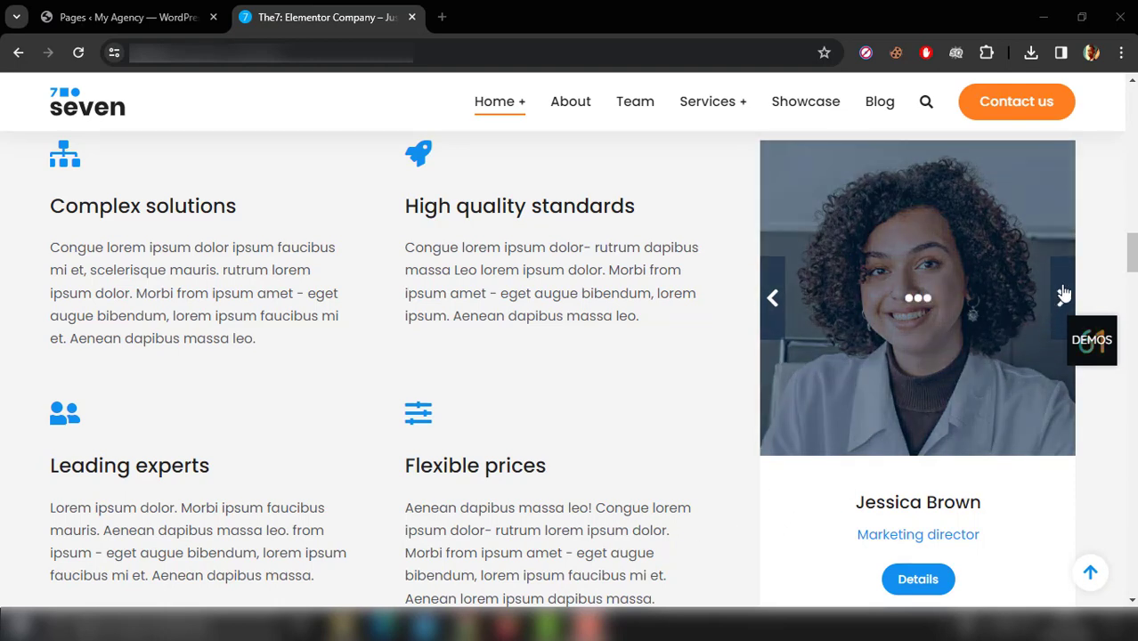
# Step: Browse through the team member carousel on The7 demo page to see how each member is presented
pyautogui.click(1064, 295)
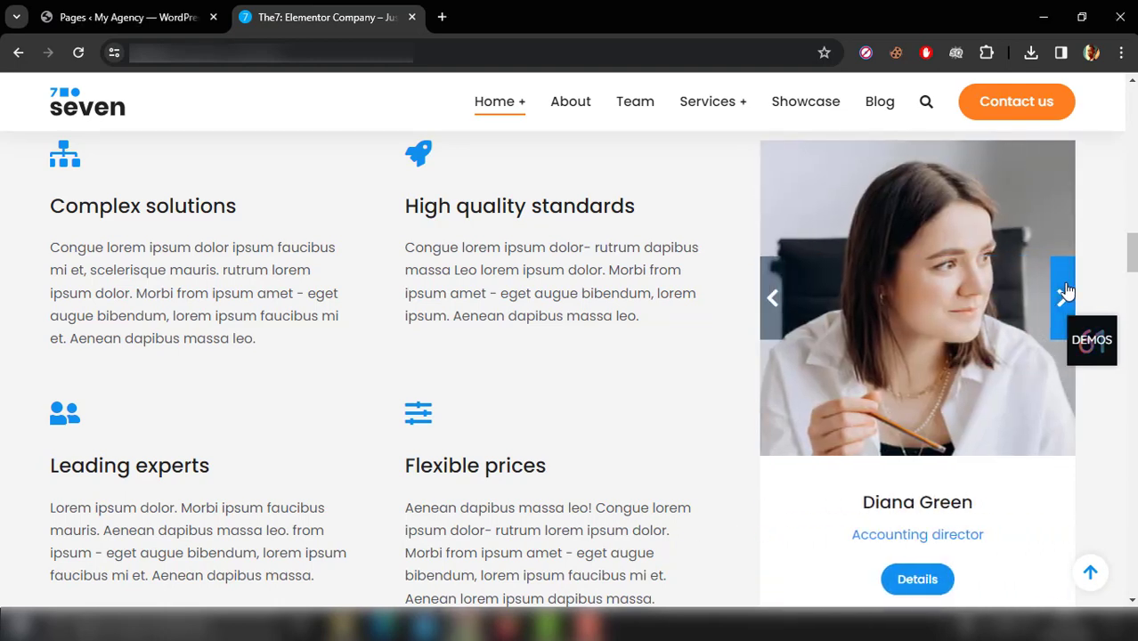
pyautogui.click(1064, 294)
pyautogui.click(1064, 295)
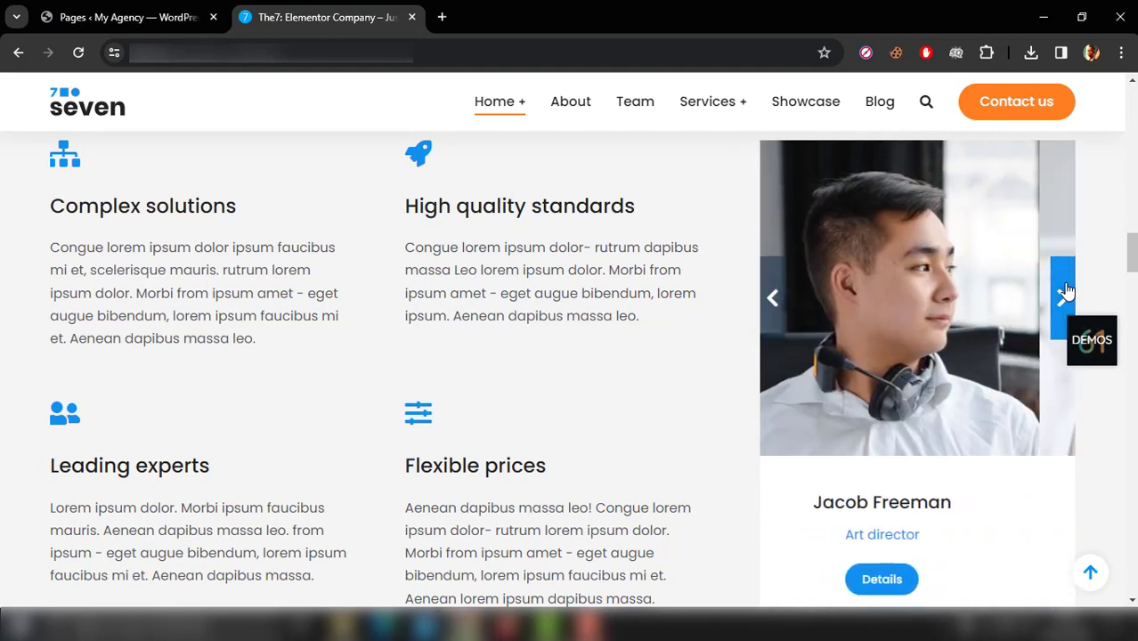
pyautogui.click(1064, 295)
pyautogui.click(1064, 295)
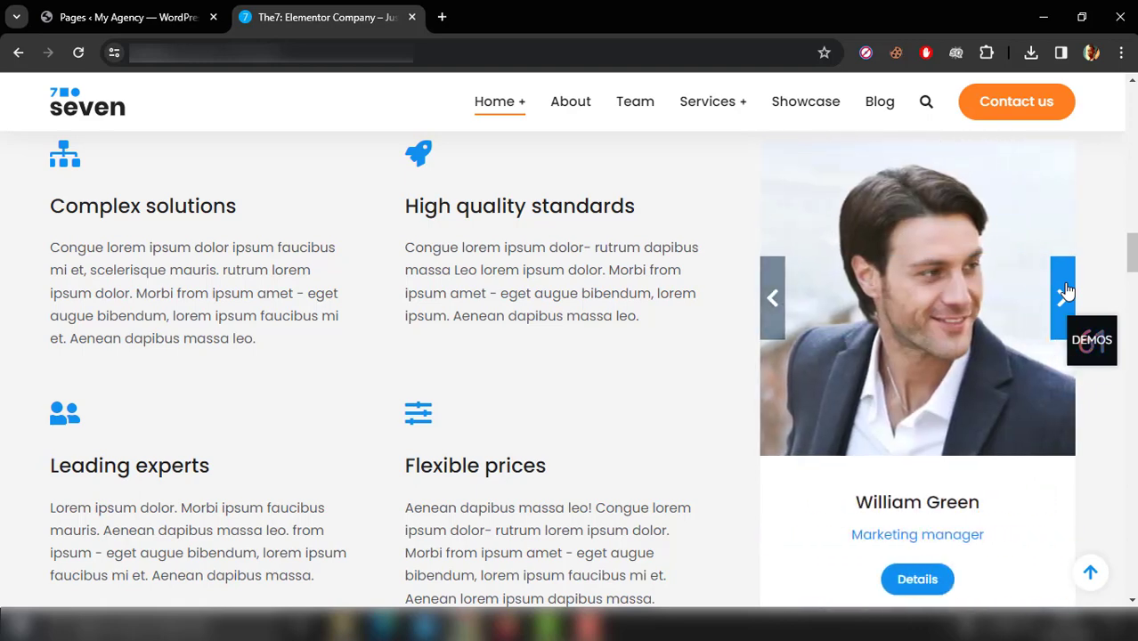
pyautogui.click(1064, 294)
pyautogui.click(1065, 295)
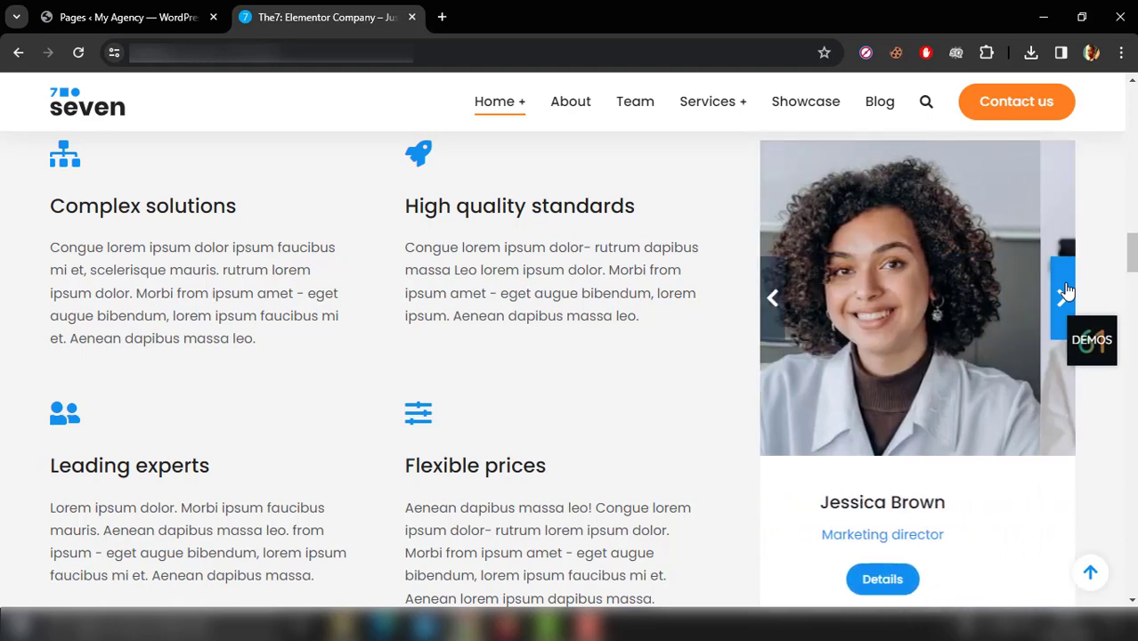
pyautogui.click(1064, 295)
pyautogui.click(1065, 295)
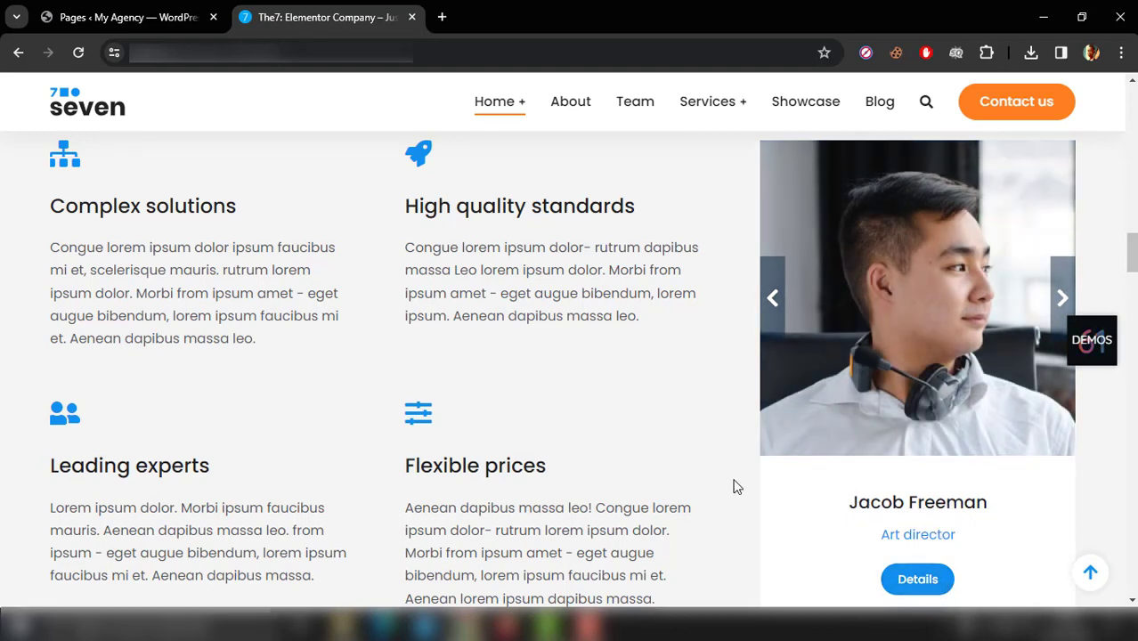
# Step: Switch to the WordPress admin and start a new custom post type in ACF, dismissing the Elementor notices
pyautogui.click(117, 7)
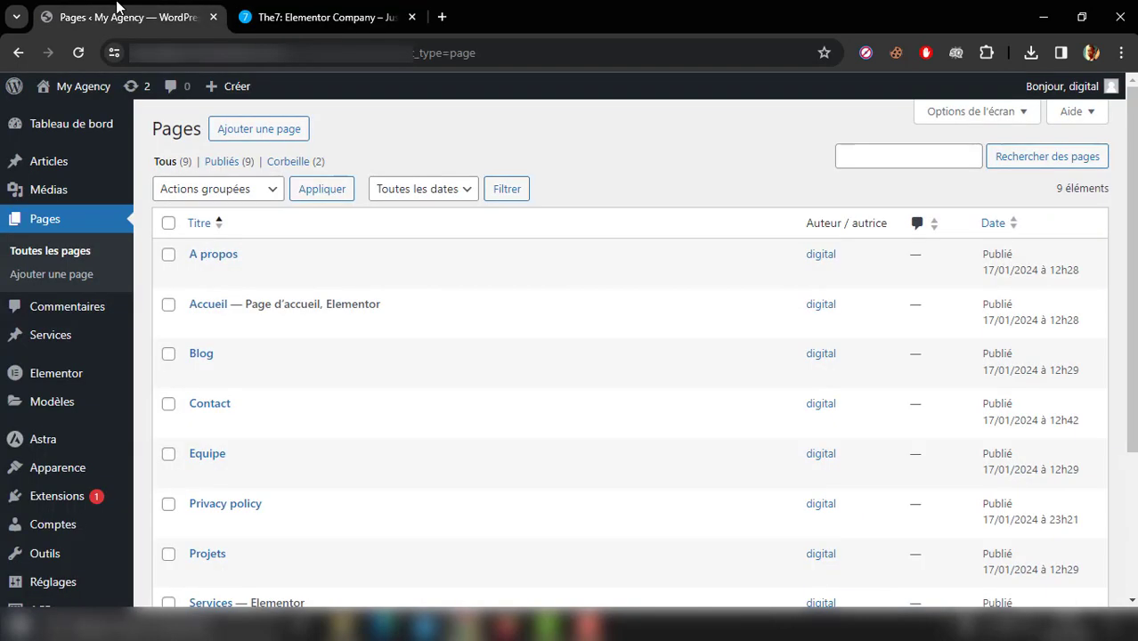
pyautogui.scroll(-2, 117, 7)
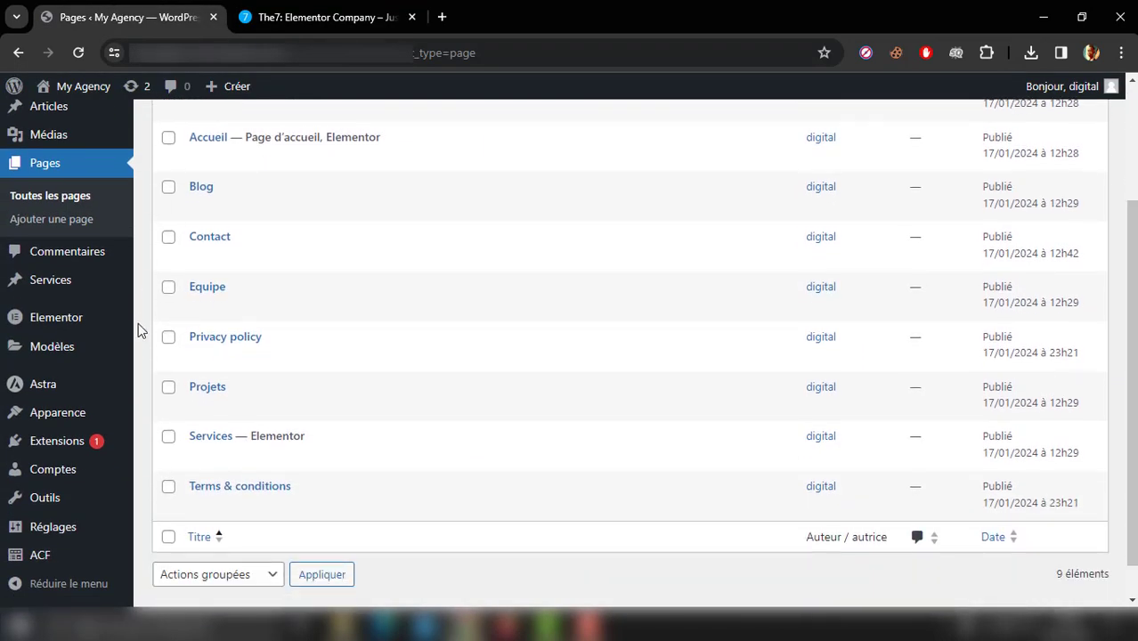
pyautogui.moveTo(88, 563)
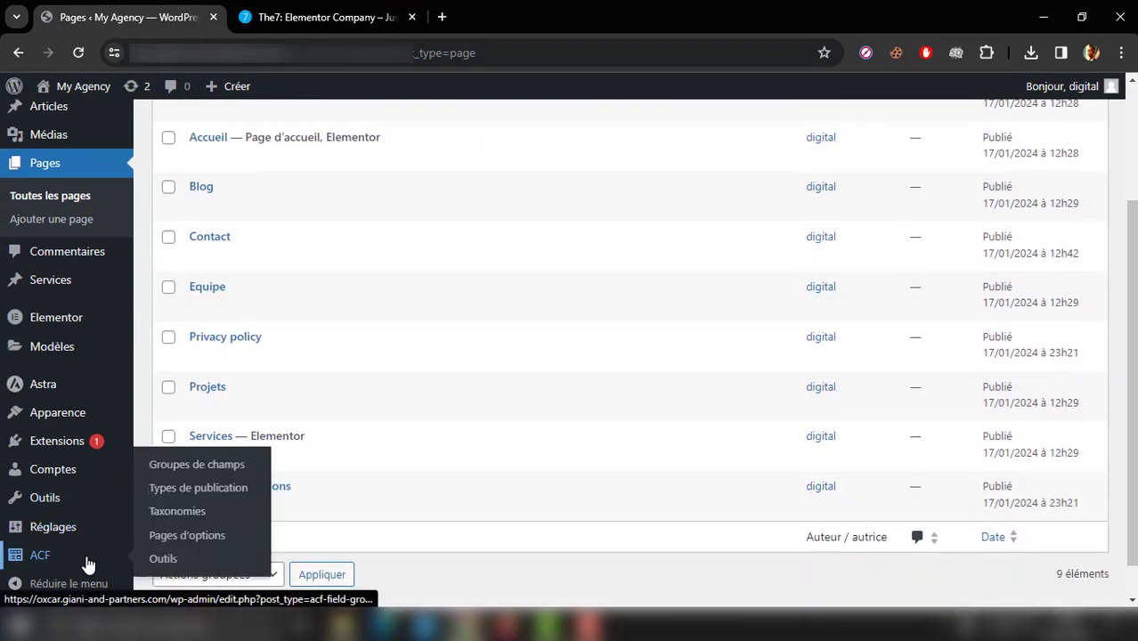
pyautogui.click(199, 489)
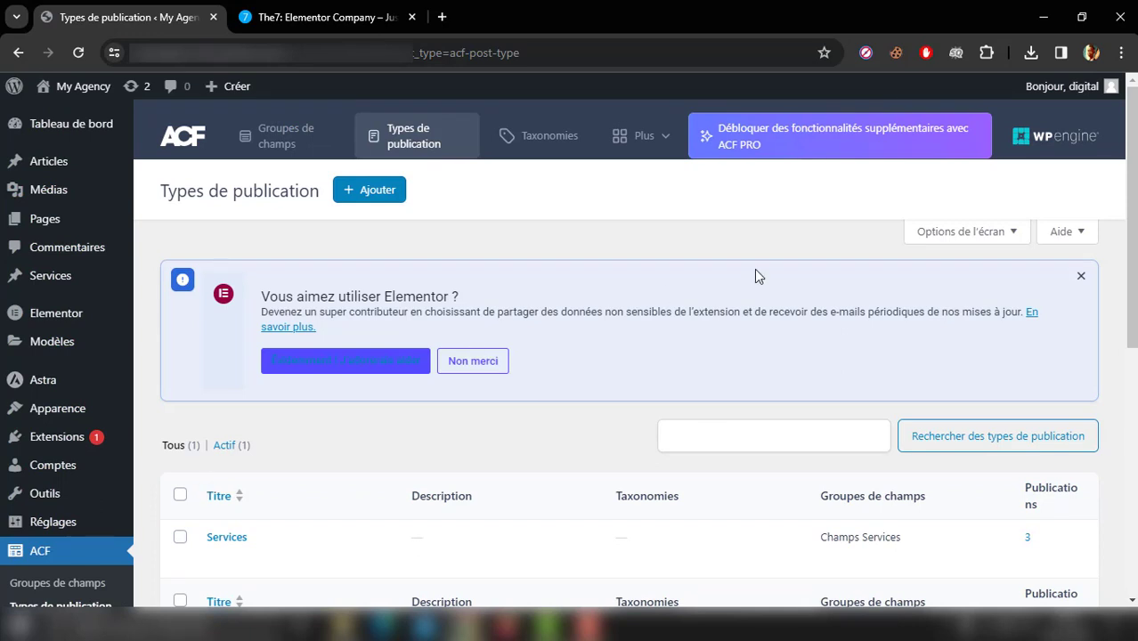
pyautogui.click(1082, 276)
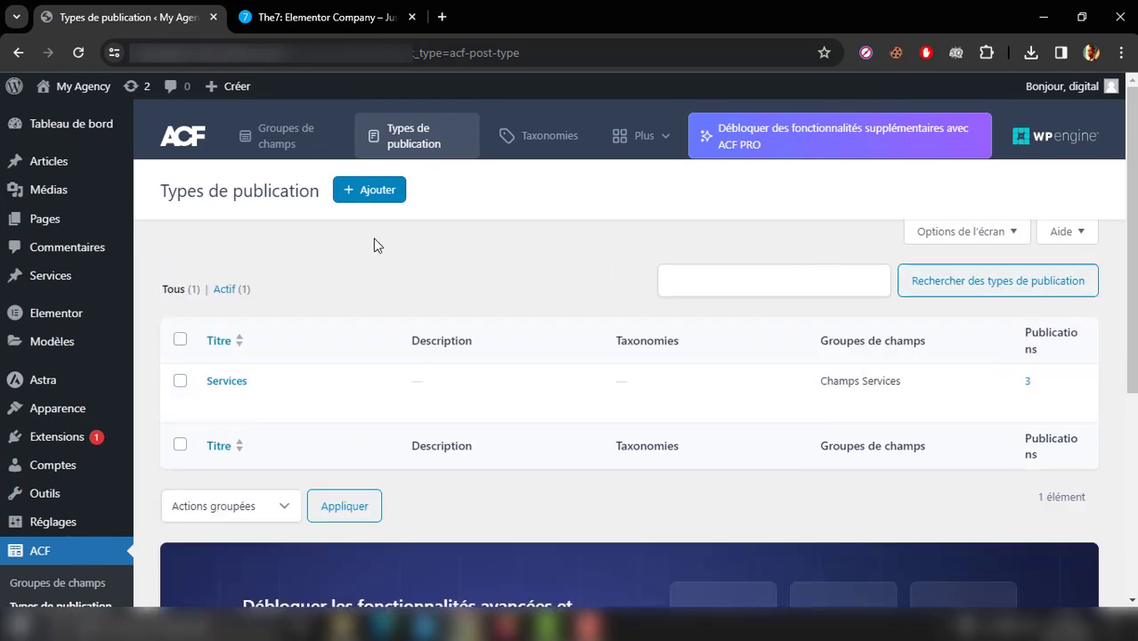
pyautogui.click(366, 191)
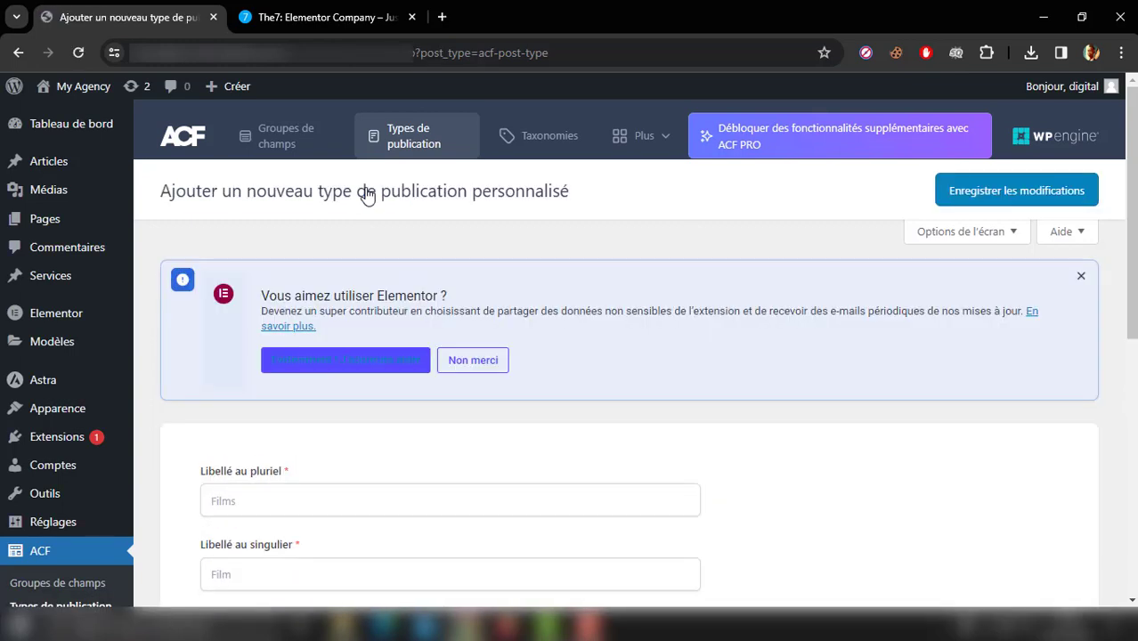
pyautogui.click(1081, 278)
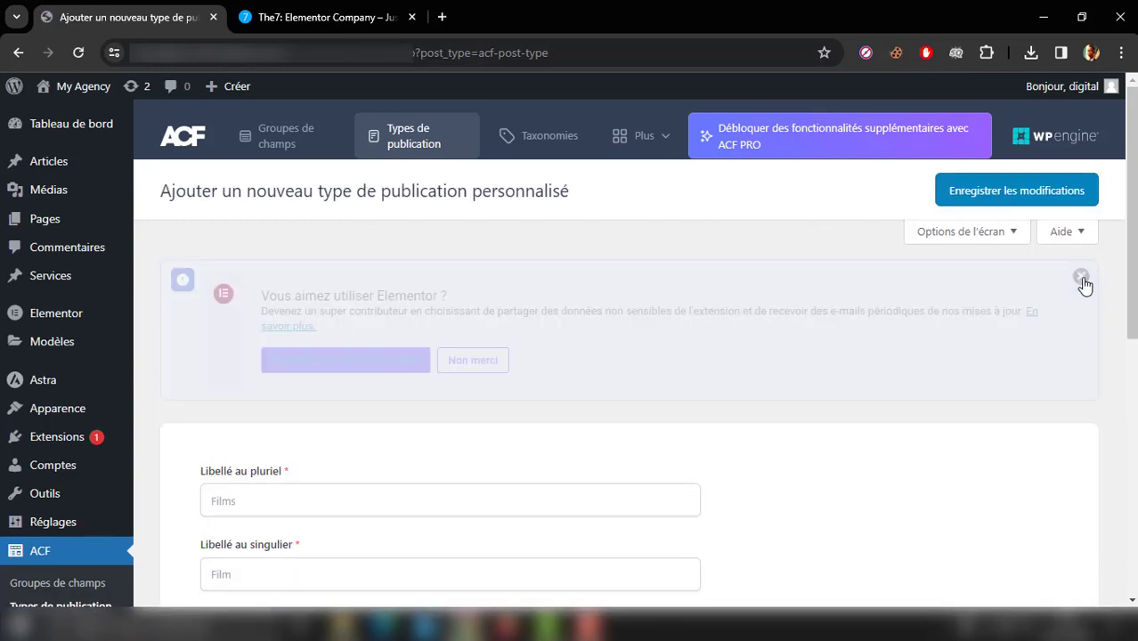
# Step: Set the new post type's plural label to "Equipes" and its singular label to "Equipe"
pyautogui.click(349, 347)
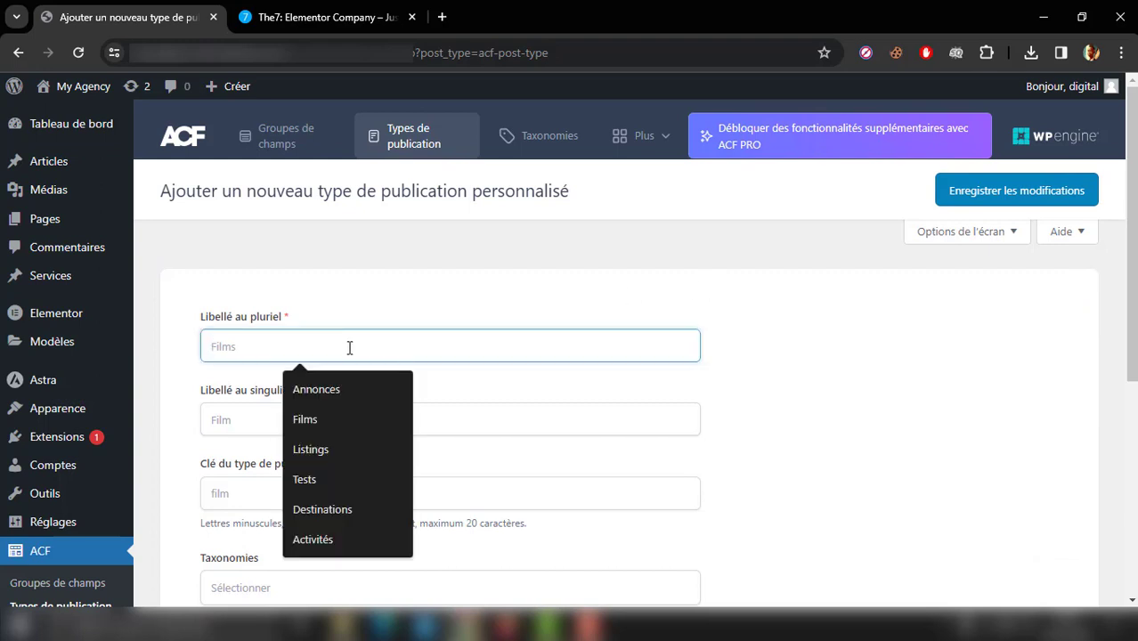
pyautogui.write('Equipes')
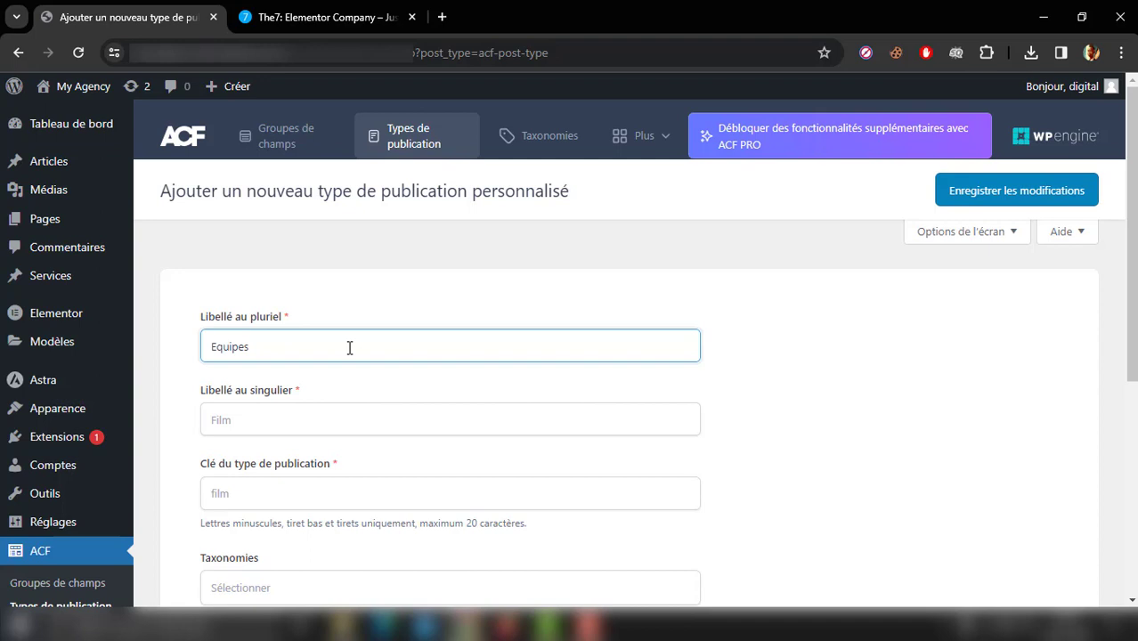
pyautogui.press('Tab')
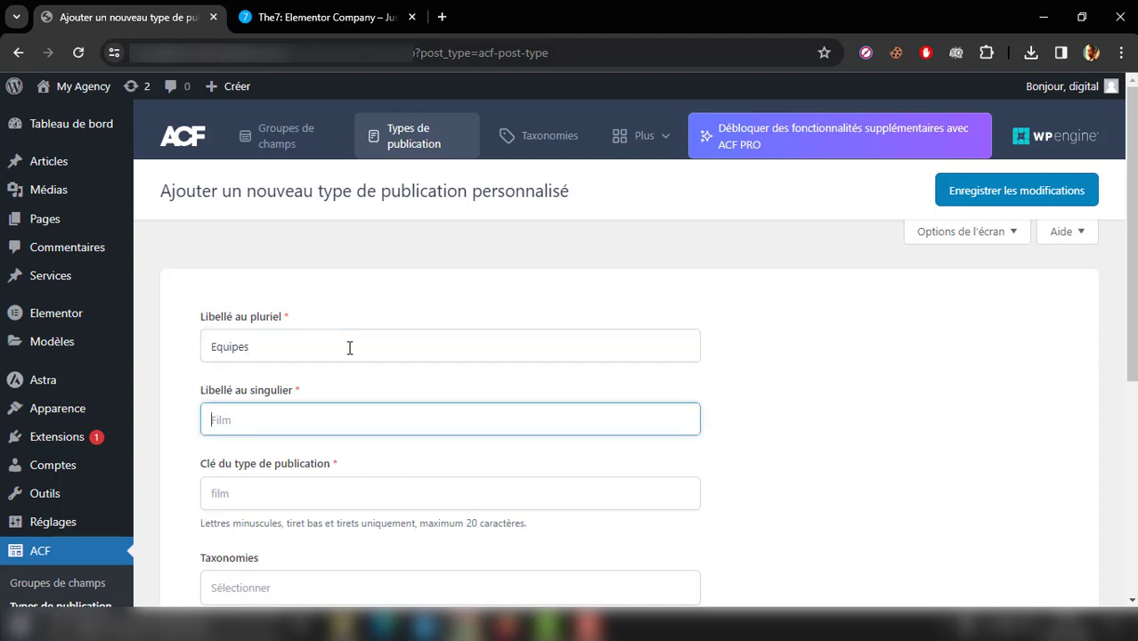
pyautogui.write('Equope')
pyautogui.press('BackSpace')
pyautogui.press('BackSpace')
pyautogui.press('BackSpace')
pyautogui.write('ipe')
pyautogui.click(178, 408)
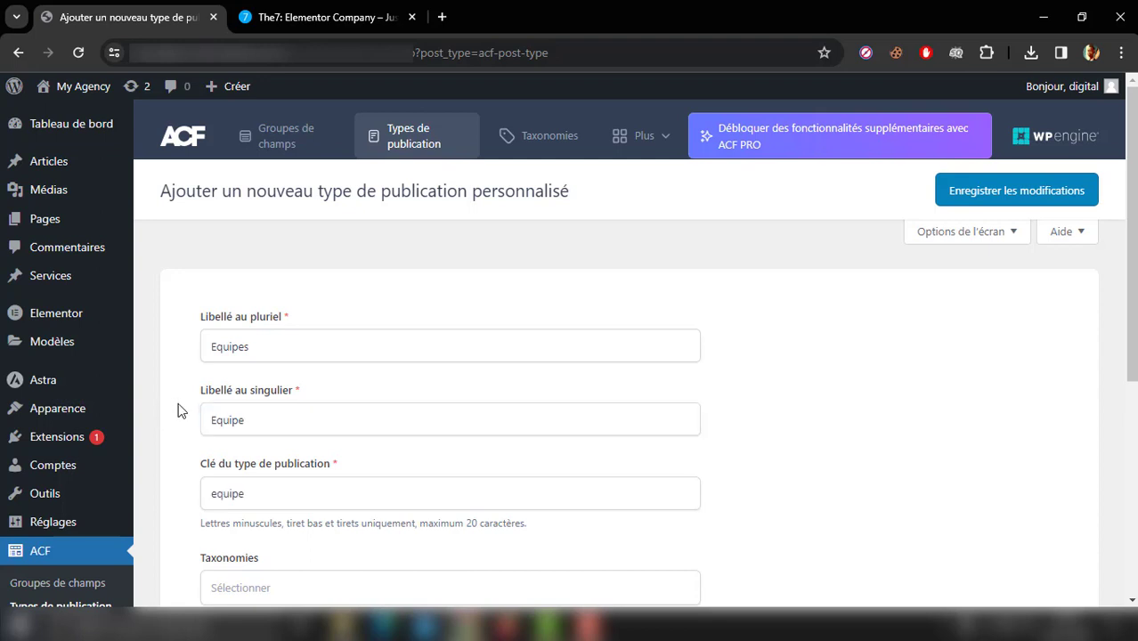
# Step: Enable advanced configuration for the Equipes post type and save it, dismissing the notices shown after saving
pyautogui.scroll(-3, 178, 411)
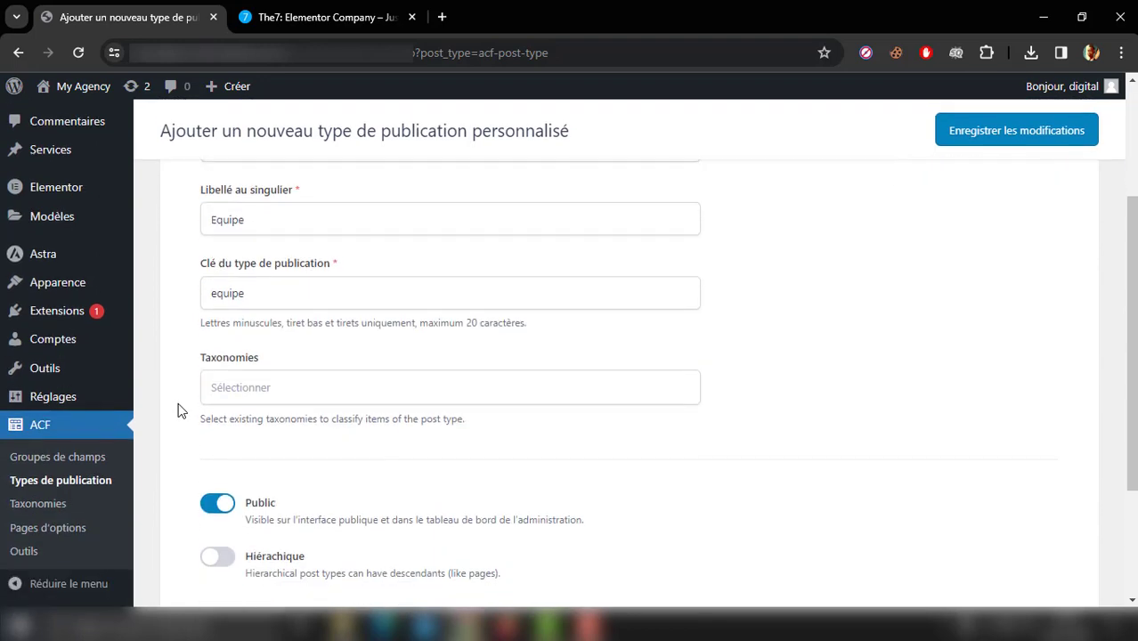
pyautogui.scroll(-3, 150, 430)
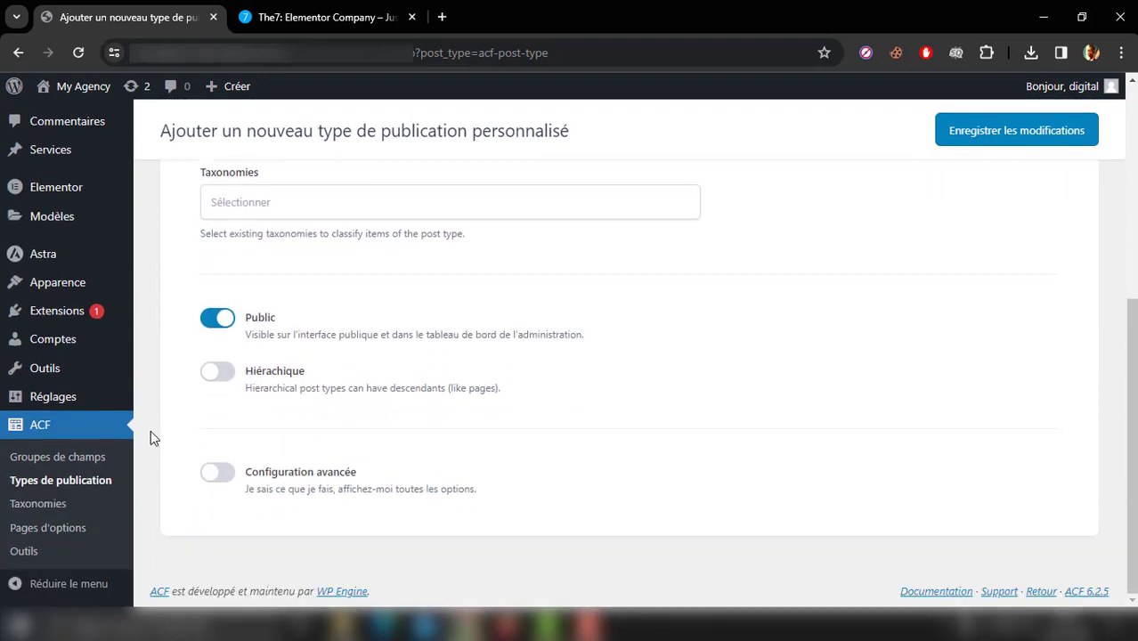
pyautogui.click(218, 472)
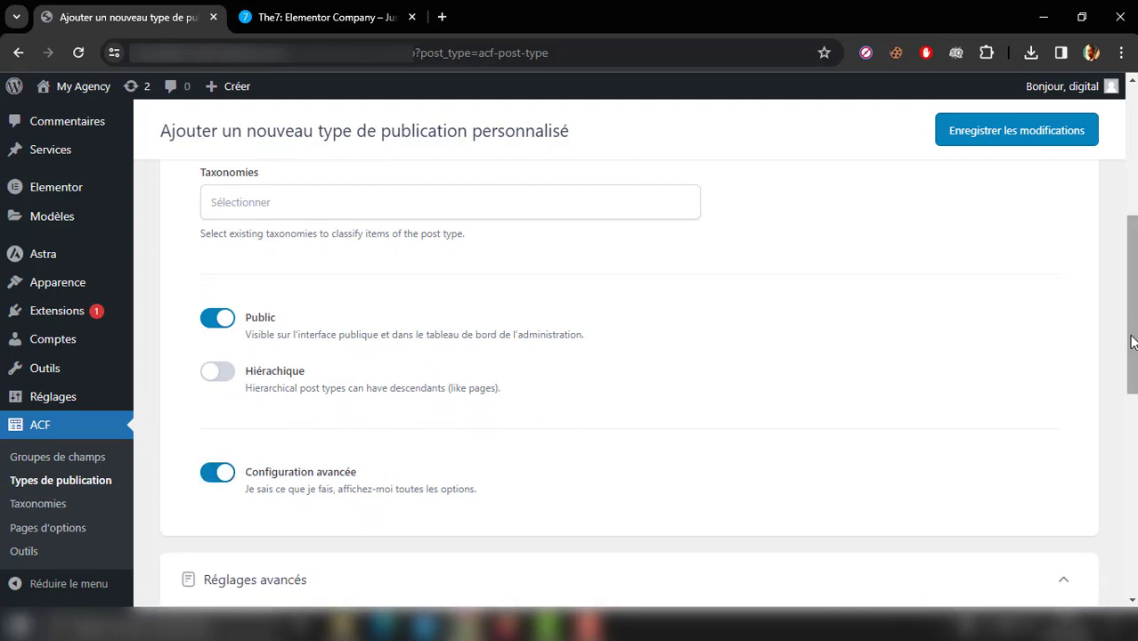
pyautogui.moveTo(1132, 337); pyautogui.dragTo(1131, 464)
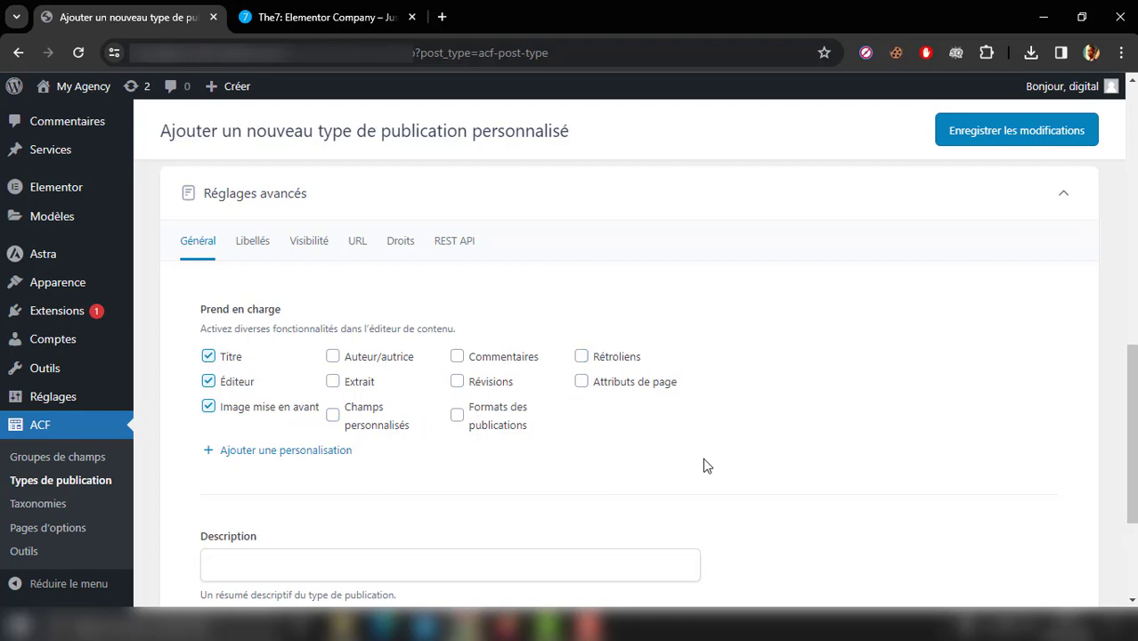
pyautogui.scroll(1, 702, 458)
pyautogui.click(1011, 141)
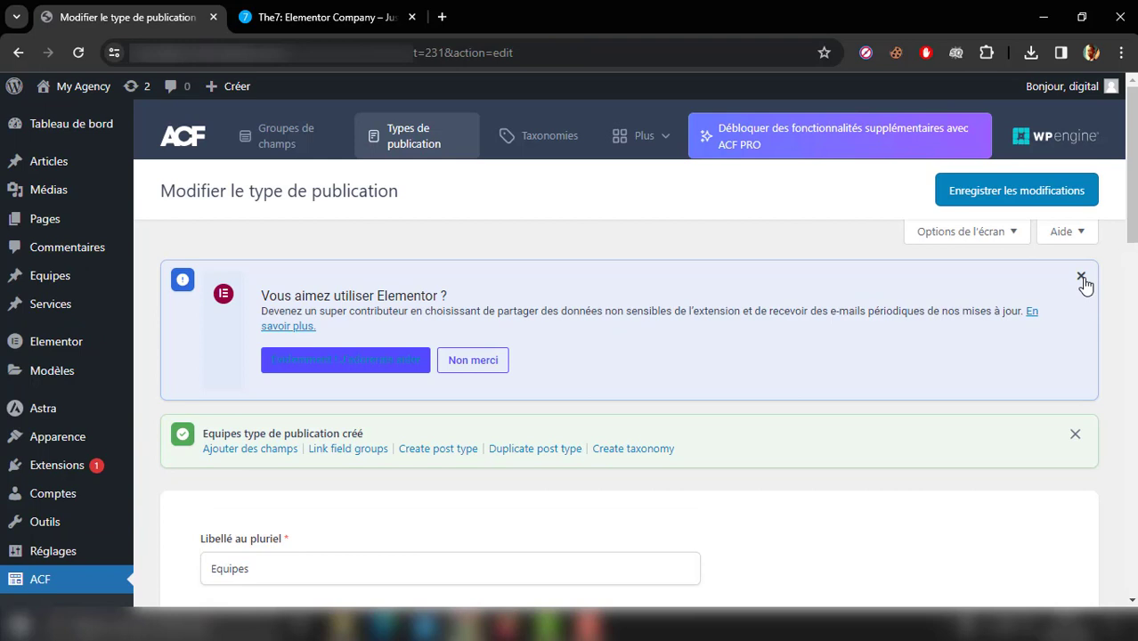
pyautogui.click(1081, 278)
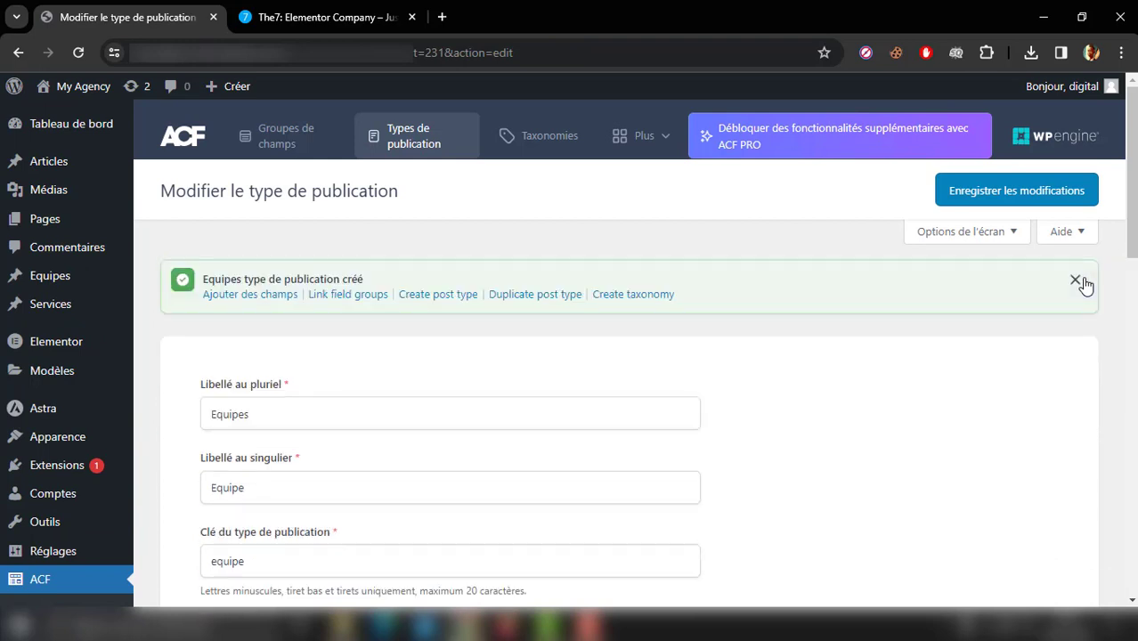
pyautogui.click(1076, 282)
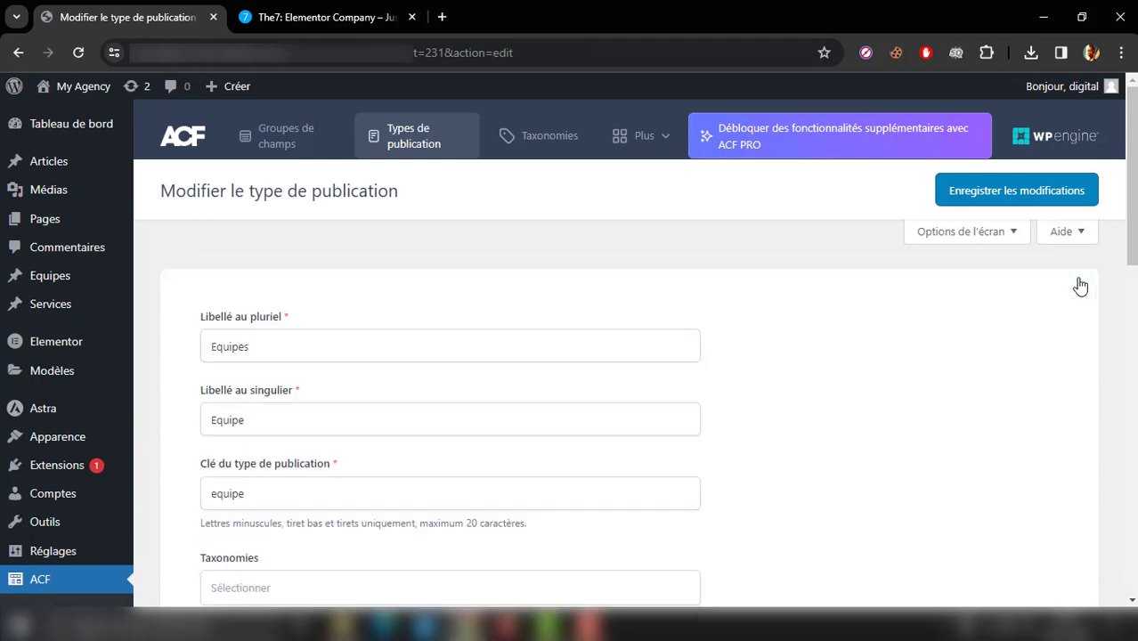
# Step: Open the list of ACF field groups and dismiss the Elementor notice
pyautogui.scroll(-1, 244, 330)
pyautogui.scroll(-2, 244, 334)
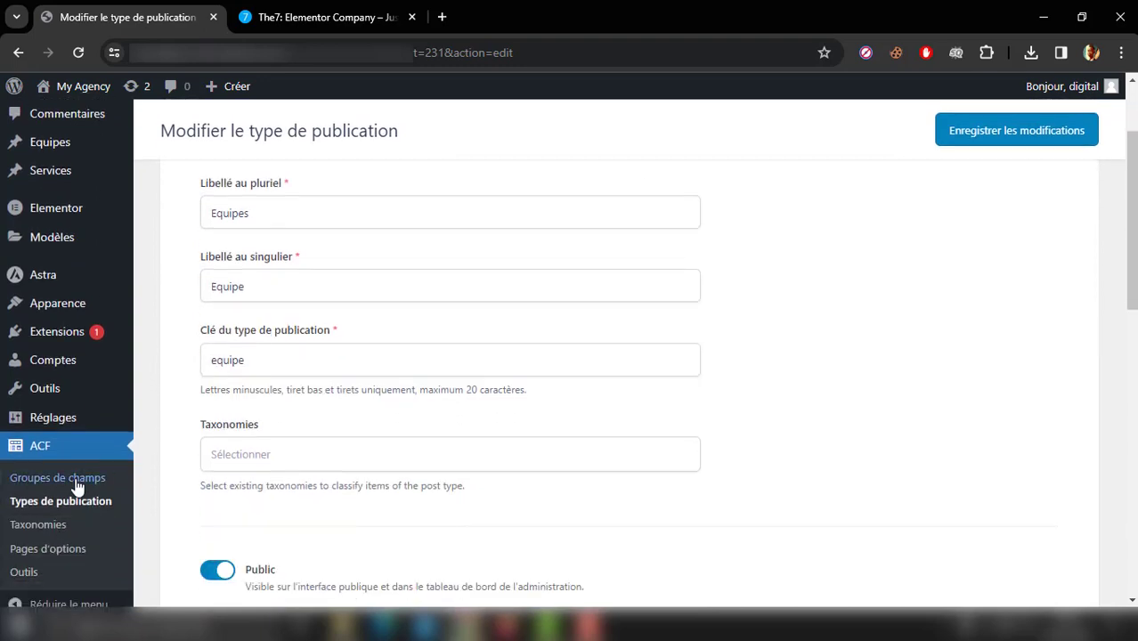
pyautogui.click(71, 480)
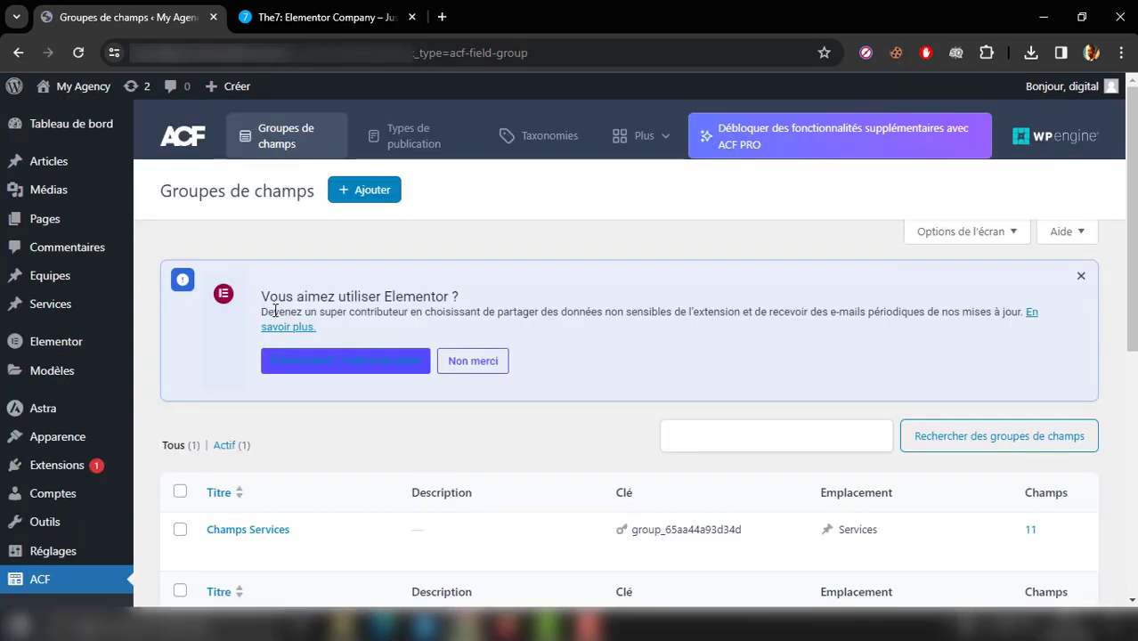
pyautogui.click(1081, 279)
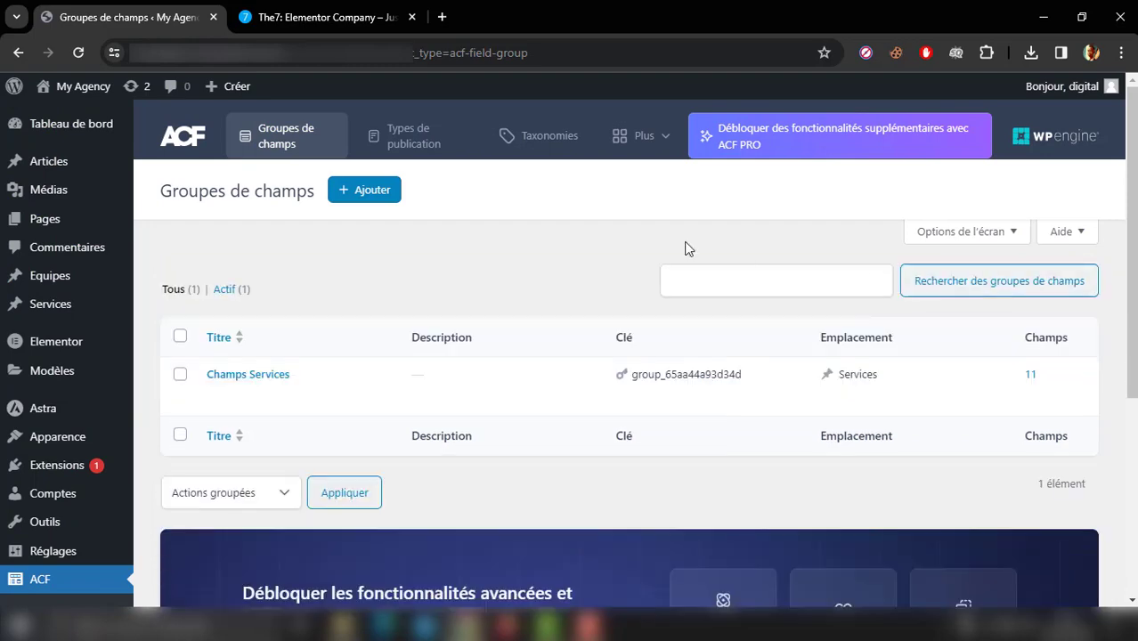
# Step: Examine which details the team member card on The7 demo page contains, and return to the ACF field groups
pyautogui.click(350, 9)
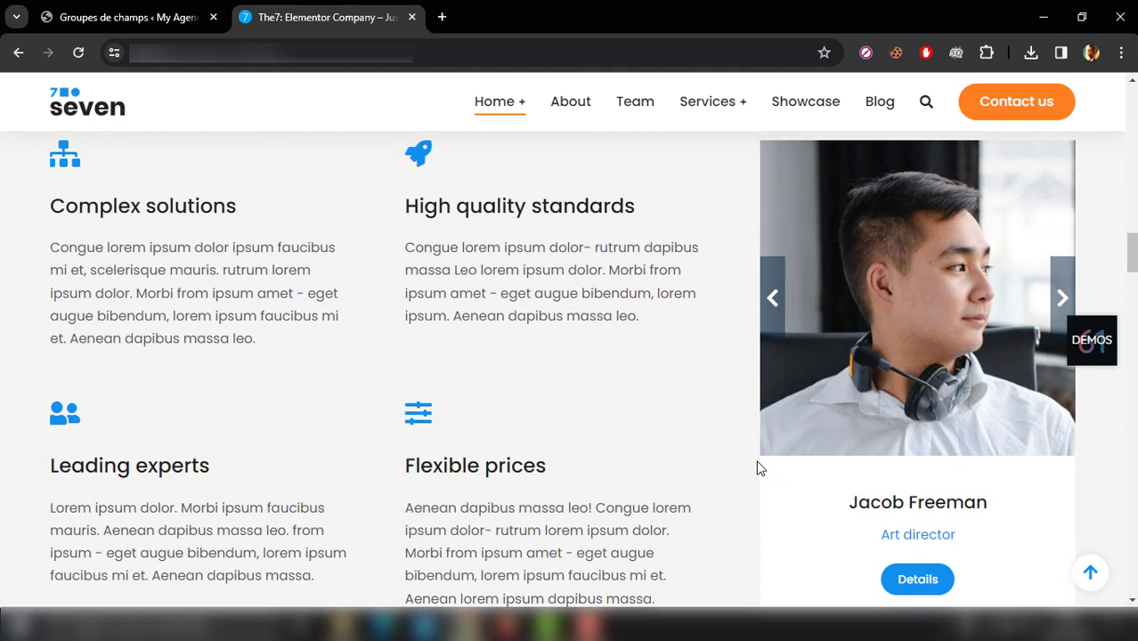
pyautogui.click(167, 7)
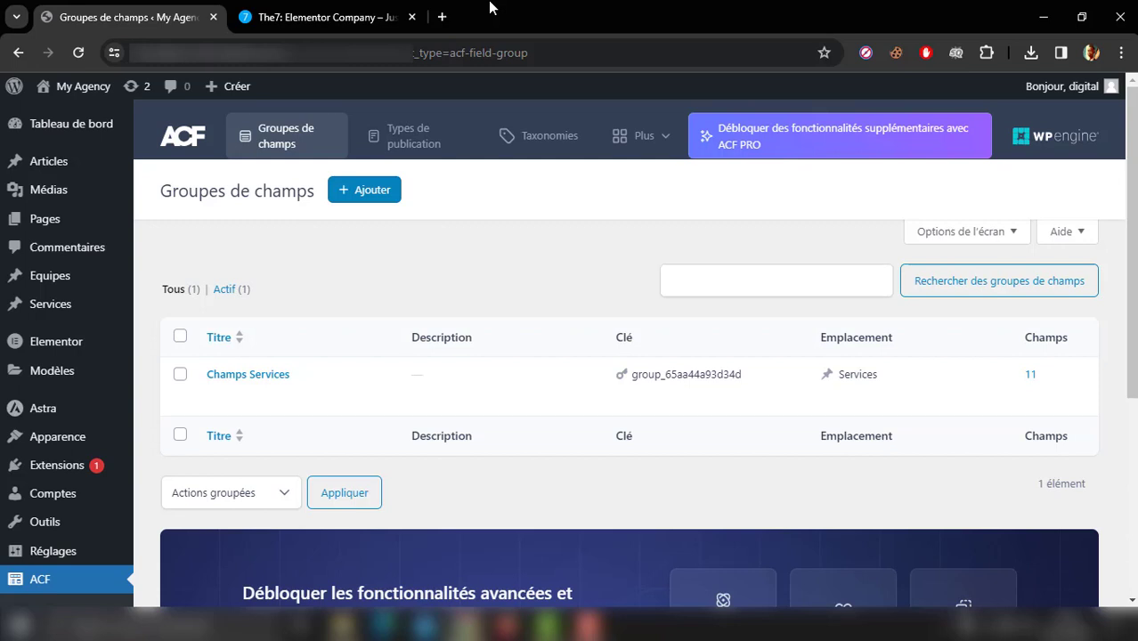
pyautogui.click(371, 9)
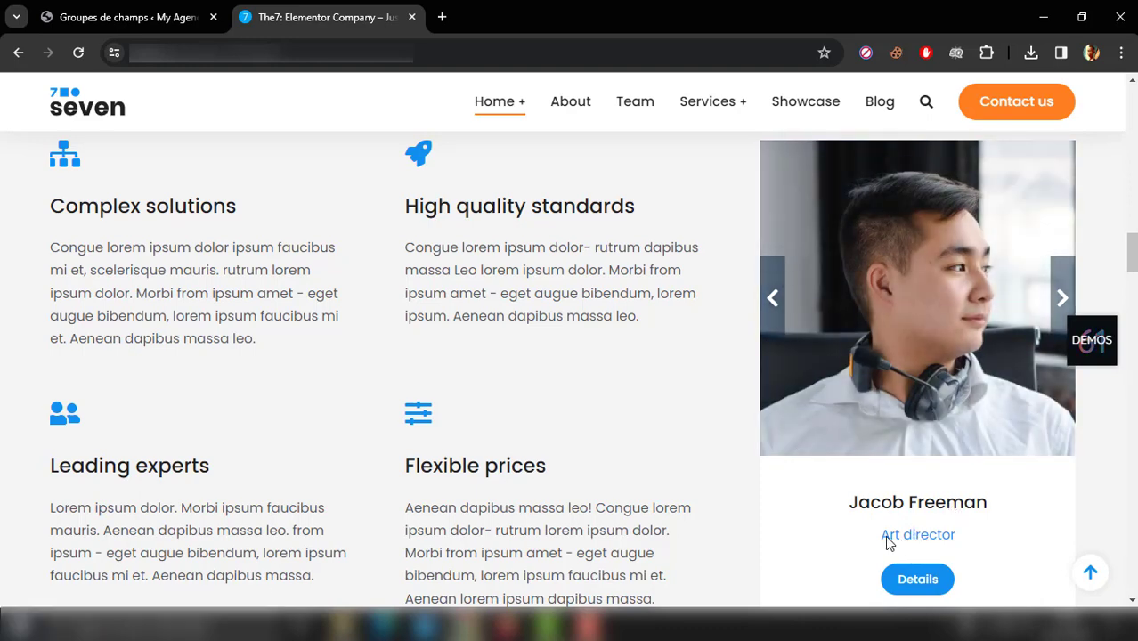
pyautogui.click(116, 6)
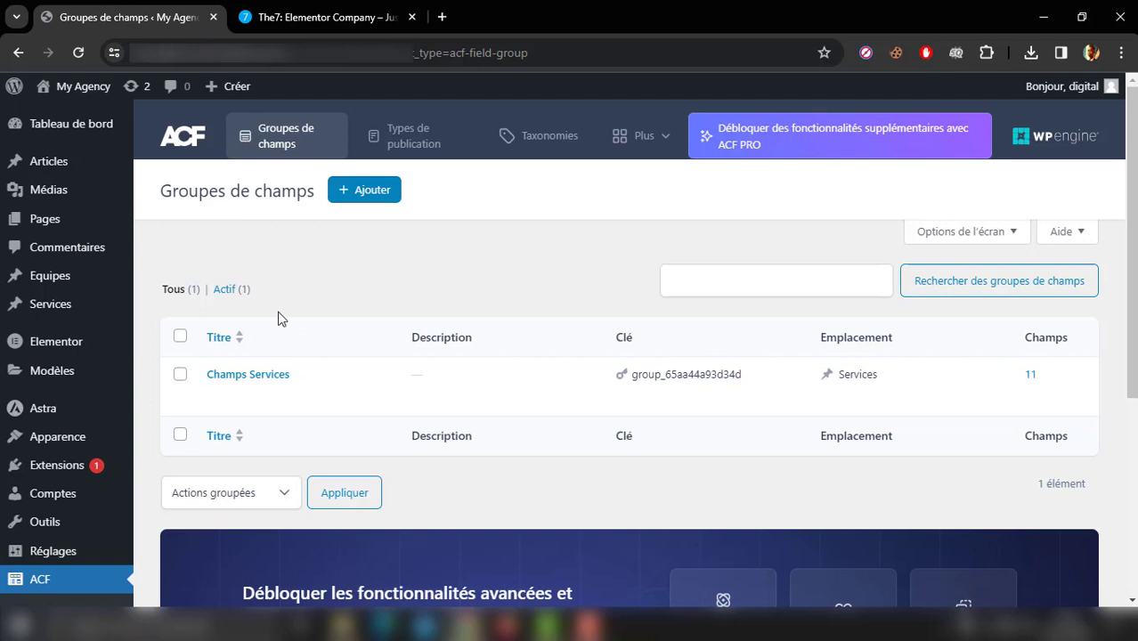
# Step: Create a new ACF field group titled "Champs Equipe" and dismiss the Elementor notice
pyautogui.click(358, 193)
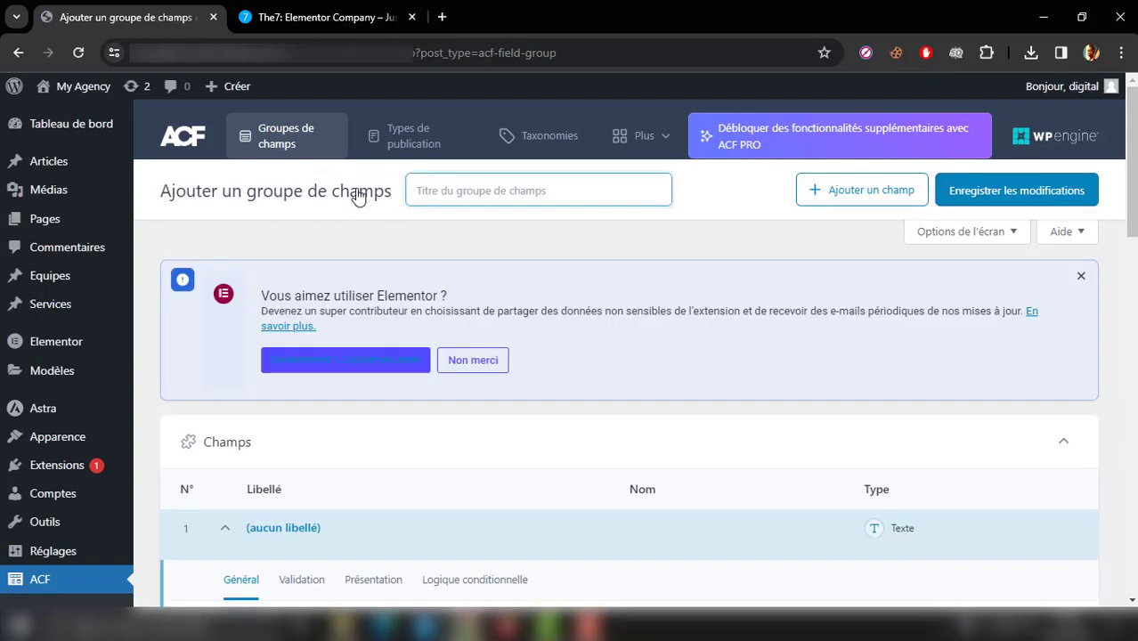
pyautogui.write('Cham')
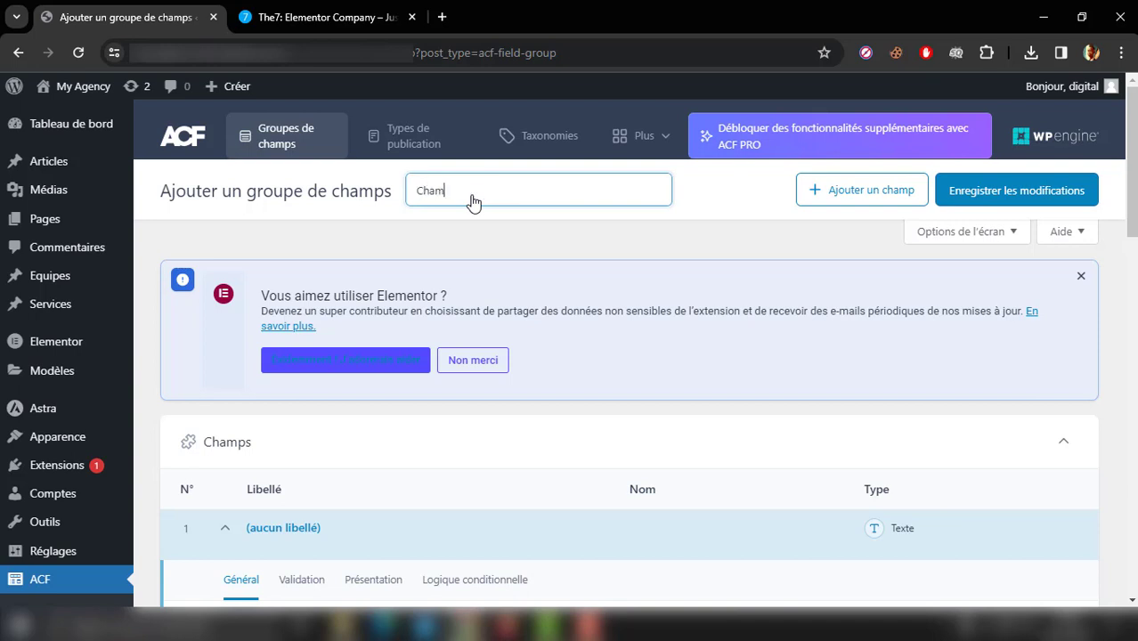
pyautogui.write('ps Equipe')
pyautogui.scroll(-1, 513, 236)
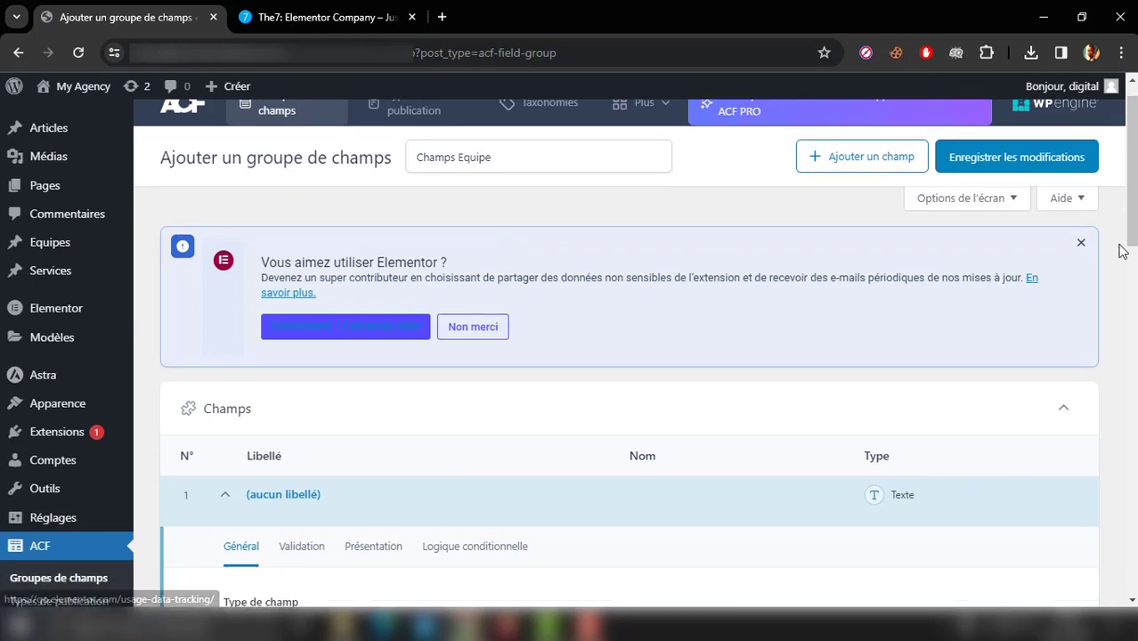
pyautogui.click(1081, 242)
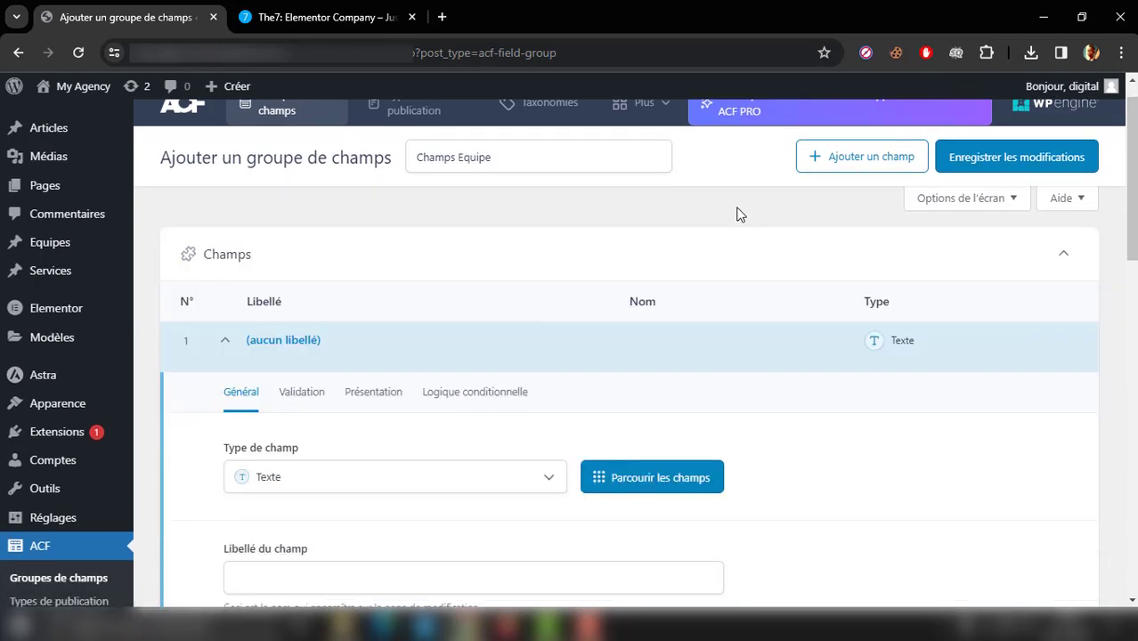
pyautogui.scroll(-1, 737, 214)
pyautogui.scroll(-3, 737, 214)
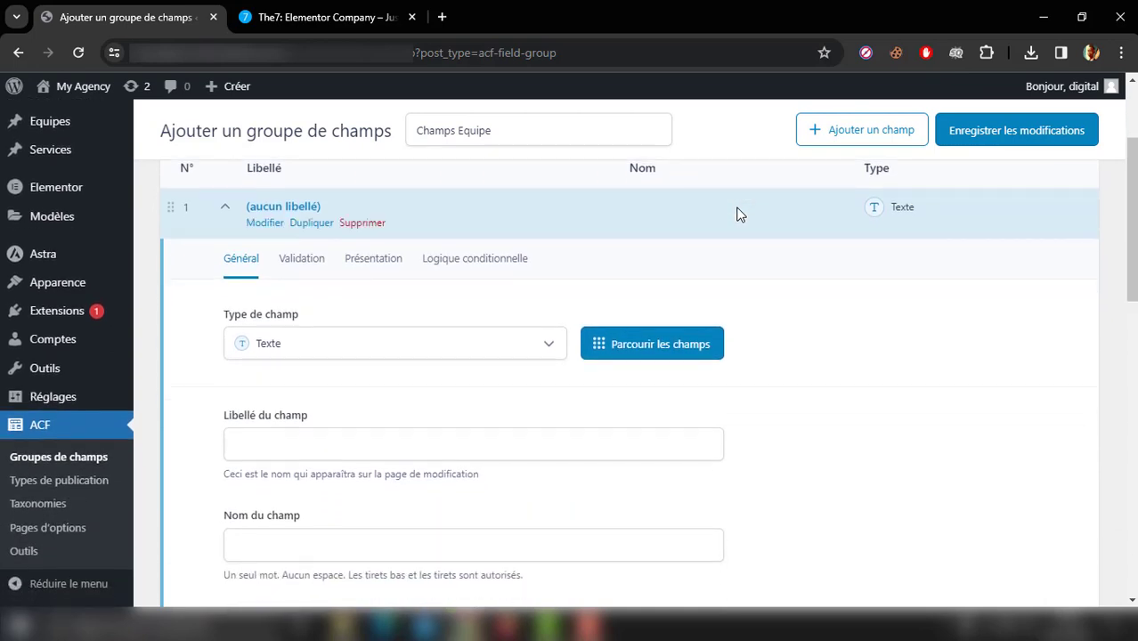
# Step: Label the first text field of the group "Poste" and review its general settings
pyautogui.scroll(-1, 388, 403)
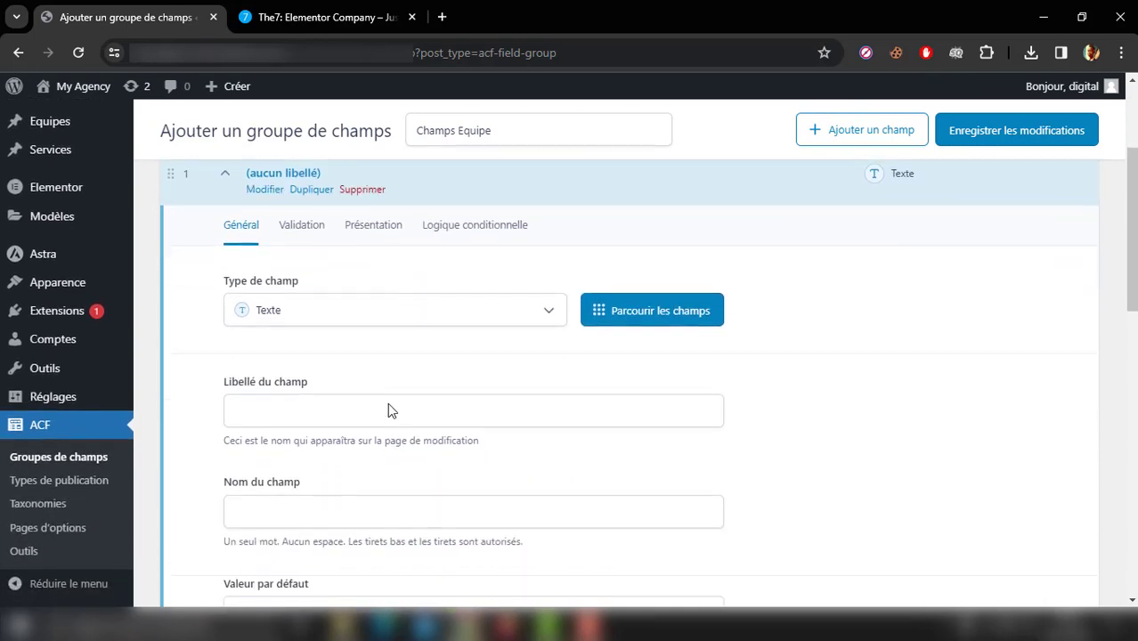
pyautogui.scroll(-1, 388, 402)
pyautogui.click(375, 383)
pyautogui.write('Po')
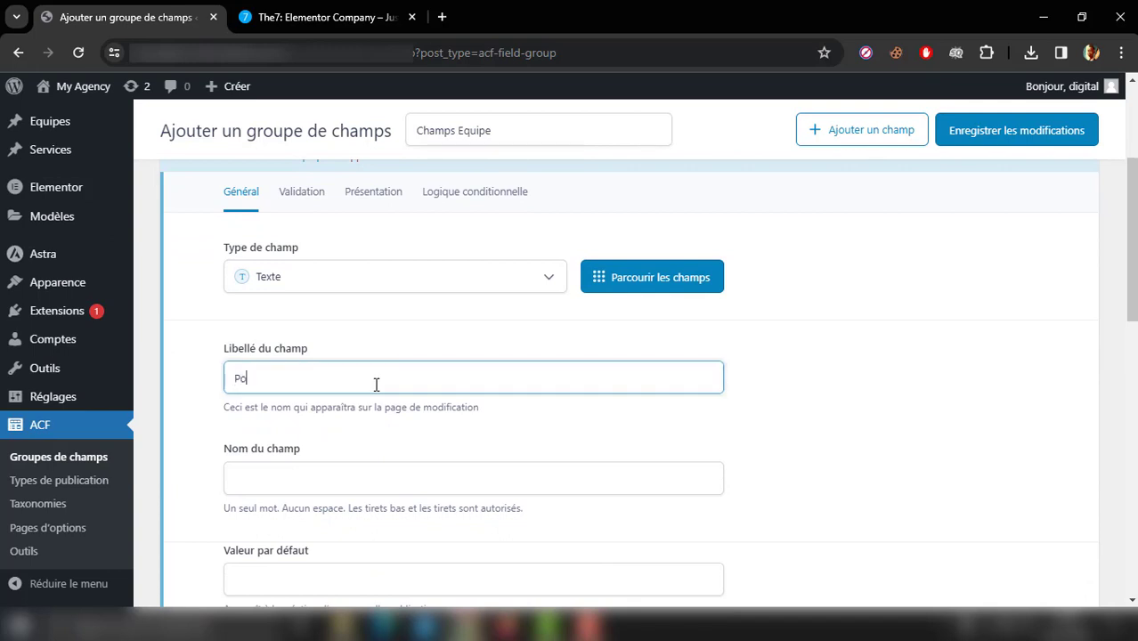
pyautogui.write('ste')
pyautogui.click(208, 389)
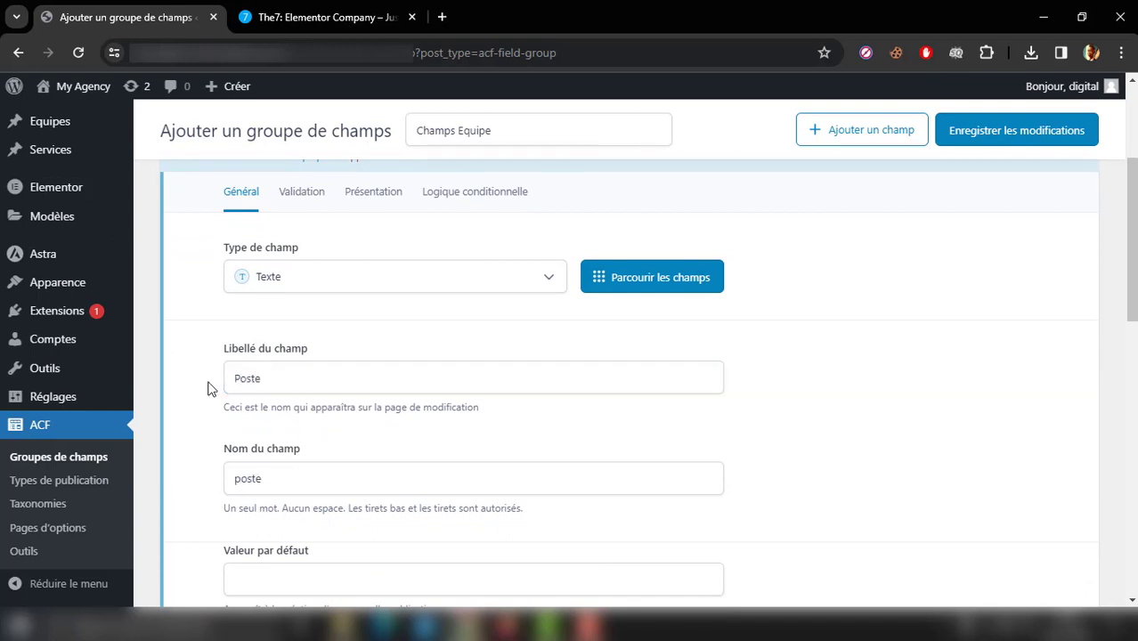
pyautogui.scroll(-2, 207, 388)
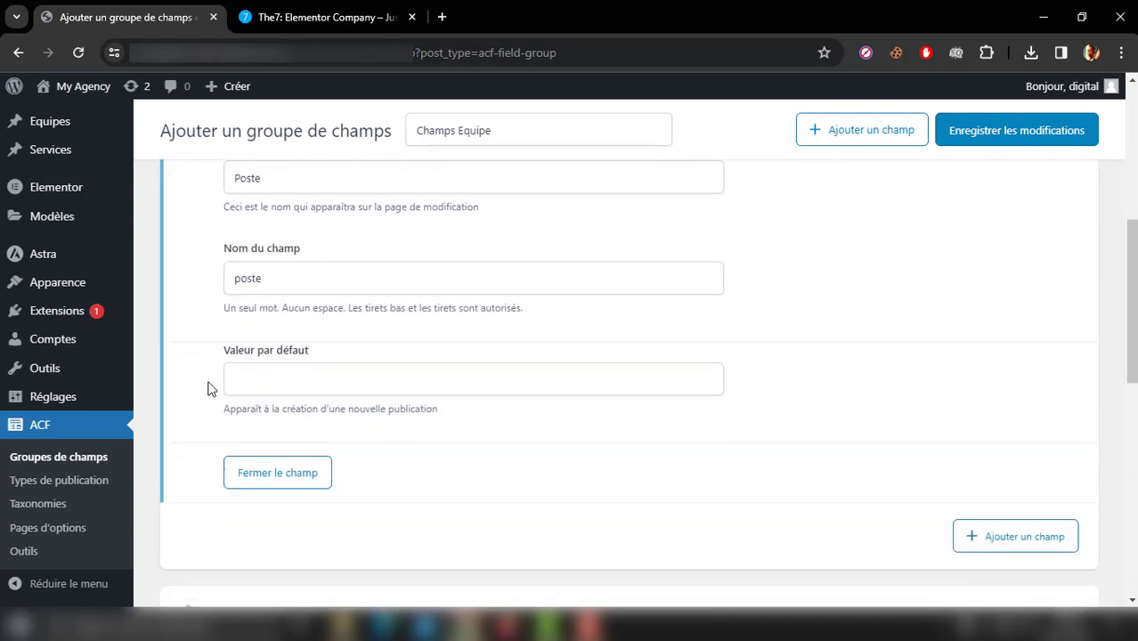
# Step: Make the Poste field mandatory in its validation settings and collapse the field
pyautogui.scroll(4, 208, 389)
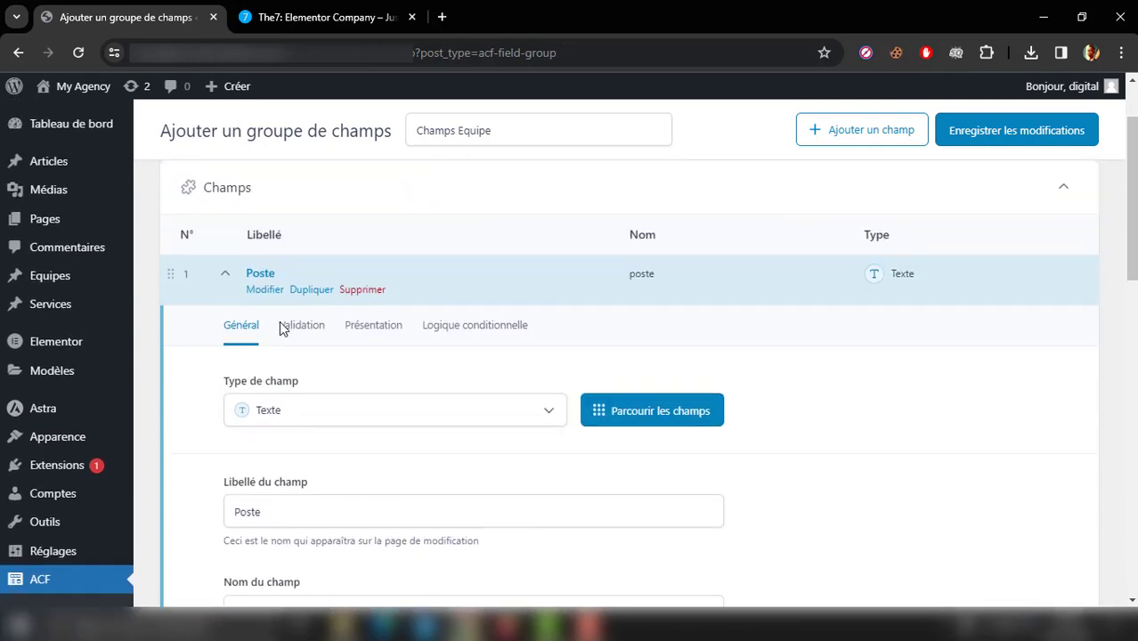
pyautogui.click(285, 331)
pyautogui.click(242, 383)
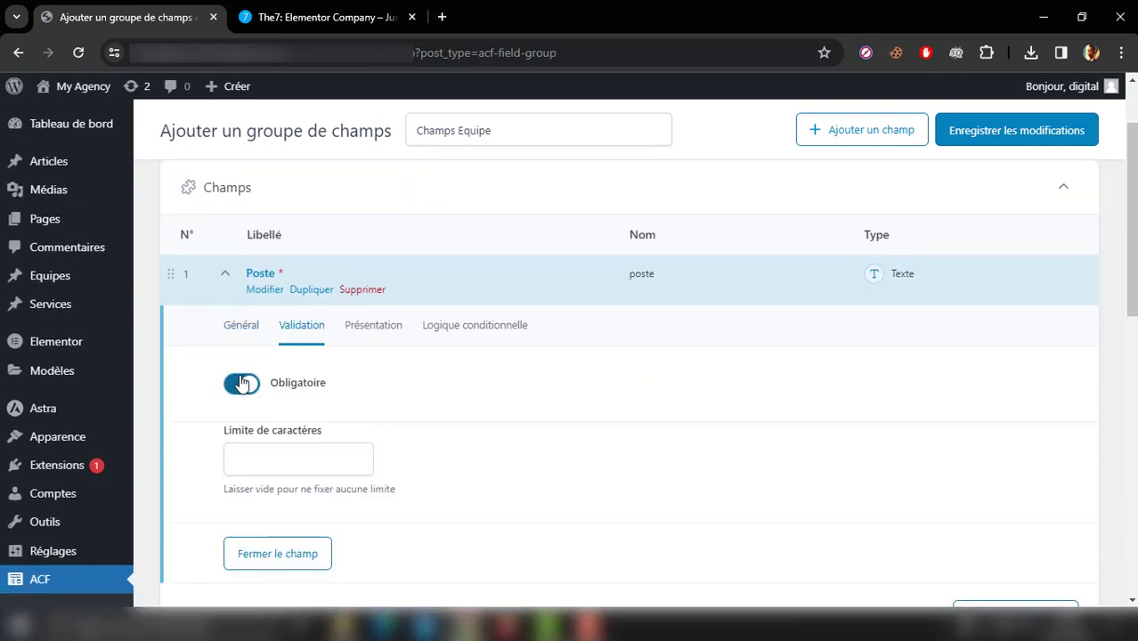
pyautogui.click(225, 275)
# Step: Open the team member's detail page from The7 demo in a new tab, examine its contents, and return to the field group
pyautogui.click(310, 14)
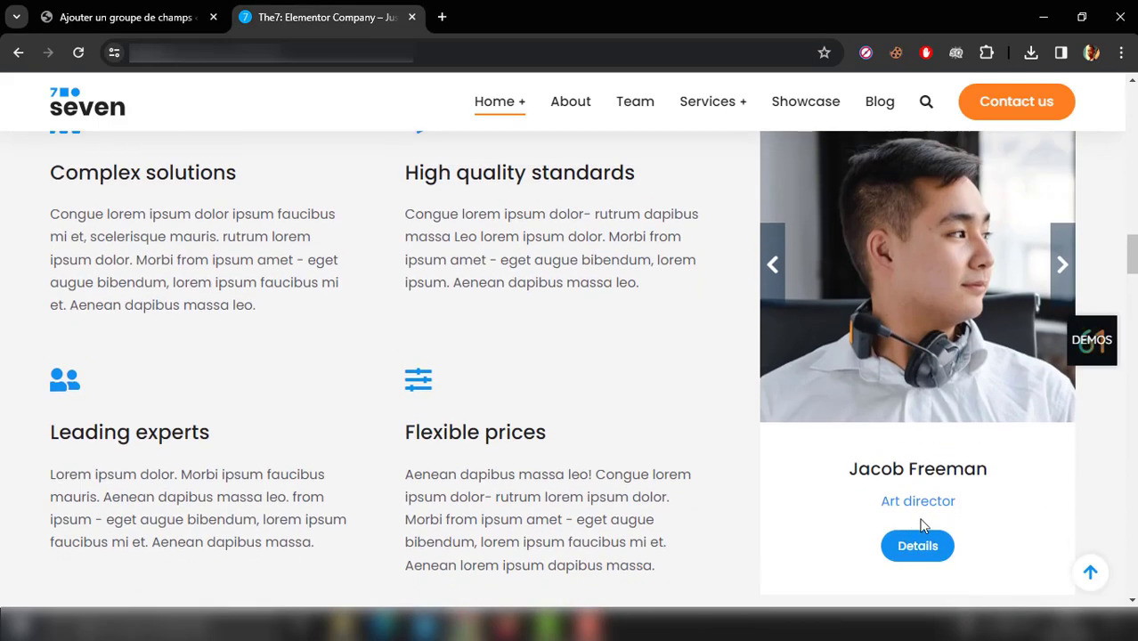
pyautogui.keyDown('ctrl'); pyautogui.click(930, 551); pyautogui.keyUp('ctrl')
pyautogui.click(575, 8)
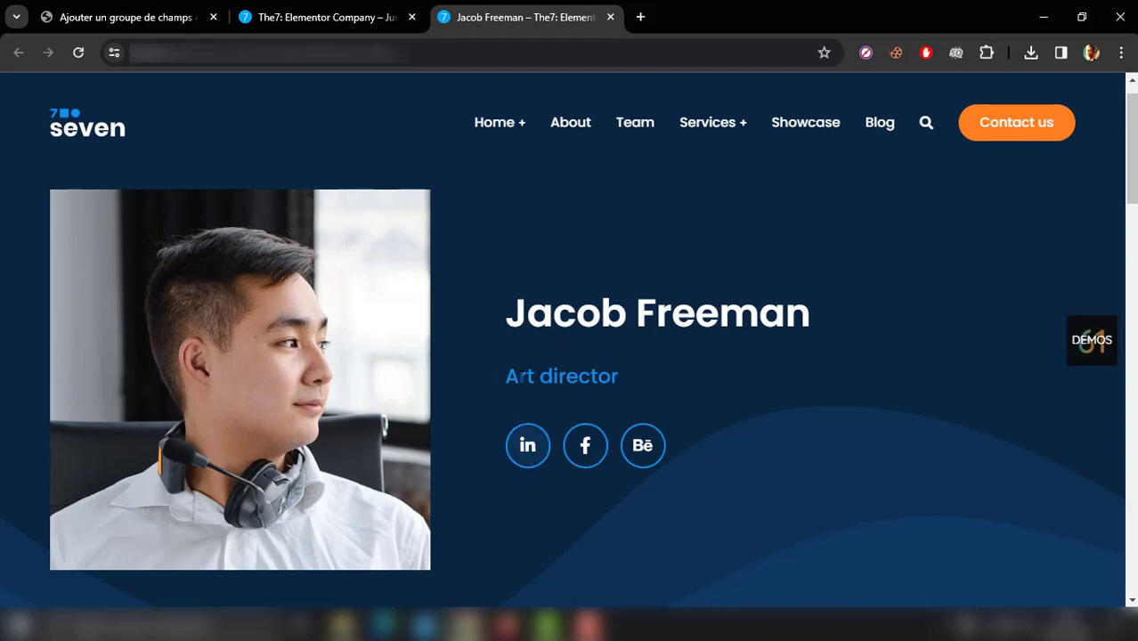
pyautogui.click(400, 7)
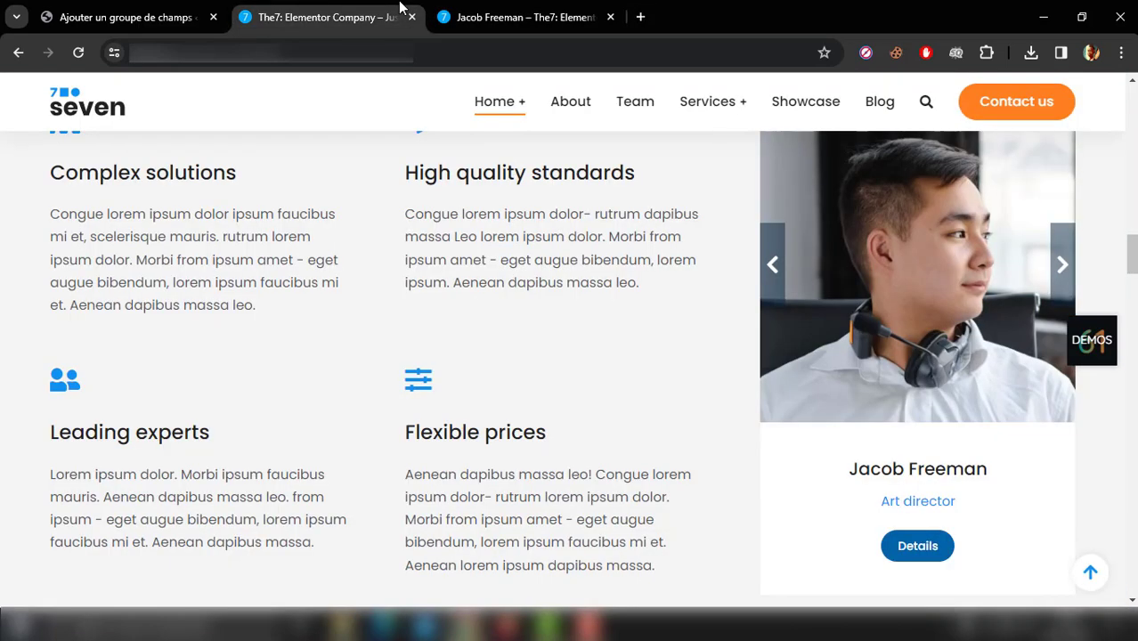
pyautogui.click(178, 7)
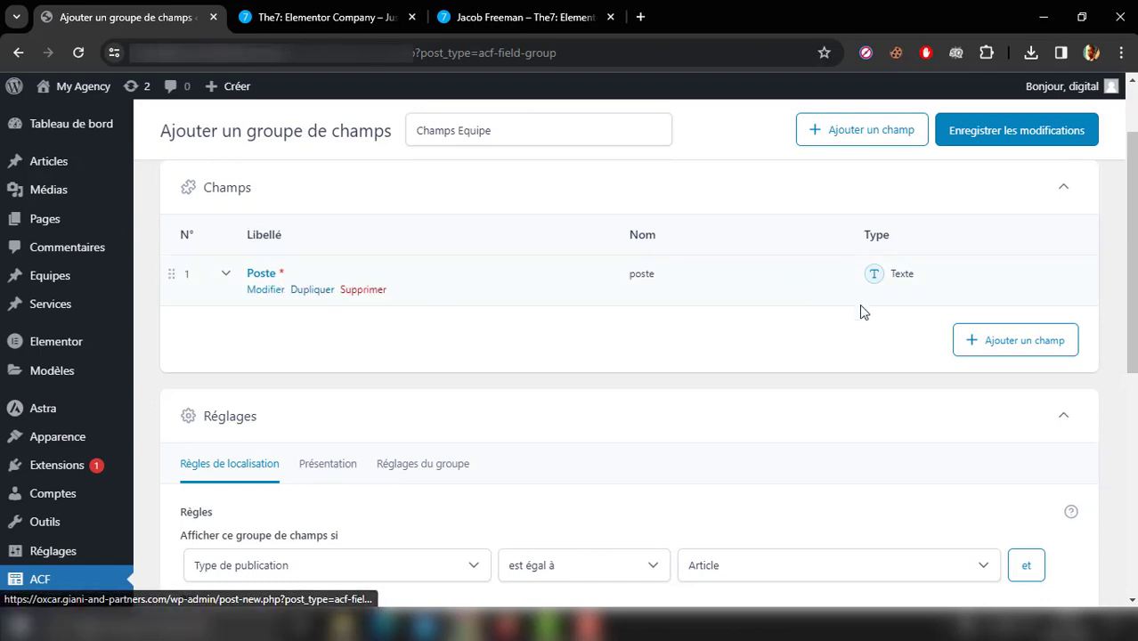
# Step: Add a second field to the group and set its field type to URL
pyautogui.click(986, 342)
pyautogui.scroll(-1, 345, 396)
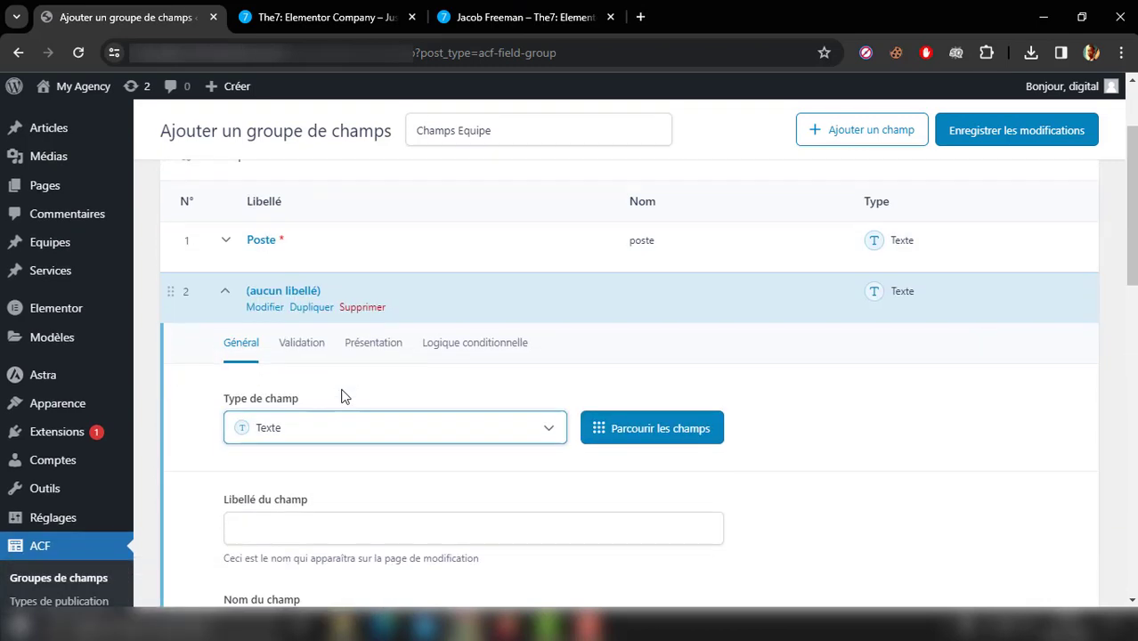
pyautogui.scroll(-2, 345, 396)
pyautogui.click(331, 297)
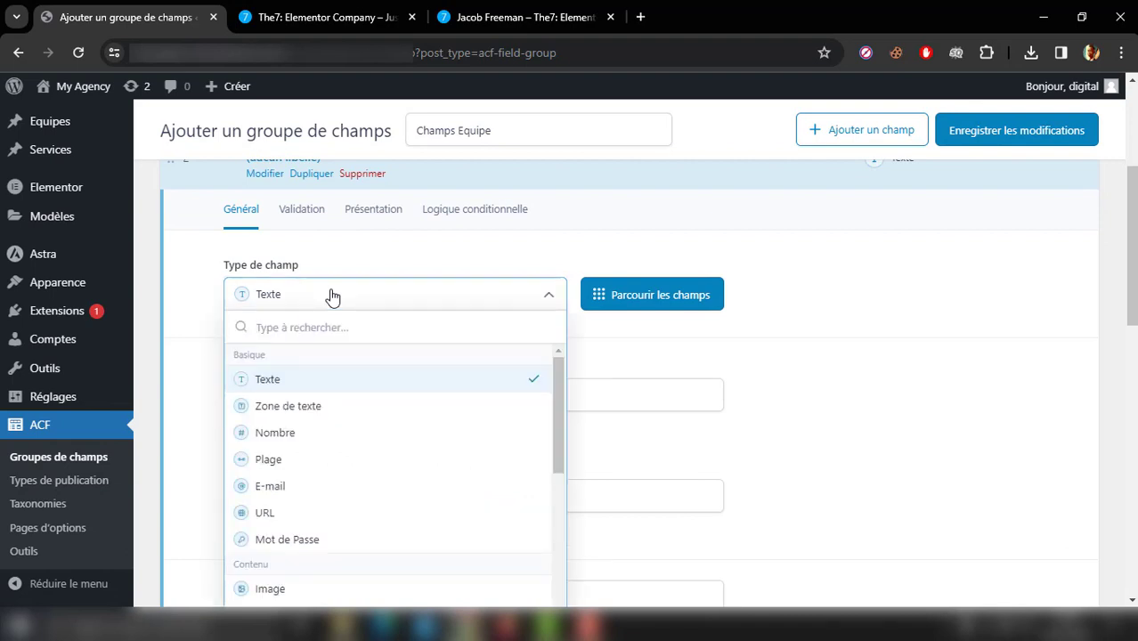
pyautogui.click(267, 513)
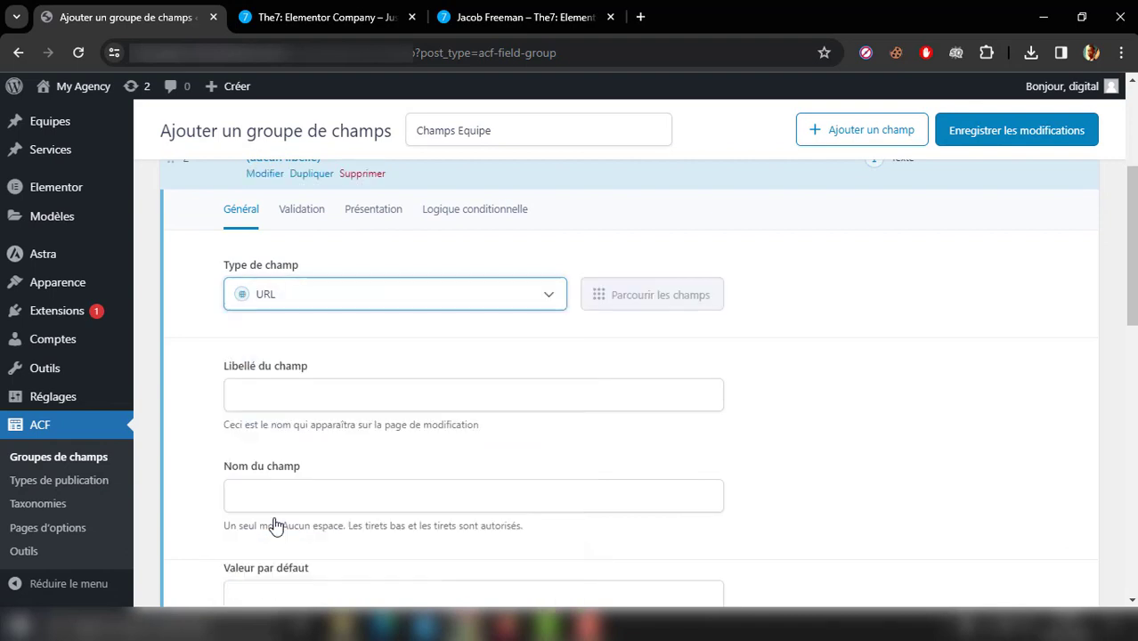
# Step: Label the new URL field "Lien LinkedIn", and collapse it after checking its validation settings
pyautogui.click(344, 399)
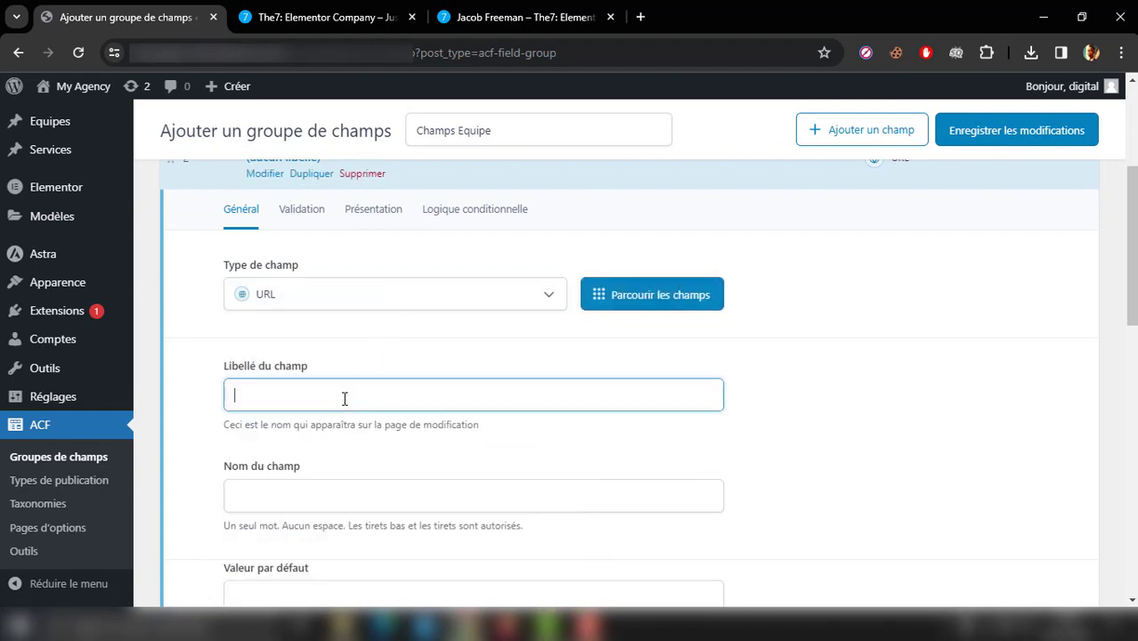
pyautogui.write('Lien LinkedIn')
pyautogui.click(203, 414)
pyautogui.scroll(-1, 203, 414)
pyautogui.scroll(2, 203, 414)
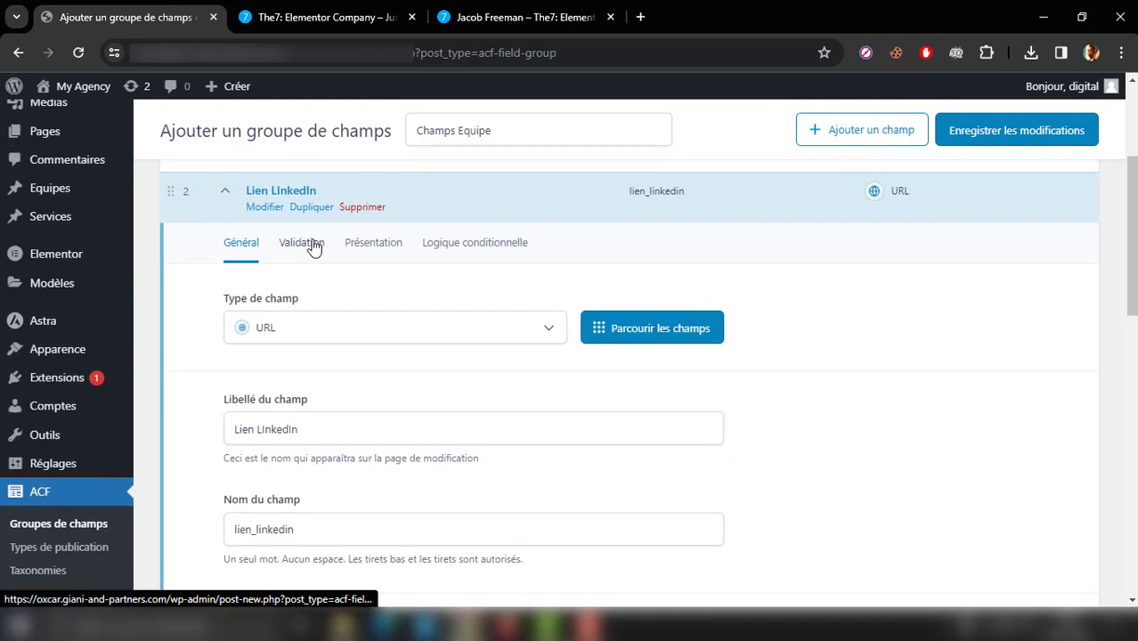
pyautogui.click(267, 433)
pyautogui.press('Delete')
pyautogui.write('i')
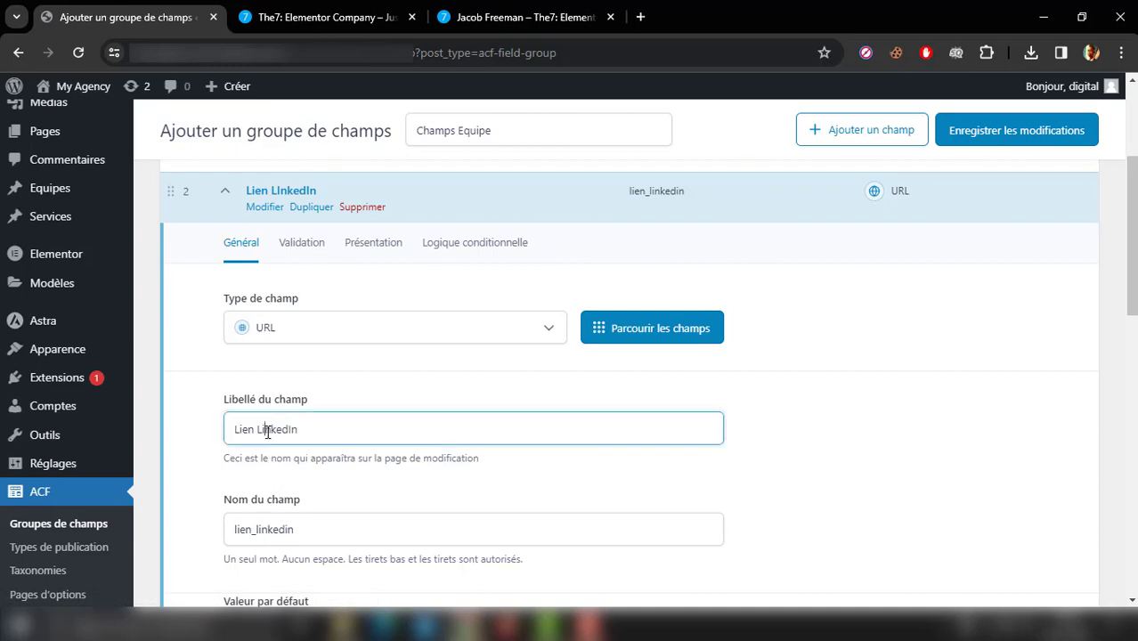
pyautogui.click(209, 424)
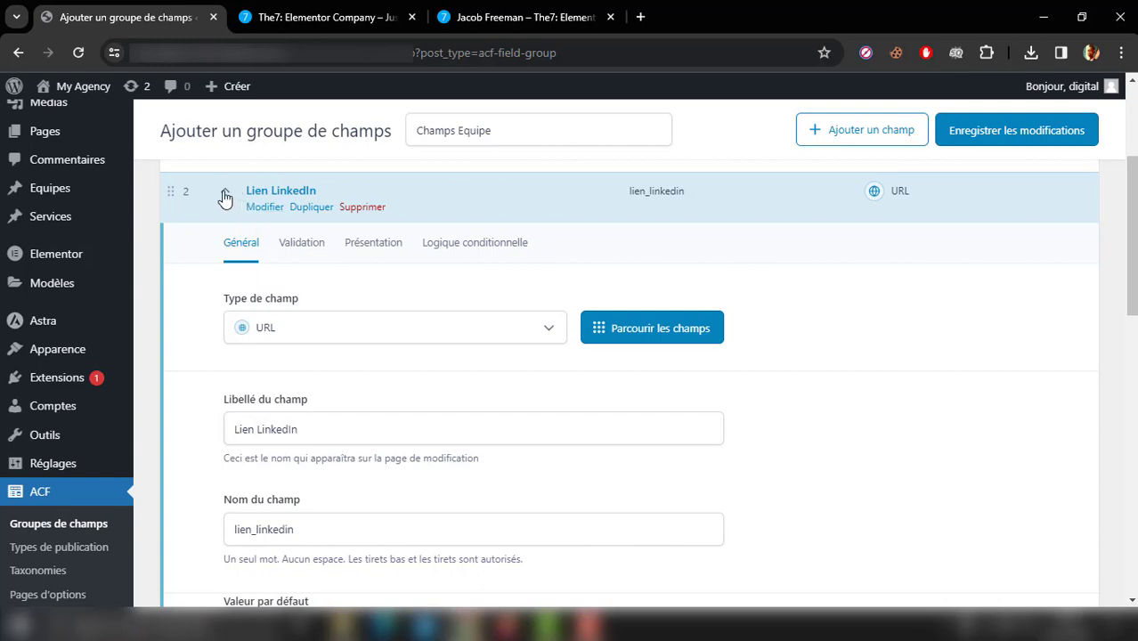
pyautogui.click(304, 255)
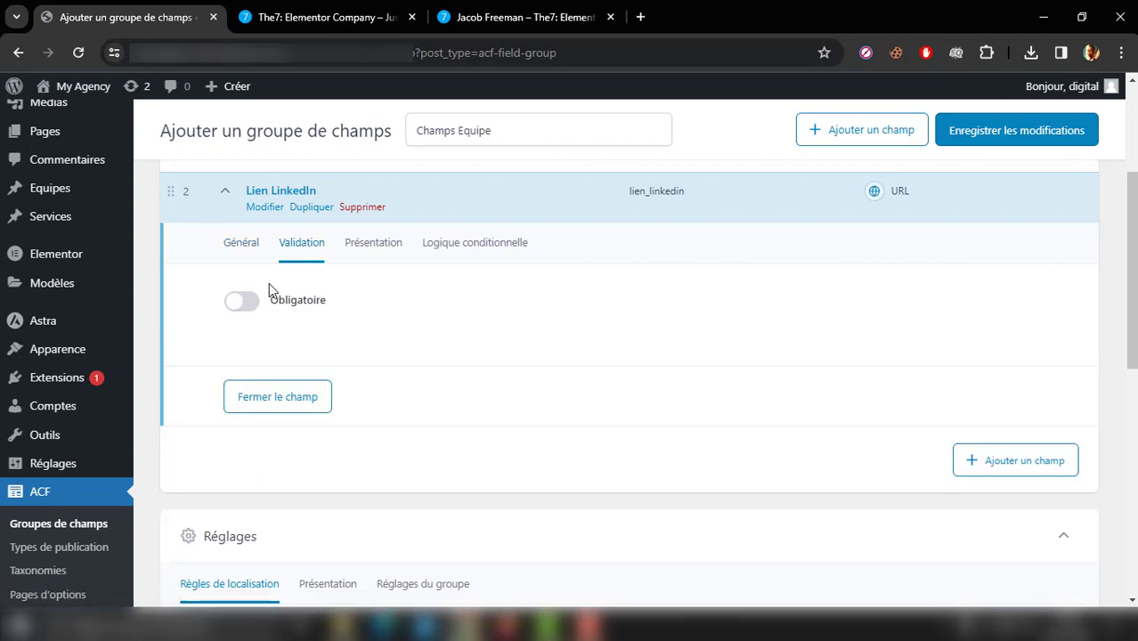
pyautogui.click(224, 192)
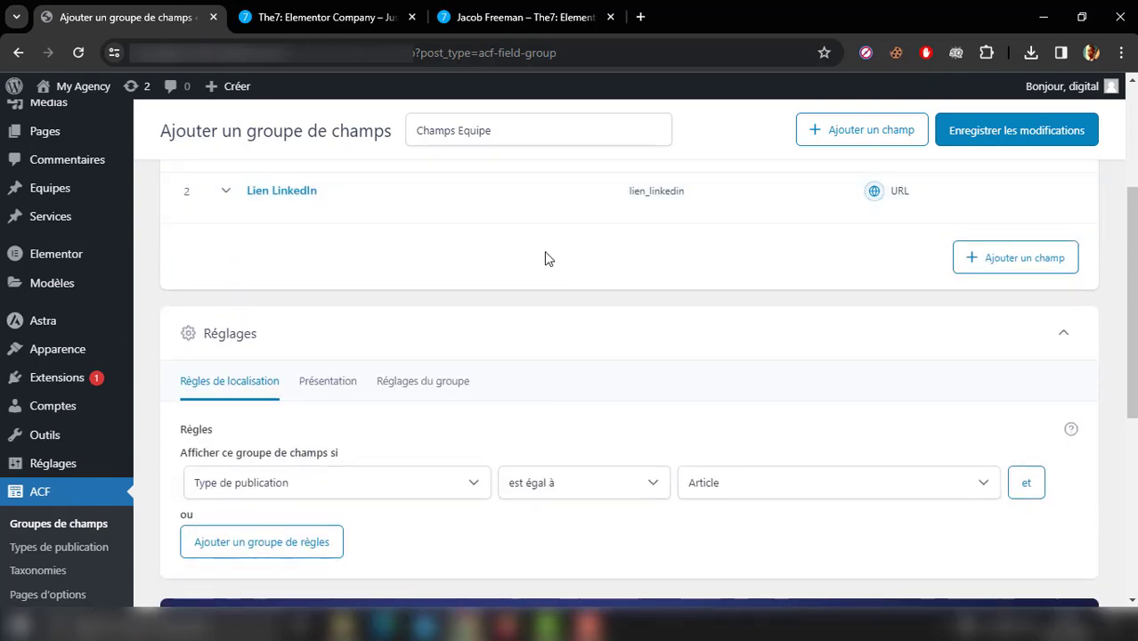
# Step: Add a third field of type URL and check the social links on the demo's team member page
pyautogui.click(1018, 264)
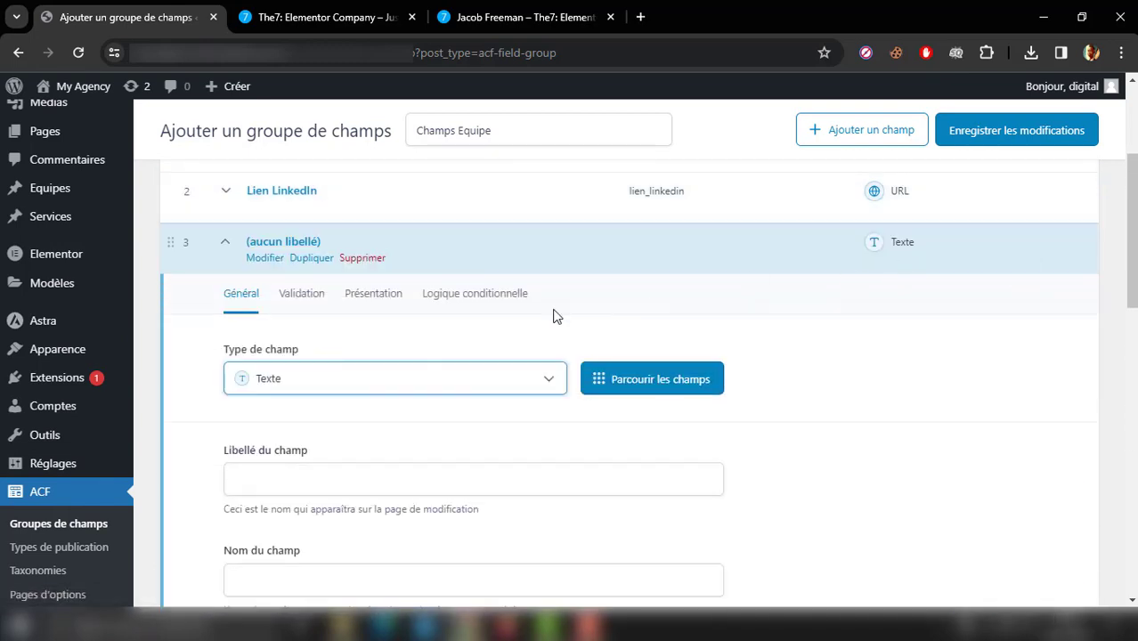
pyautogui.click(412, 375)
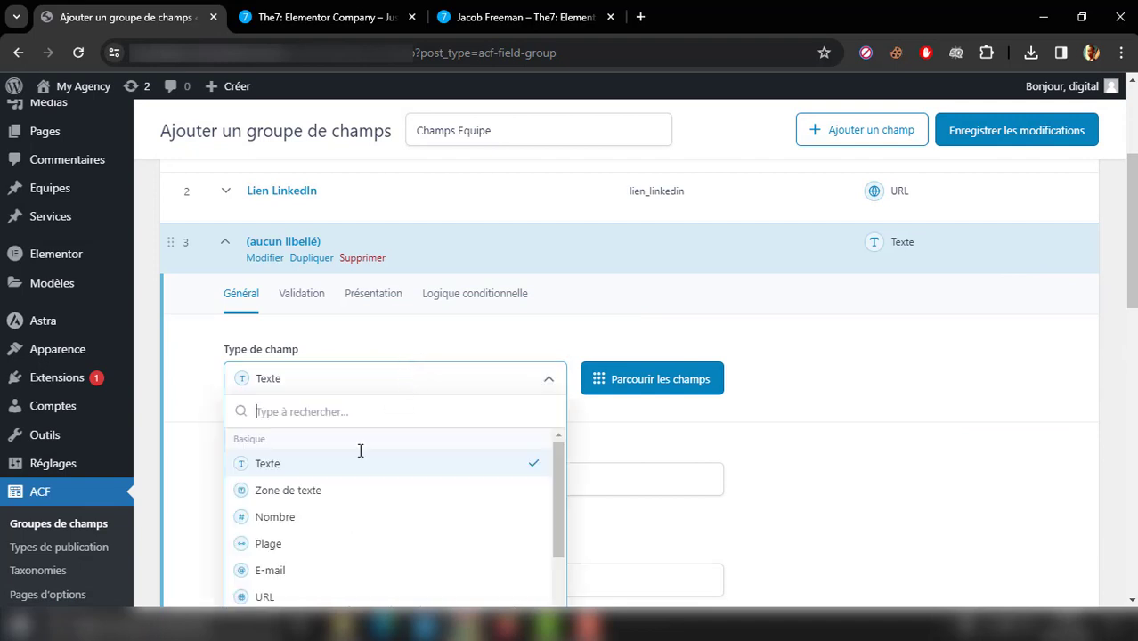
pyautogui.click(308, 597)
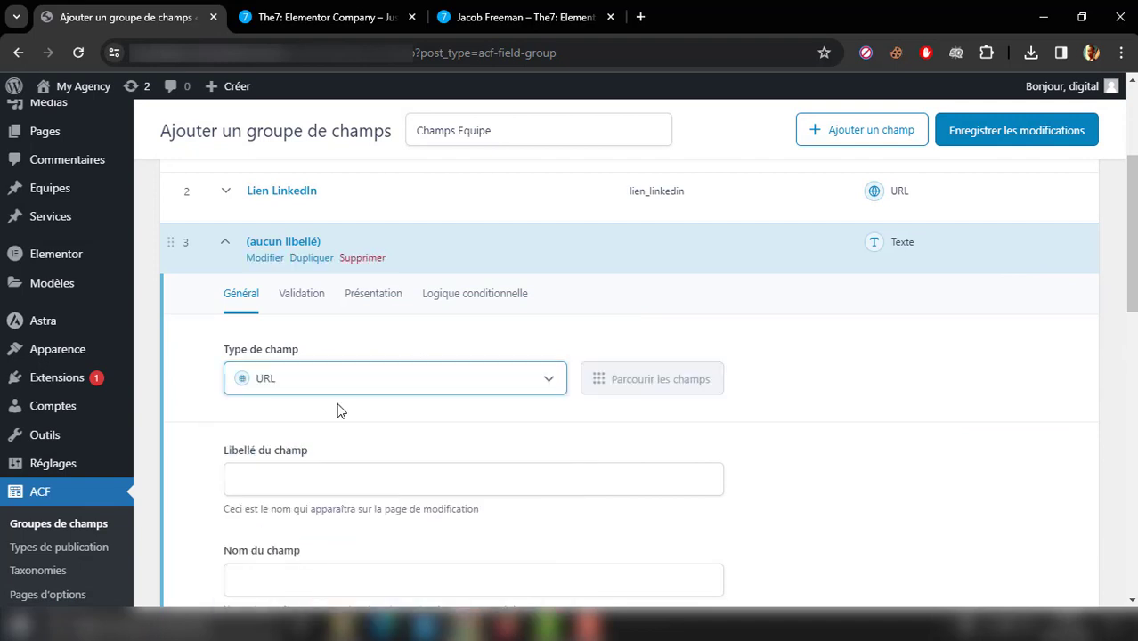
pyautogui.click(520, 9)
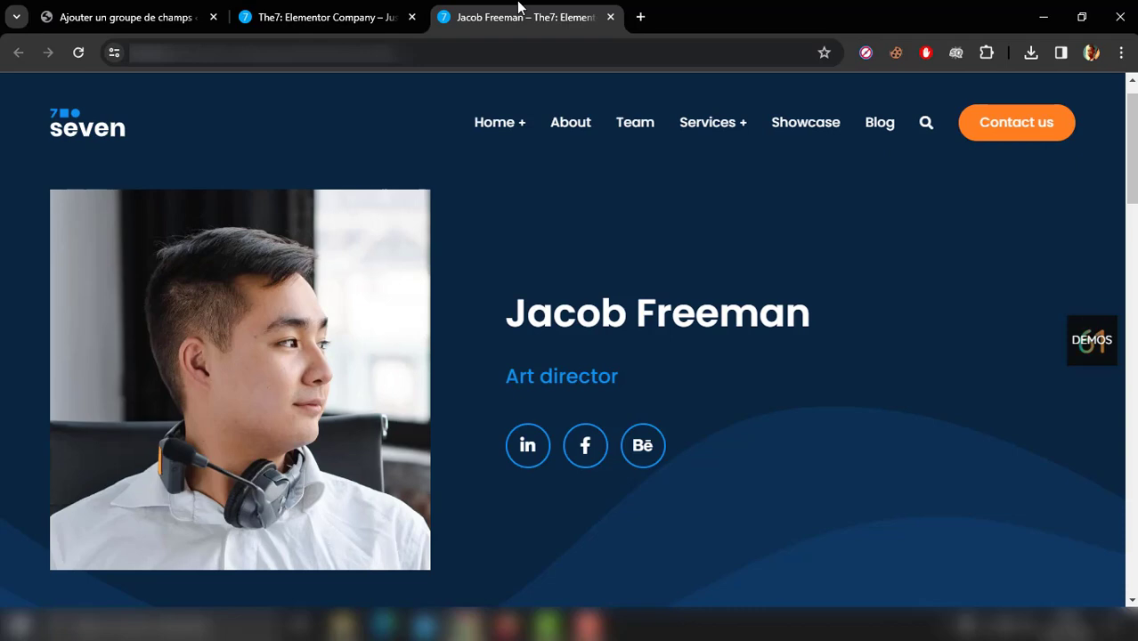
pyautogui.click(148, 11)
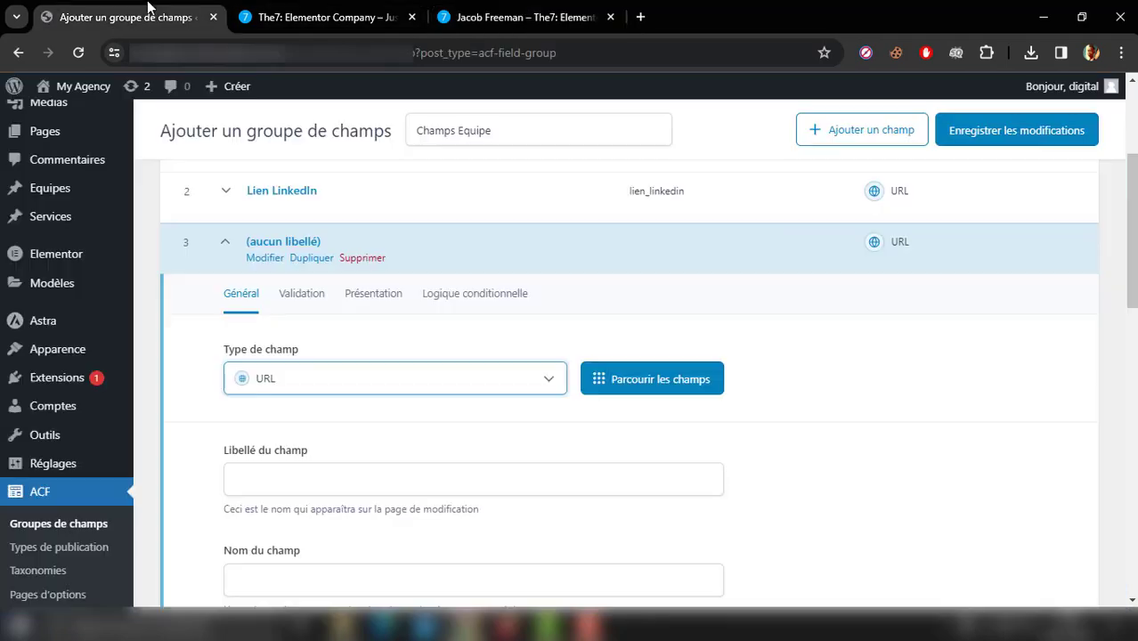
# Step: Label the third field "Lien facebook" and collapse it
pyautogui.click(268, 477)
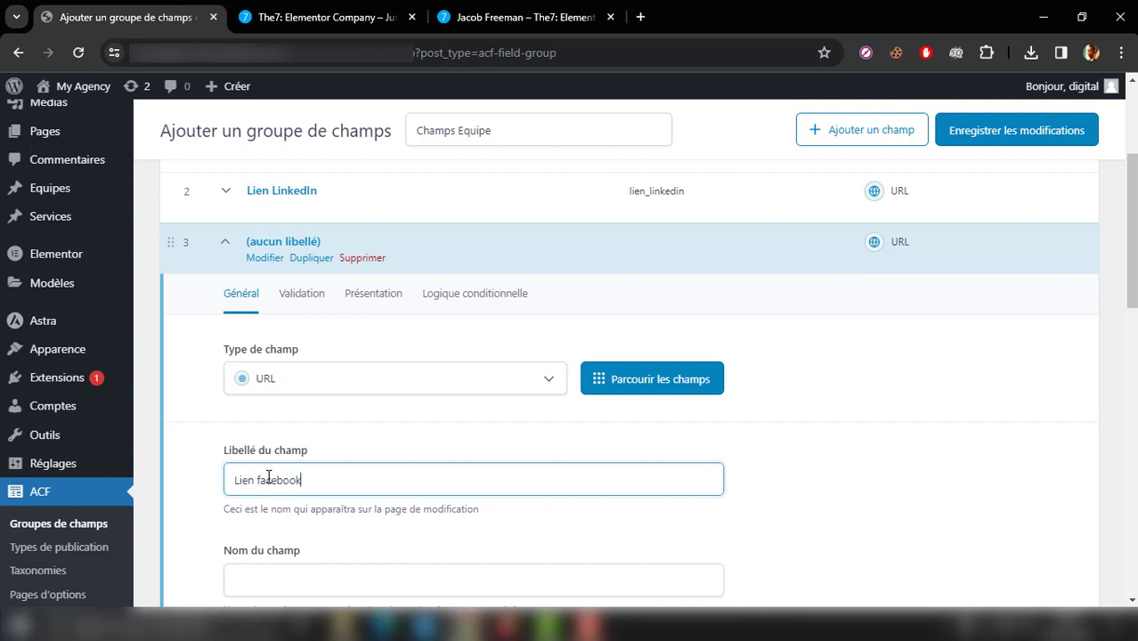
pyautogui.click(197, 425)
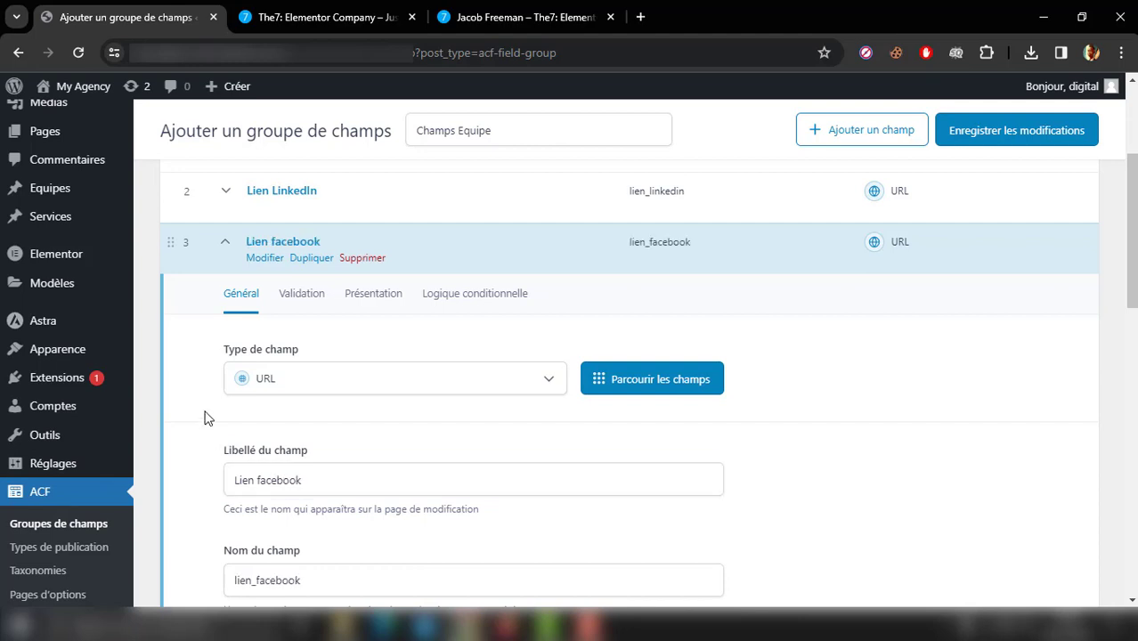
pyautogui.click(227, 241)
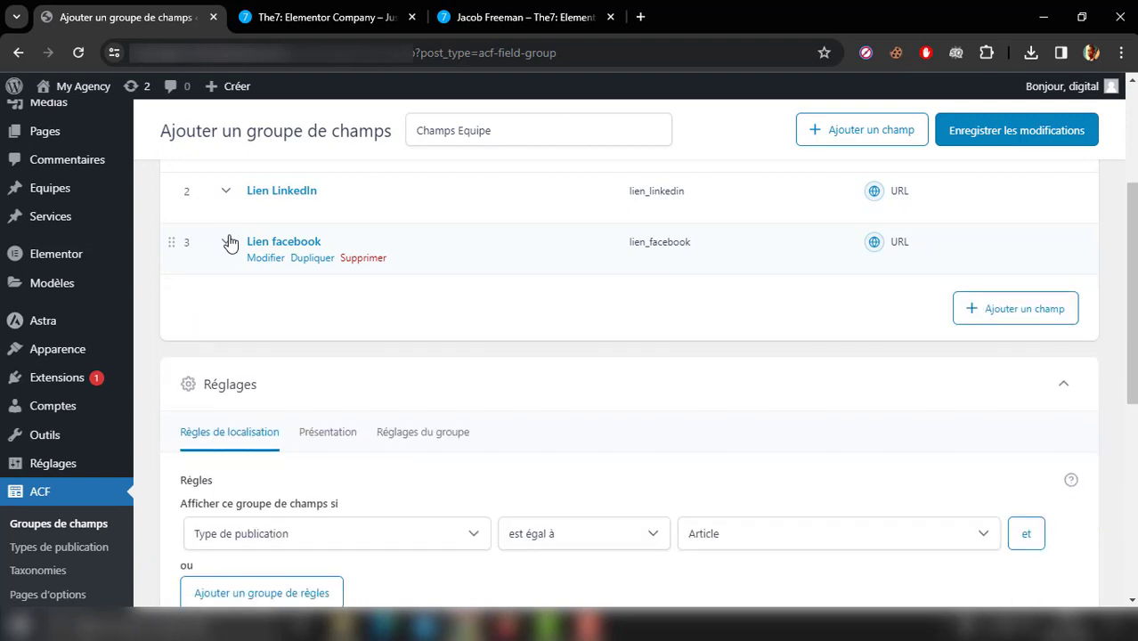
# Step: Add a fourth field to the group and check the remaining social link on the demo's team member page
pyautogui.click(961, 310)
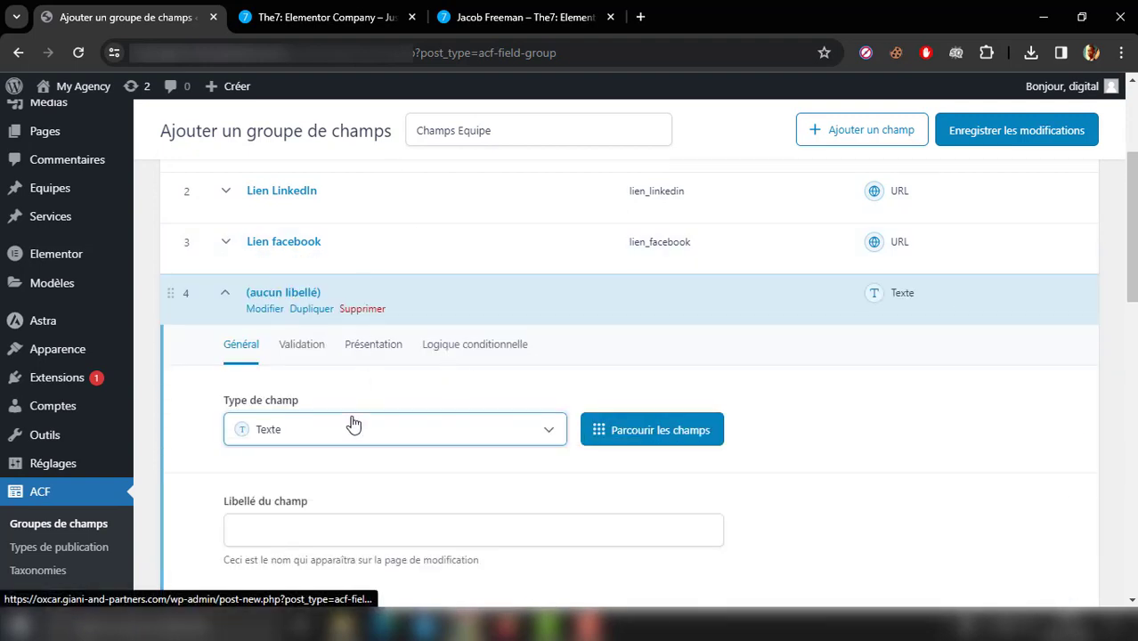
pyautogui.click(317, 12)
pyautogui.click(521, 13)
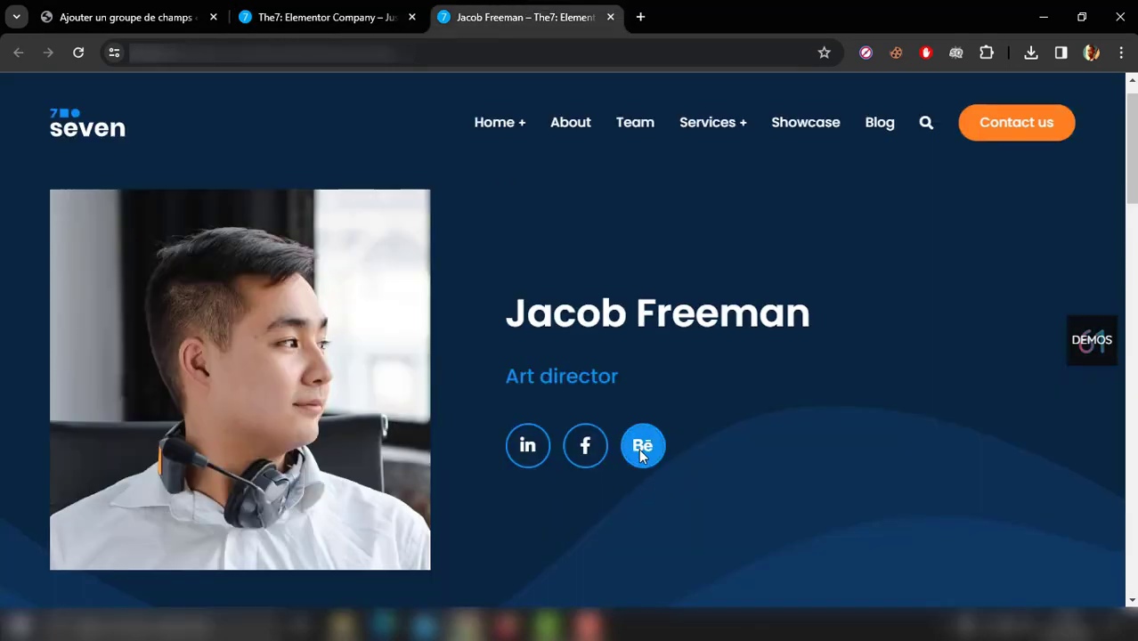
pyautogui.click(124, 14)
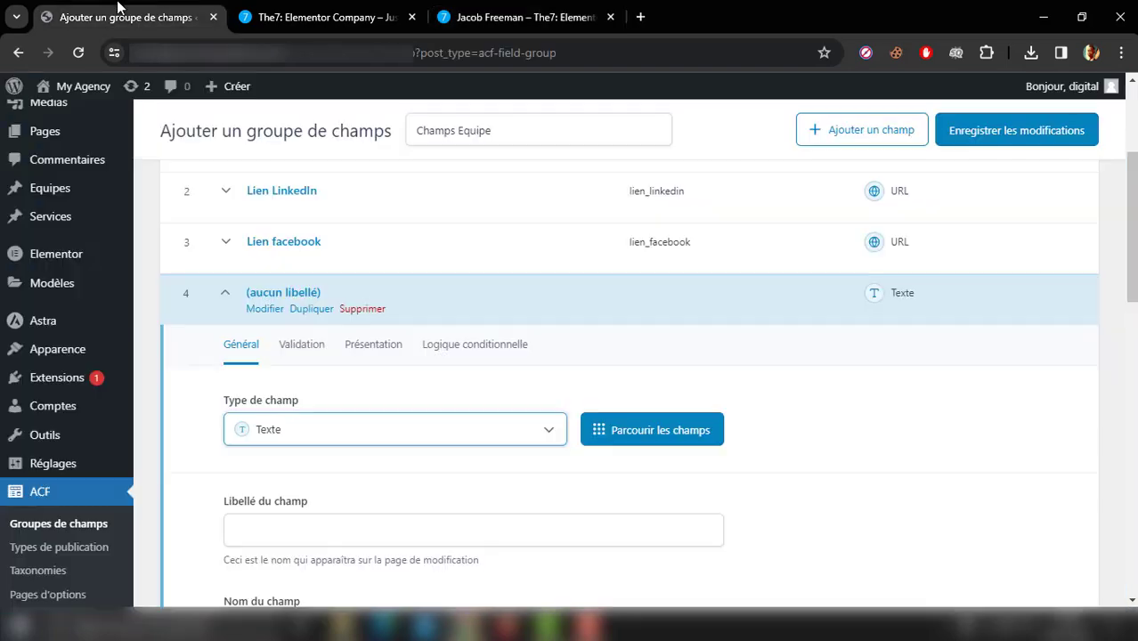
# Step: Set the fourth field's type to URL and label it "Lien Behance"
pyautogui.click(314, 436)
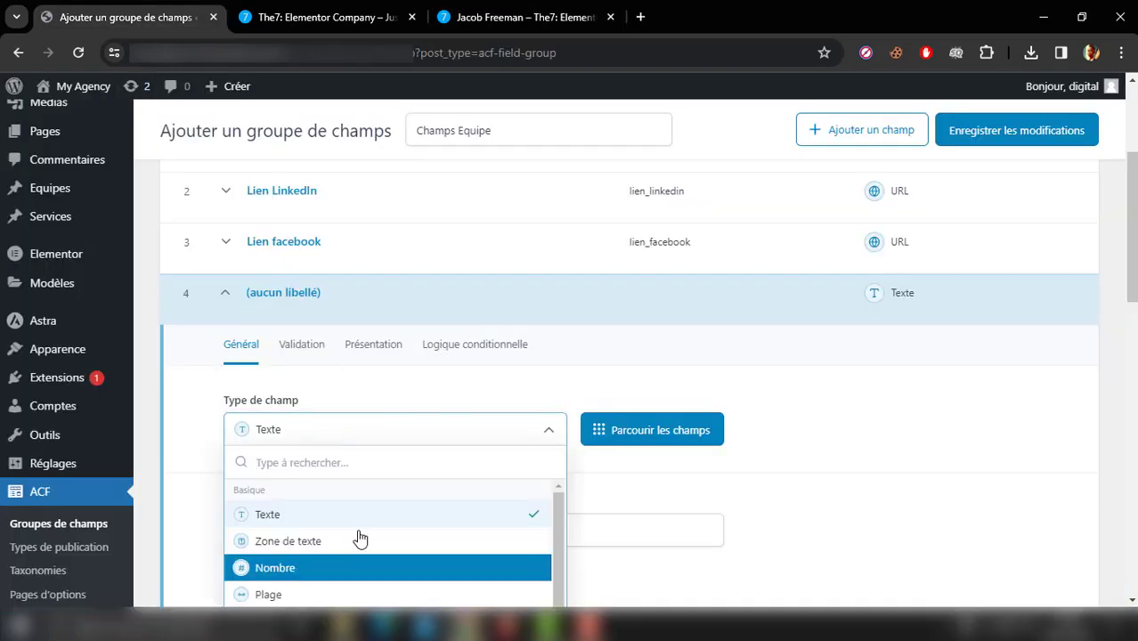
pyautogui.write('url')
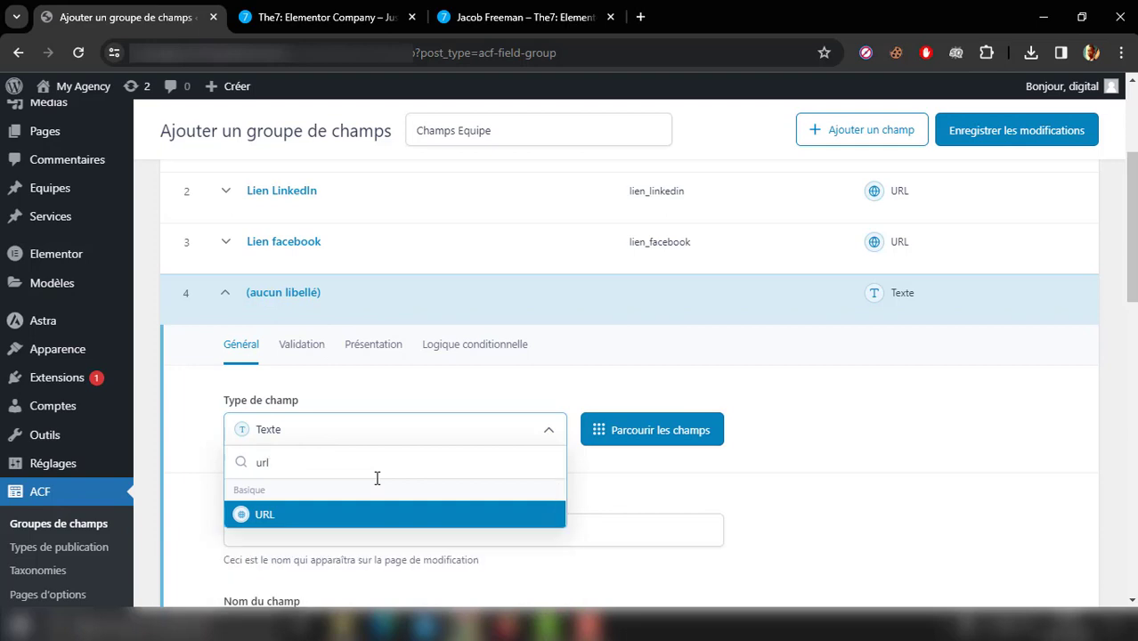
pyautogui.click(304, 518)
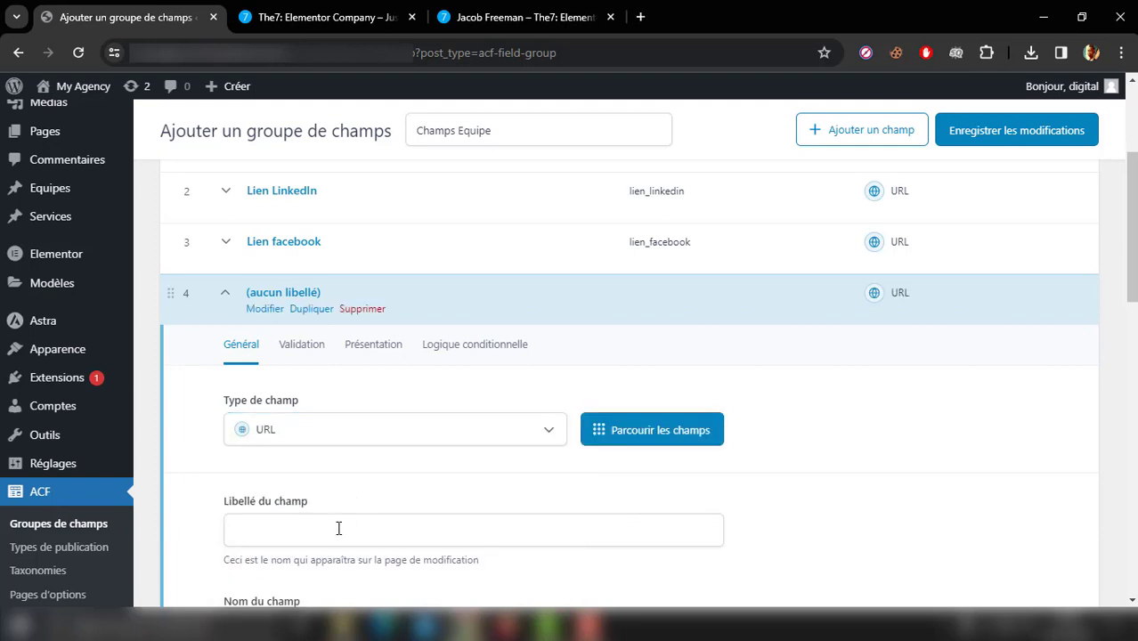
pyautogui.click(338, 529)
pyautogui.write('Lien Beh')
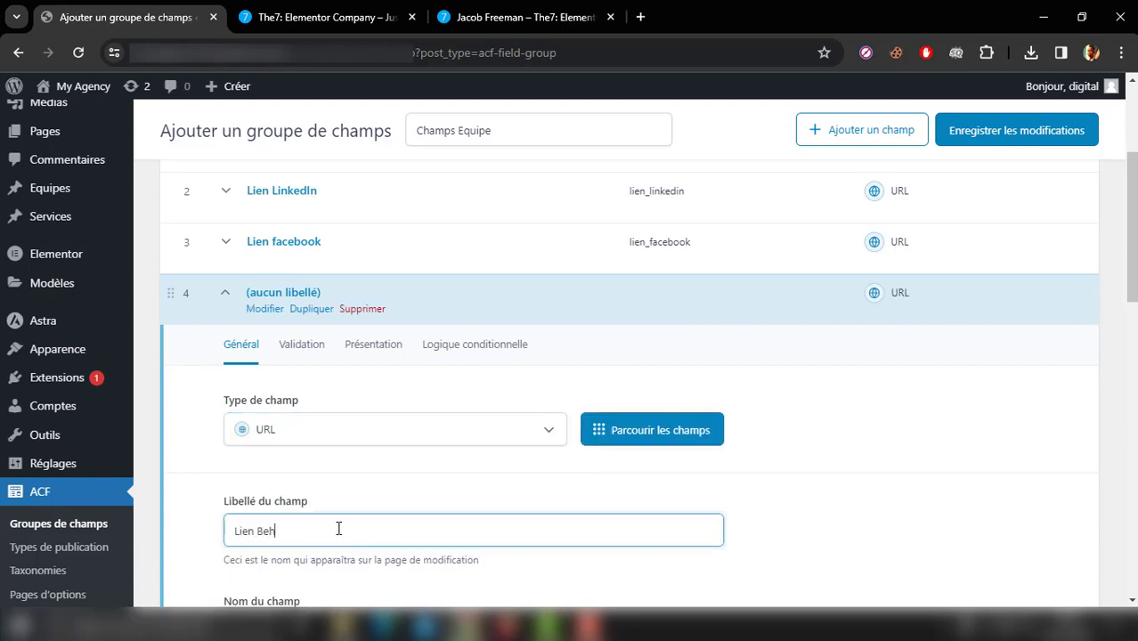
pyautogui.write('ance')
pyautogui.click(254, 468)
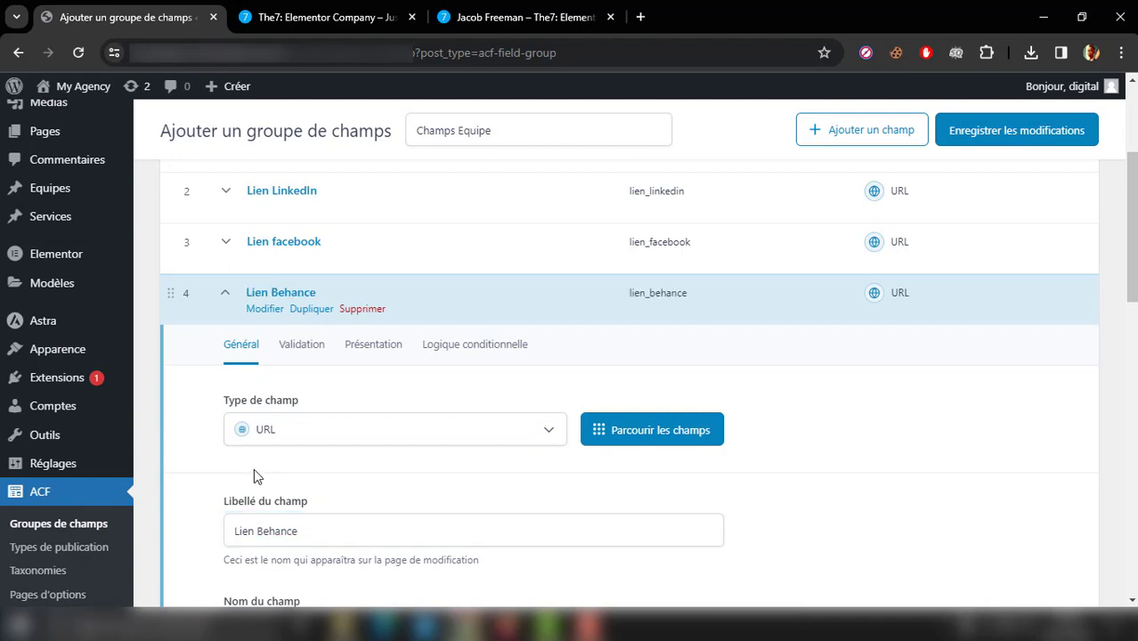
# Step: Collapse the Lien Behance field and check the Background and Skills sections on the demo's team member page
pyautogui.click(228, 294)
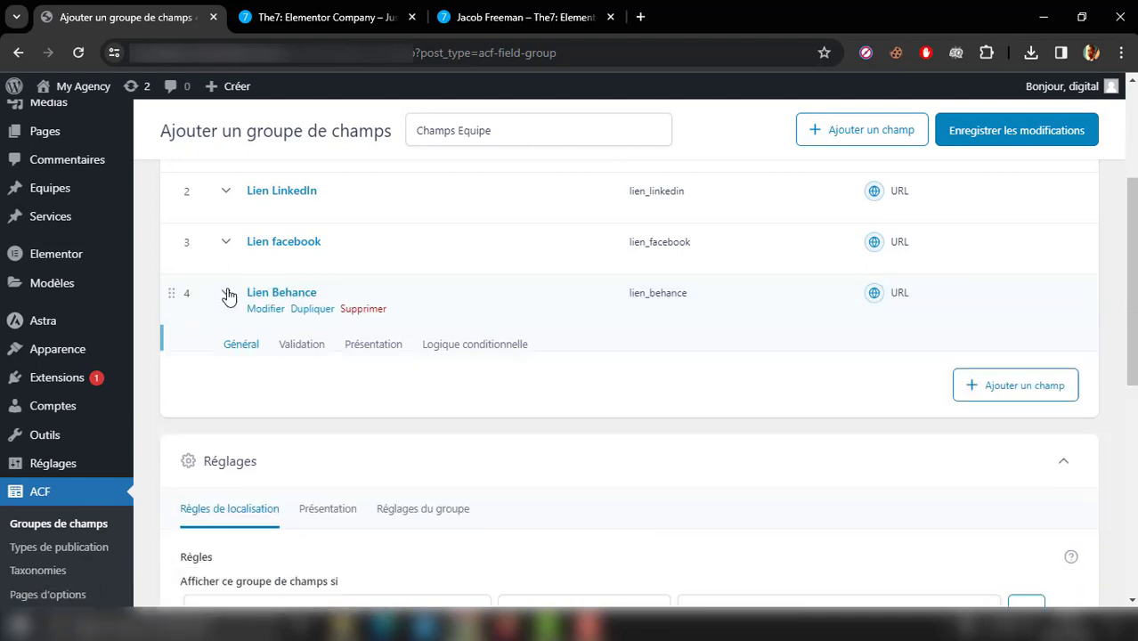
pyautogui.click(228, 294)
pyautogui.click(228, 294)
pyautogui.scroll(2, 227, 296)
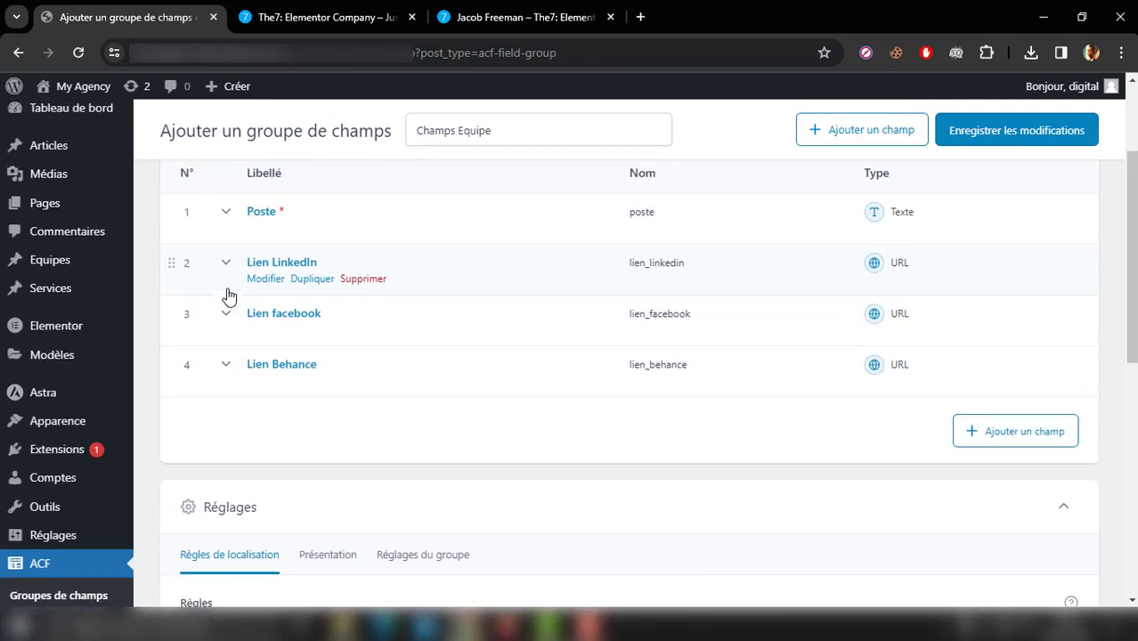
pyautogui.click(521, 11)
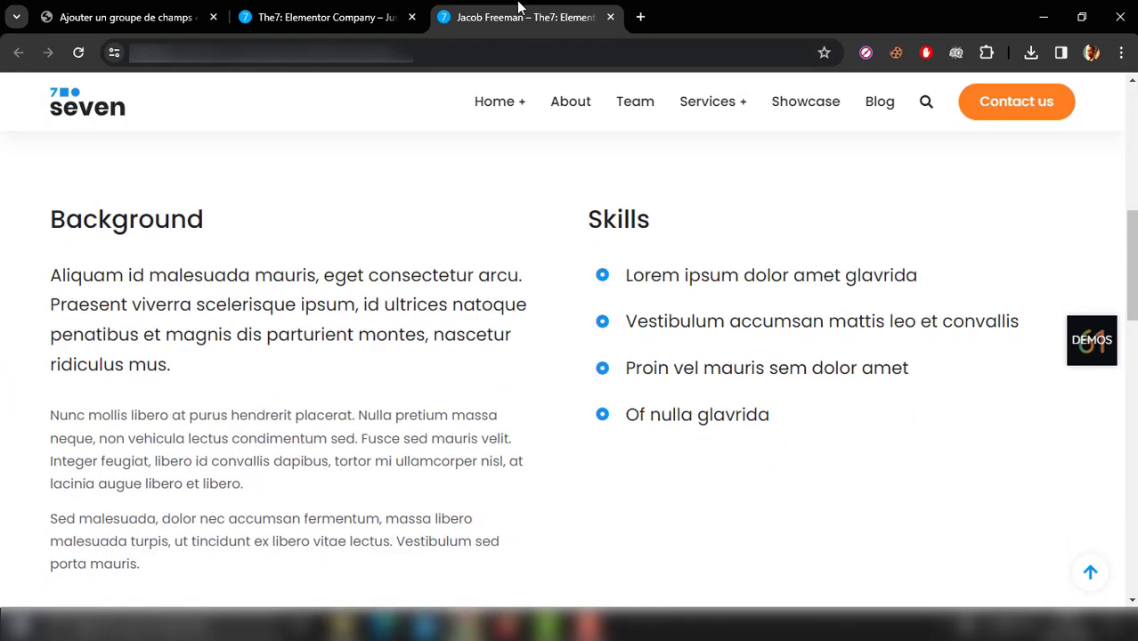
pyautogui.press('Down')
pyautogui.press('Down')
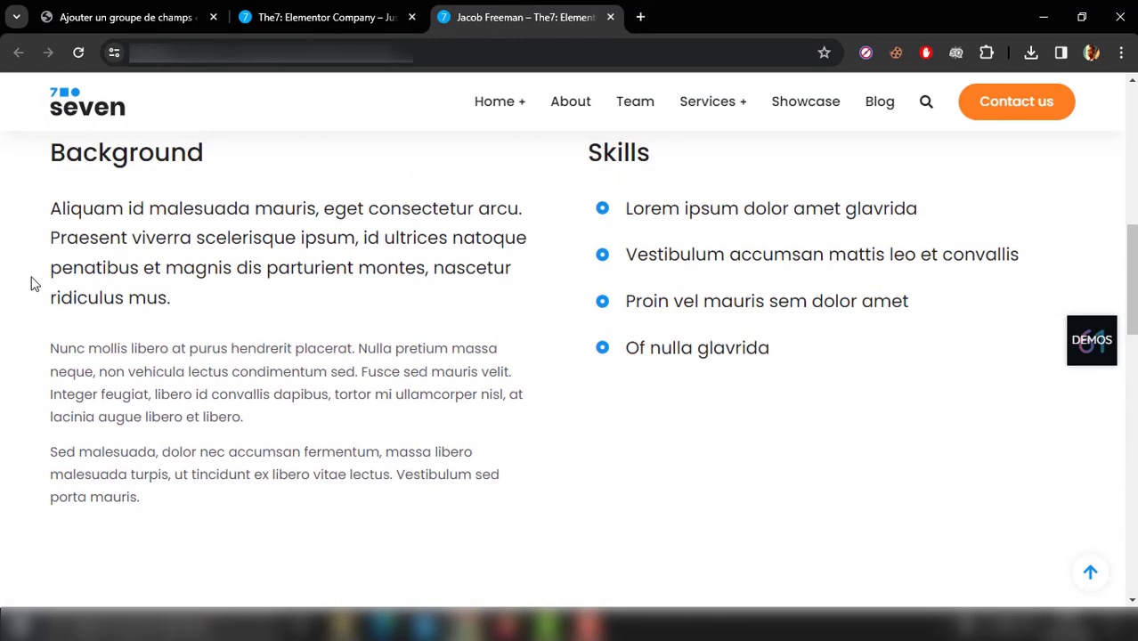
pyautogui.press('Up')
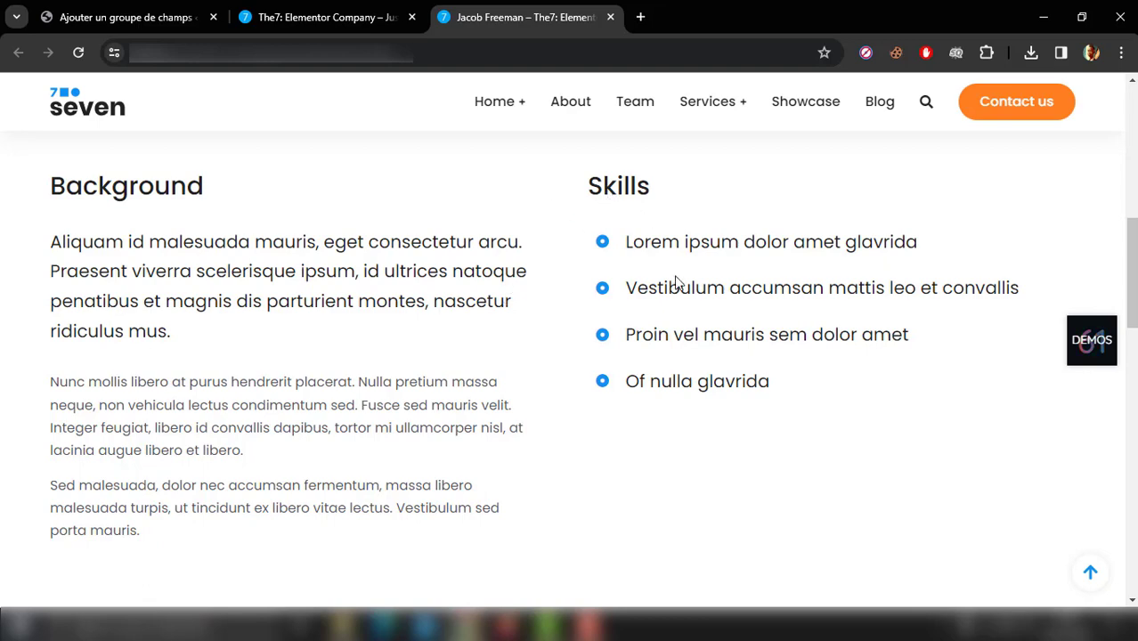
# Step: Add a fifth field to the Champs Equipe group and set its type to Éditeur WYSIWYG
pyautogui.click(283, 11)
pyautogui.hotkey('ctrl', 'shift', 'Tab')
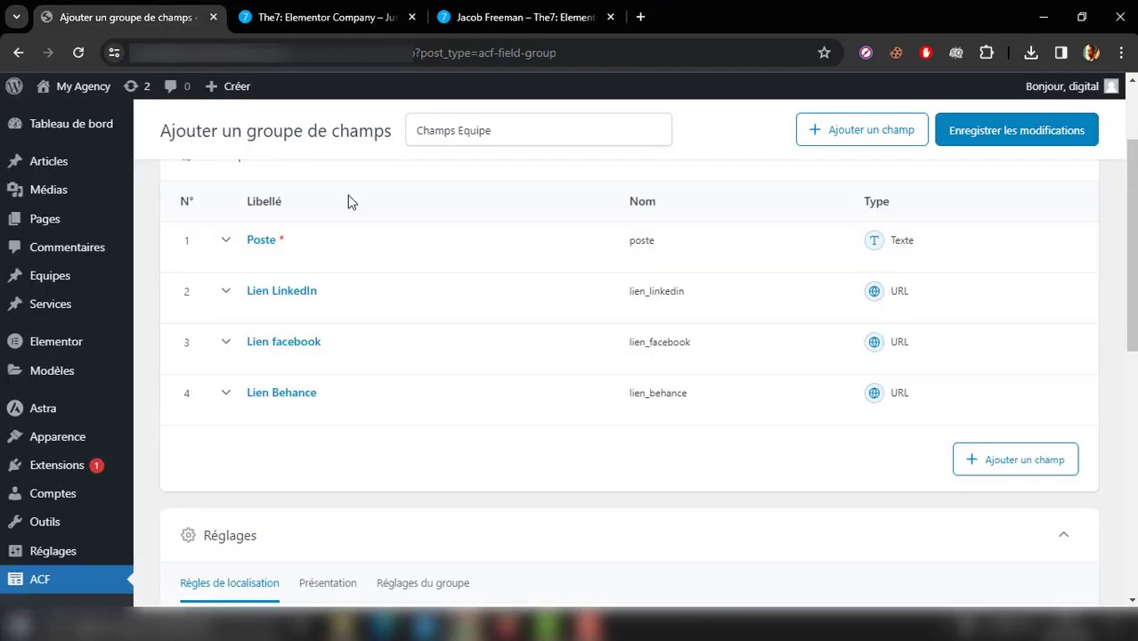
pyautogui.click(981, 460)
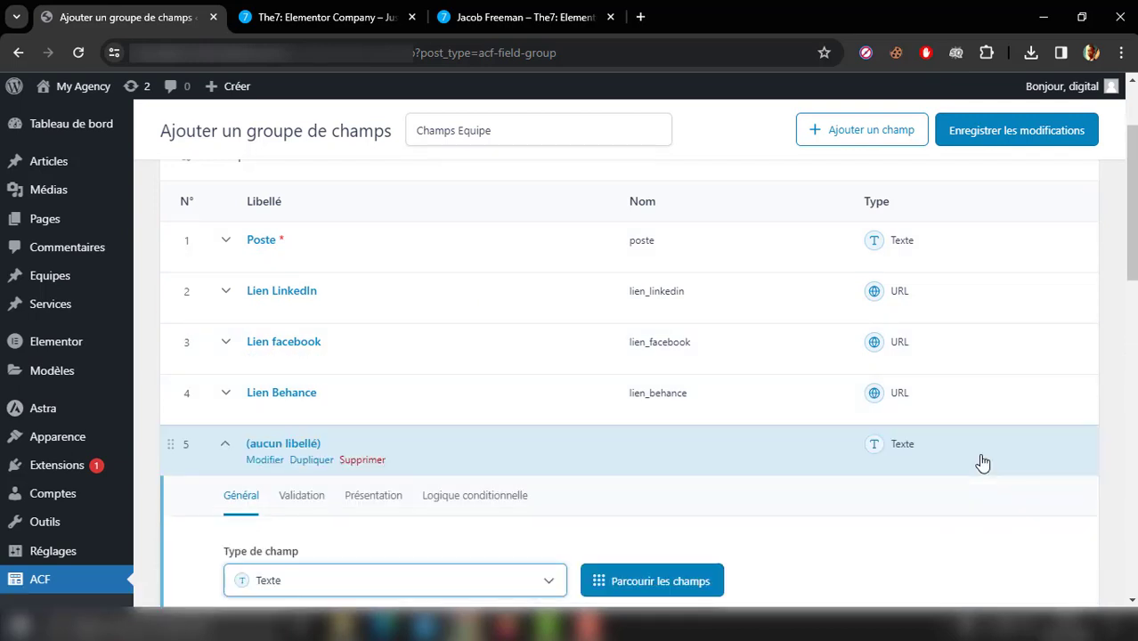
pyautogui.scroll(-2, 636, 499)
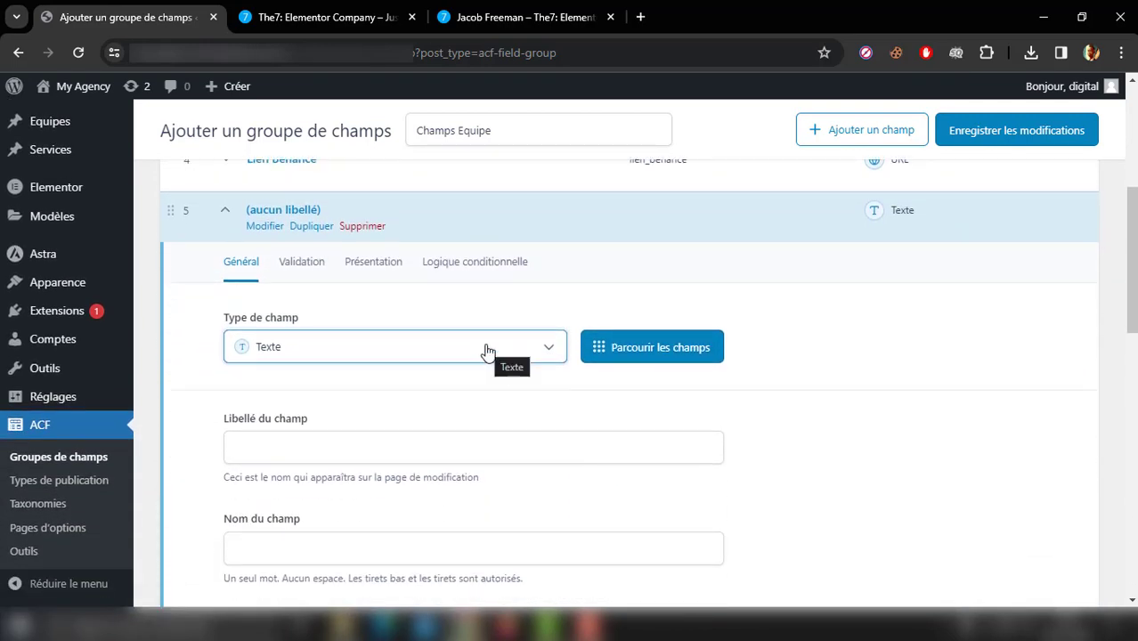
pyautogui.click(487, 349)
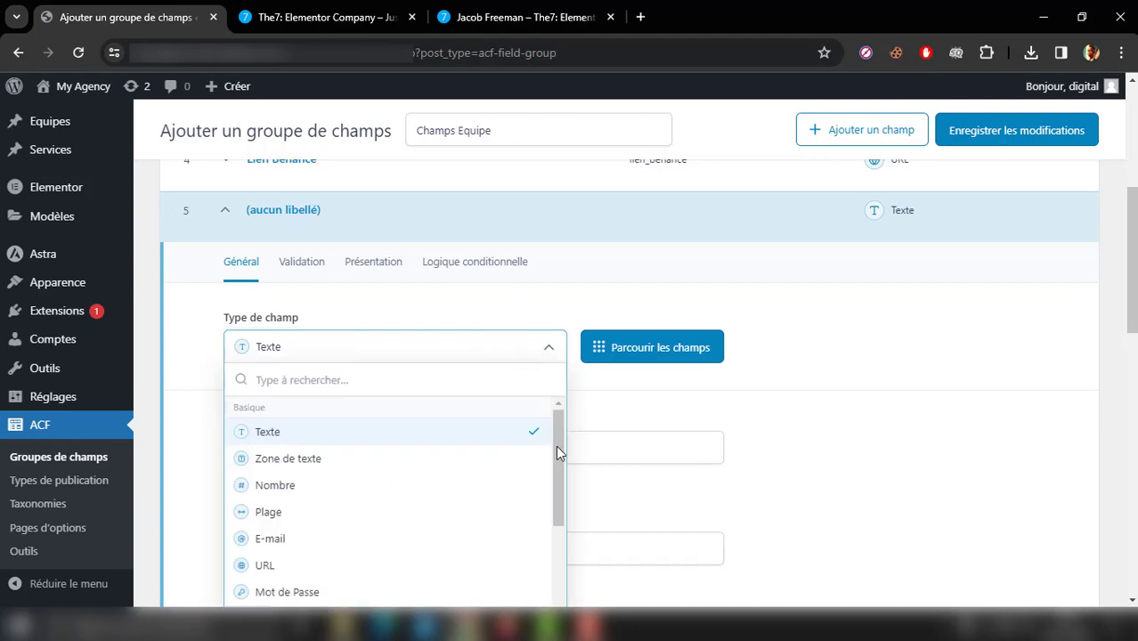
pyautogui.moveTo(555, 445); pyautogui.dragTo(564, 528)
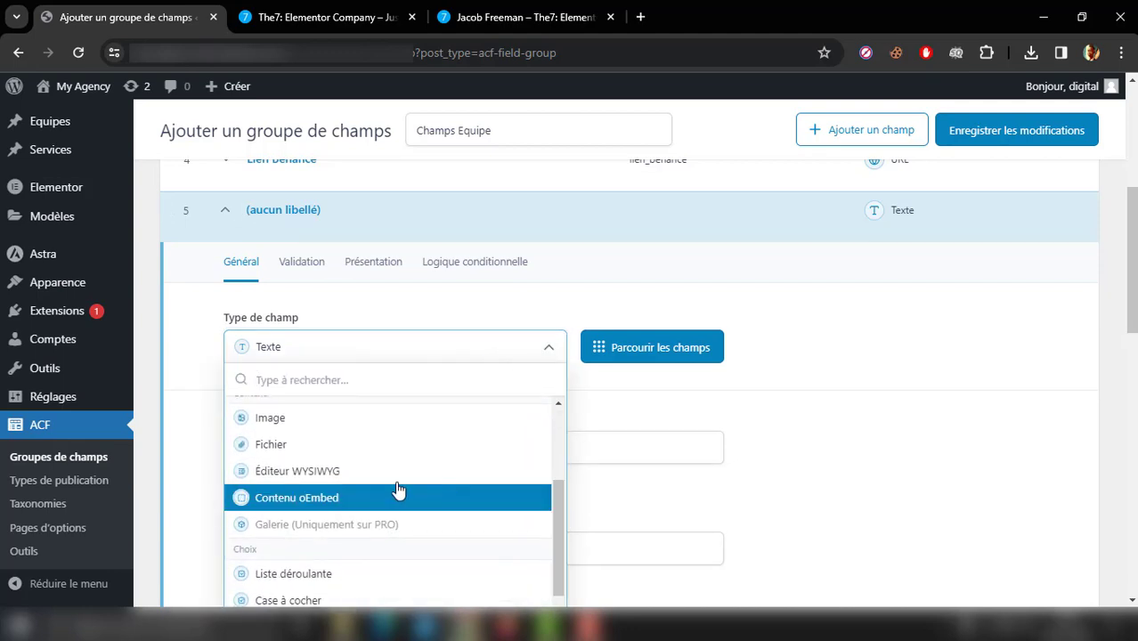
pyautogui.click(363, 482)
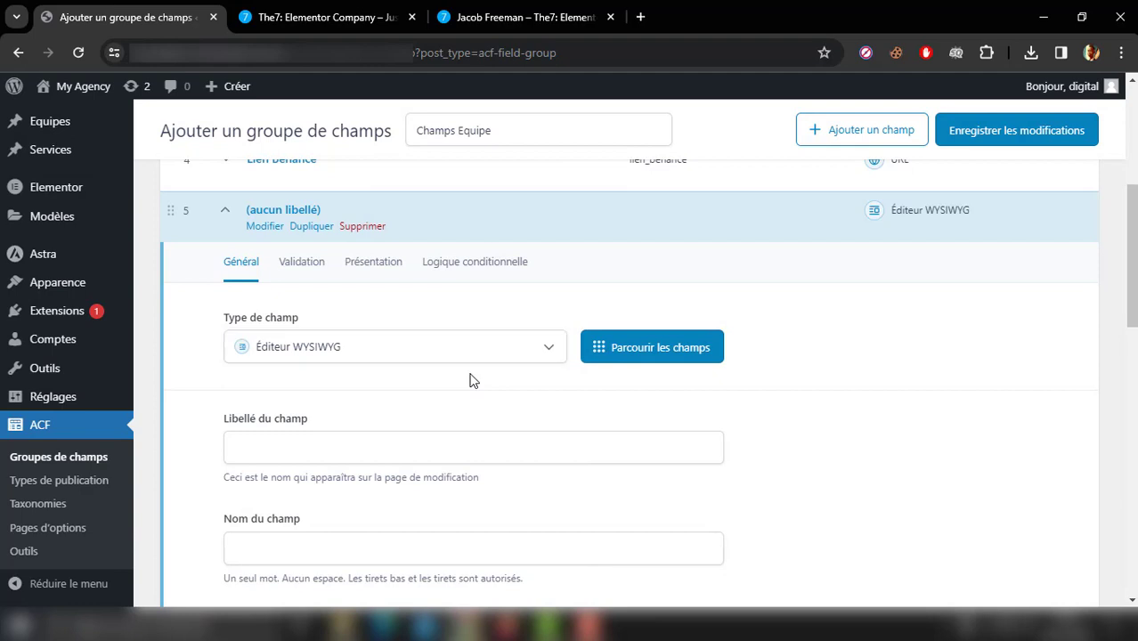
# Step: Label the fifth field "Compétences"
pyautogui.scroll(-1, 473, 380)
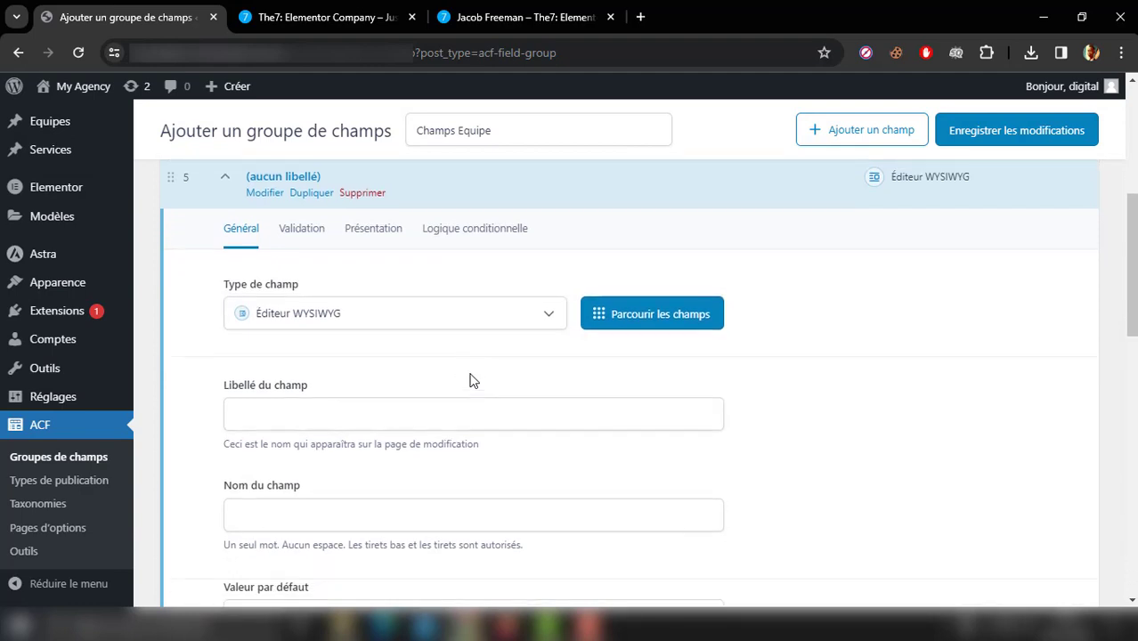
pyautogui.scroll(-1, 472, 380)
pyautogui.click(443, 383)
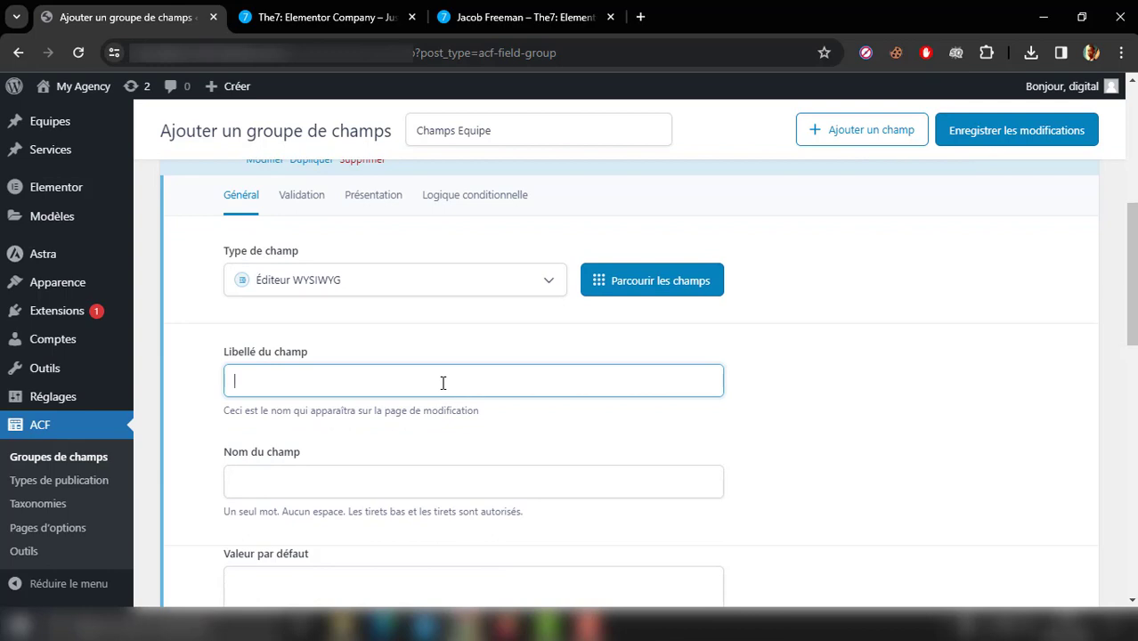
pyautogui.write('Compe')
pyautogui.click(395, 331)
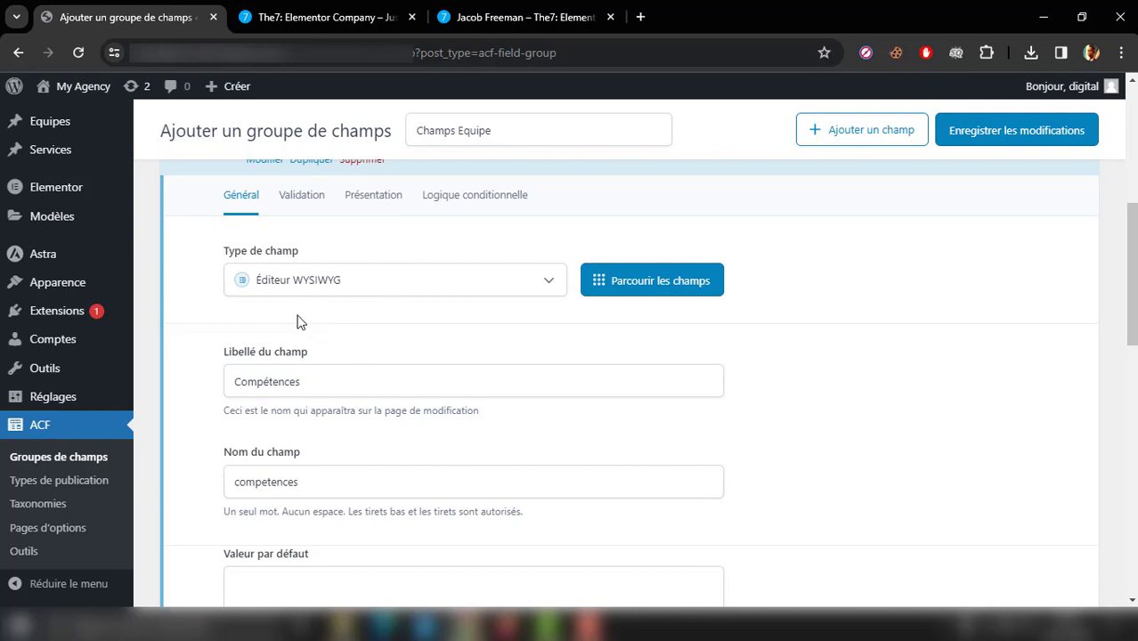
# Step: Make the Compétences field required (Obligatoire) and collapse it
pyautogui.scroll(1, 299, 323)
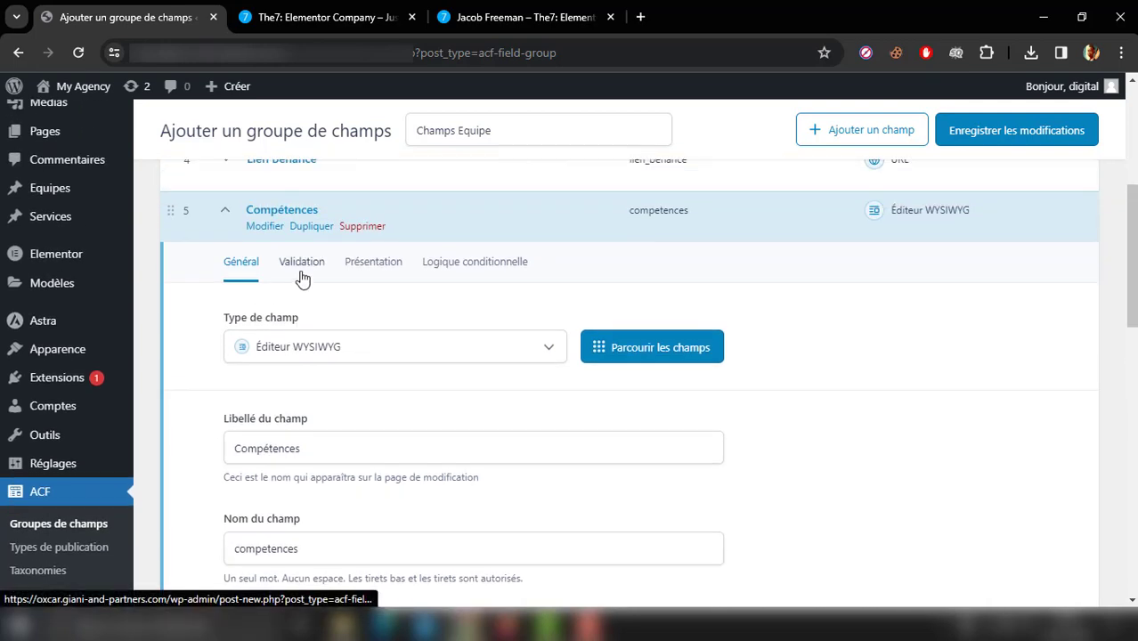
pyautogui.click(302, 279)
pyautogui.click(252, 318)
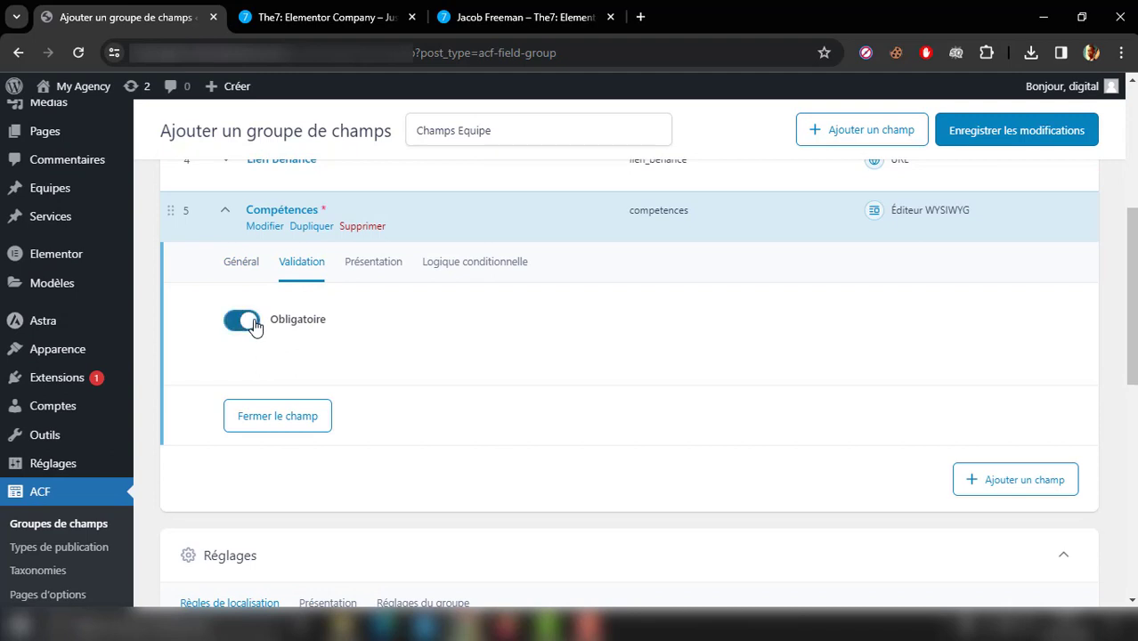
pyautogui.click(235, 212)
pyautogui.scroll(2, 229, 217)
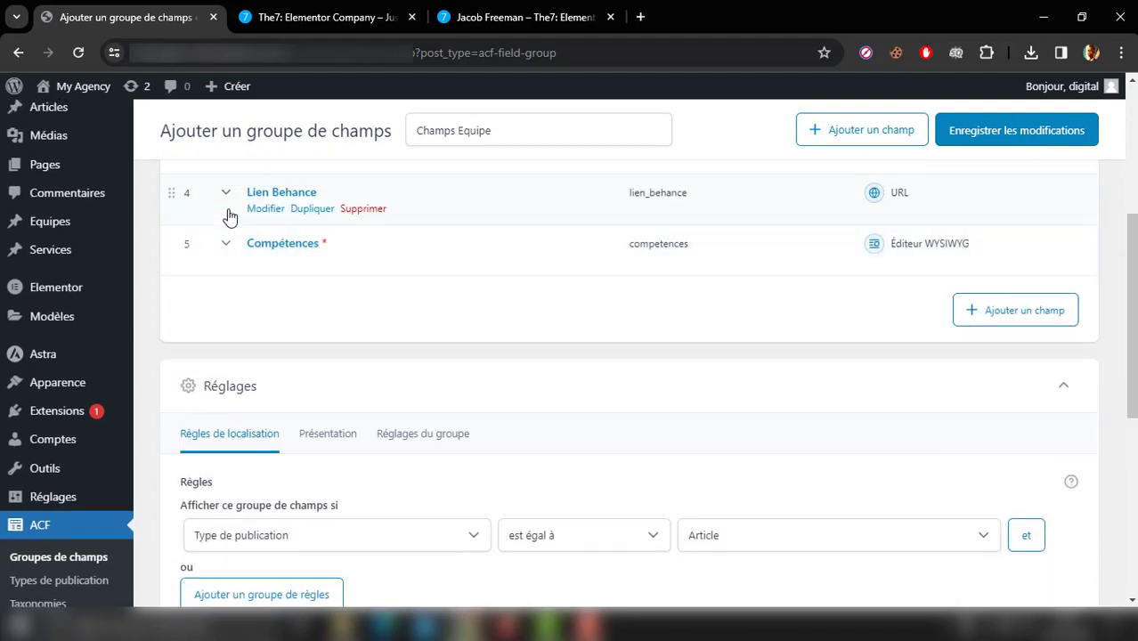
pyautogui.scroll(1, 230, 217)
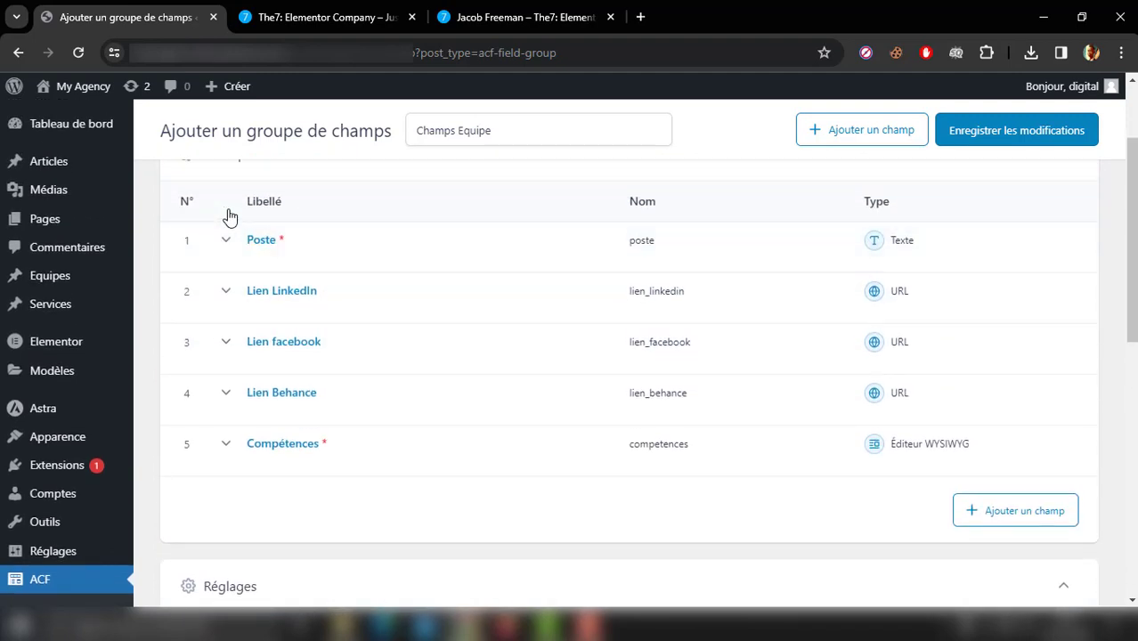
# Step: Review the demo's team member page from the profile sections to the footer for any content still lacking a field
pyautogui.click(283, 11)
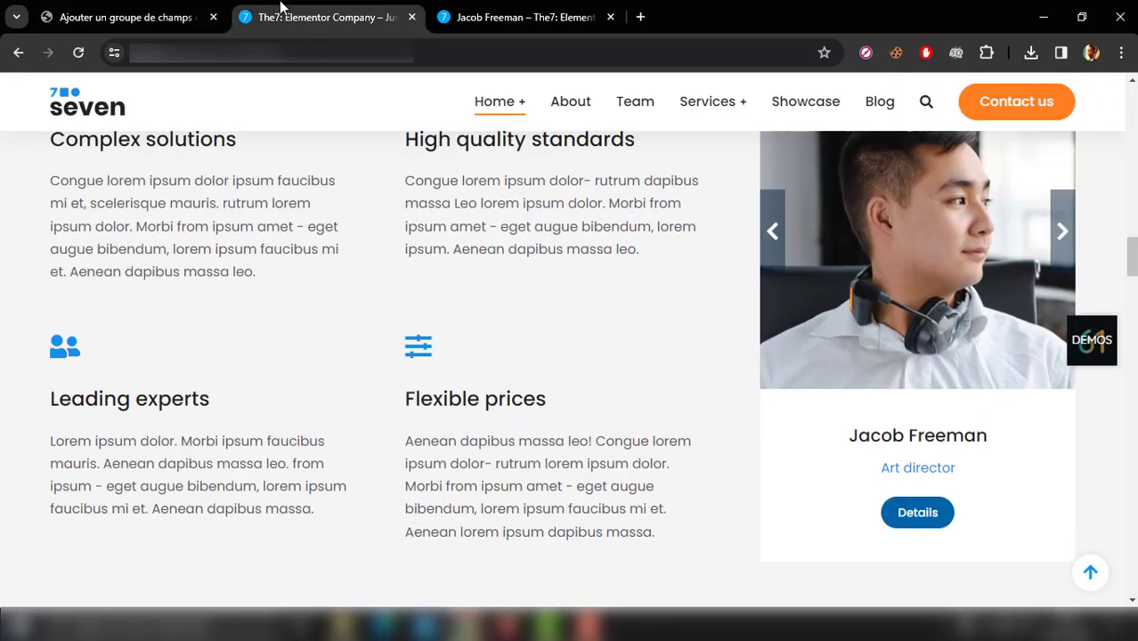
pyautogui.click(499, 11)
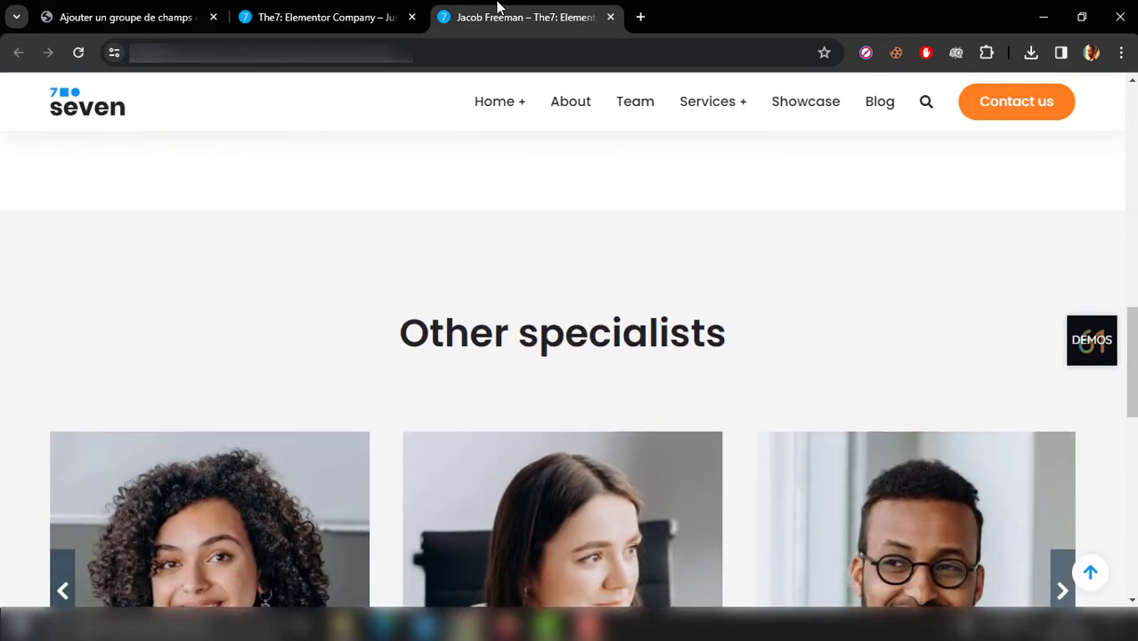
pyautogui.scroll(-10, 499, 7)
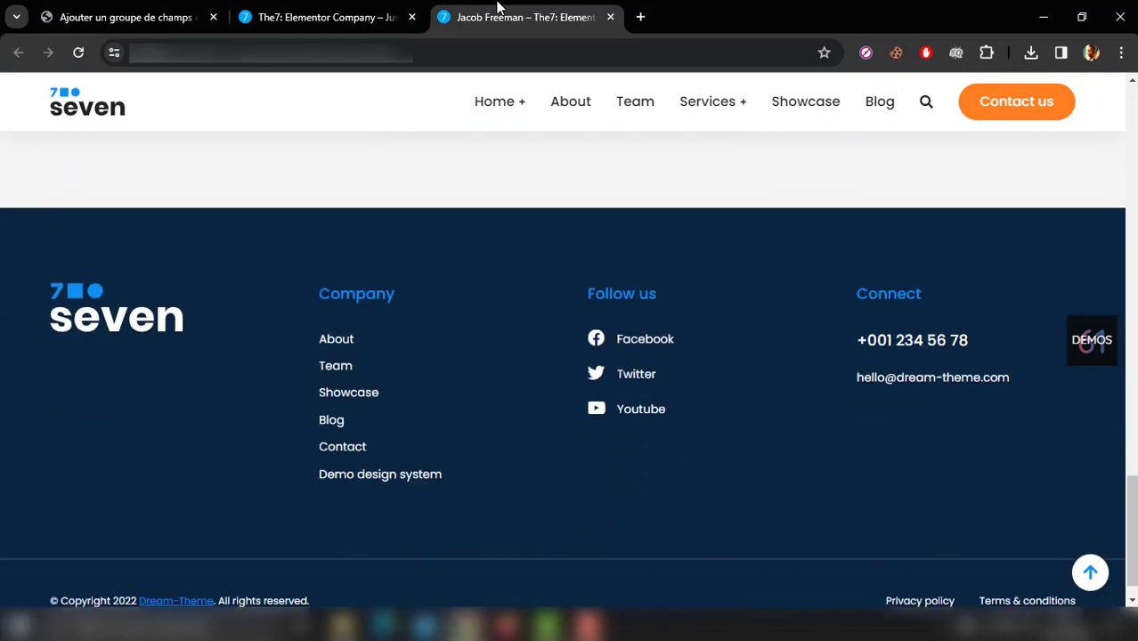
pyautogui.scroll(12, 499, 7)
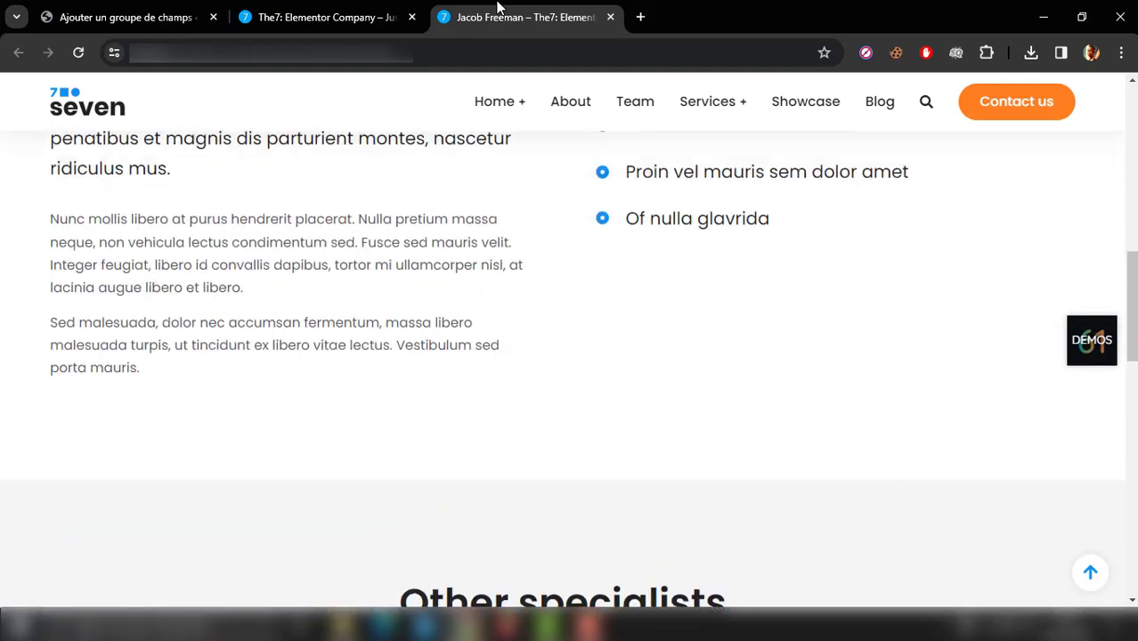
pyautogui.scroll(6, 498, 7)
pyautogui.scroll(-3, 499, 7)
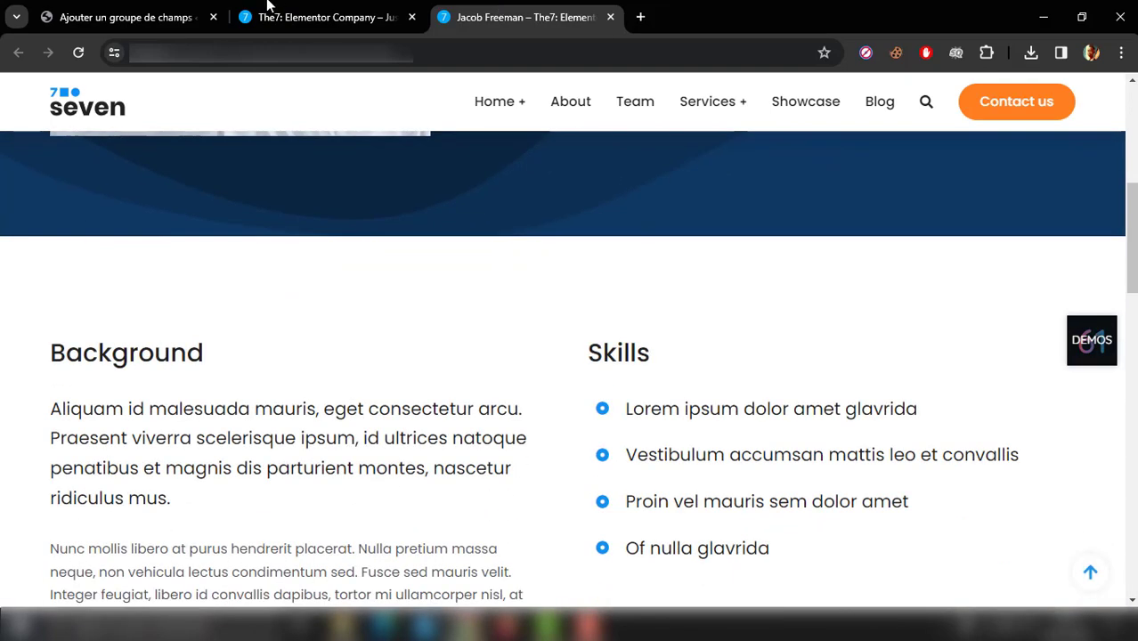
# Step: Set the field group's location rule to show it when Type de publication est égal à Equipe
pyautogui.click(174, 16)
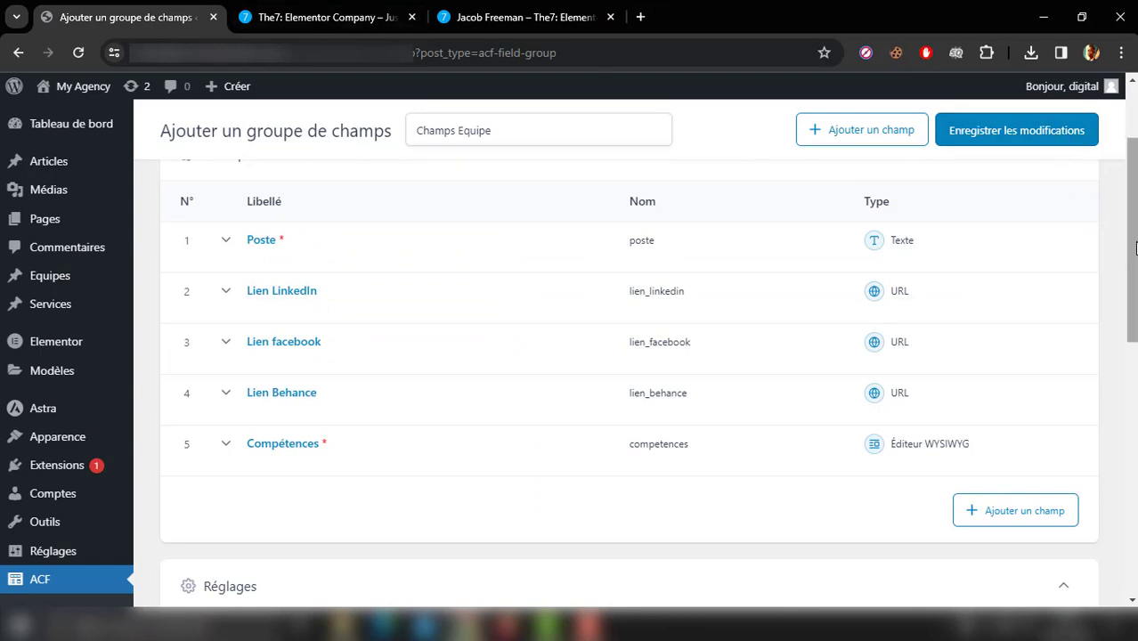
pyautogui.scroll(-1, 1136, 302)
pyautogui.scroll(-3, 1136, 303)
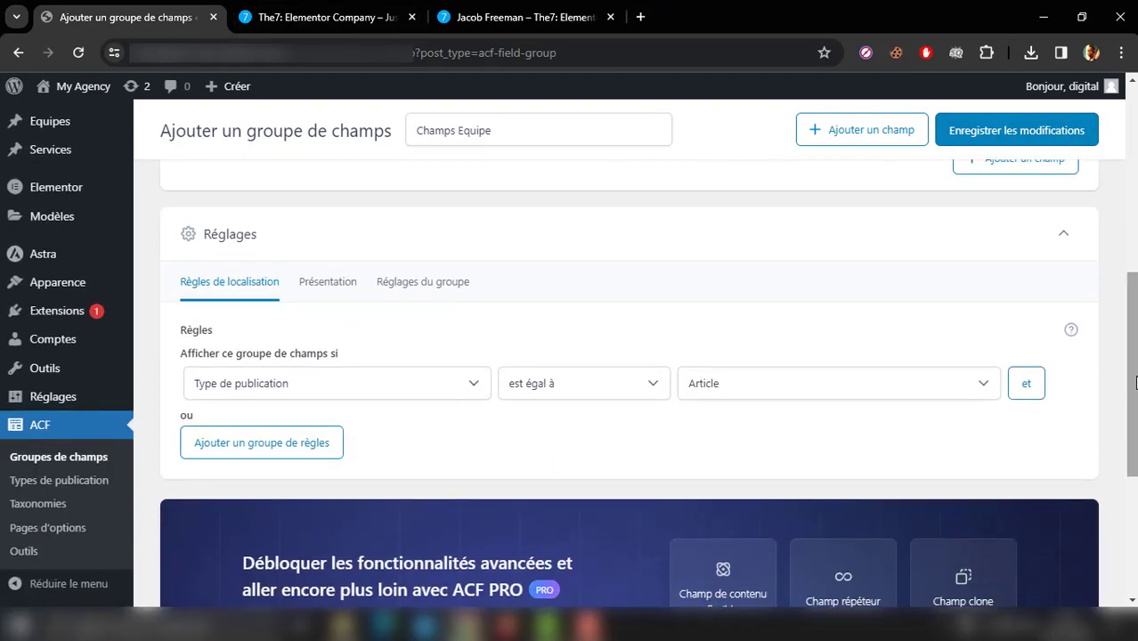
pyautogui.click(734, 384)
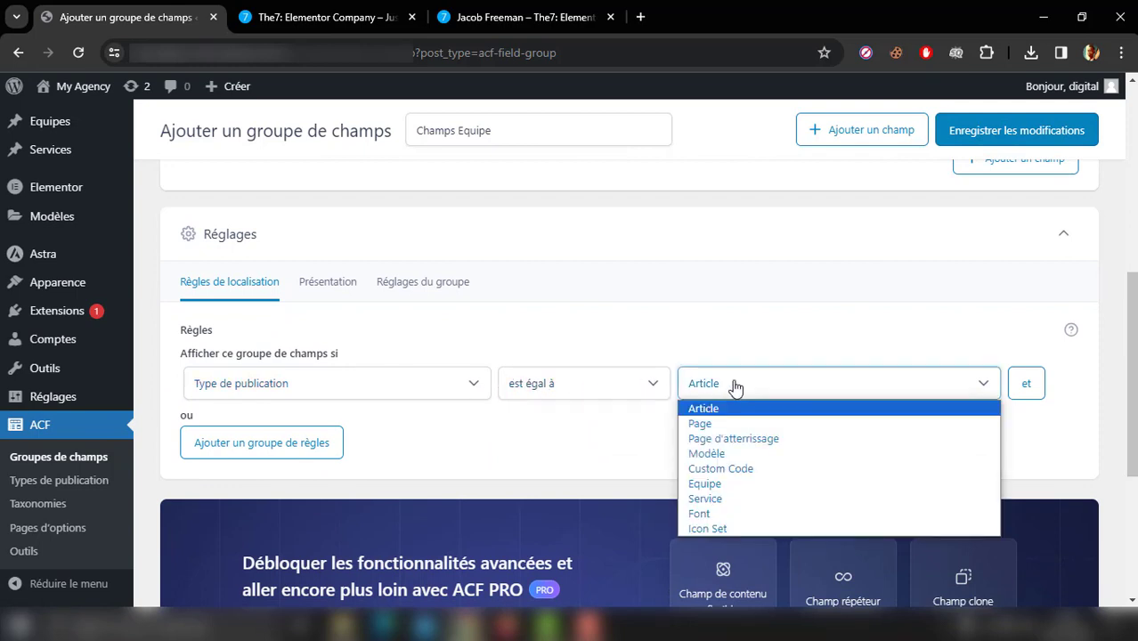
pyautogui.click(722, 485)
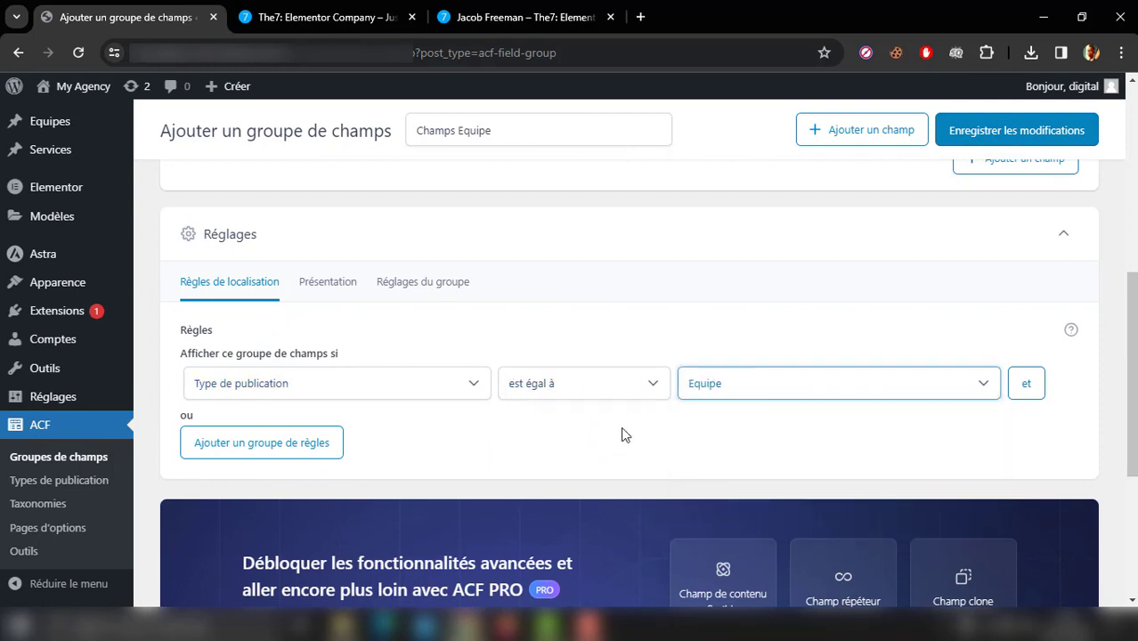
# Step: Save the Champs Equipe field group and dismiss the publication notice
pyautogui.click(977, 145)
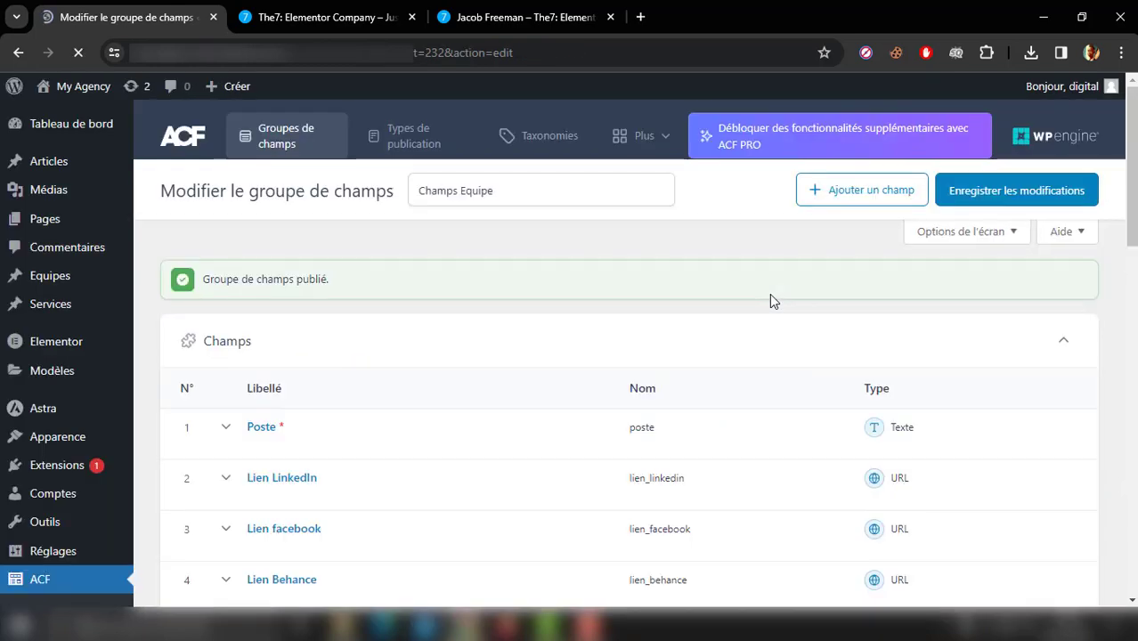
pyautogui.click(1082, 276)
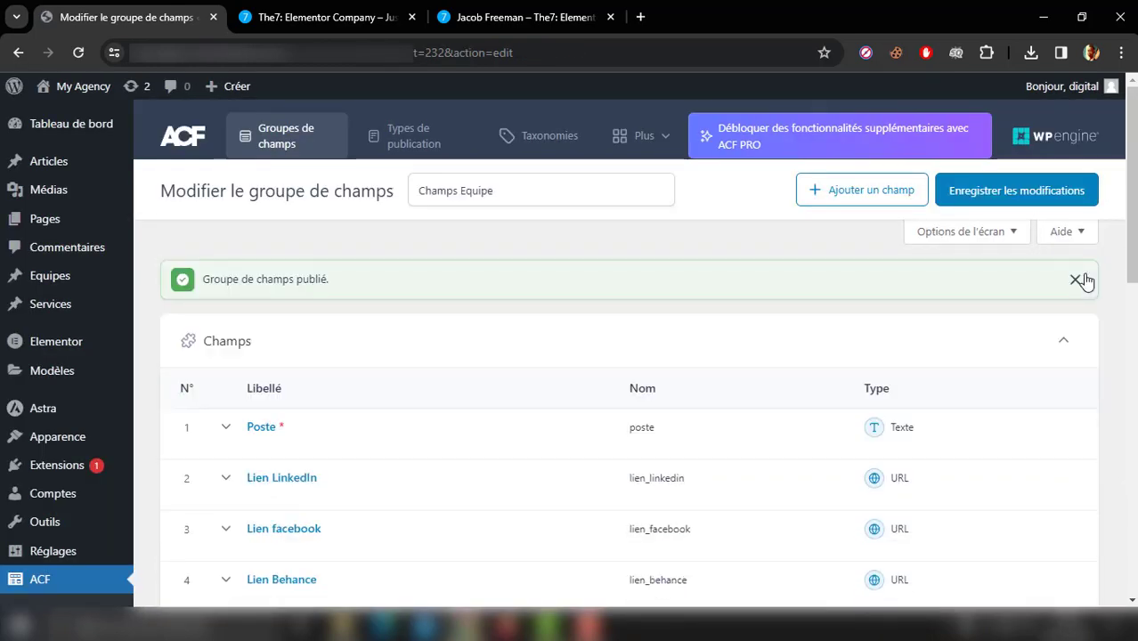
pyautogui.click(1075, 281)
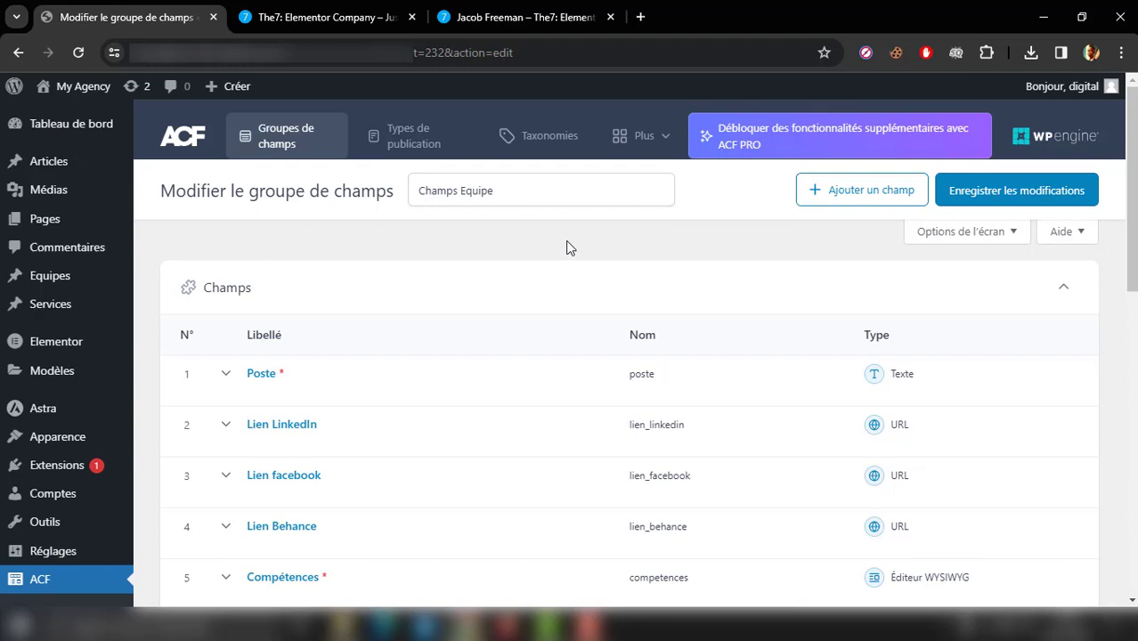
pyautogui.scroll(-2, 570, 247)
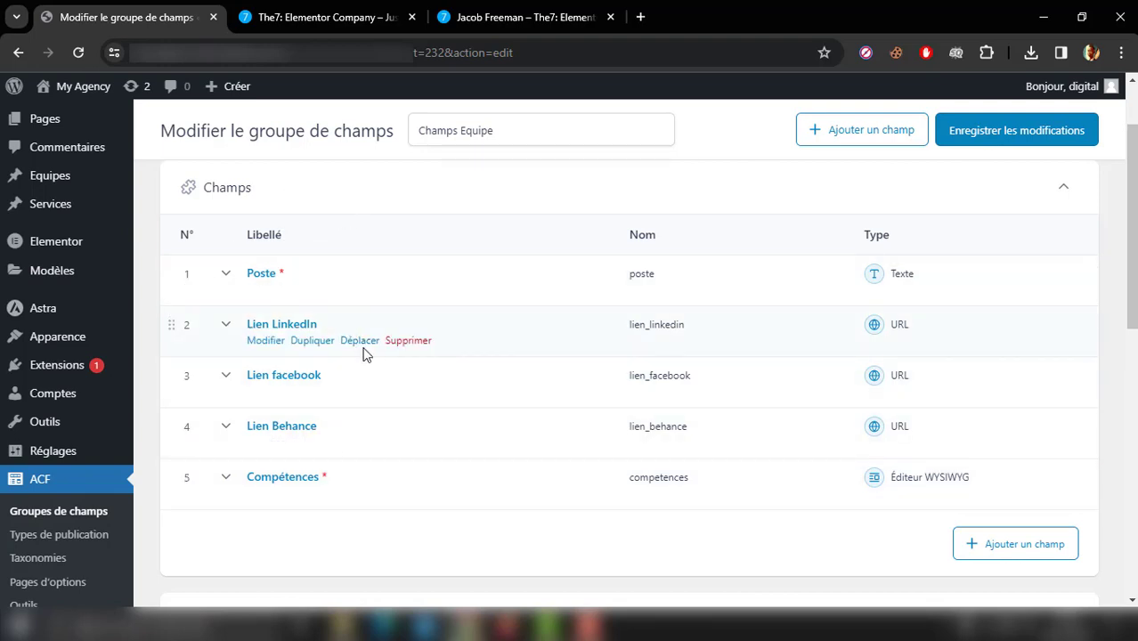
# Step: Start a new Equipe entry from the Equipes list and check the team member card on the demo's home page
pyautogui.click(68, 182)
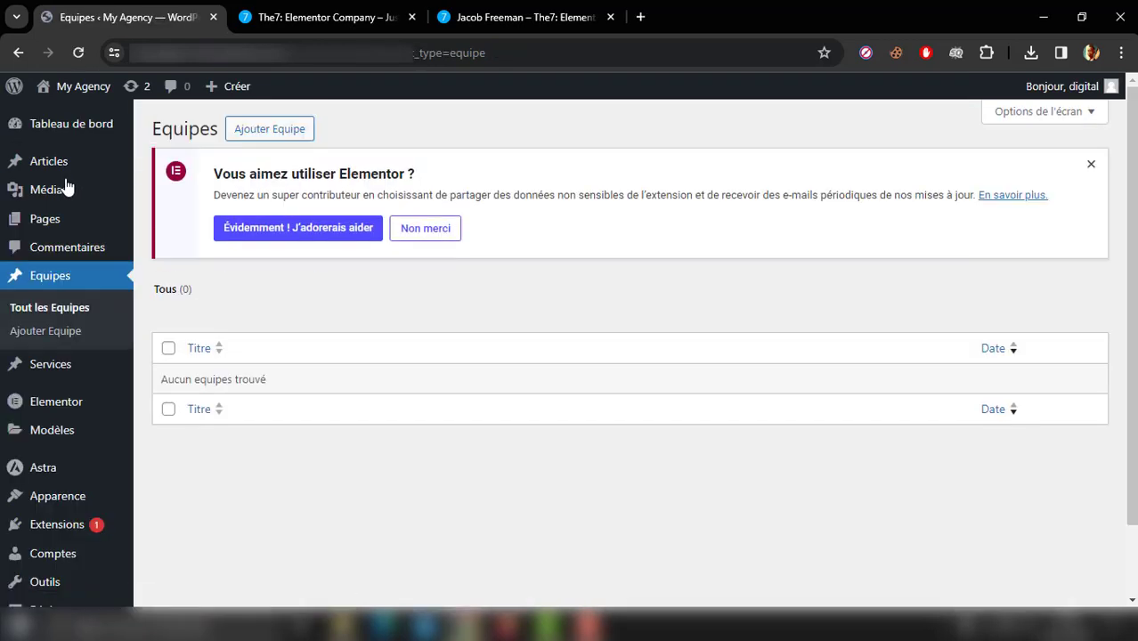
pyautogui.click(1091, 166)
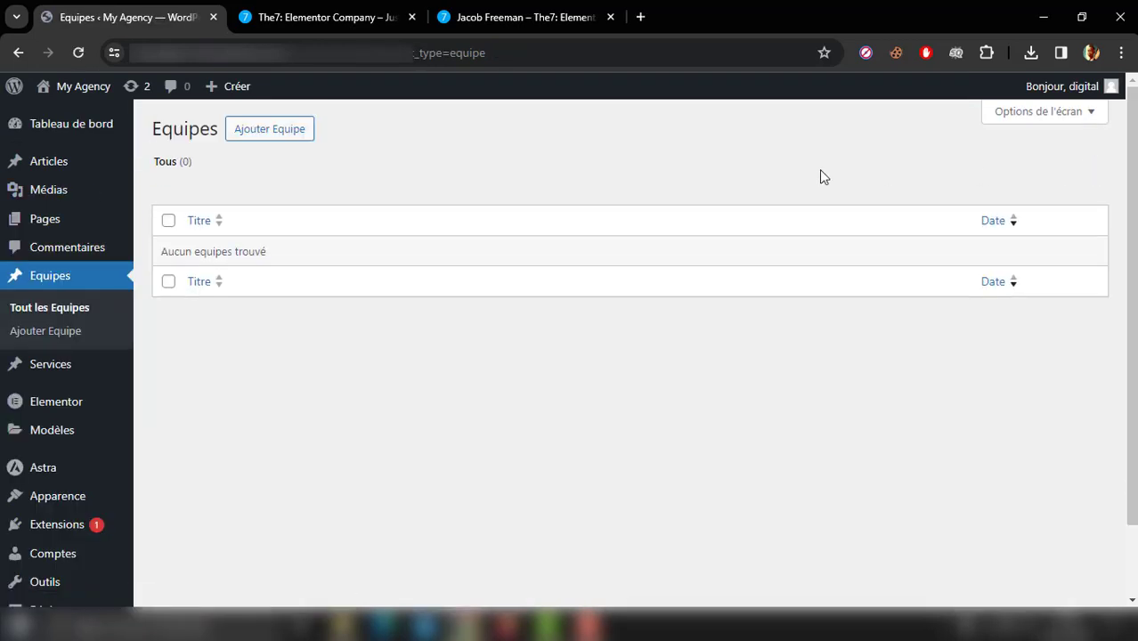
pyautogui.click(283, 128)
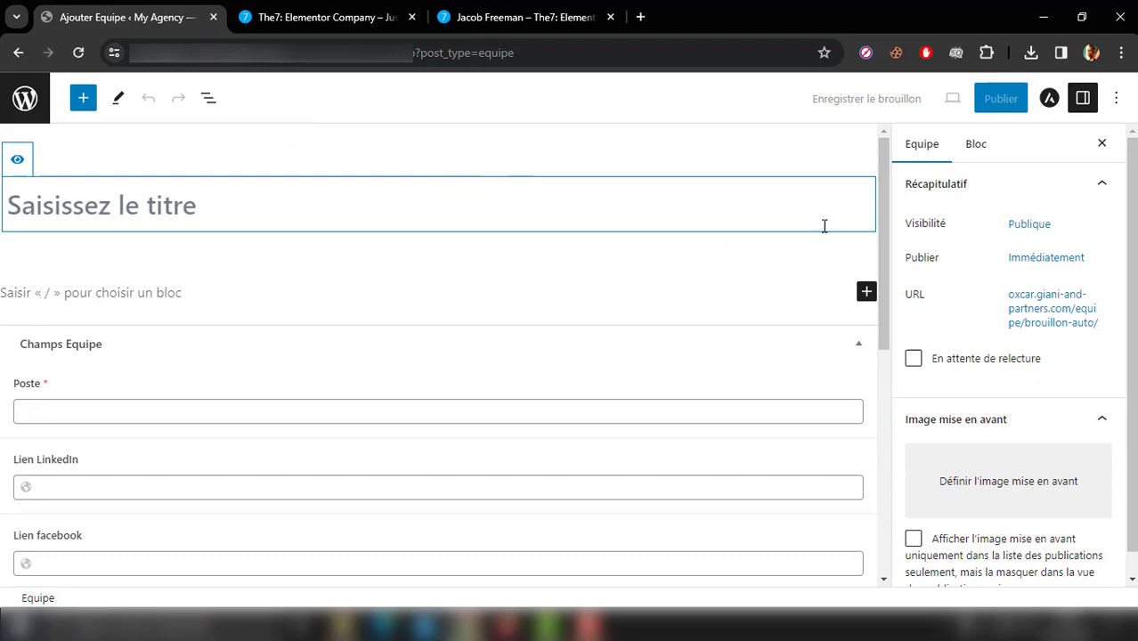
pyautogui.moveTo(887, 258); pyautogui.dragTo(900, 185)
pyautogui.click(337, 17)
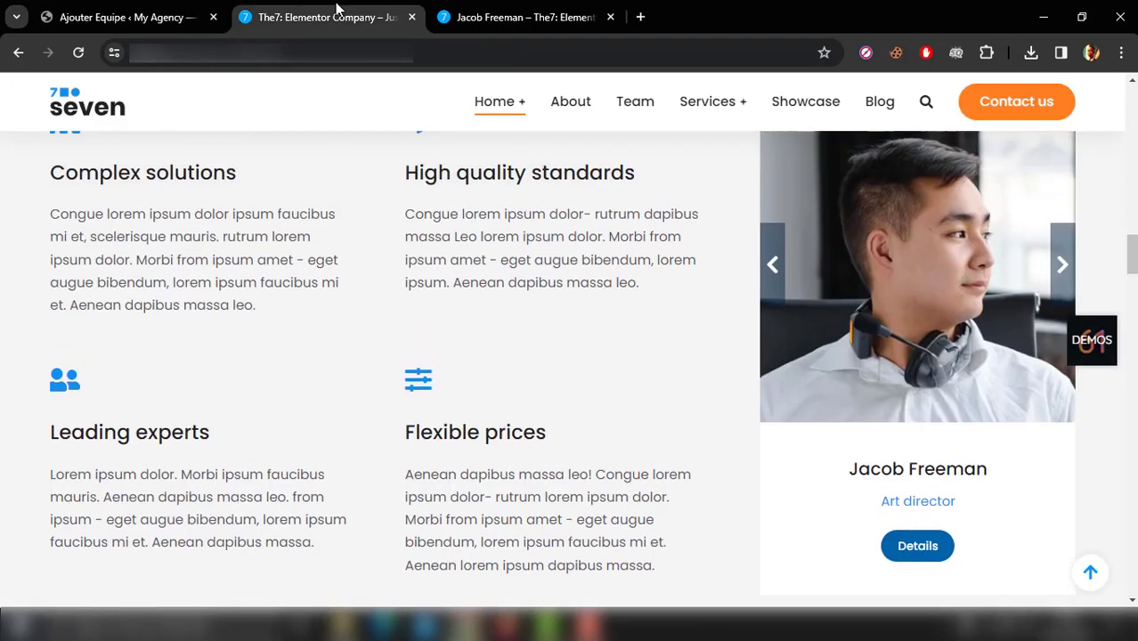
# Step: Browse the demo's team carousel and open the marketing director's profile from the Team page in a separate tab
pyautogui.click(778, 300)
pyautogui.click(778, 302)
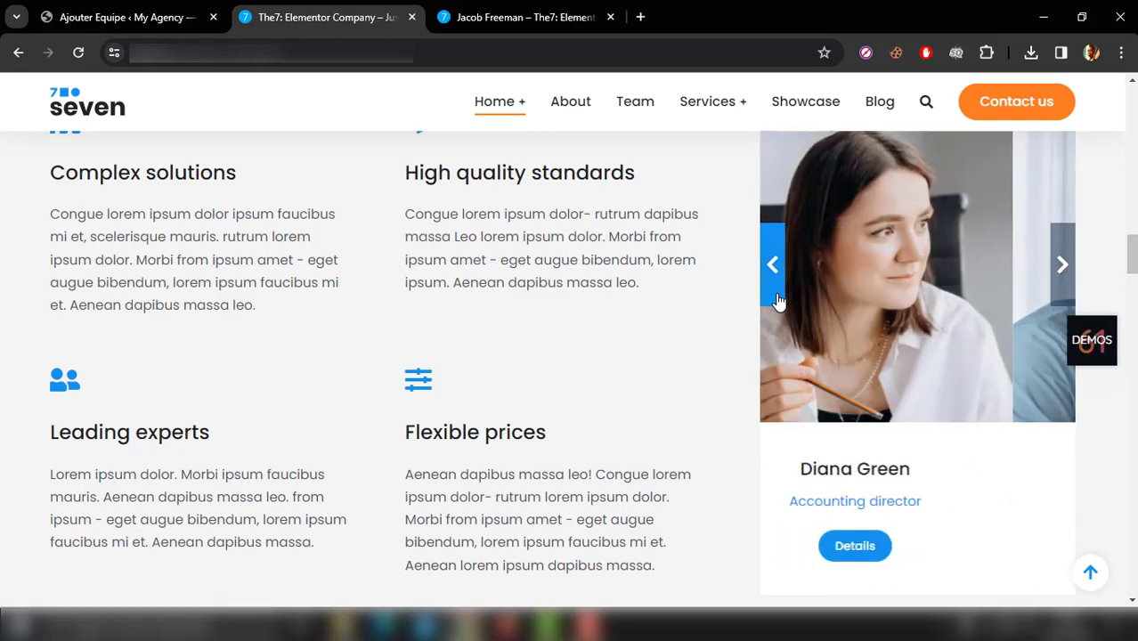
pyautogui.click(777, 301)
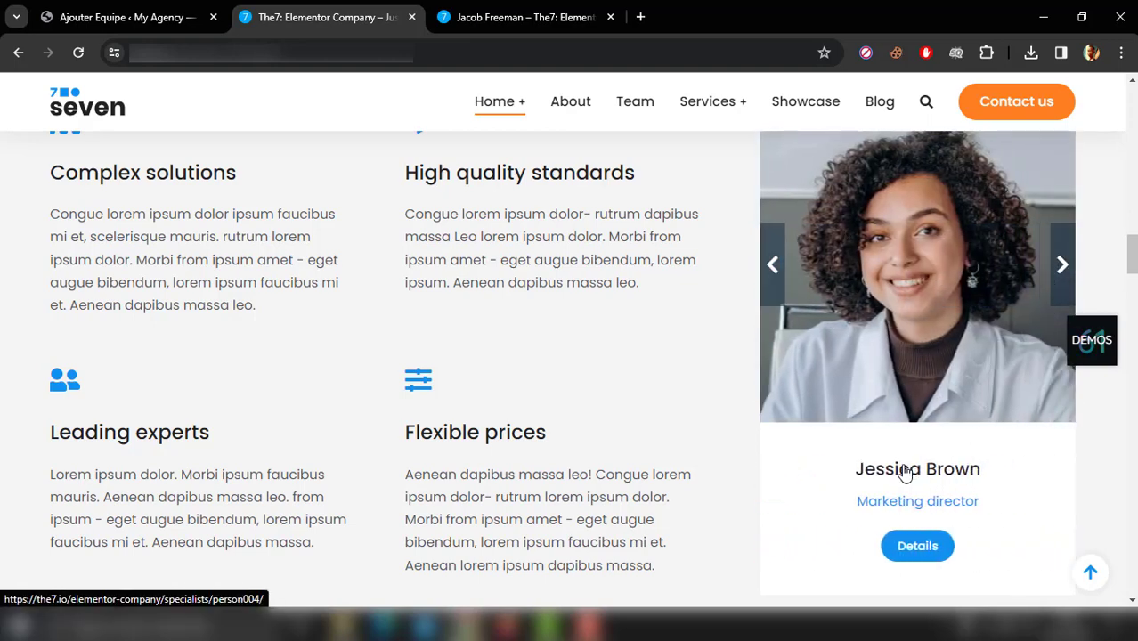
pyautogui.click(634, 104)
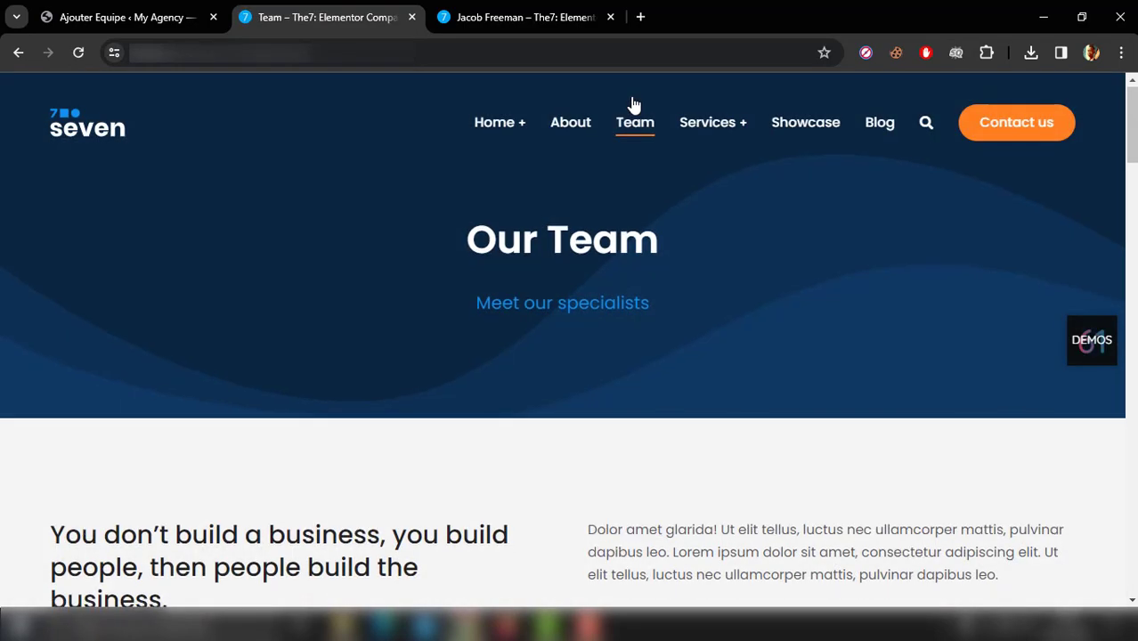
pyautogui.scroll(-6, 632, 104)
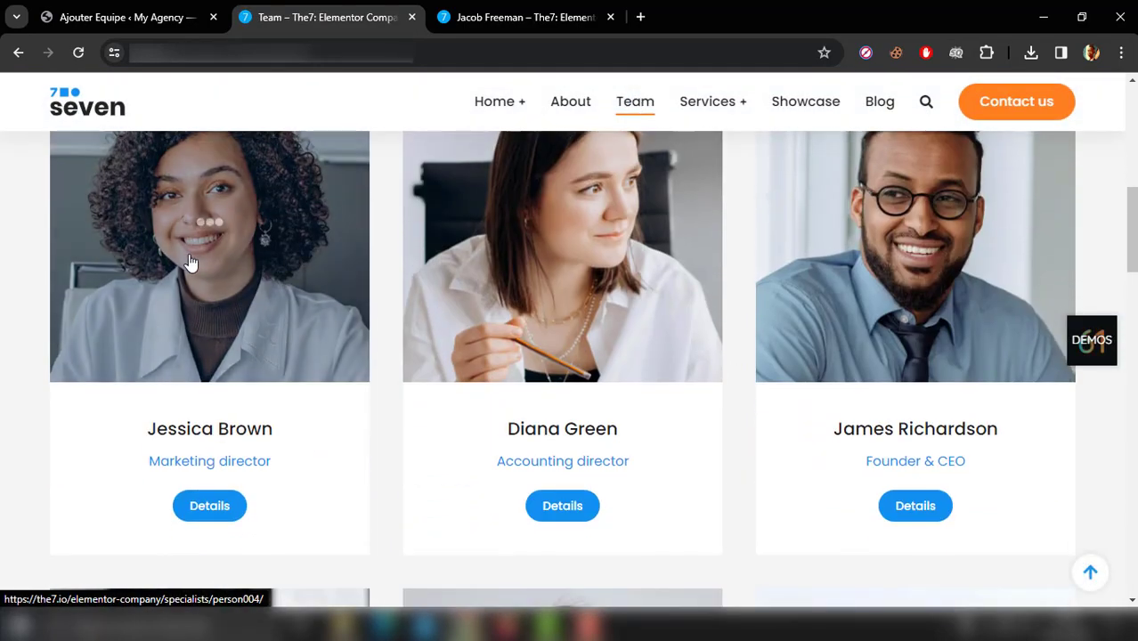
pyautogui.middleClick(189, 263)
pyautogui.click(492, 12)
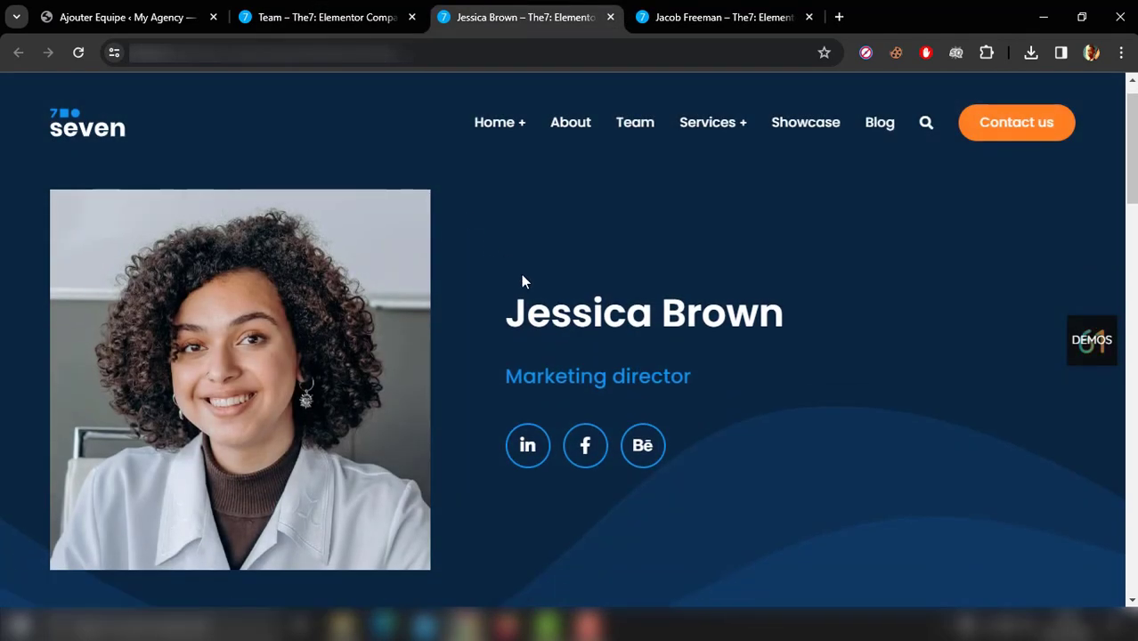
# Step: Copy the member's full name from the demo profile into the title of the new Equipe entry
pyautogui.moveTo(506, 310); pyautogui.dragTo(784, 294)
pyautogui.hotkey('ctrl', 'c')
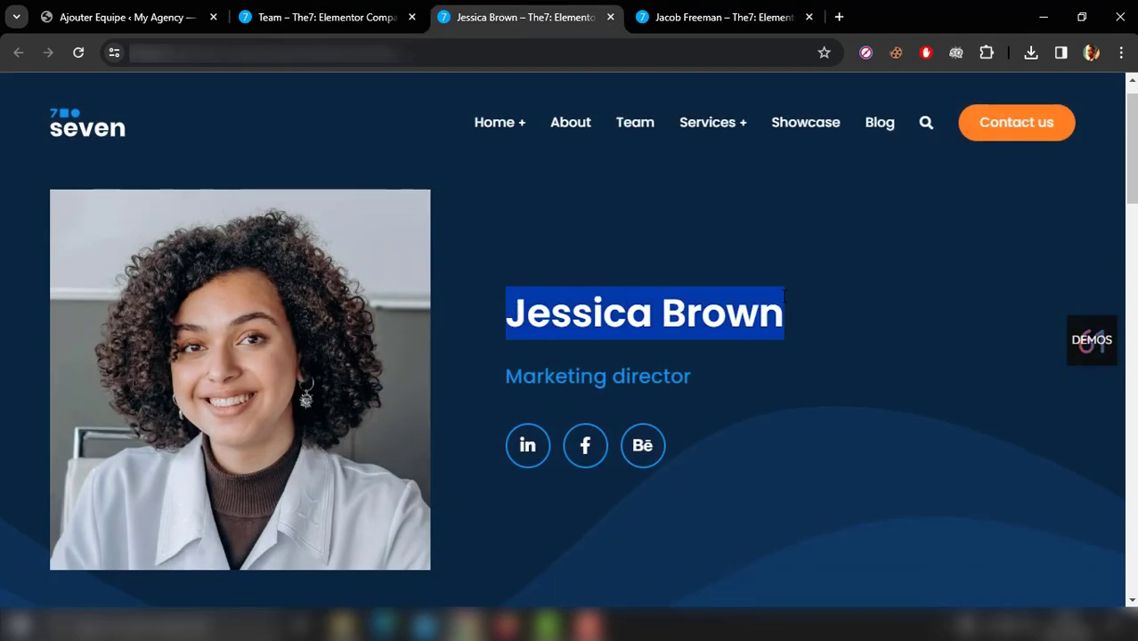
pyautogui.click(138, 9)
pyautogui.click(191, 208)
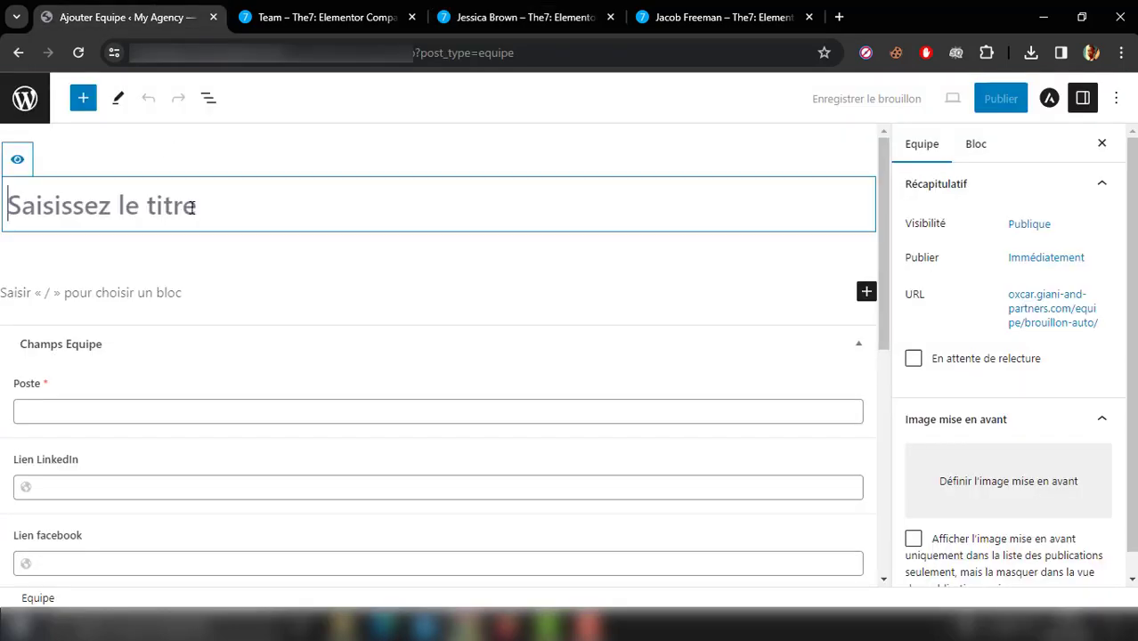
pyautogui.hotkey('ctrl', 'v')
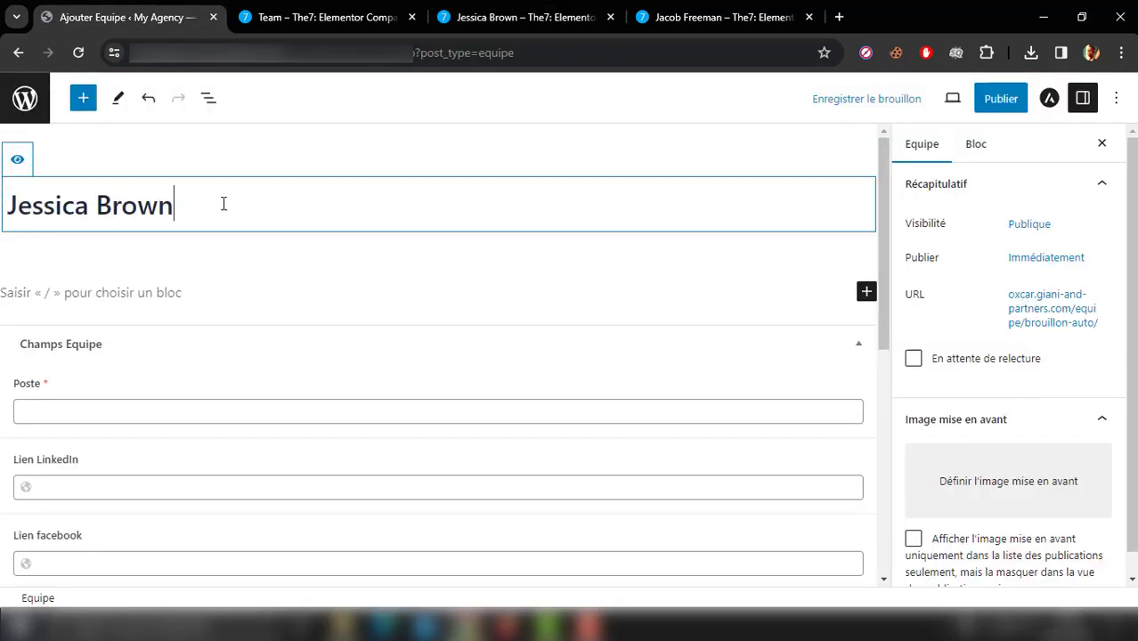
# Step: Copy the job title "Marketing director" from the demo profile into the entry's Poste field
pyautogui.moveTo(499, 11); pyautogui.dragTo(320, 12)
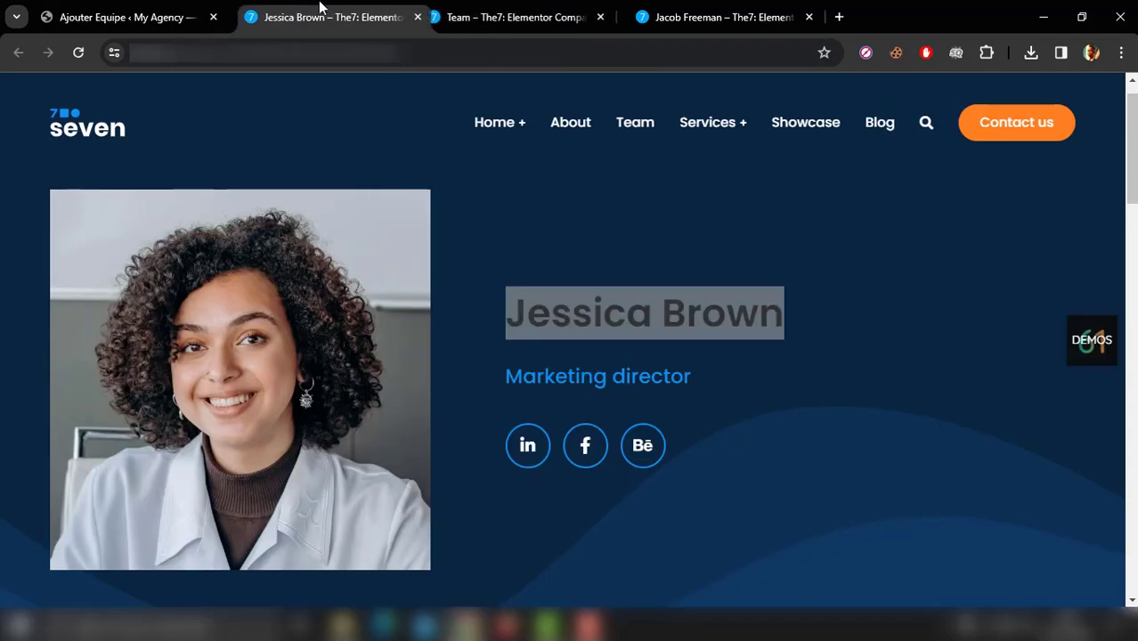
pyautogui.moveTo(506, 376); pyautogui.dragTo(691, 375)
pyautogui.hotkey('ctrl', 'c')
pyautogui.click(217, 8)
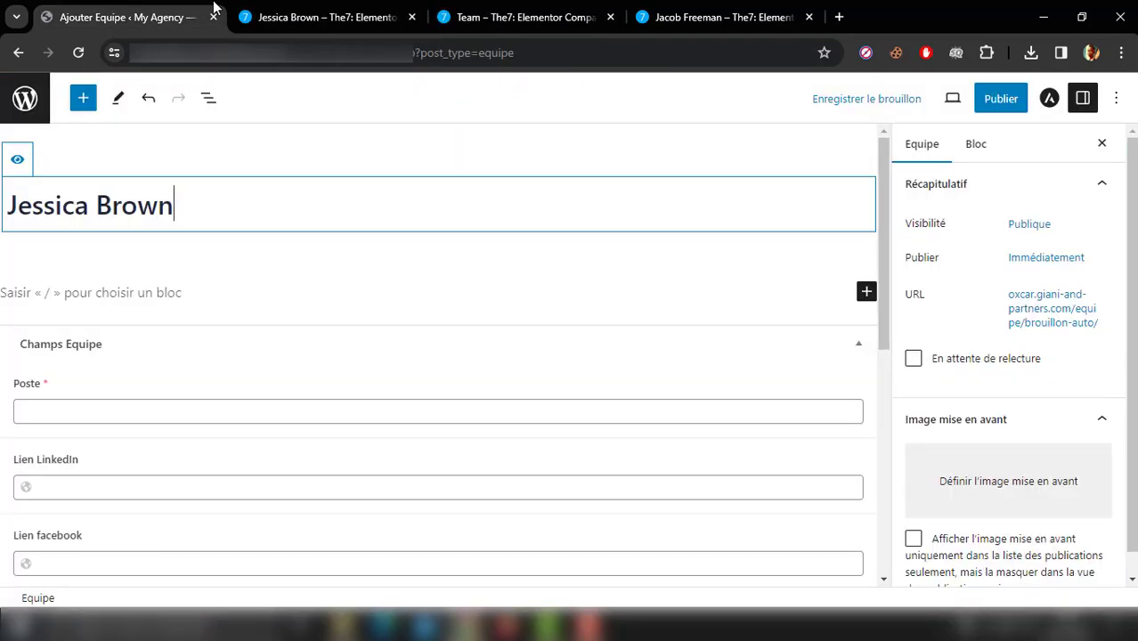
pyautogui.click(141, 422)
pyautogui.hotkey('ctrl', 'v')
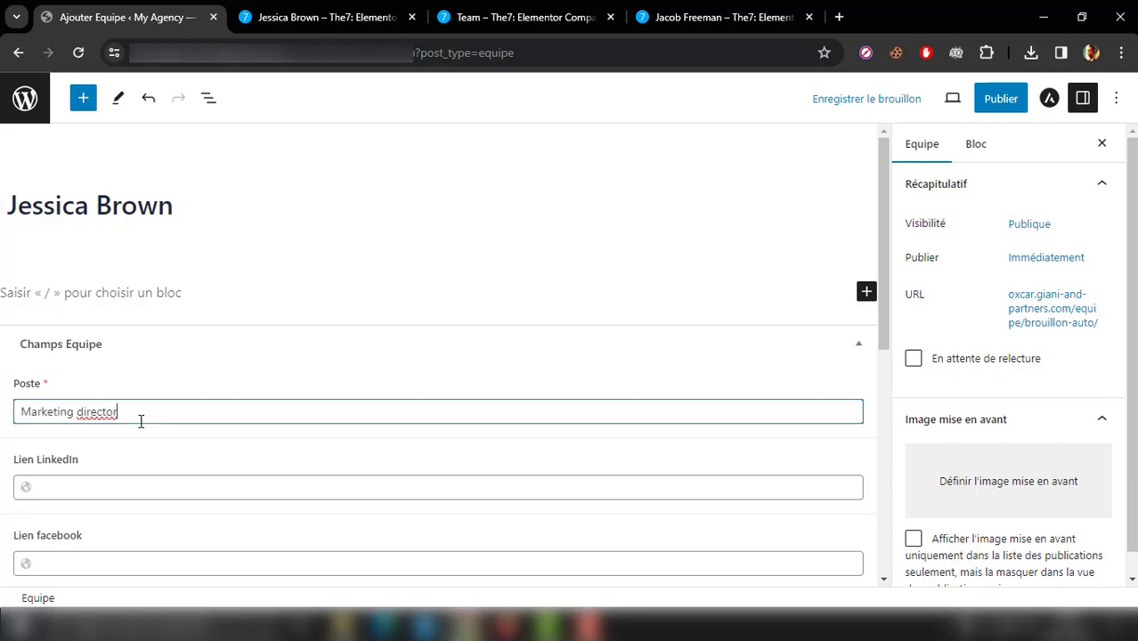
# Step: Copy all the Background paragraphs from the demo profile into the body content of the Equipe entry
pyautogui.click(299, 9)
pyautogui.press('Down')
pyautogui.press('Down')
pyautogui.press('Down')
pyautogui.press('Down')
pyautogui.press('Down')
pyautogui.press('Down')
pyautogui.press('Down')
pyautogui.press('Down')
pyautogui.press('Down')
pyautogui.press('Down')
pyautogui.press('Down')
pyautogui.press('Down')
pyautogui.press('Down')
pyautogui.press('Down')
pyautogui.press('Down')
pyautogui.press('Down')
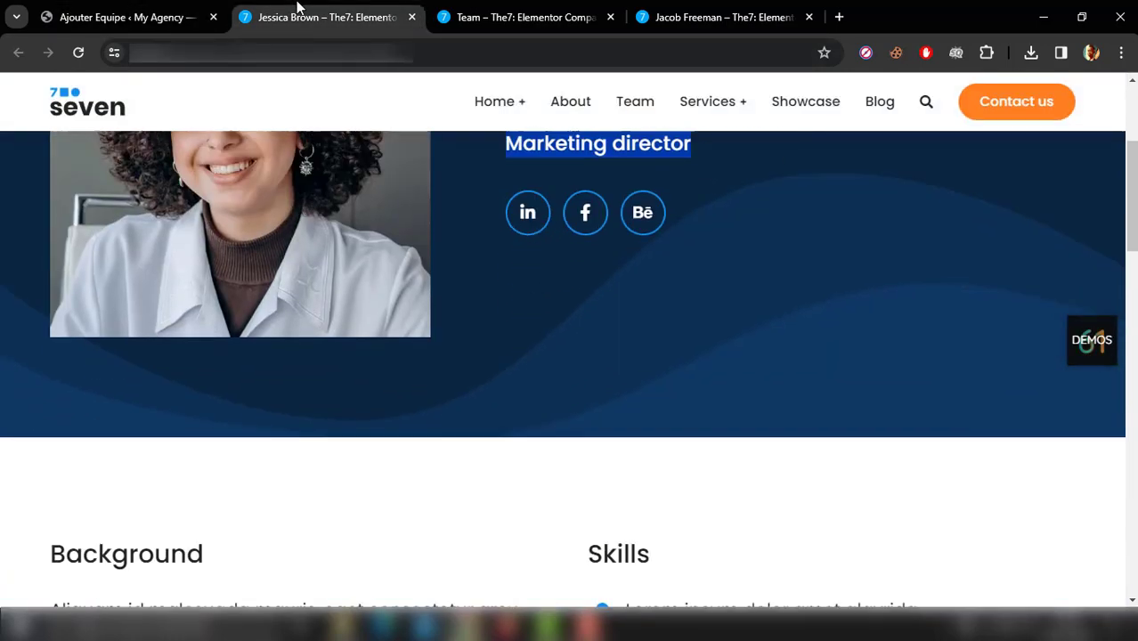
pyautogui.press('Down')
pyautogui.press('Down')
pyautogui.press('Down')
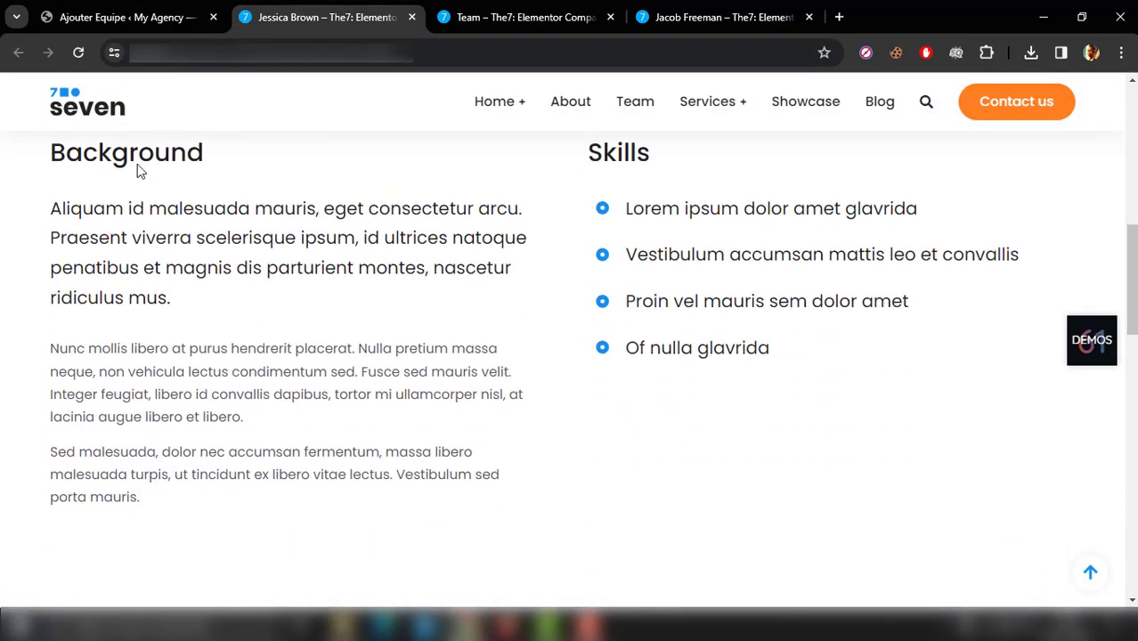
pyautogui.moveTo(52, 210); pyautogui.dragTo(176, 508)
pyautogui.hotkey('ctrl', 'c')
pyautogui.click(197, 7)
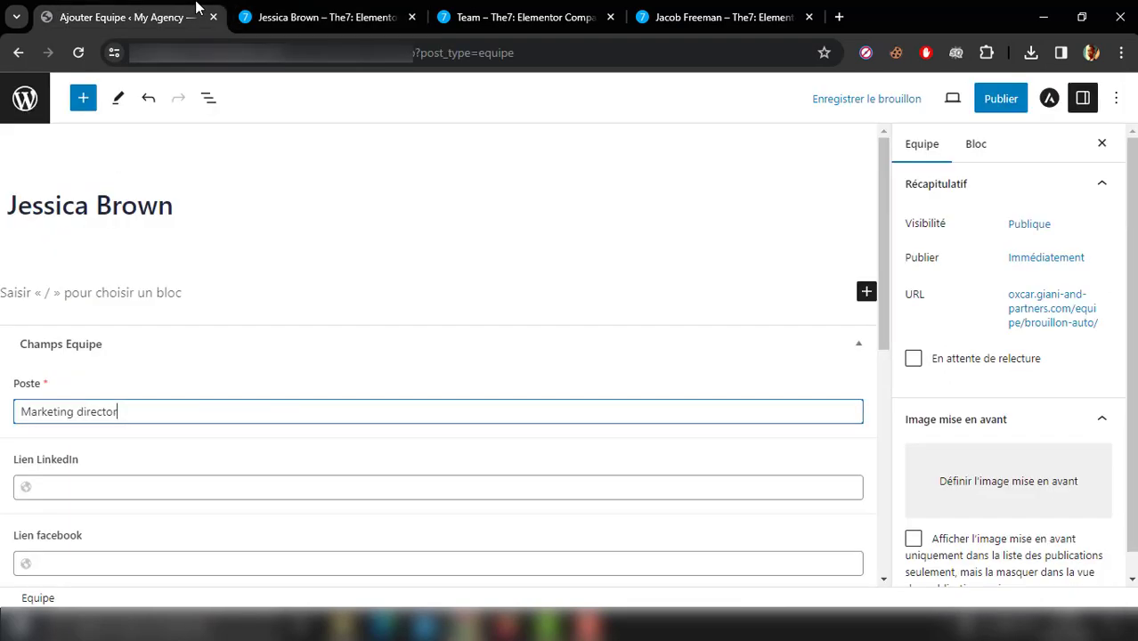
pyautogui.click(165, 286)
pyautogui.hotkey('ctrl', 'v')
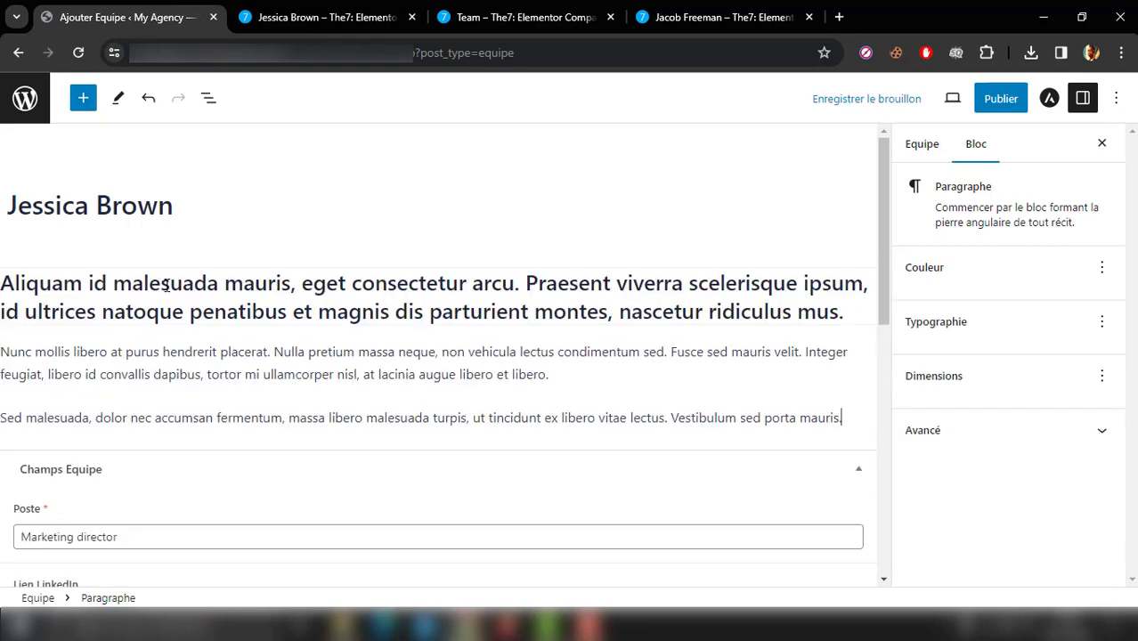
# Step: Copy the four Skills lines from the demo profile and return to the Equipe entry
pyautogui.click(325, 17)
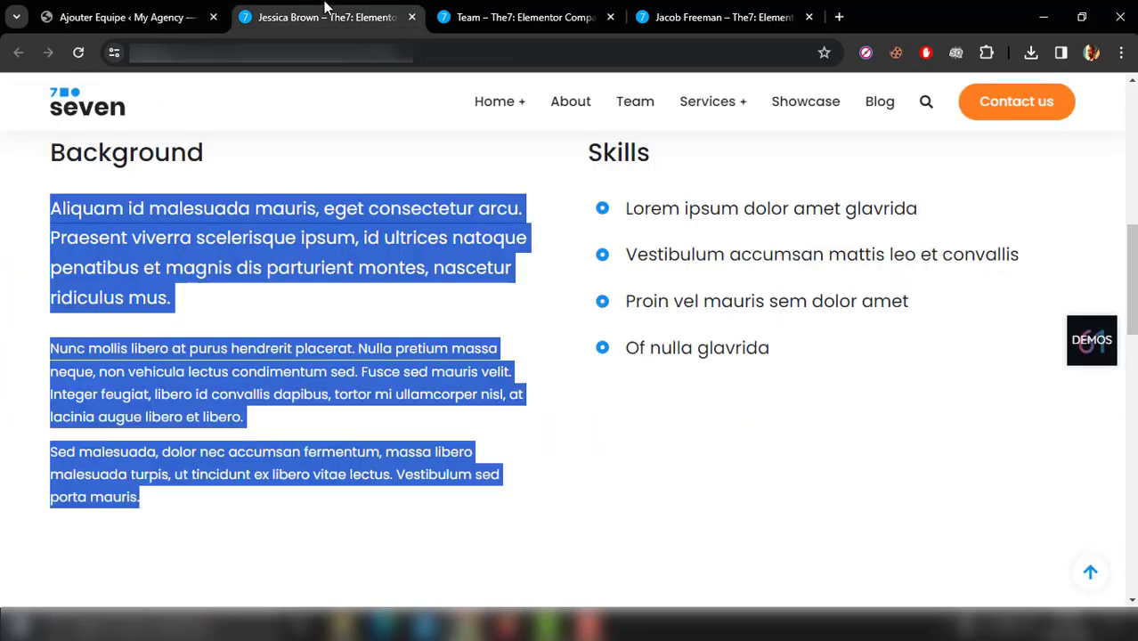
pyautogui.moveTo(768, 349); pyautogui.dragTo(627, 205)
pyautogui.hotkey('ctrl', 'c')
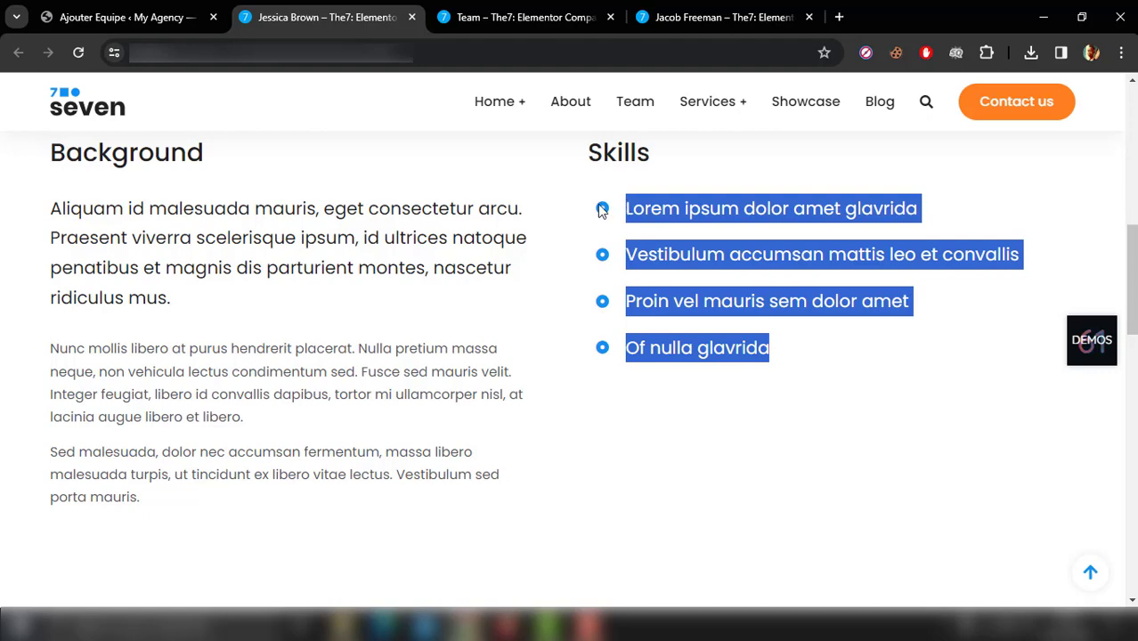
pyautogui.click(153, 13)
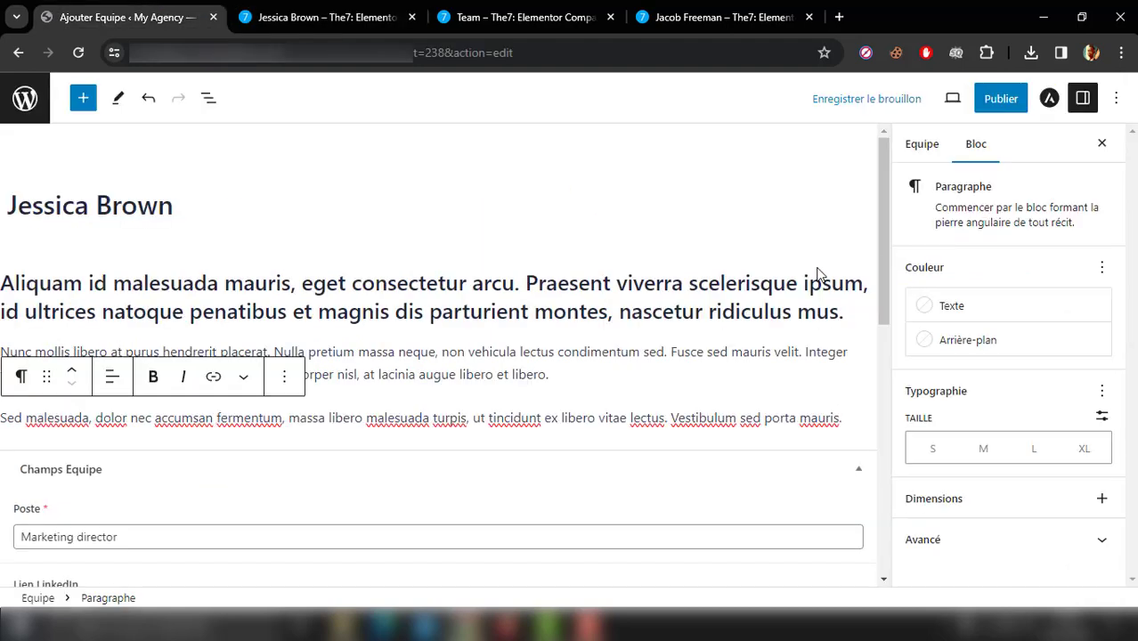
# Step: Fill Lien LinkedIn, Lien facebook and Lien Behance with the placeholder #
pyautogui.moveTo(882, 274); pyautogui.dragTo(886, 362)
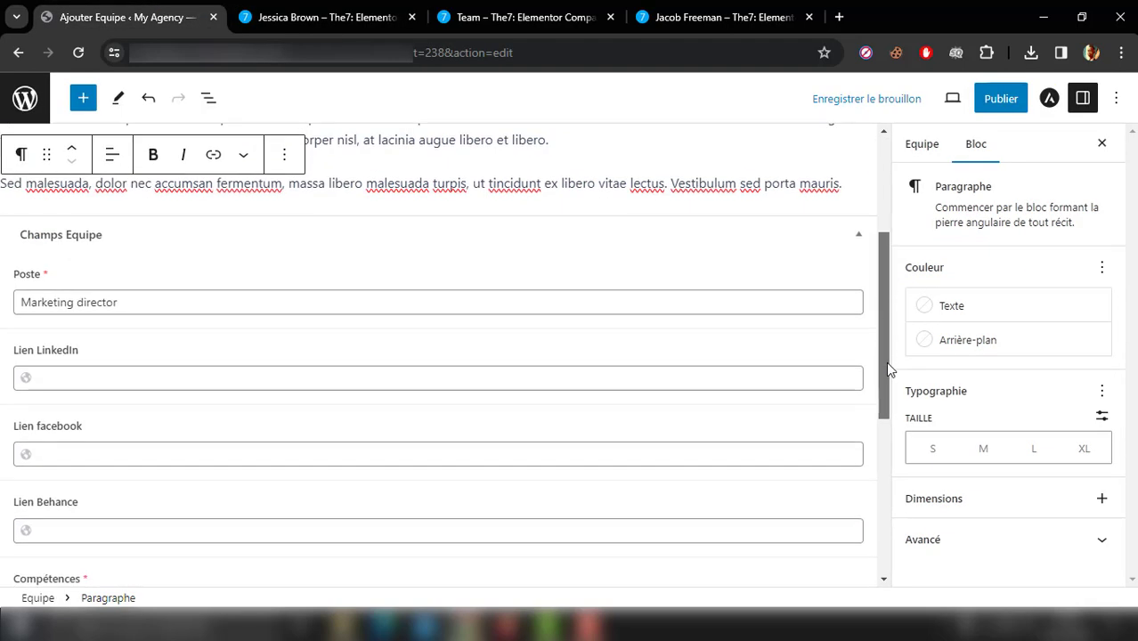
pyautogui.click(441, 372)
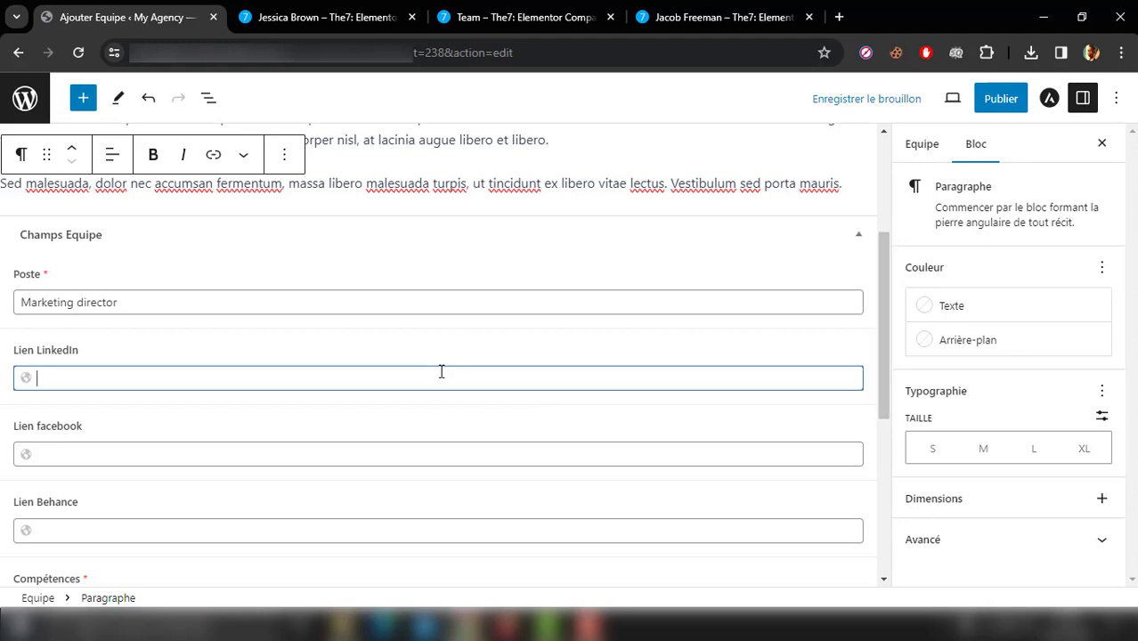
pyautogui.press('Tab')
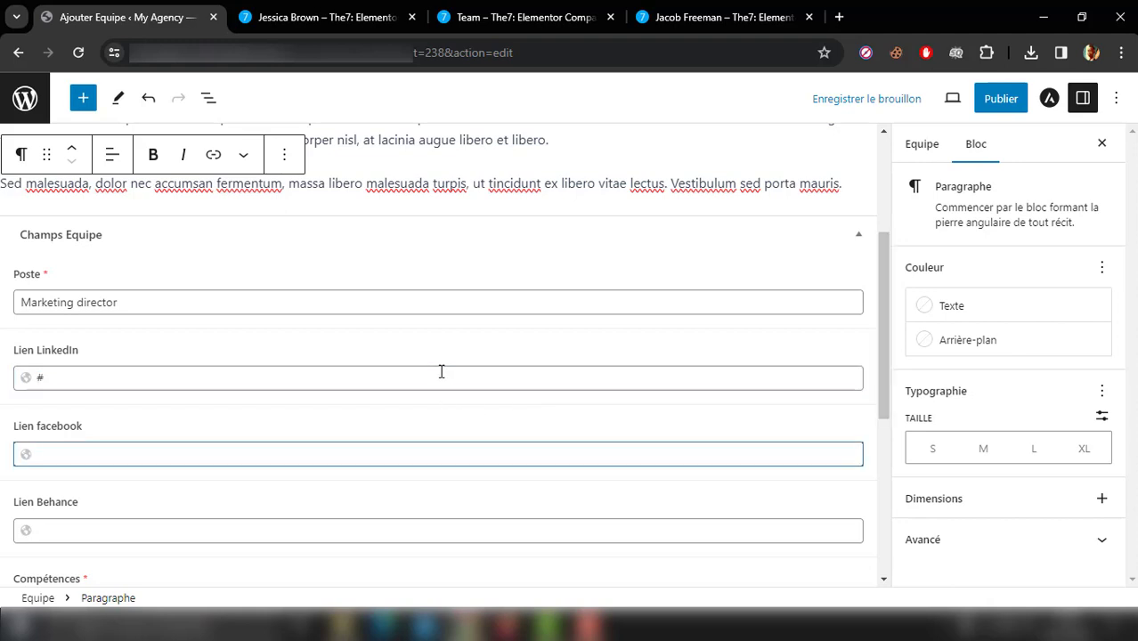
pyautogui.press('Tab')
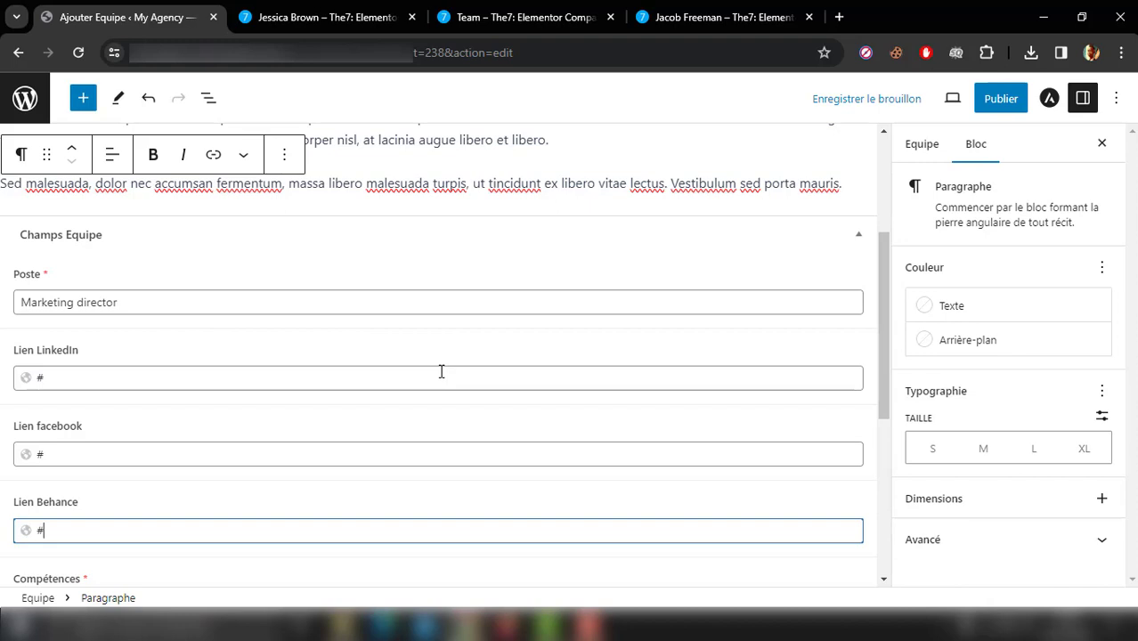
# Step: Paste the copied skills into the Compétences field
pyautogui.moveTo(878, 334); pyautogui.dragTo(884, 490)
pyautogui.click(439, 418)
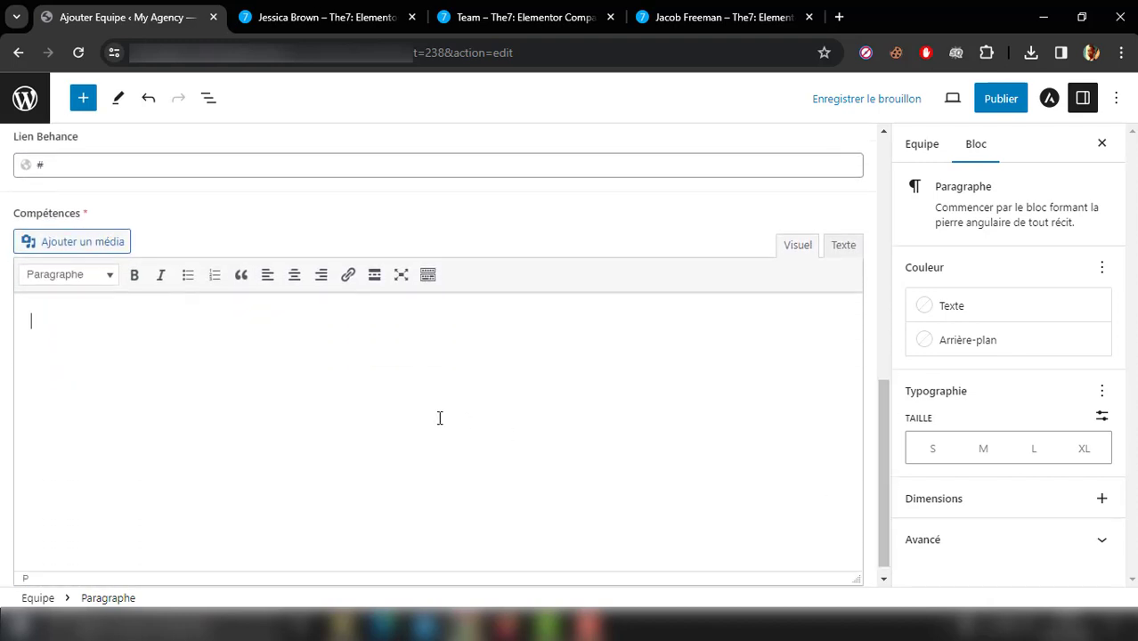
pyautogui.hotkey('ctrl', 'v')
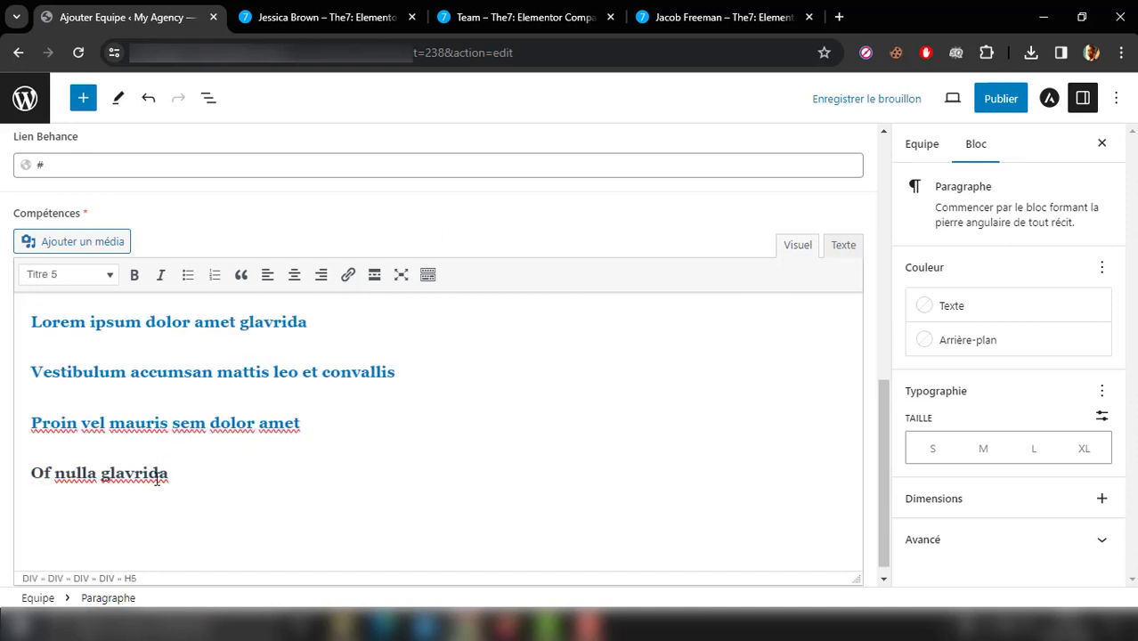
# Step: Try to format the pasted skills as a bulleted list, and remove the bullet from the first skill
pyautogui.moveTo(169, 473); pyautogui.dragTo(31, 322)
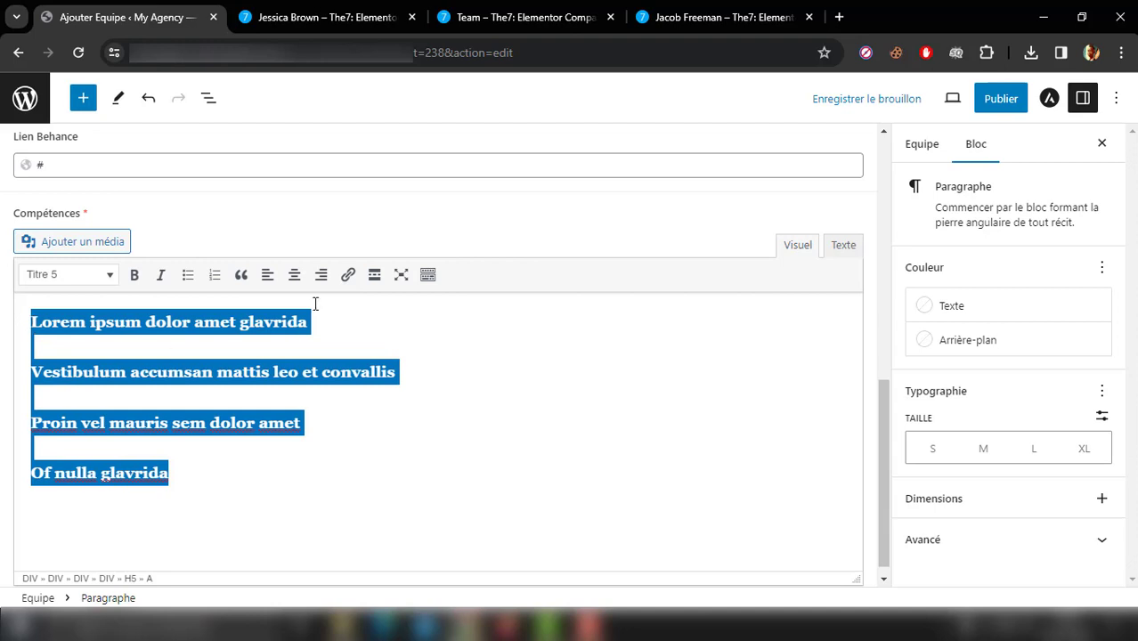
pyautogui.click(185, 281)
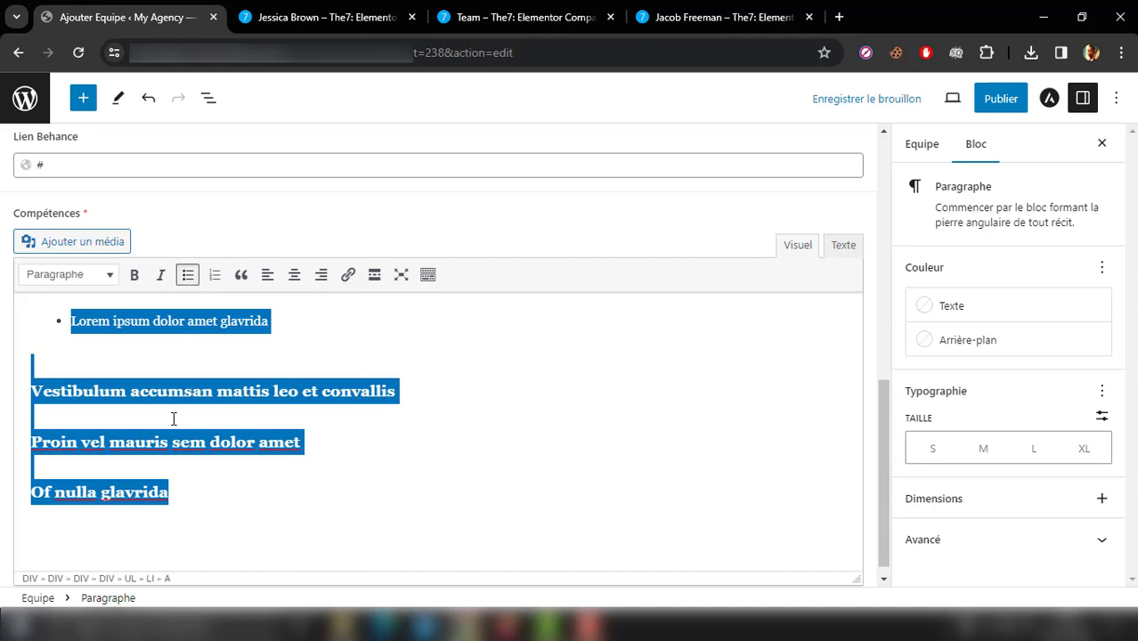
pyautogui.click(182, 503)
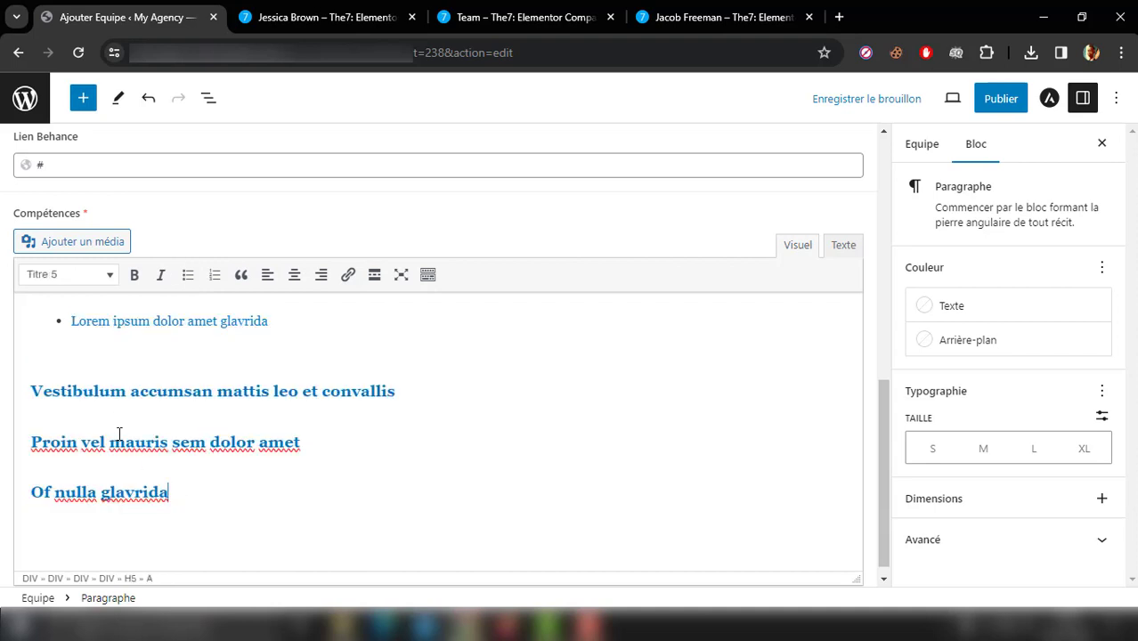
pyautogui.click(70, 321)
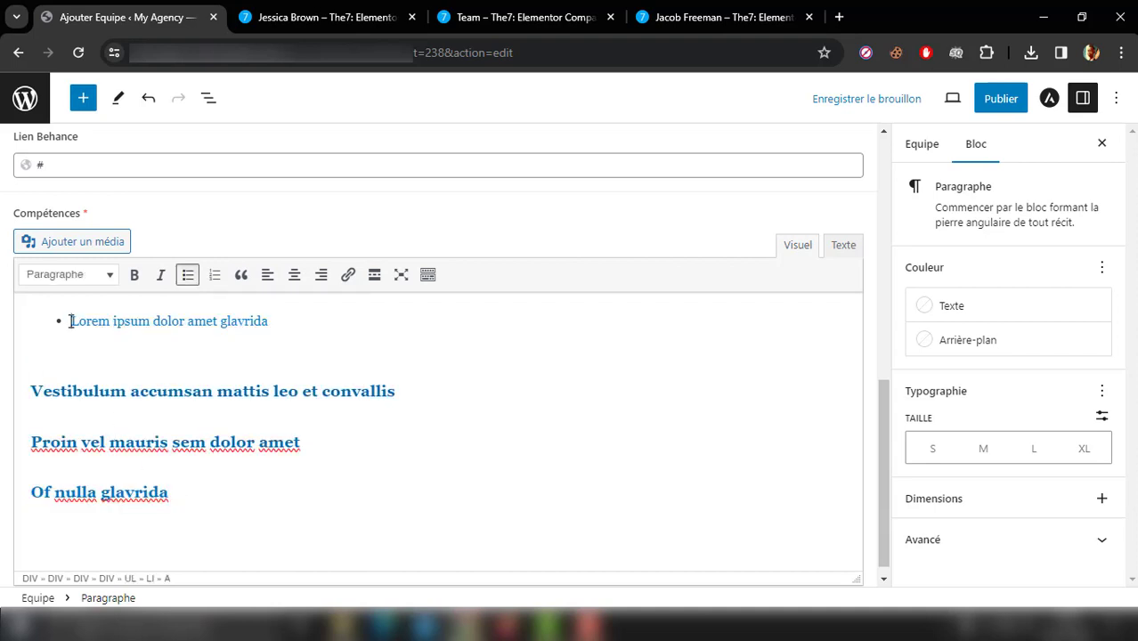
pyautogui.press('BackSpace')
pyautogui.press('BackSpace')
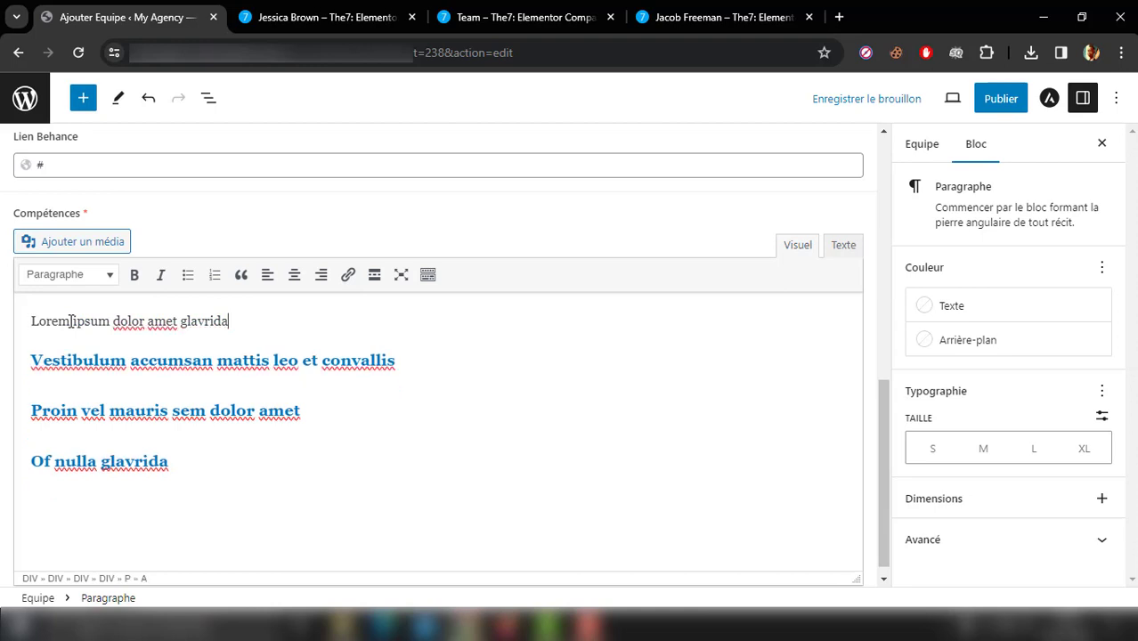
# Step: Retry the bulleted list on the whole Compétences content, and clear the field
pyautogui.press('Down')
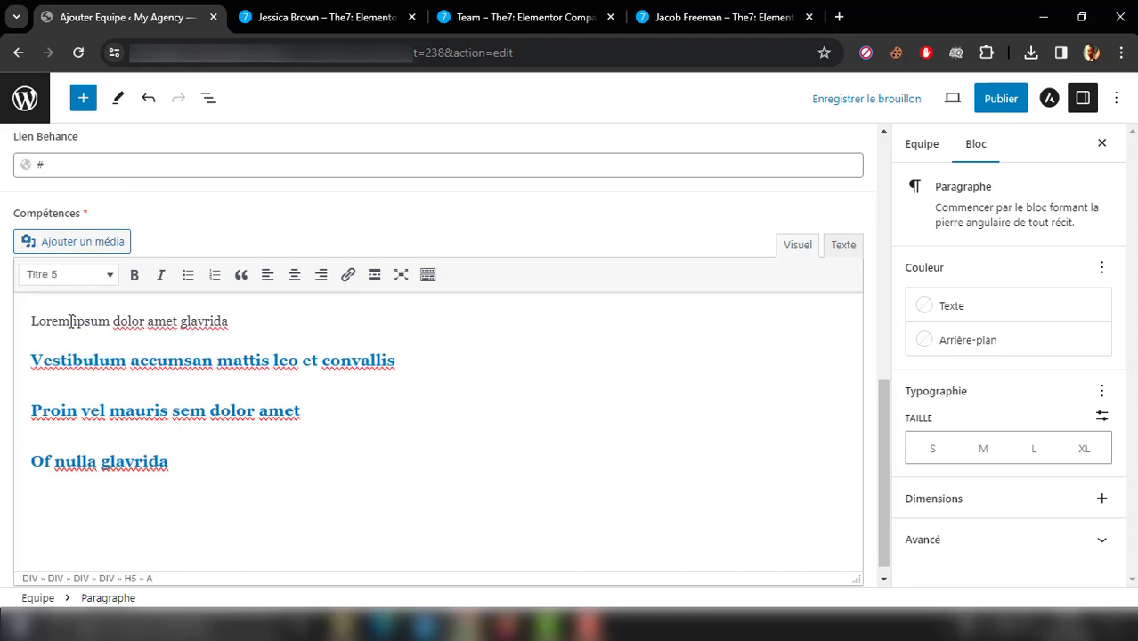
pyautogui.hotkey('ctrl', 'a')
pyautogui.click(188, 274)
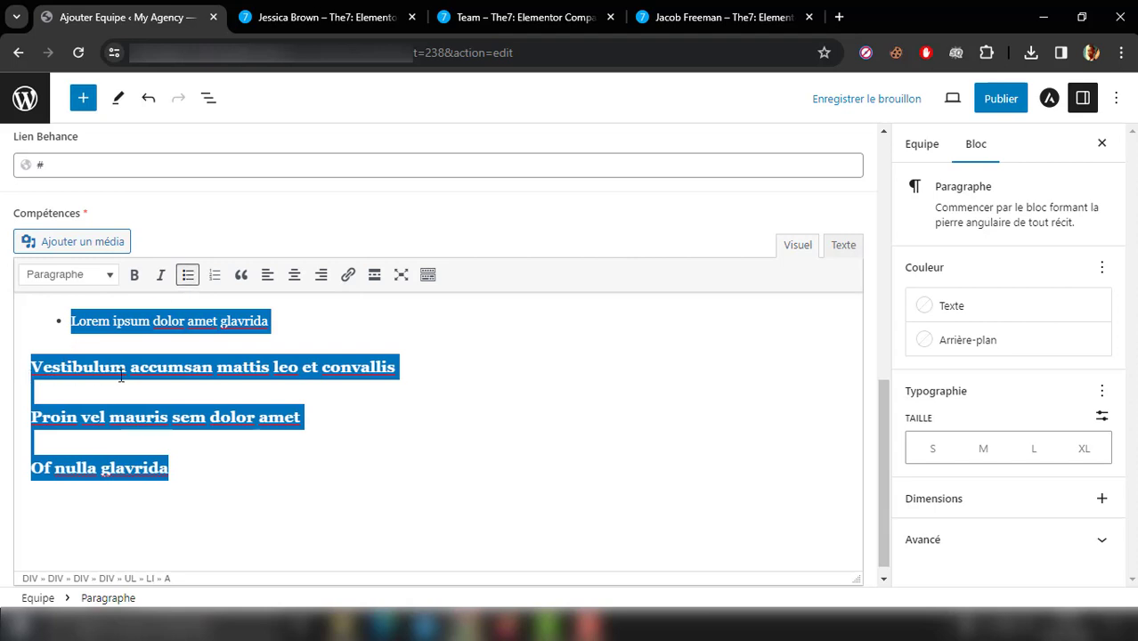
pyautogui.press('BackSpace')
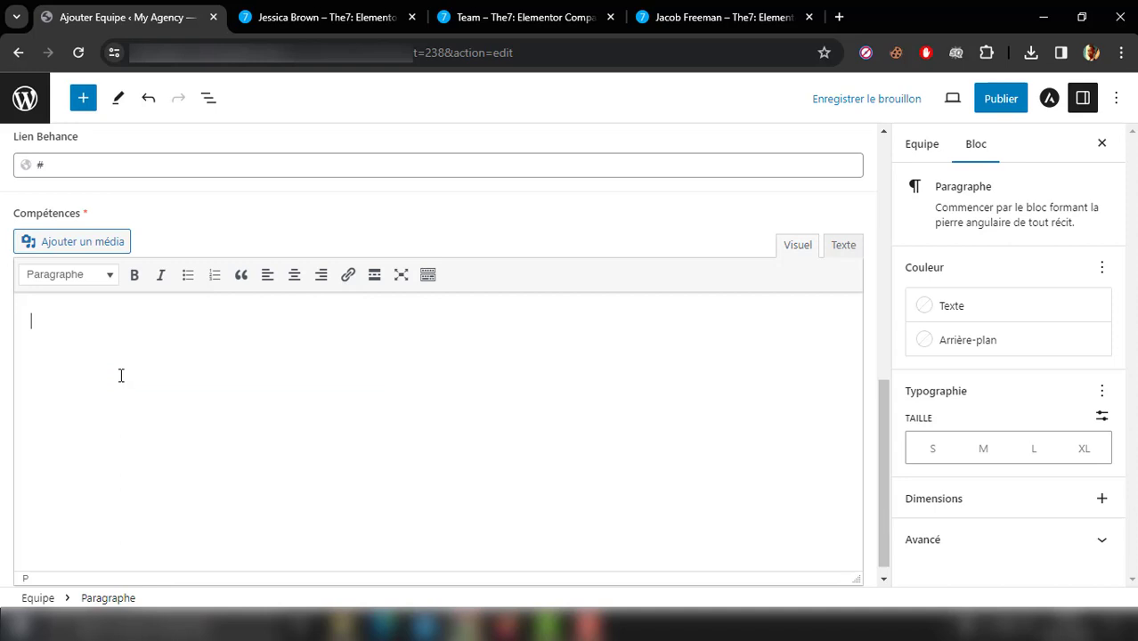
# Step: Copy the four Skills lines from the demo profile again and paste them into the empty Compétences field
pyautogui.click(303, 11)
pyautogui.click(636, 280)
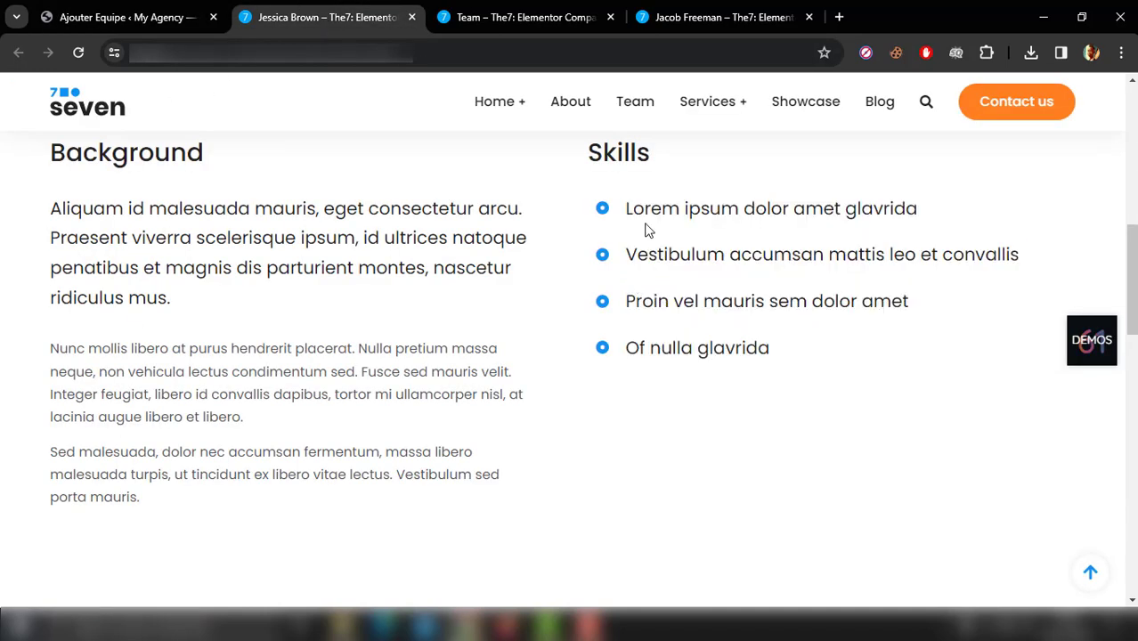
pyautogui.moveTo(627, 208); pyautogui.dragTo(813, 353)
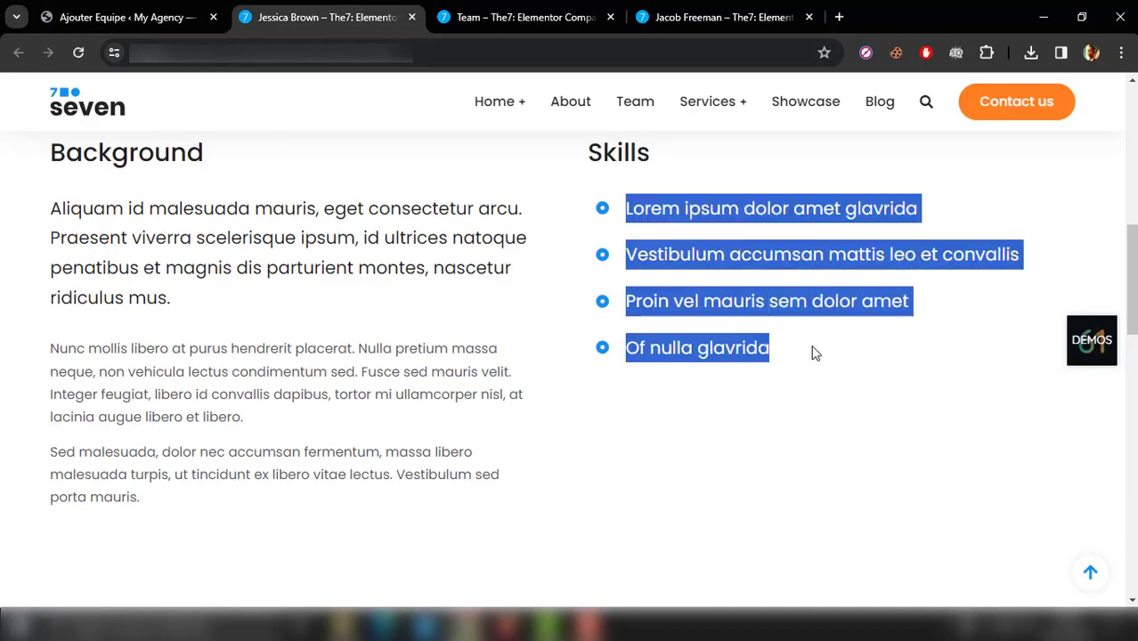
pyautogui.hotkey('ctrl', 'c')
pyautogui.click(125, 17)
pyautogui.hotkey('ctrl', 'v')
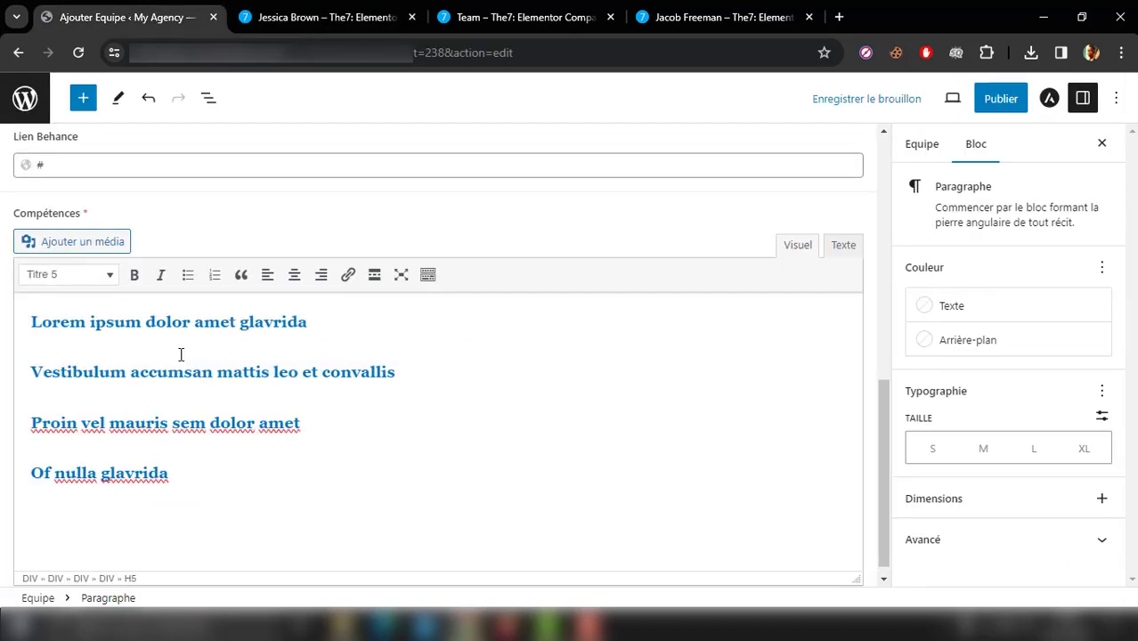
# Step: Remove the blank lines between the four pasted skills in the Compétences field
pyautogui.click(181, 355)
pyautogui.press('BackSpace')
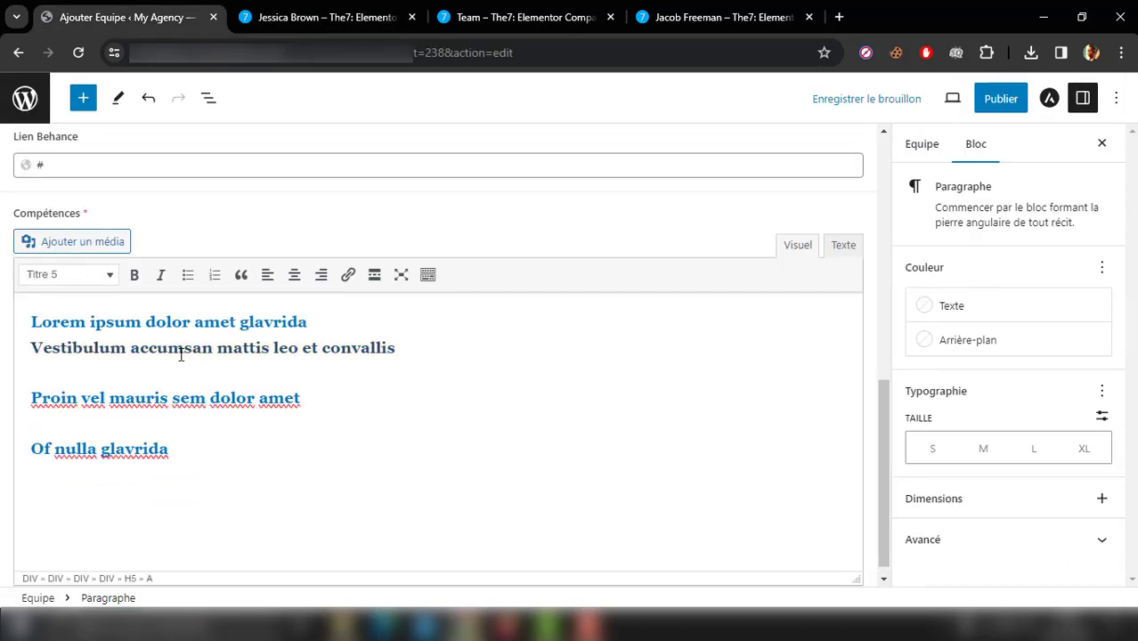
pyautogui.click(181, 355)
pyautogui.press('BackSpace')
pyautogui.press('Down')
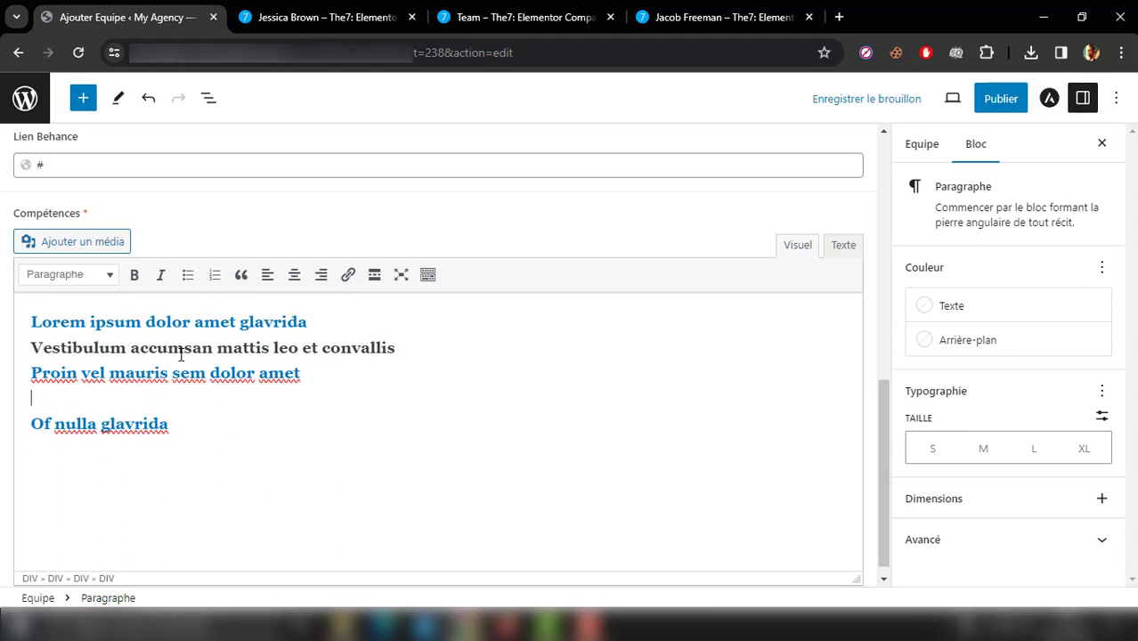
pyautogui.press('BackSpace')
# Step: Try to format the four skills as a bulleted list, and clear the Compétences field
pyautogui.moveTo(178, 401); pyautogui.dragTo(32, 323)
pyautogui.click(186, 277)
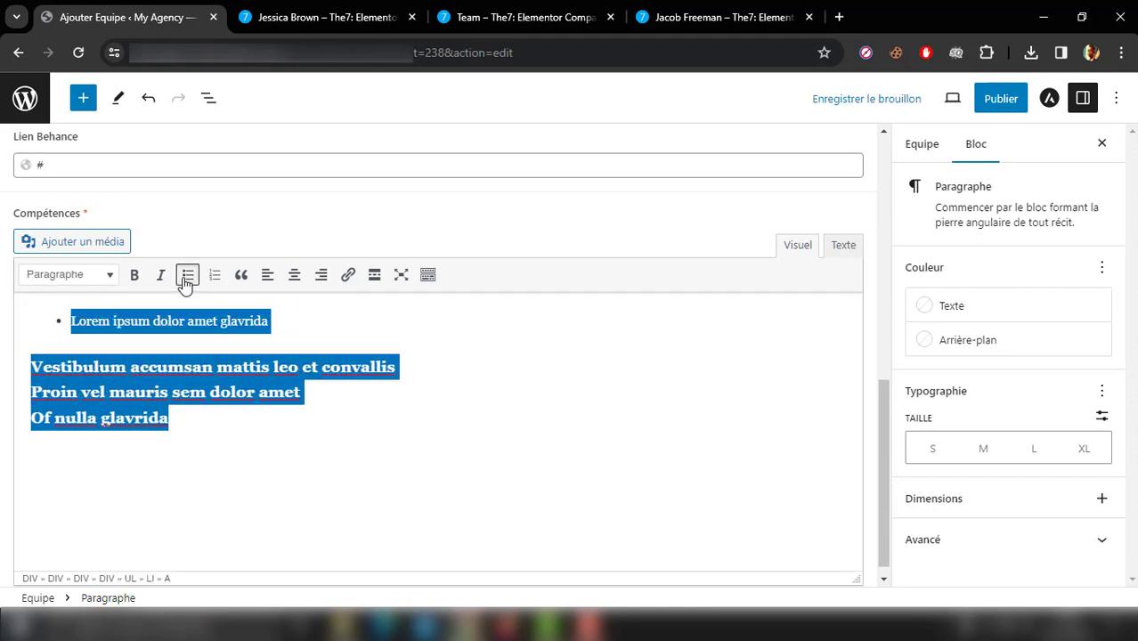
pyautogui.click(64, 322)
pyautogui.press('BackSpace')
pyautogui.hotkey('ctrl', 'a')
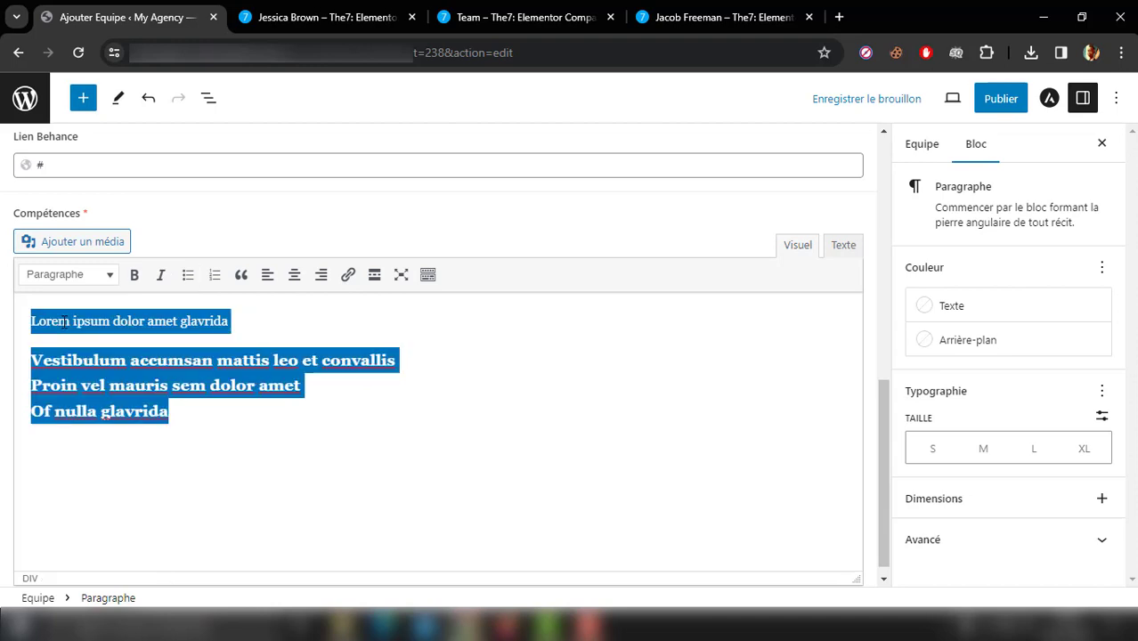
pyautogui.press('BackSpace')
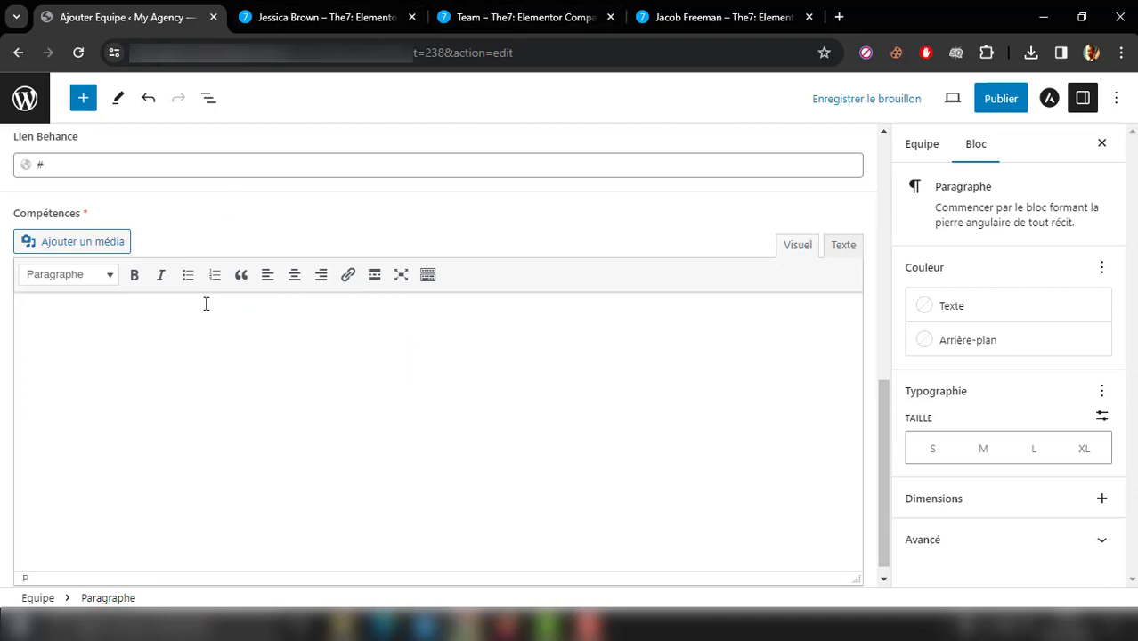
# Step: Start a bulleted list in the empty Compétences field and paste the demo's first skill, "Lorem ipsum dolor amet glavrida", as its first item
pyautogui.click(187, 276)
pyautogui.click(331, 16)
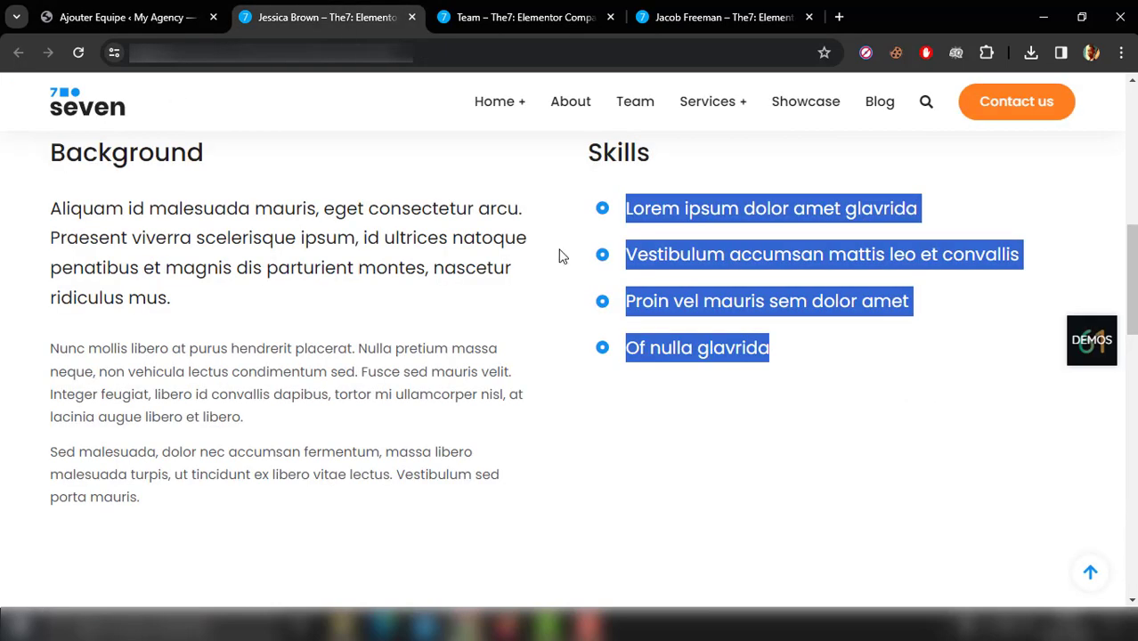
pyautogui.click(561, 257)
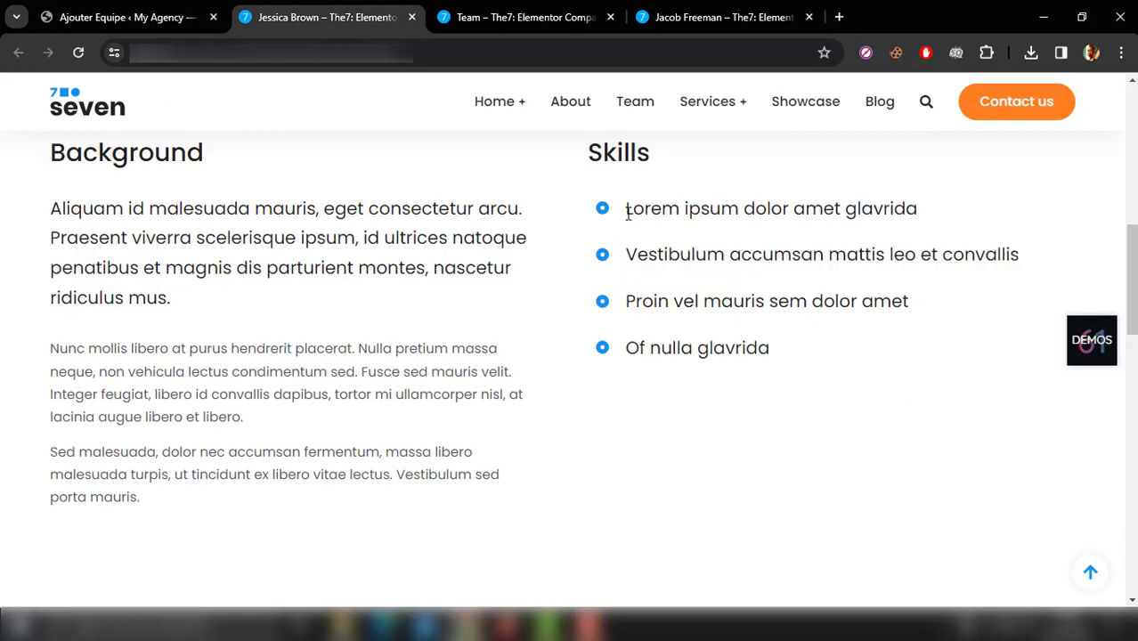
pyautogui.moveTo(627, 213); pyautogui.dragTo(932, 214)
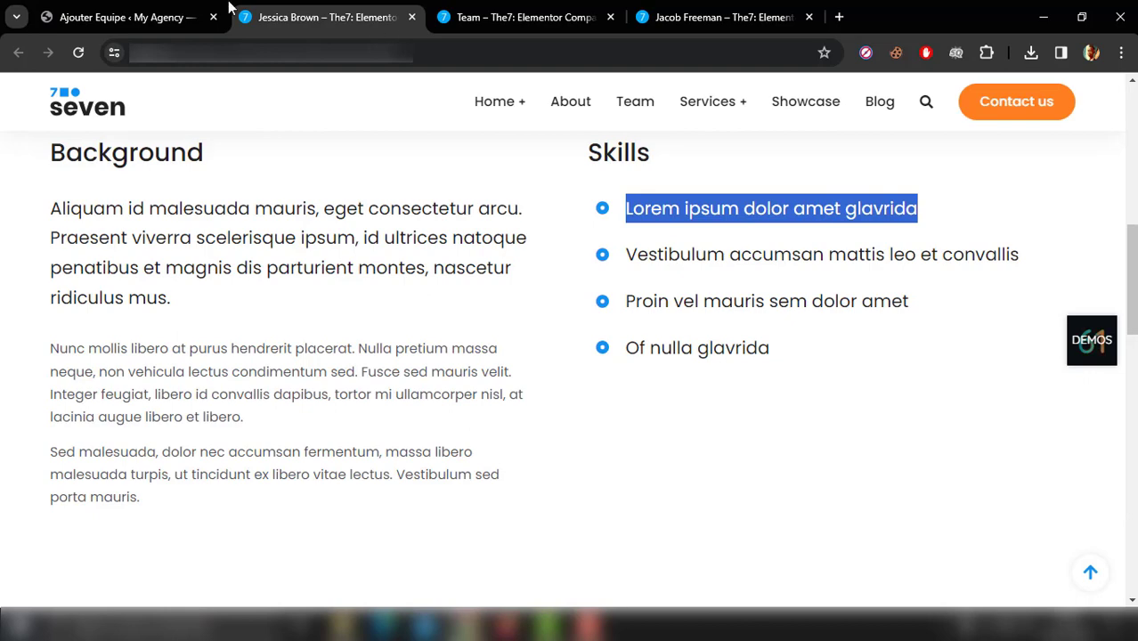
pyautogui.click(149, 8)
pyautogui.hotkey('ctrl', 'v')
pyautogui.press('Return')
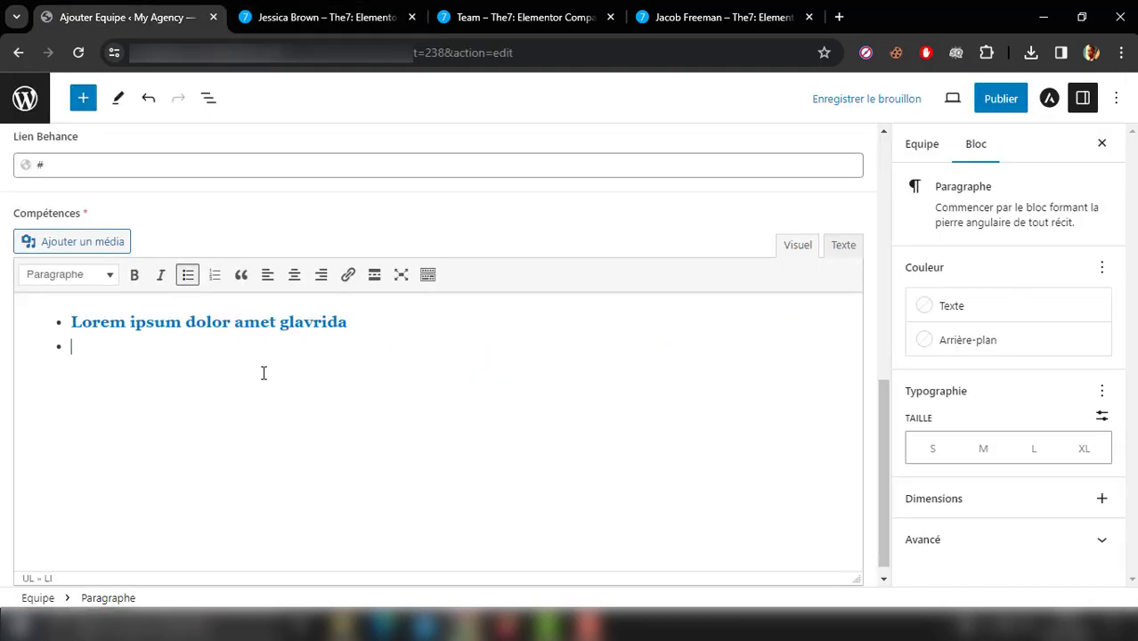
# Step: Copy "Vestibulum accumsan mattis leo et convallis" from the demo profile and paste it as the second bullet of Compétences
pyautogui.click(323, 5)
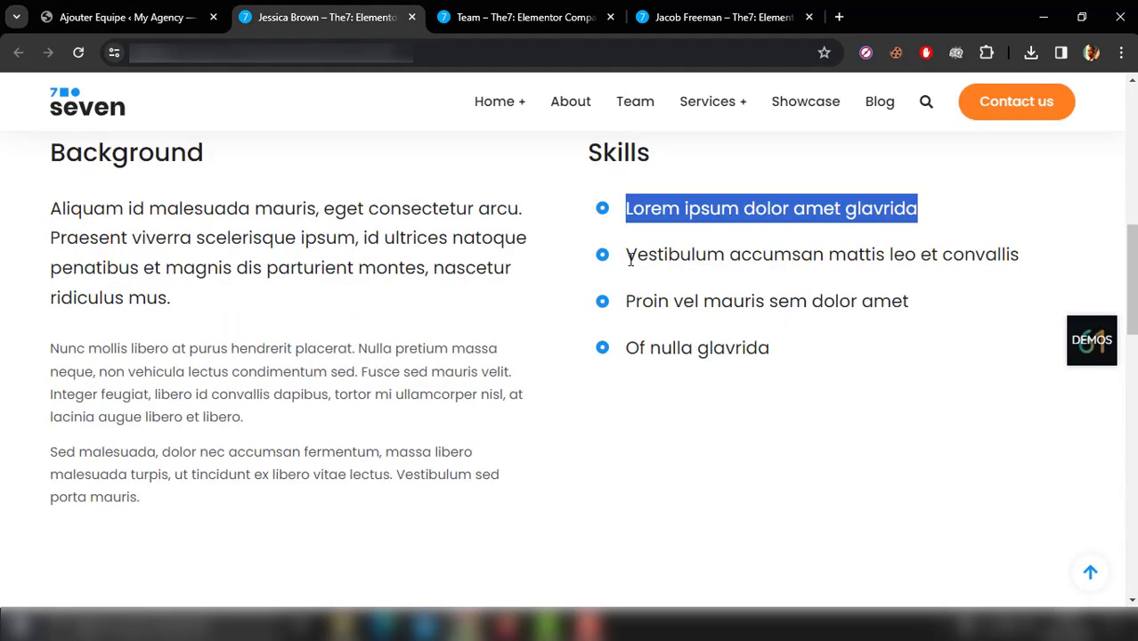
pyautogui.moveTo(628, 257); pyautogui.dragTo(1060, 264)
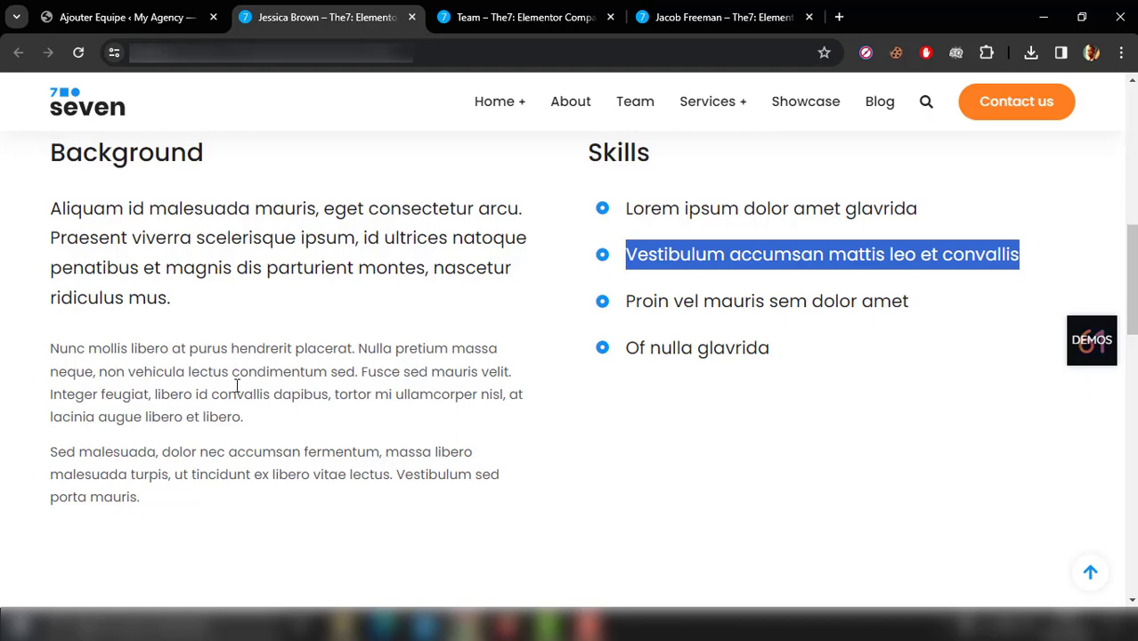
pyautogui.hotkey('ctrl', 'c')
pyautogui.hotkey('ctrl', 'shift', 'Tab')
pyautogui.hotkey('ctrl', 'v')
pyautogui.press('Return')
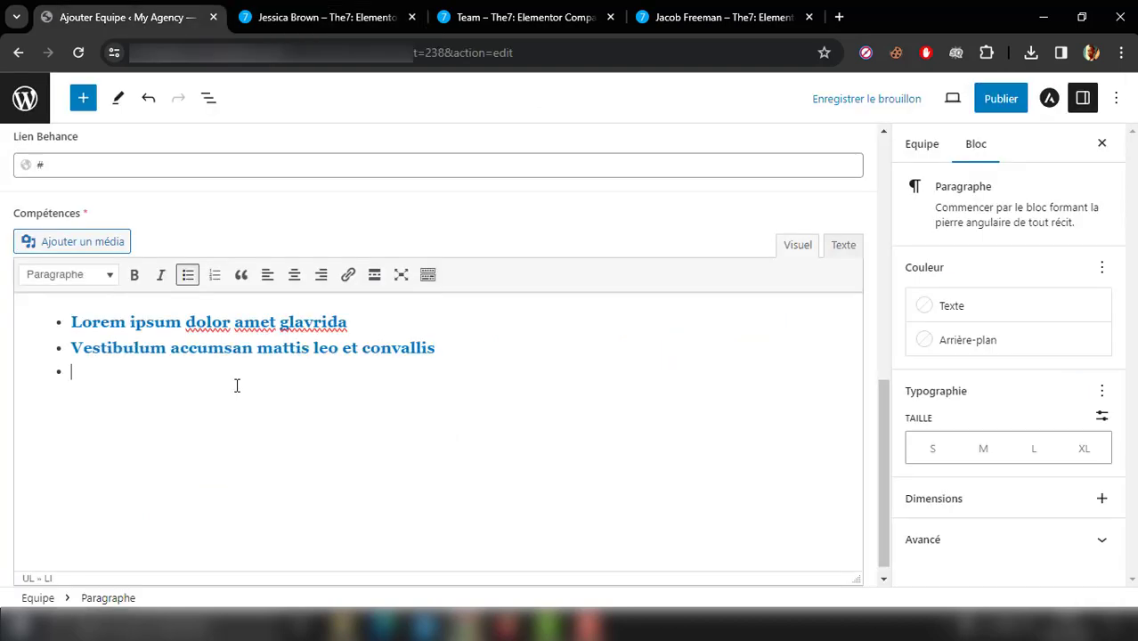
# Step: Copy "Proin vel mauris sem dolor amet" from the demo profile and paste it as the third bullet of Compétences
pyautogui.click(339, 25)
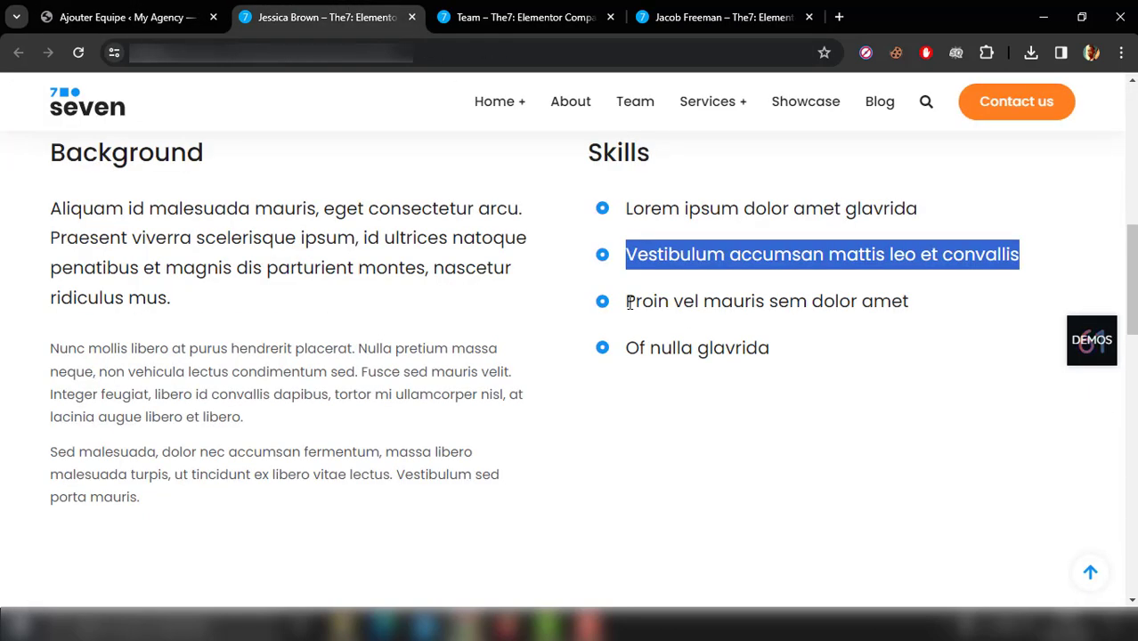
pyautogui.moveTo(628, 302); pyautogui.dragTo(945, 310)
pyautogui.click(169, 12)
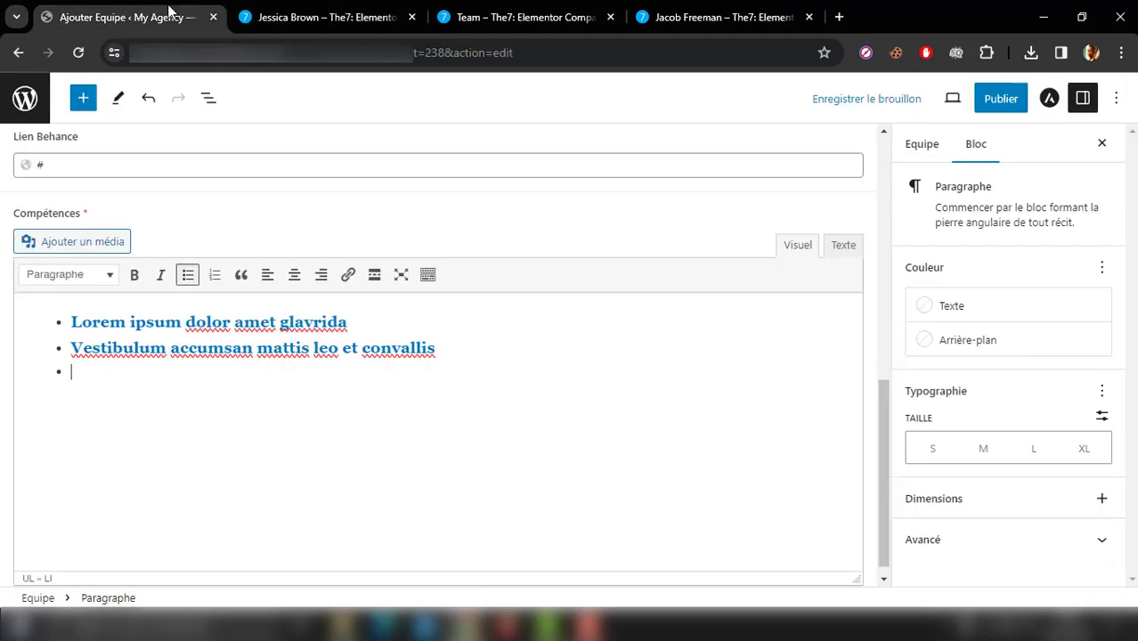
pyautogui.hotkey('ctrl', 'v')
pyautogui.press('Return')
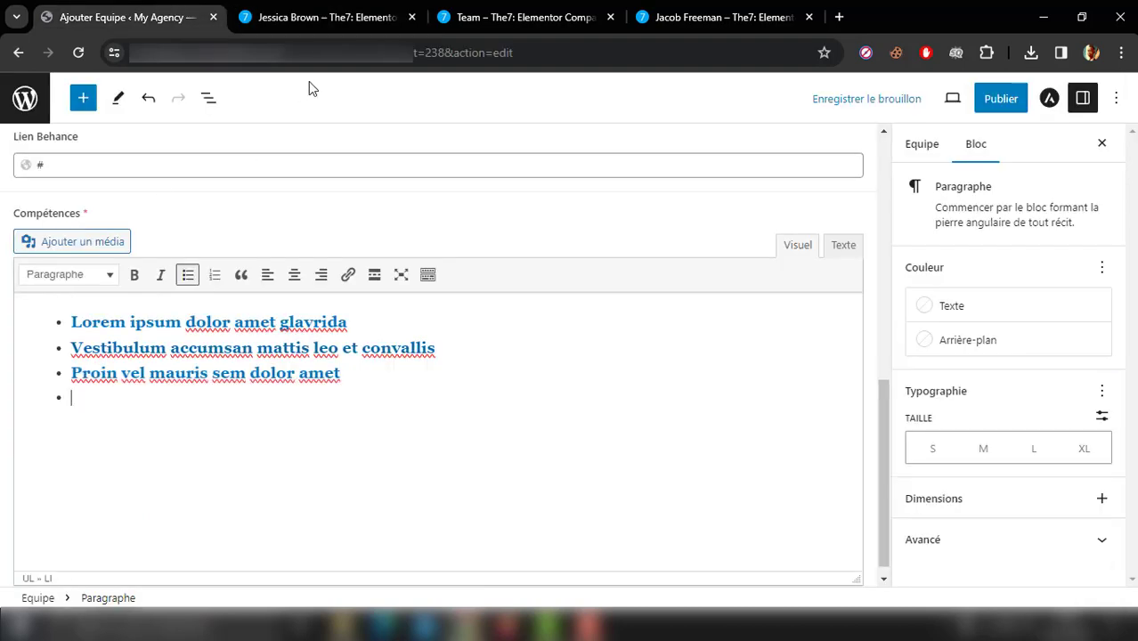
# Step: Copy "Of nulla glavrida" from the demo profile and paste it as the fourth bullet of Compétences
pyautogui.click(319, 17)
pyautogui.moveTo(631, 347); pyautogui.dragTo(779, 348)
pyautogui.hotkey('ctrl', 'c')
pyautogui.click(107, 8)
pyautogui.hotkey('ctrl', 'v')
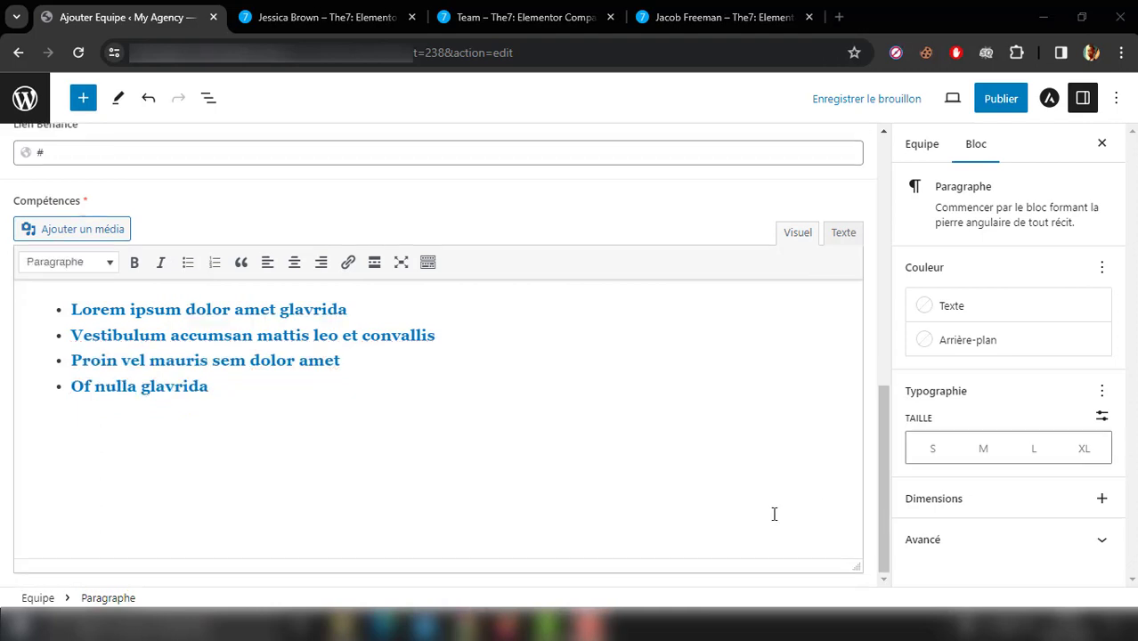
# Step: In the HTML source of Compétences, remove class="box-heading" from the h5 tags of the first two skills
pyautogui.click(842, 233)
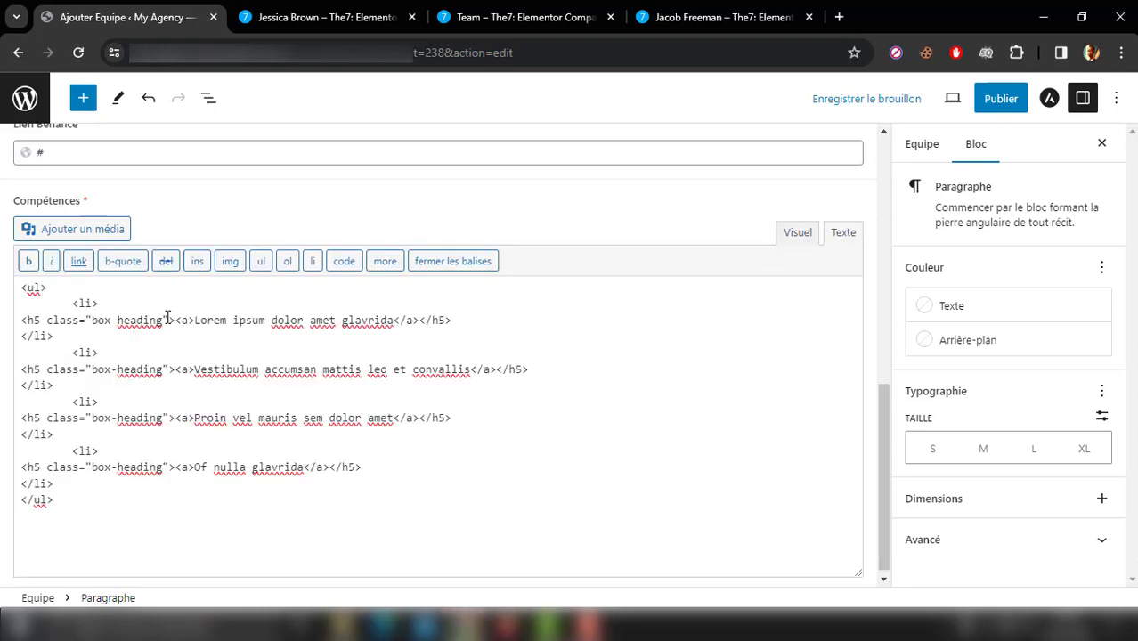
pyautogui.moveTo(168, 318); pyautogui.dragTo(42, 326)
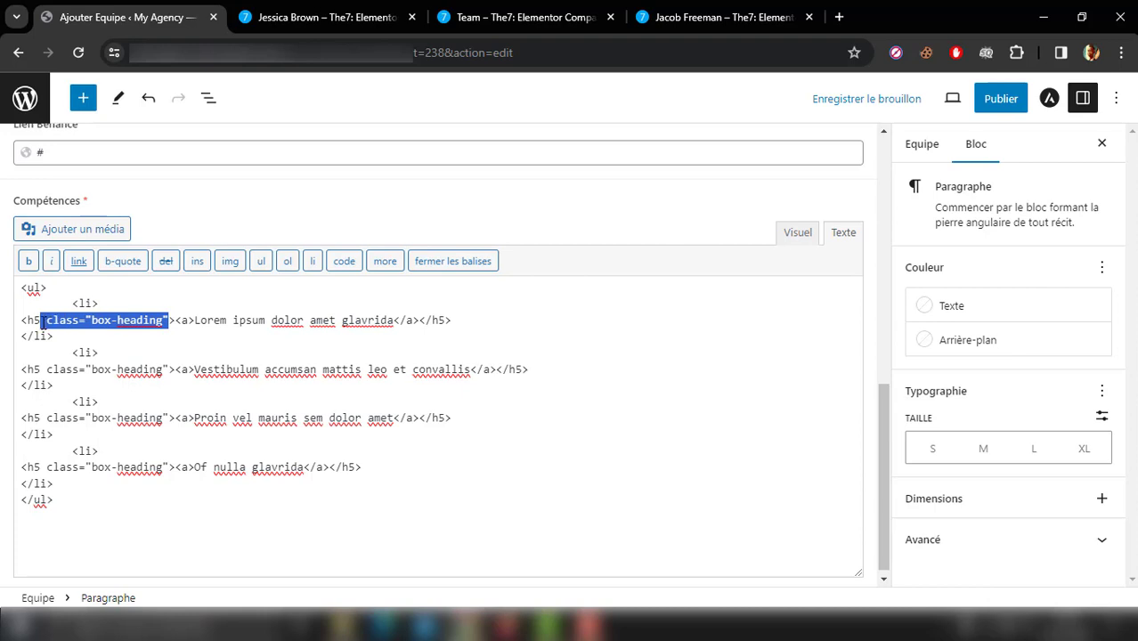
pyautogui.press('BackSpace')
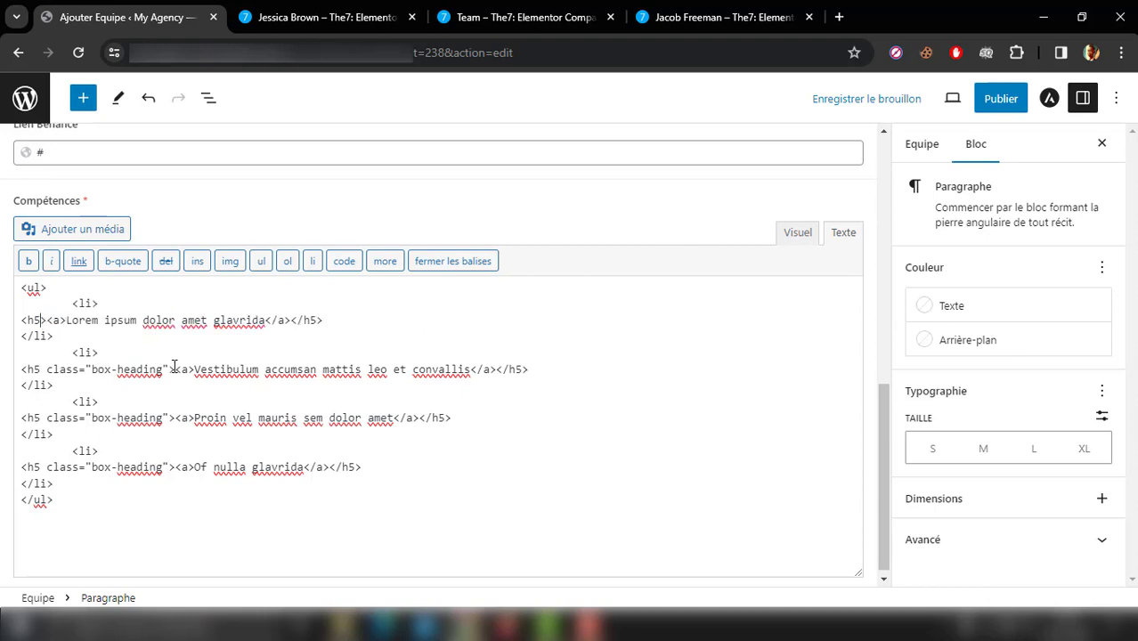
pyautogui.moveTo(168, 369); pyautogui.dragTo(40, 369)
pyautogui.press('BackSpace')
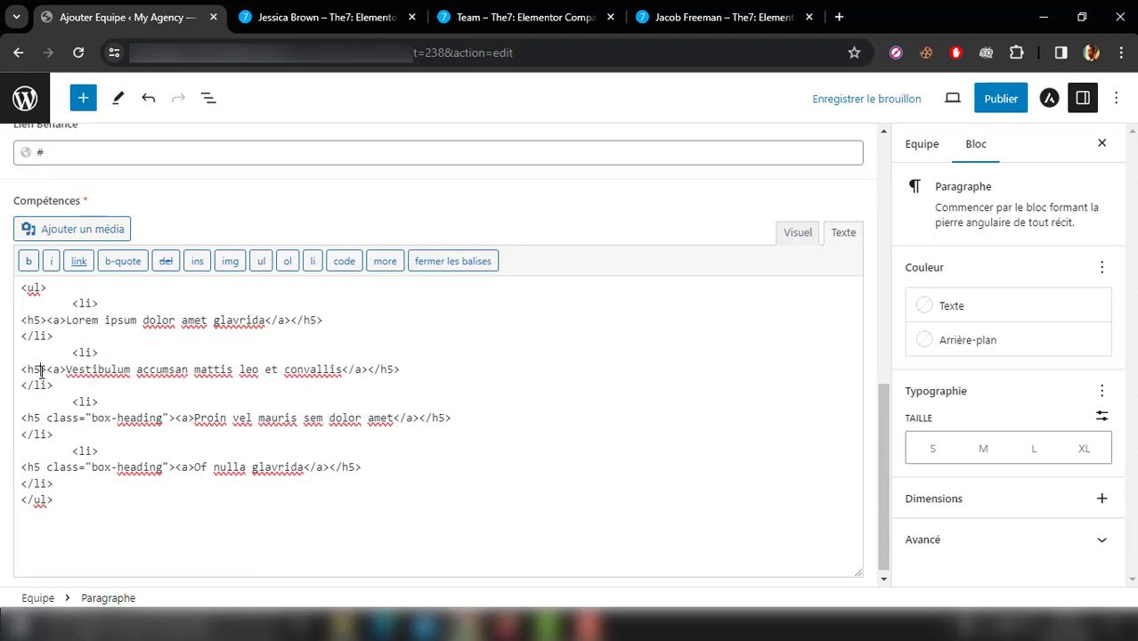
# Step: Remove the opening and closing a tags around the first skill, and return Compétences to the visual view
pyautogui.click(290, 322)
pyautogui.press('BackSpace')
pyautogui.press('BackSpace')
pyautogui.press('BackSpace')
pyautogui.press('BackSpace')
pyautogui.click(66, 320)
pyautogui.press('BackSpace')
pyautogui.press('BackSpace')
pyautogui.press('BackSpace')
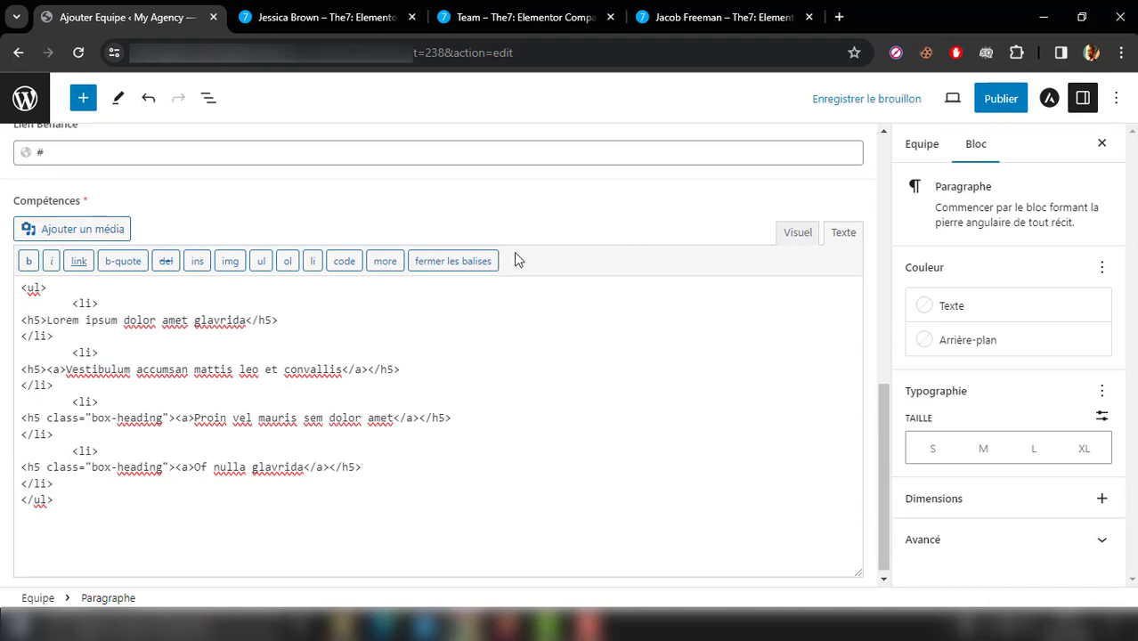
pyautogui.click(797, 234)
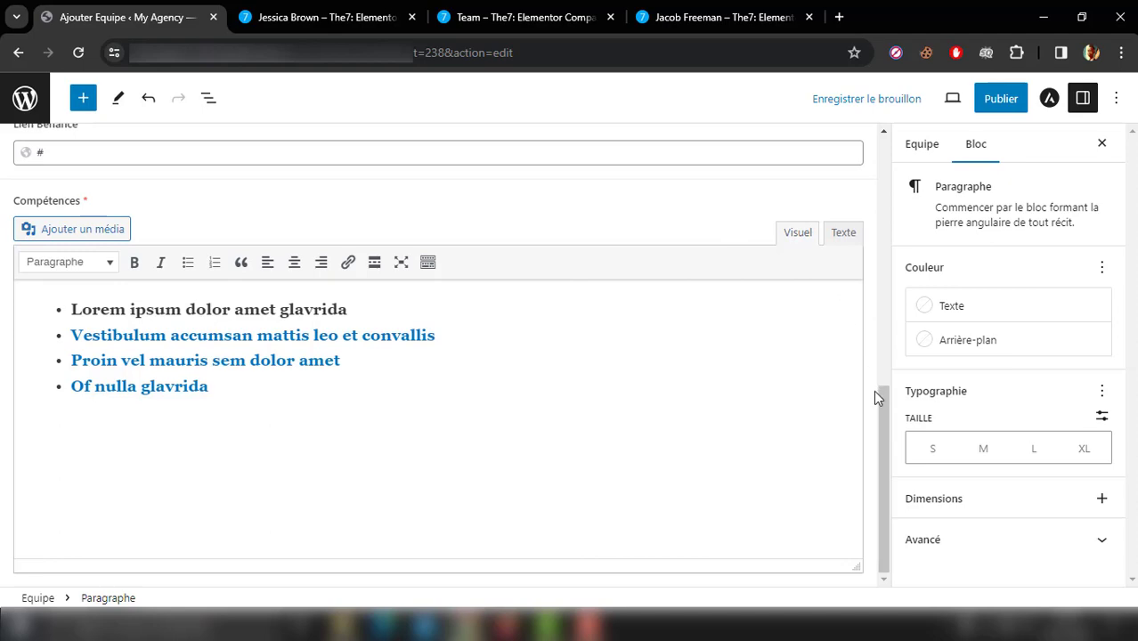
# Step: Set the portrait p004.webp from the media library as the team member's featured image
pyautogui.moveTo(885, 412); pyautogui.dragTo(877, 206)
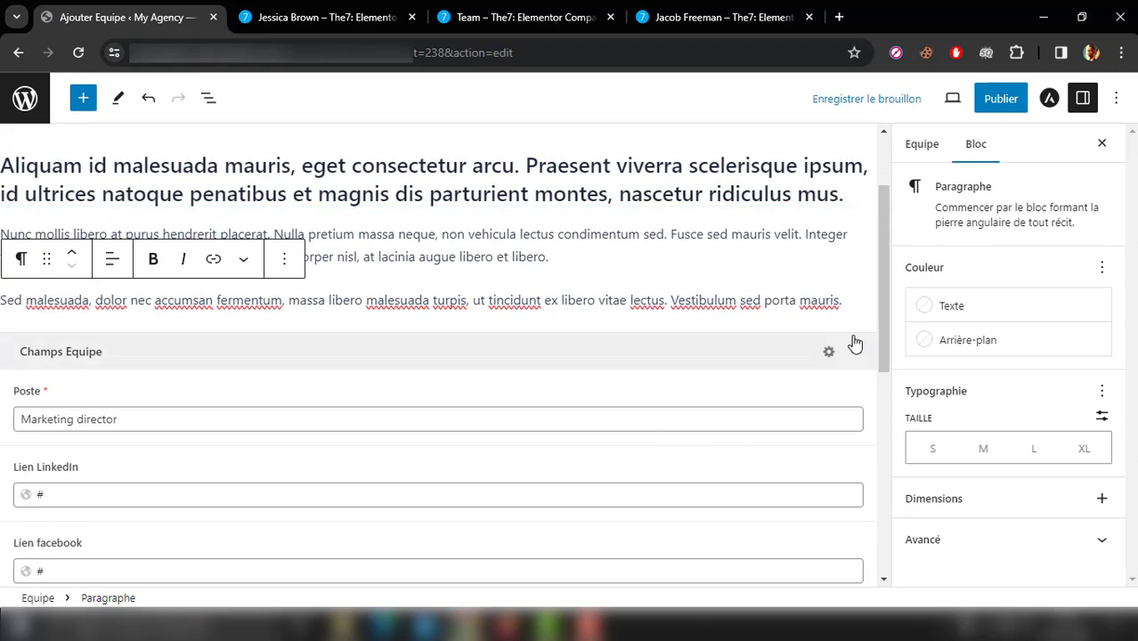
pyautogui.moveTo(886, 323); pyautogui.dragTo(897, 556)
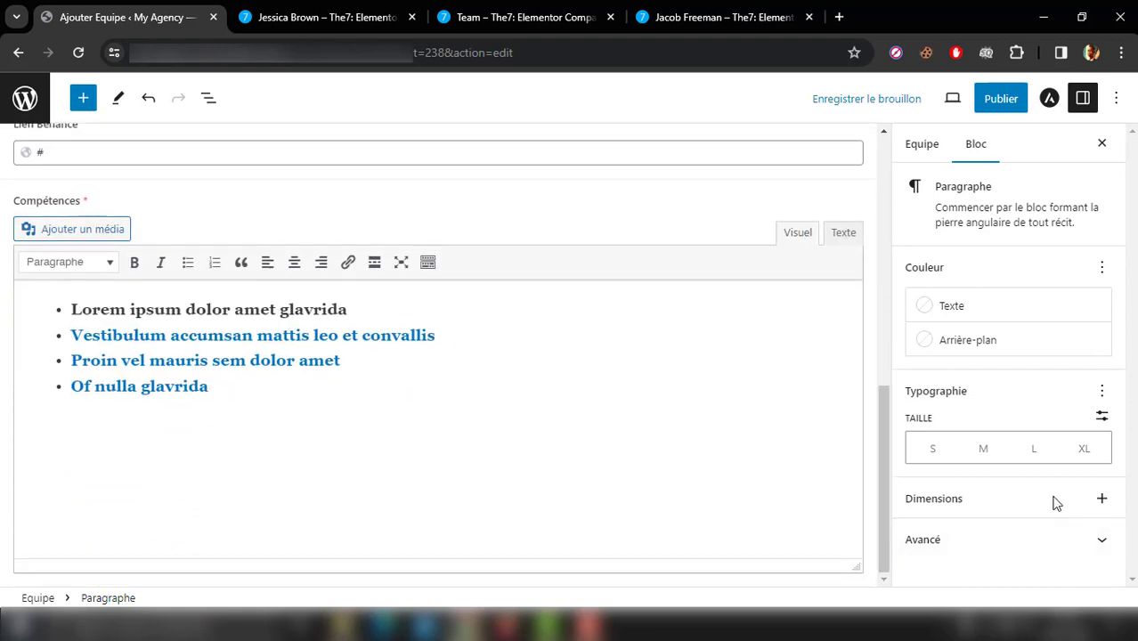
pyautogui.click(923, 150)
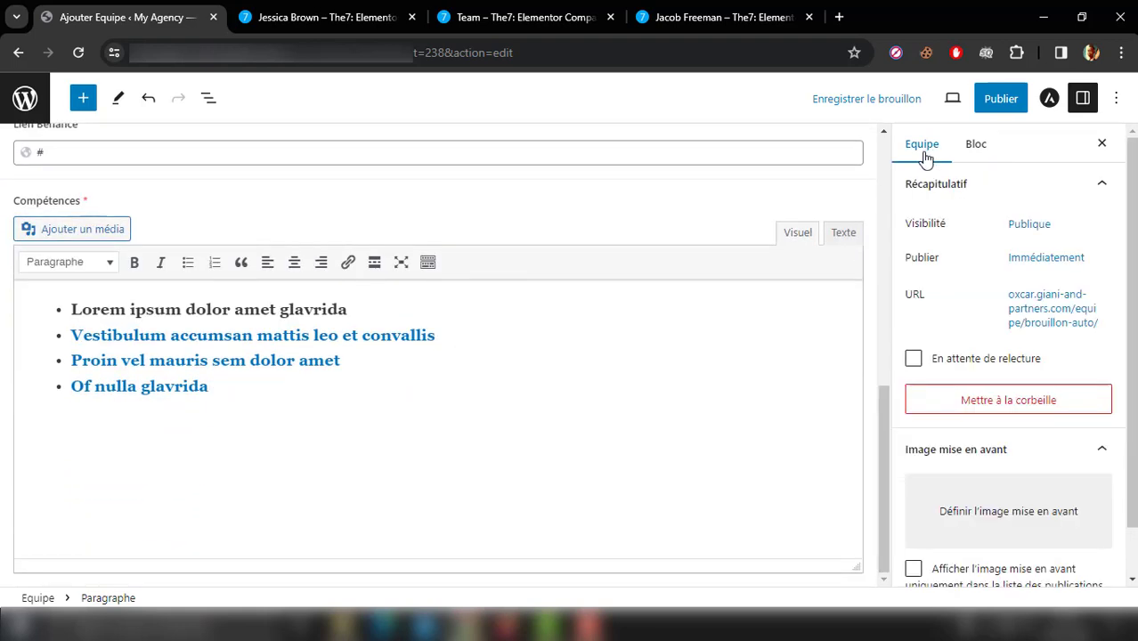
pyautogui.moveTo(1132, 385); pyautogui.dragTo(1135, 473)
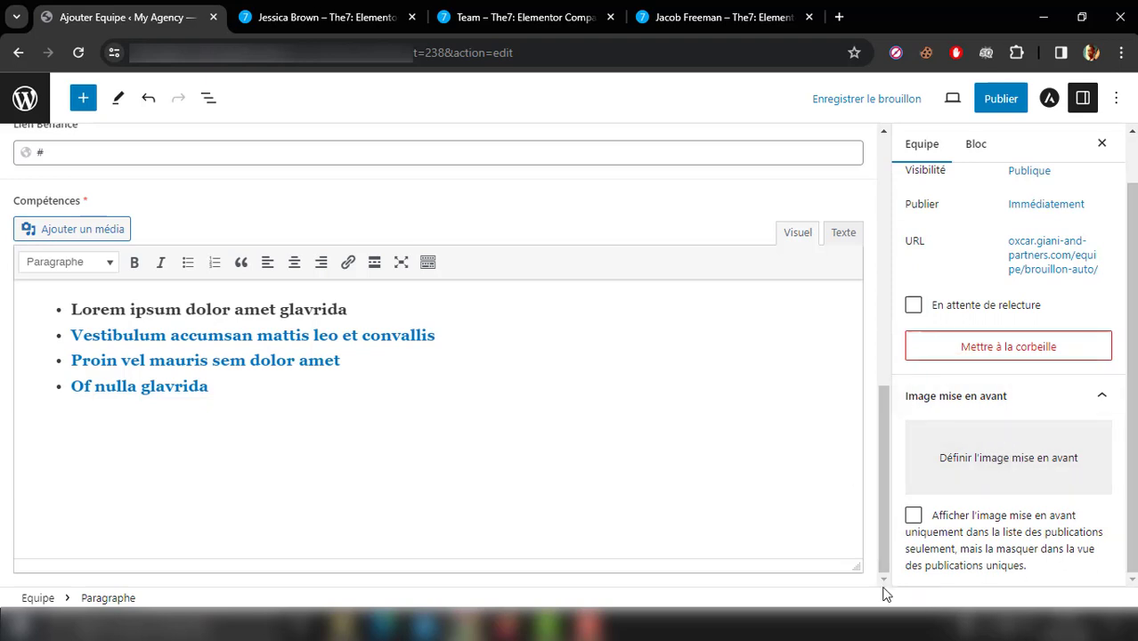
pyautogui.click(996, 460)
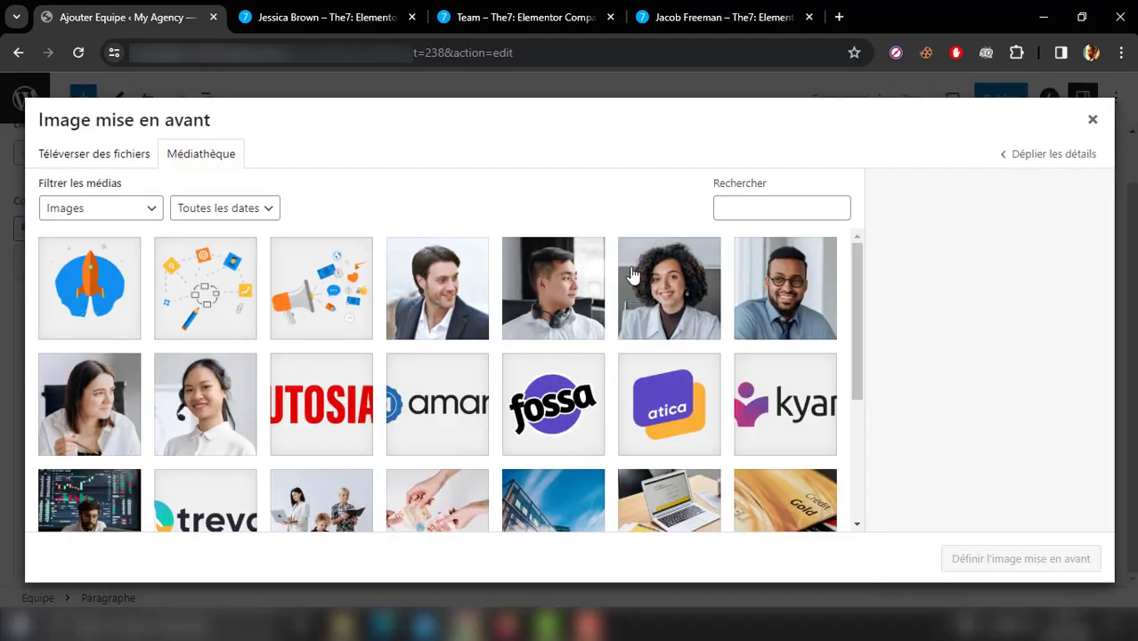
pyautogui.click(674, 289)
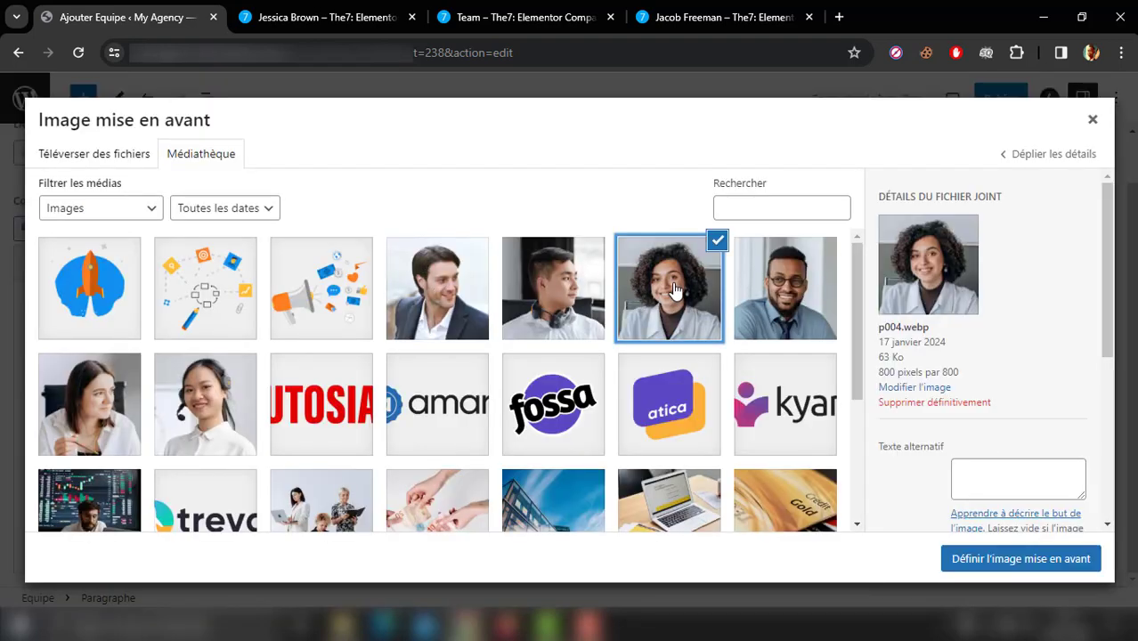
pyautogui.click(311, 11)
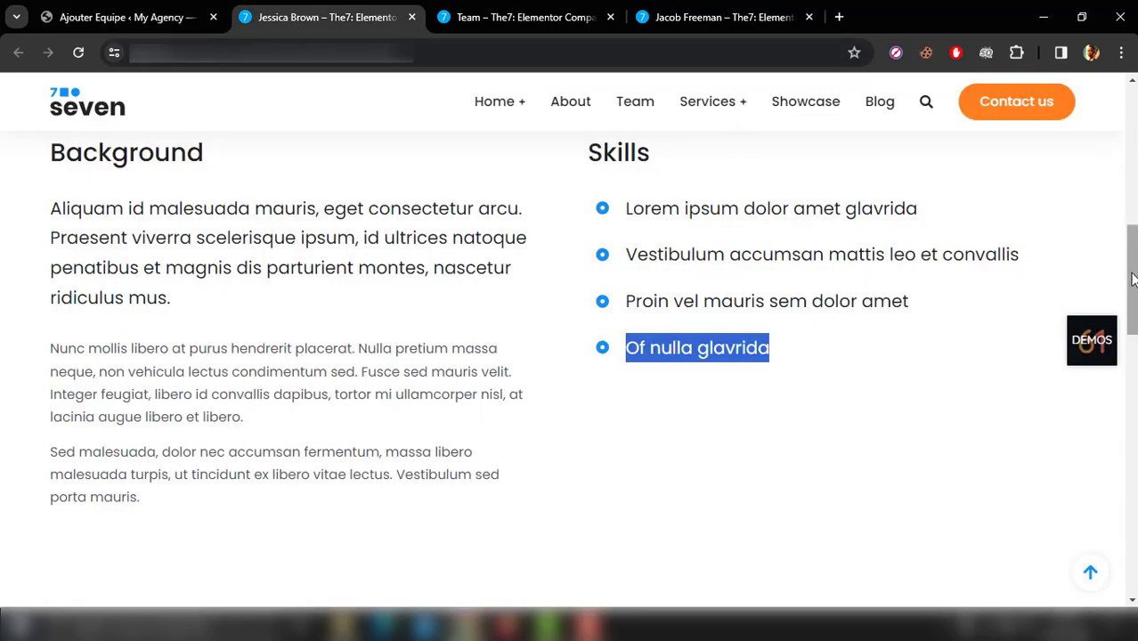
pyautogui.moveTo(1133, 272); pyautogui.dragTo(1118, 248)
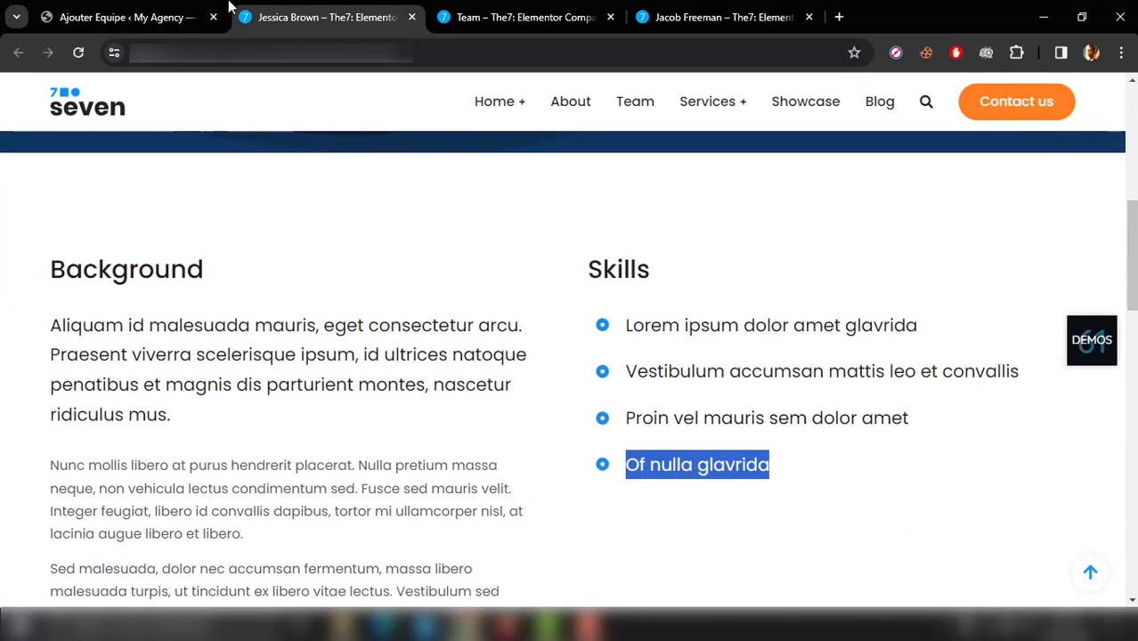
pyautogui.click(200, 16)
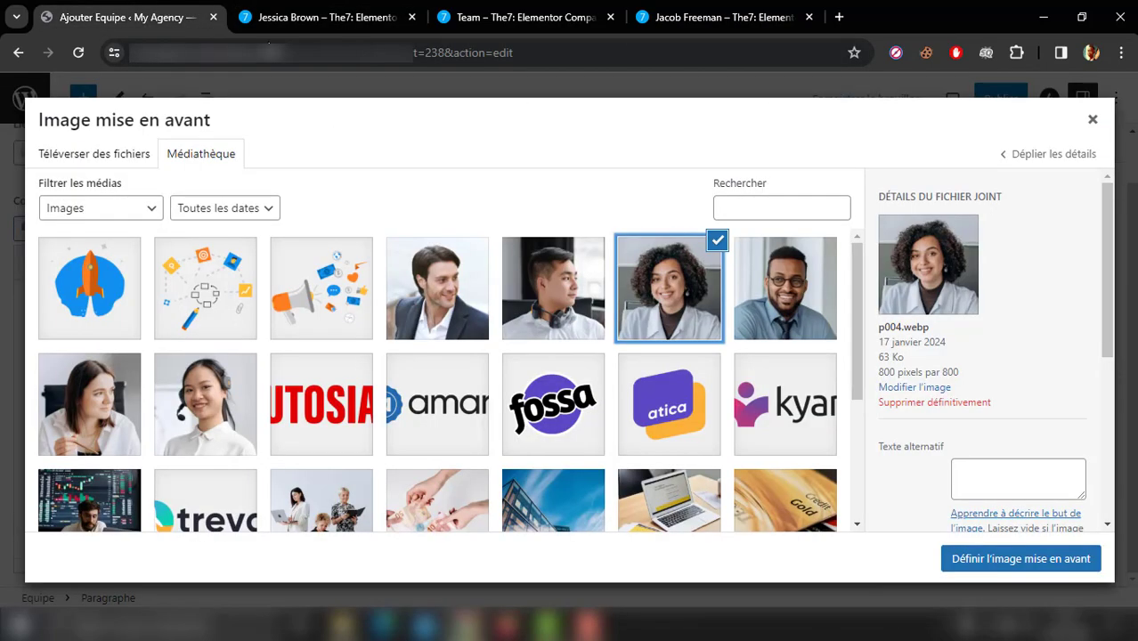
pyautogui.click(1007, 578)
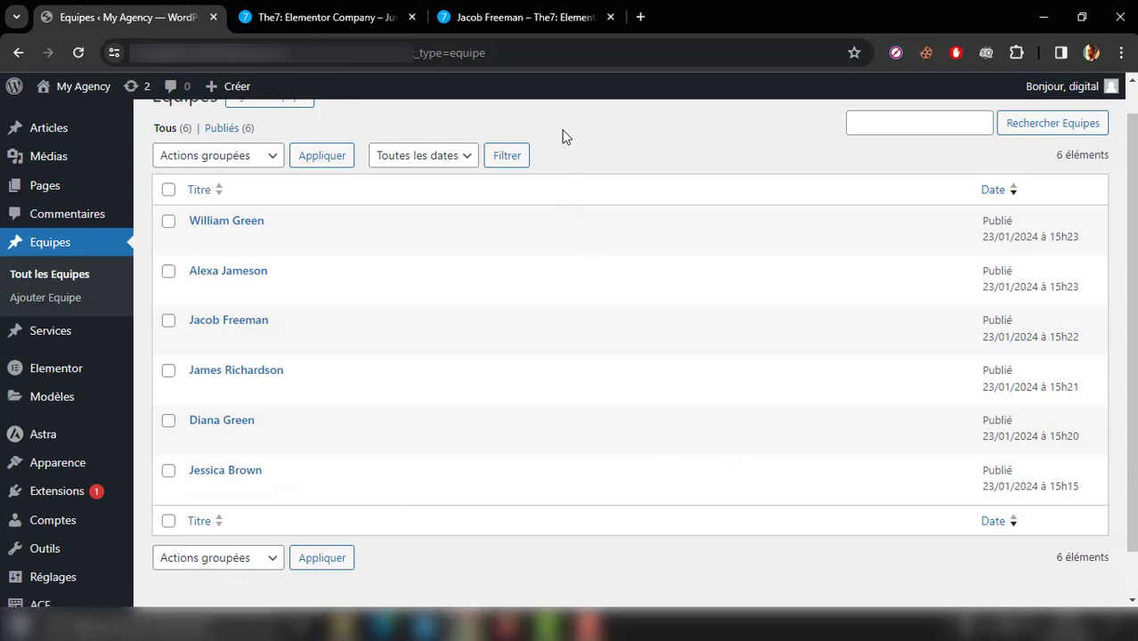
# Step: Check the team carousel on the demo home page, and open the site's list of all pages
pyautogui.click(325, 15)
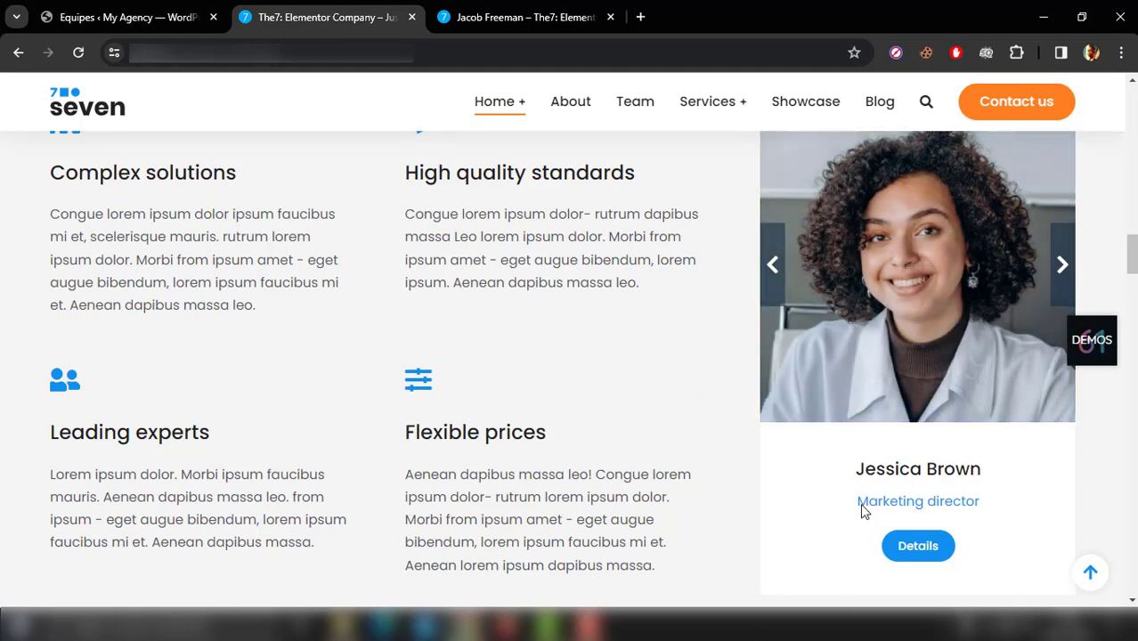
pyautogui.click(77, 9)
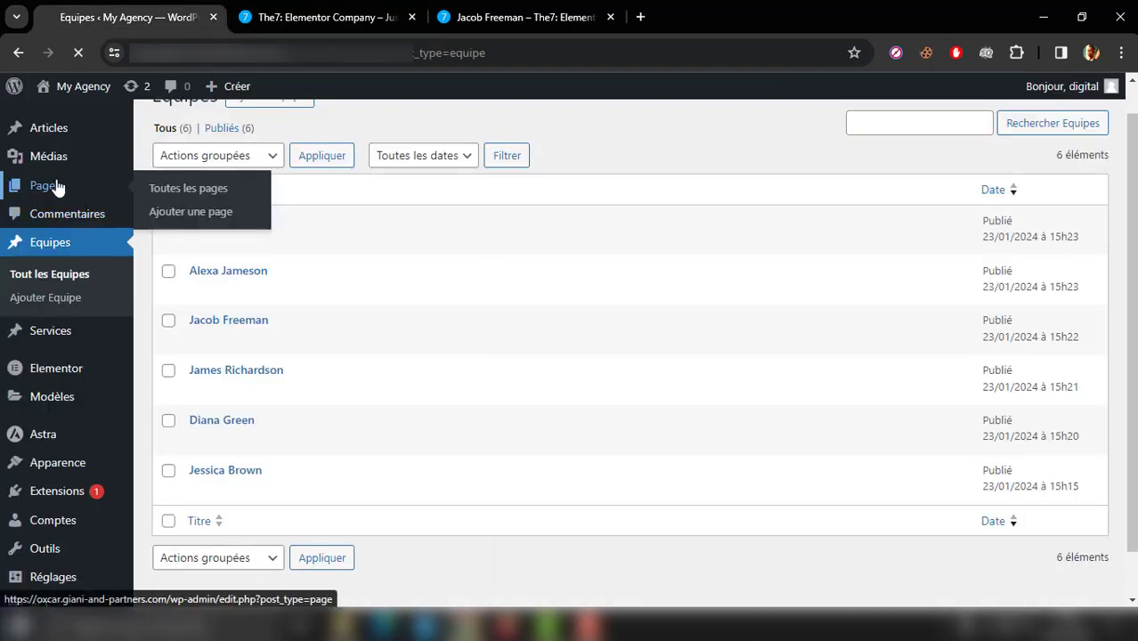
pyautogui.click(54, 186)
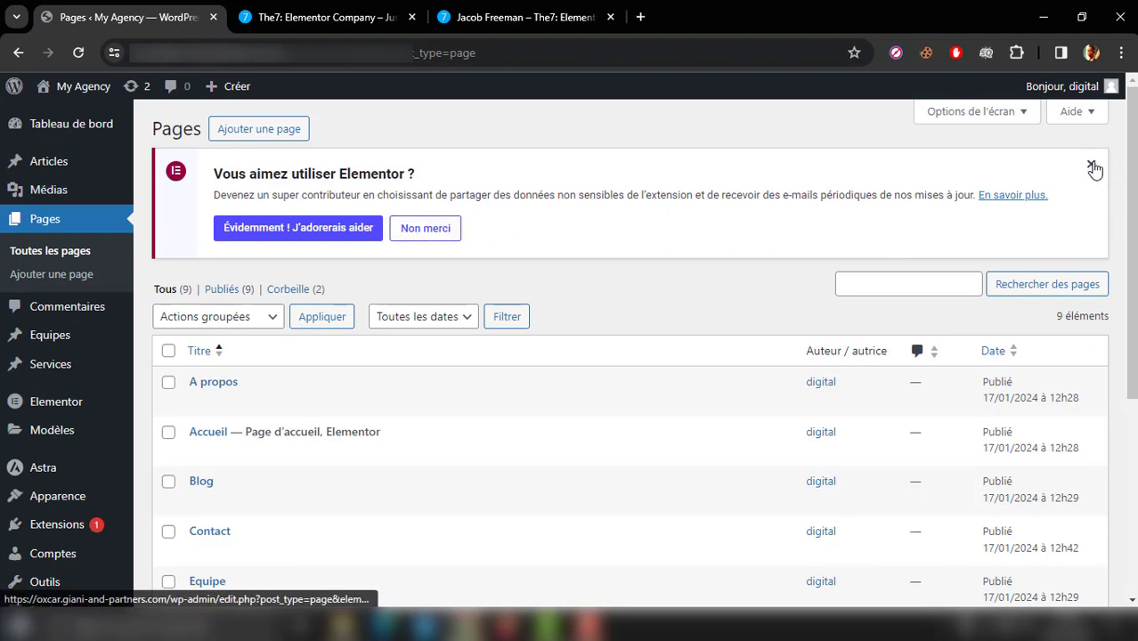
# Step: Dismiss the Elementor notice and open the Accueil page for editing with Elementor in a new tab
pyautogui.click(1094, 165)
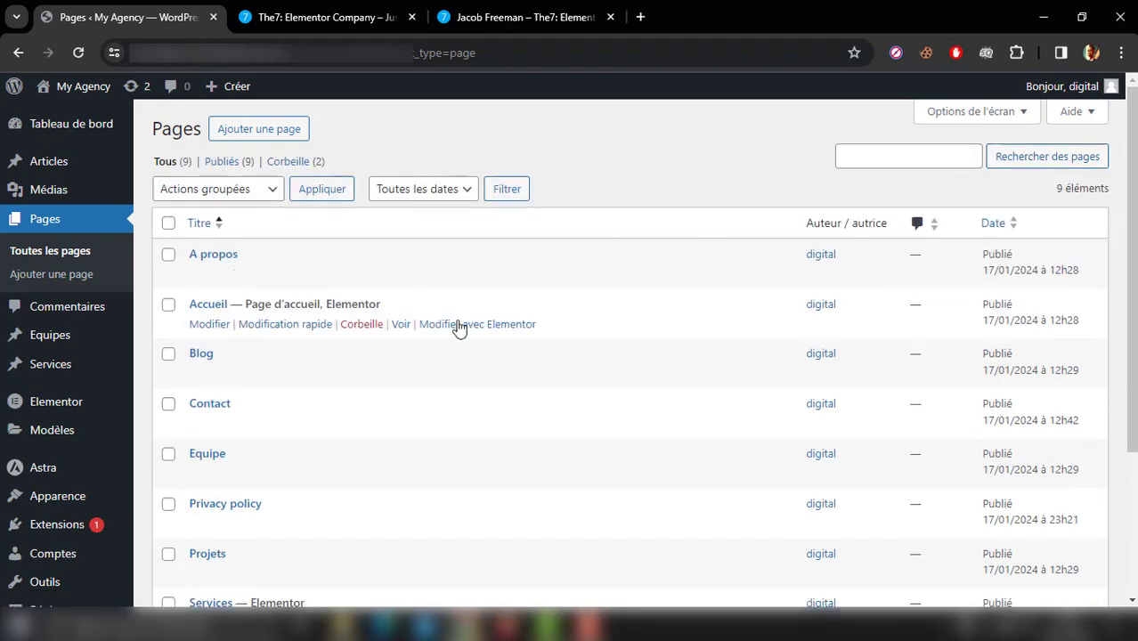
pyautogui.middleClick(476, 324)
pyautogui.click(325, 12)
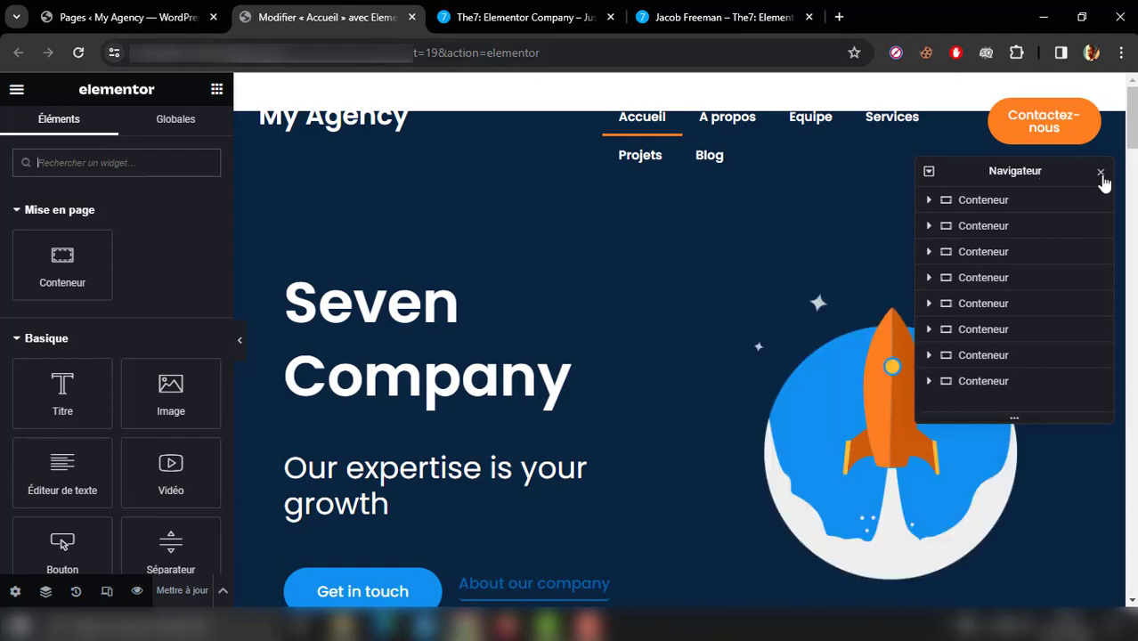
# Step: Select the orange container beside the Complex solutions and High quality standards blocks, and check its contents in the page structure
pyautogui.moveTo(1131, 118); pyautogui.dragTo(1126, 300)
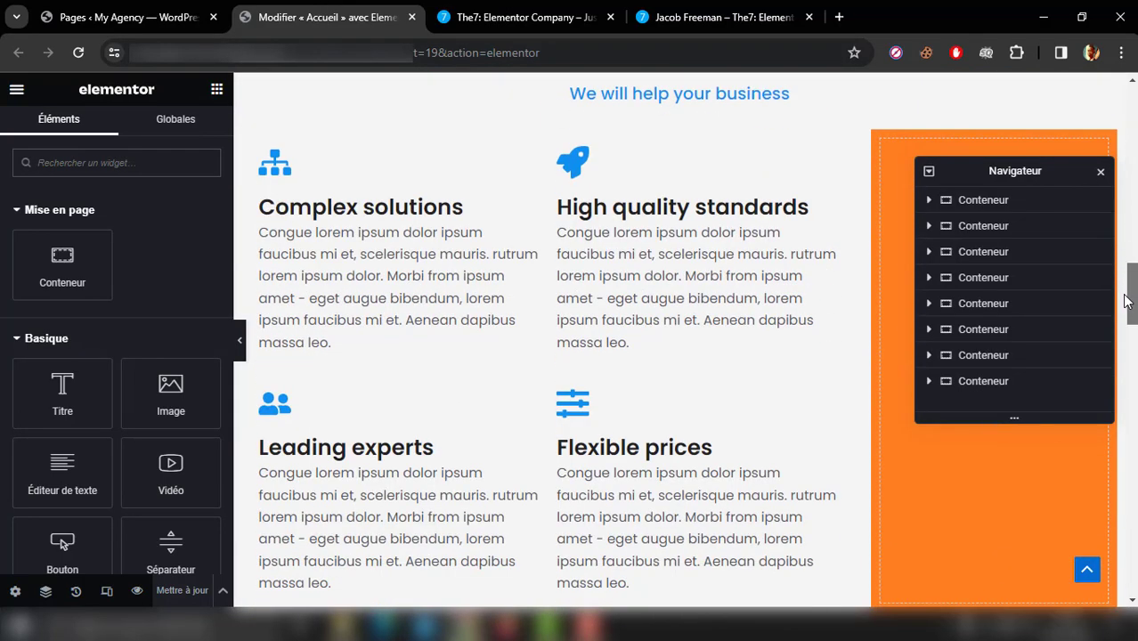
pyautogui.click(882, 143)
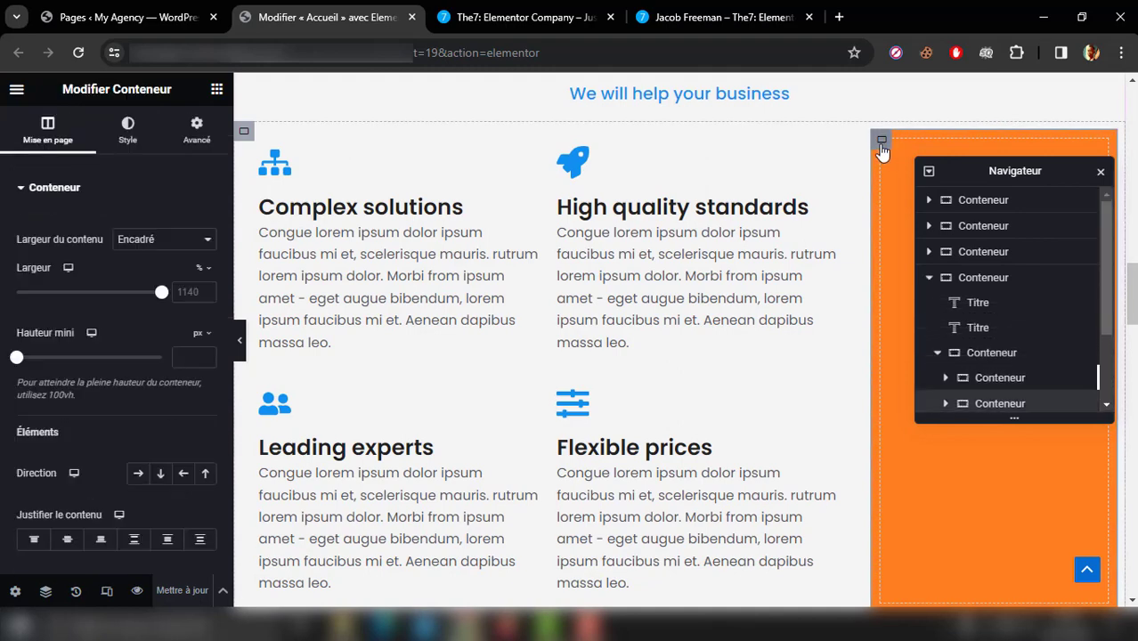
pyautogui.moveTo(1110, 323); pyautogui.dragTo(1109, 360)
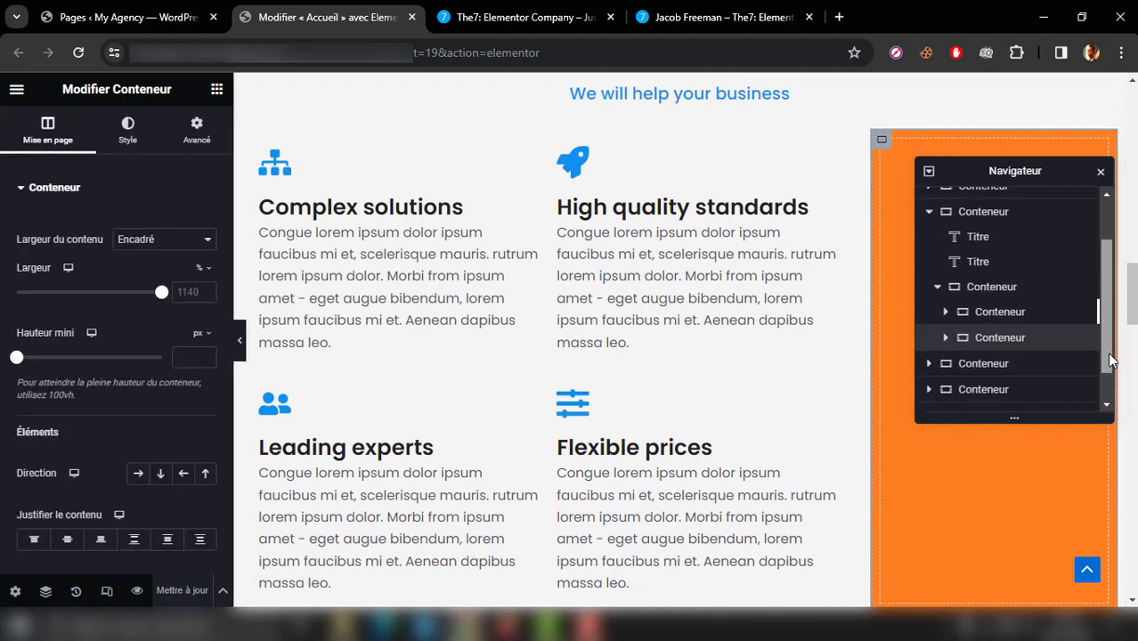
pyautogui.click(947, 337)
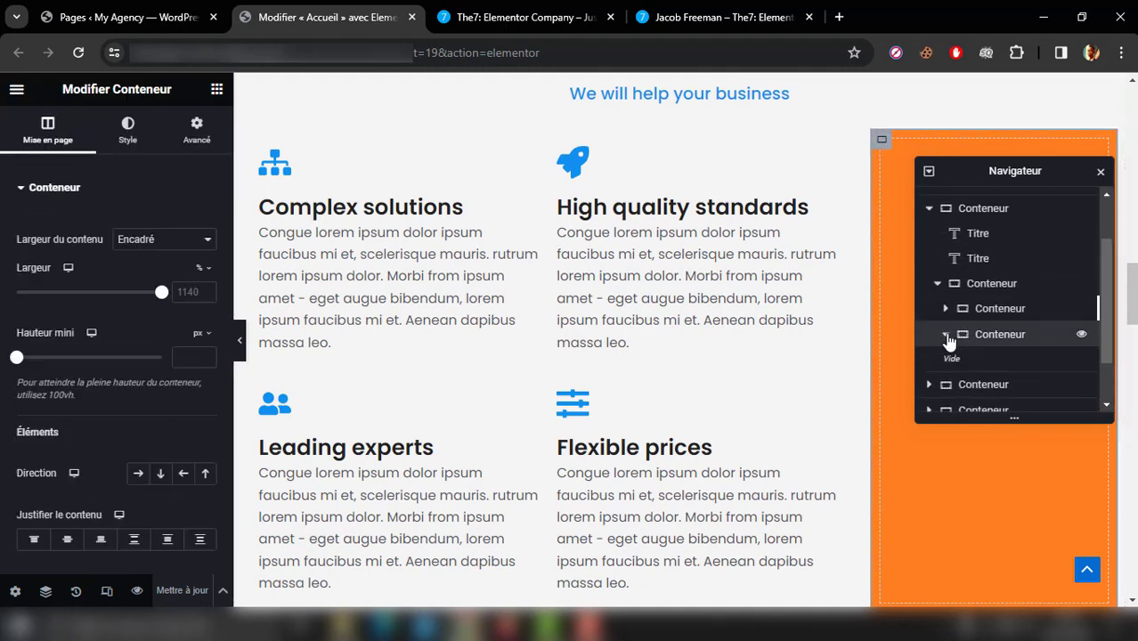
pyautogui.click(1101, 171)
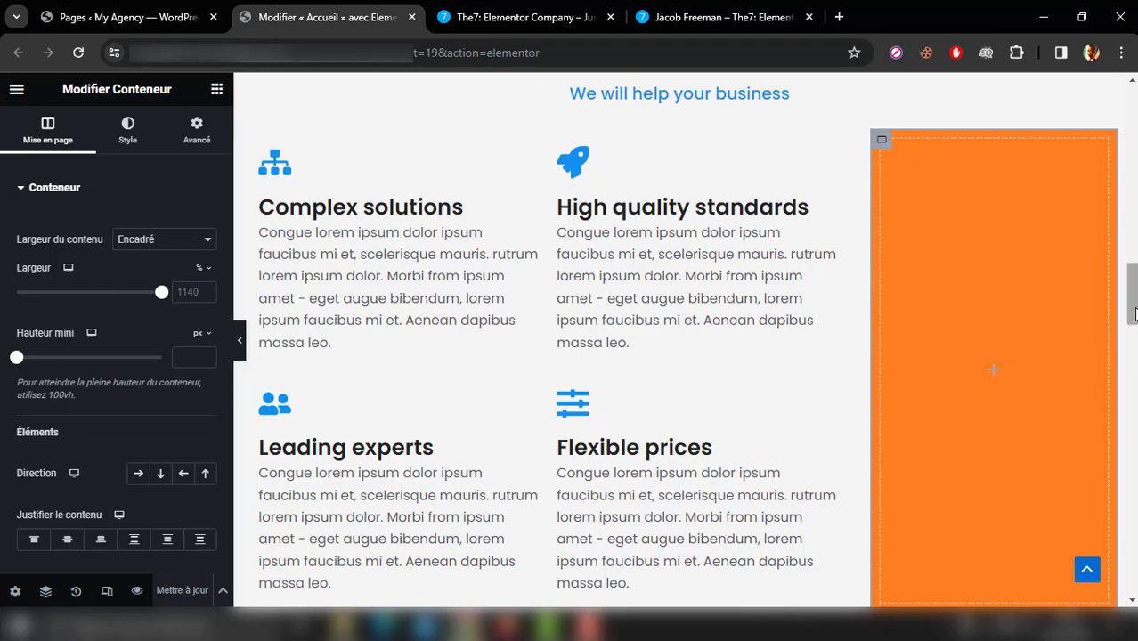
pyautogui.moveTo(1134, 304); pyautogui.dragTo(1135, 308)
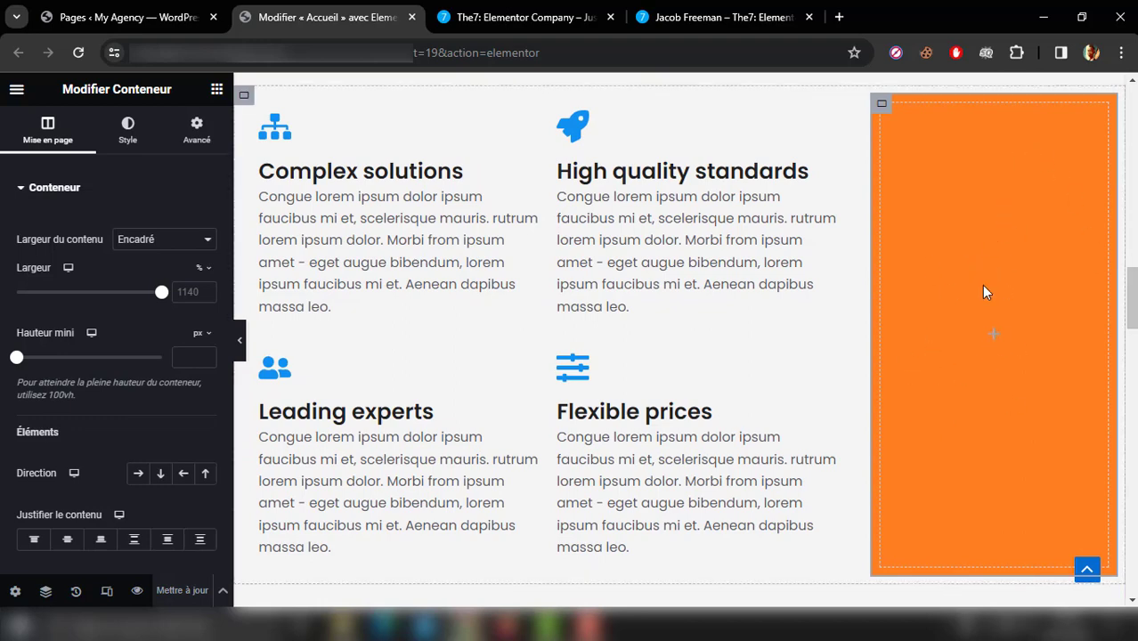
# Step: Compare the team carousel on the demo home page with the orange container on the Accueil page
pyautogui.click(505, 11)
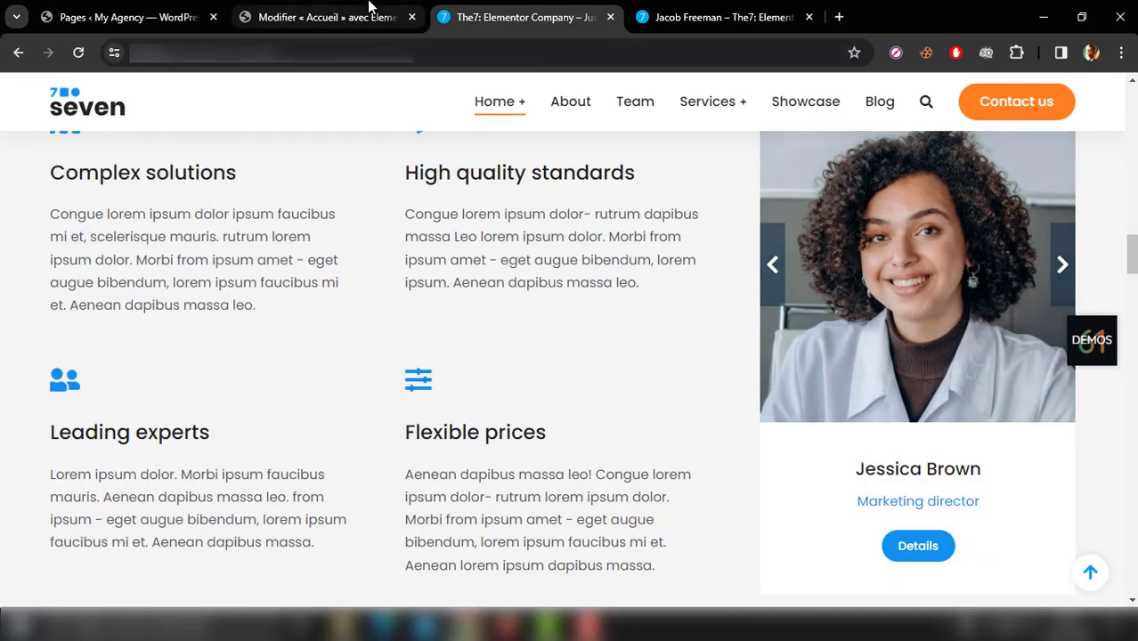
pyautogui.moveTo(370, 7)
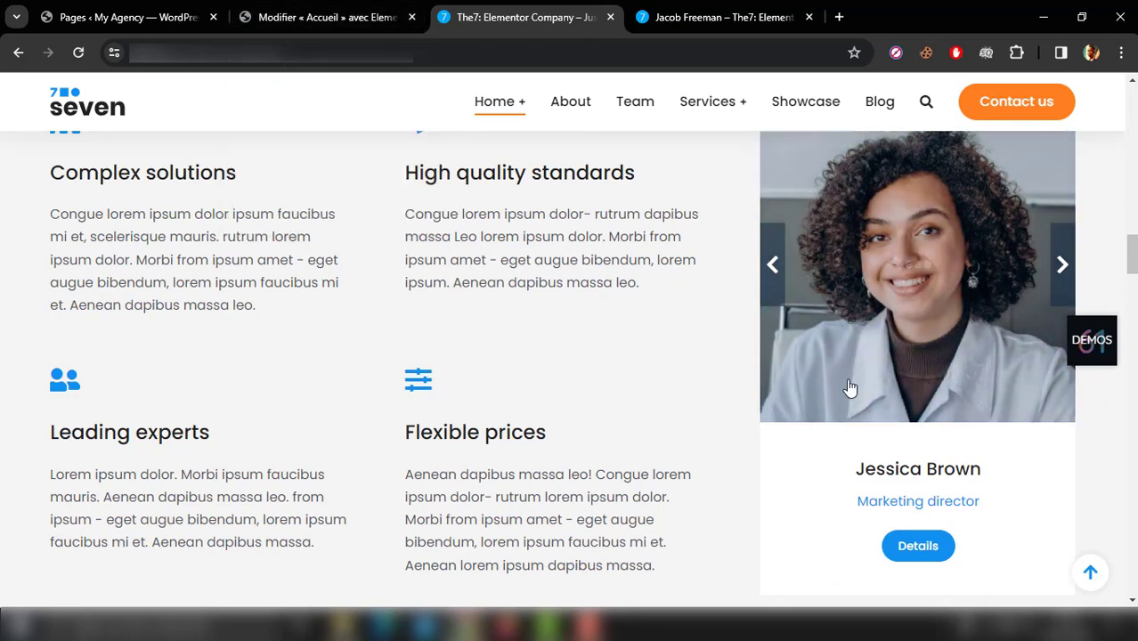
pyautogui.click(305, 10)
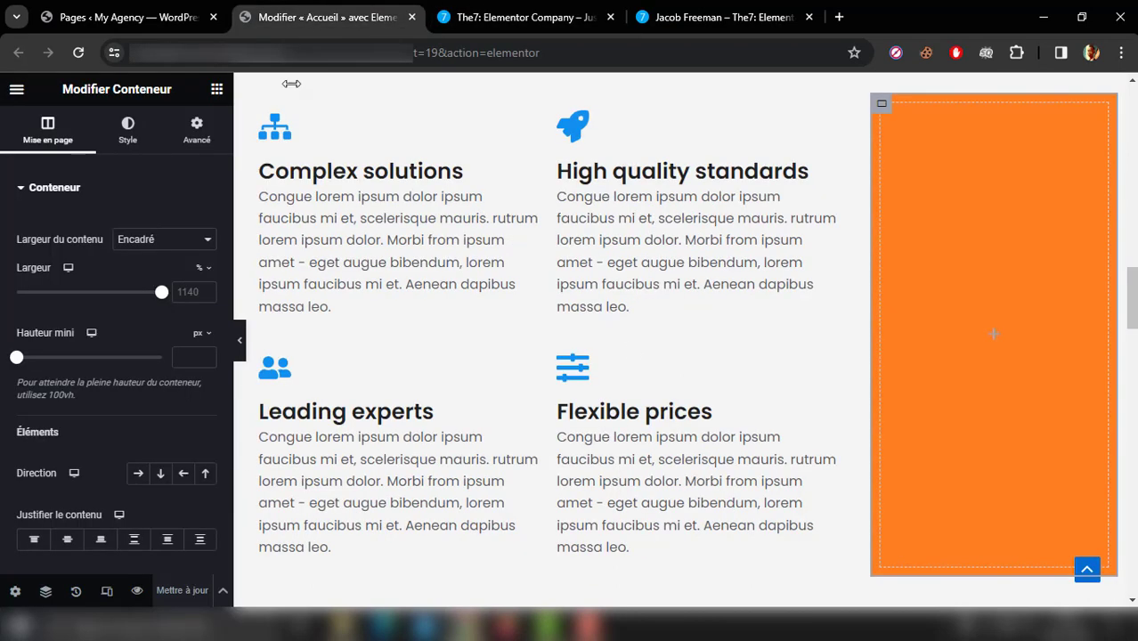
# Step: Search the widgets for "loop" and add a Loop Carousel to the orange container
pyautogui.click(215, 91)
pyautogui.write('l')
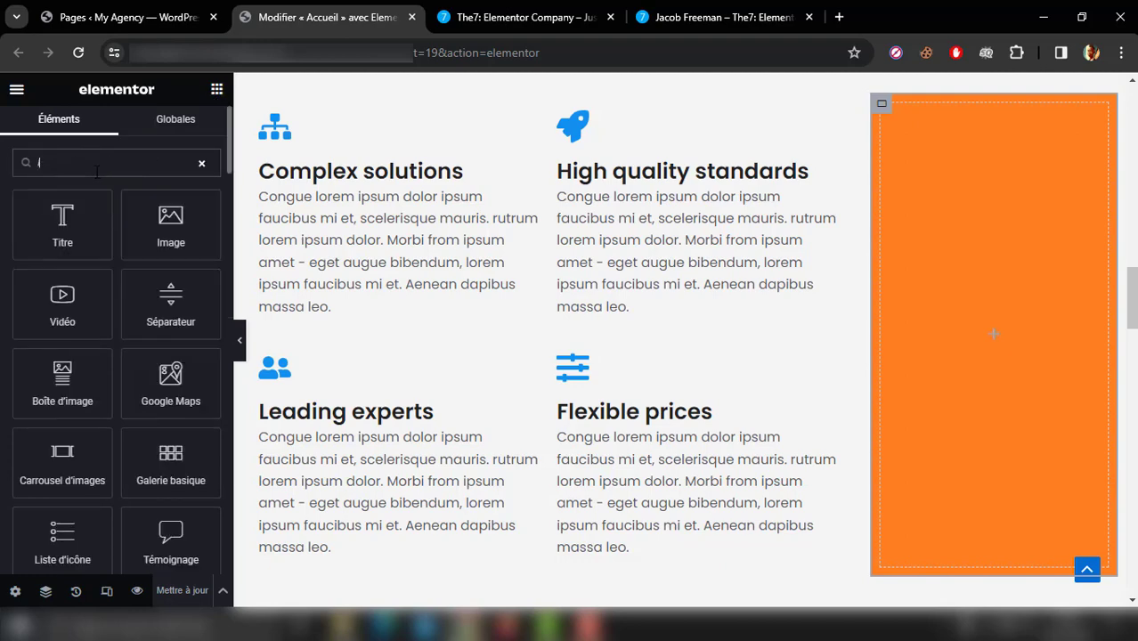
pyautogui.write('oop')
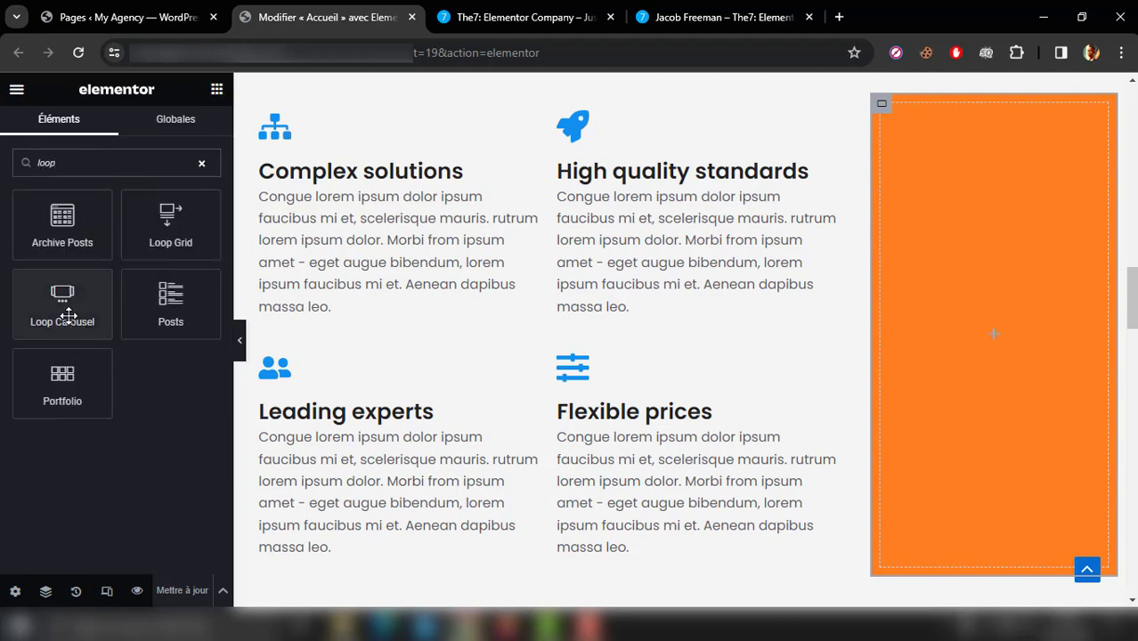
pyautogui.moveTo(68, 315); pyautogui.dragTo(951, 271)
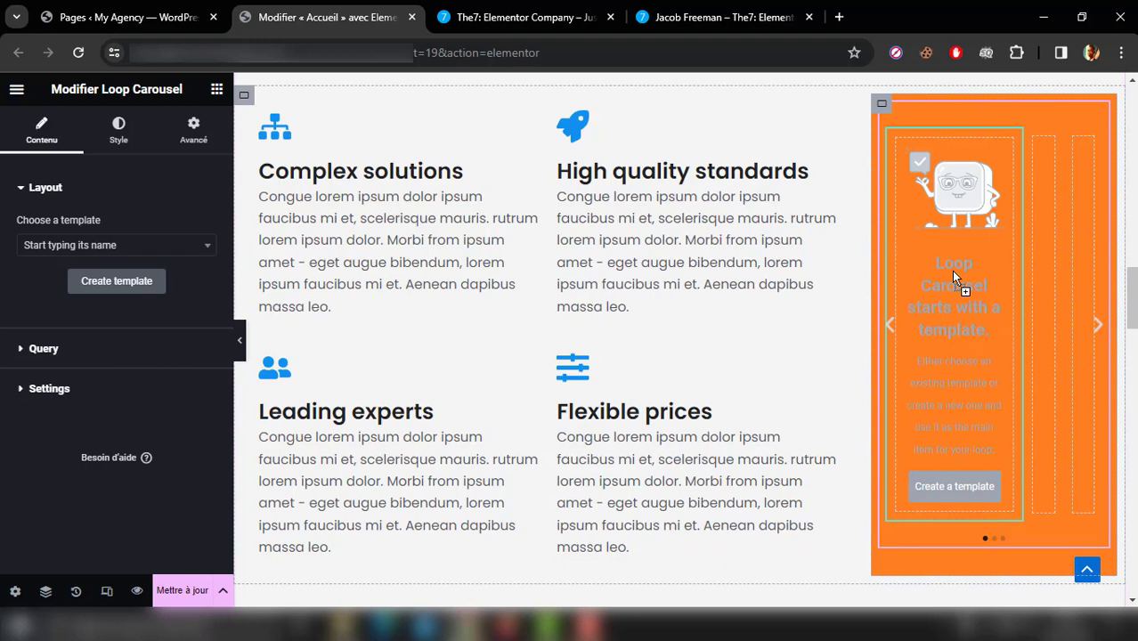
# Step: Set the Loop Carousel's query source to Equipes
pyautogui.click(45, 349)
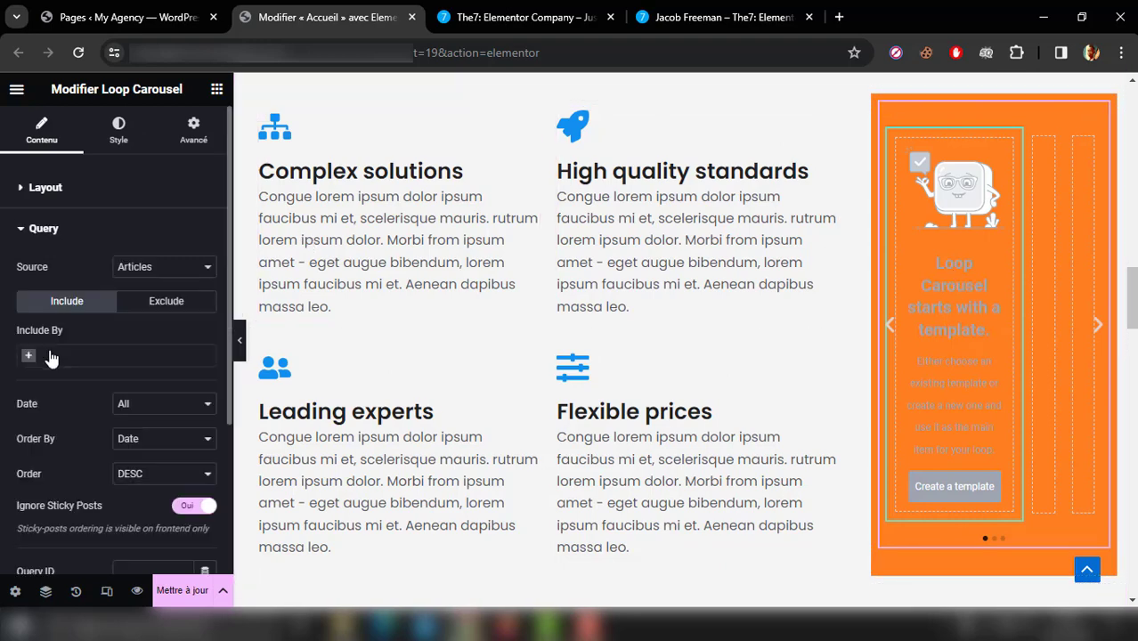
pyautogui.click(148, 269)
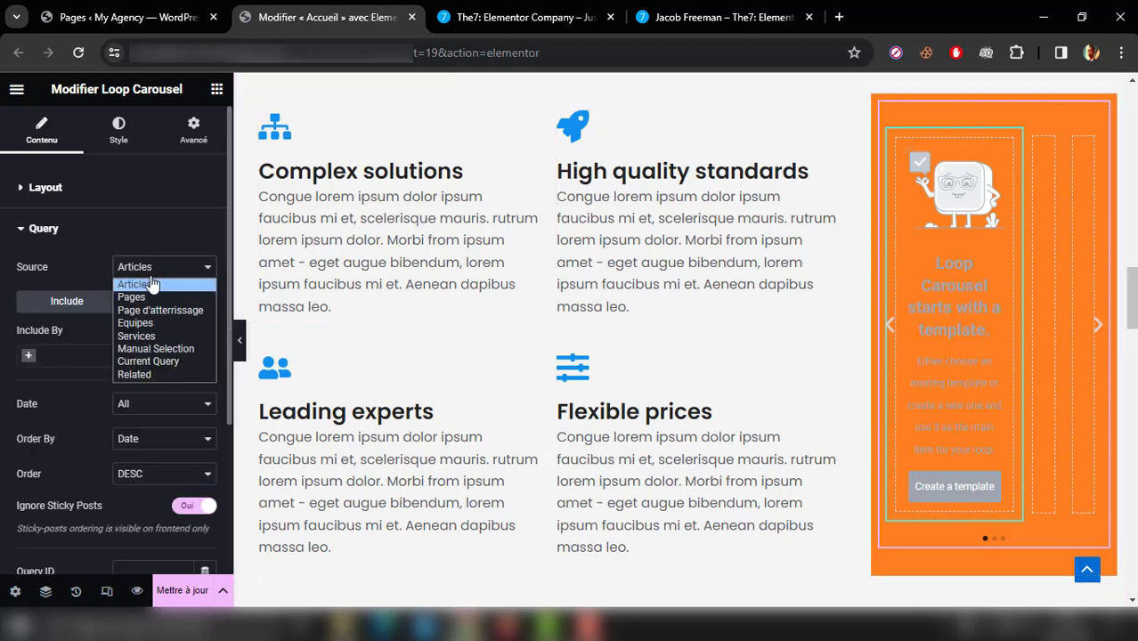
pyautogui.click(155, 324)
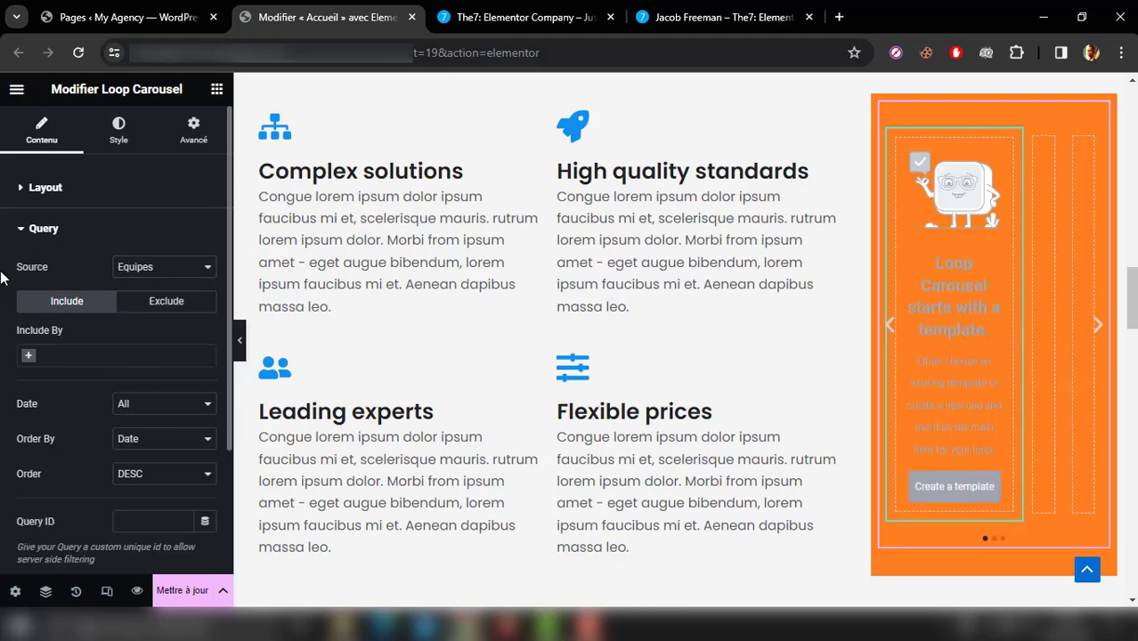
# Step: Review the Loop Carousel's playback settings and turn off Autoplay
pyautogui.scroll(-3, 2, 279)
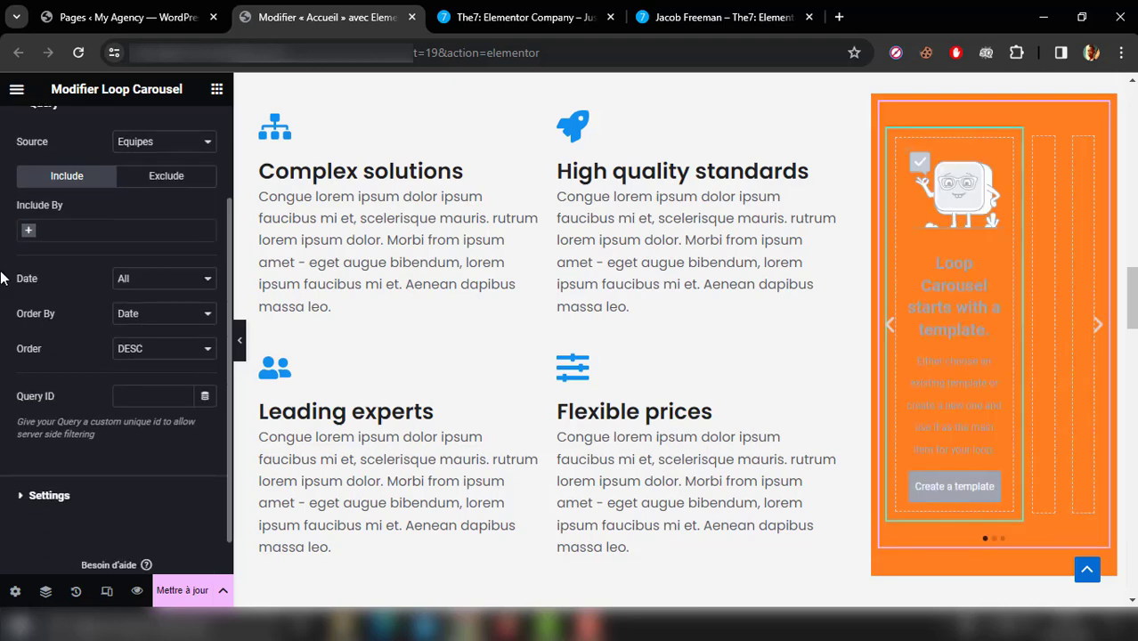
pyautogui.click(50, 498)
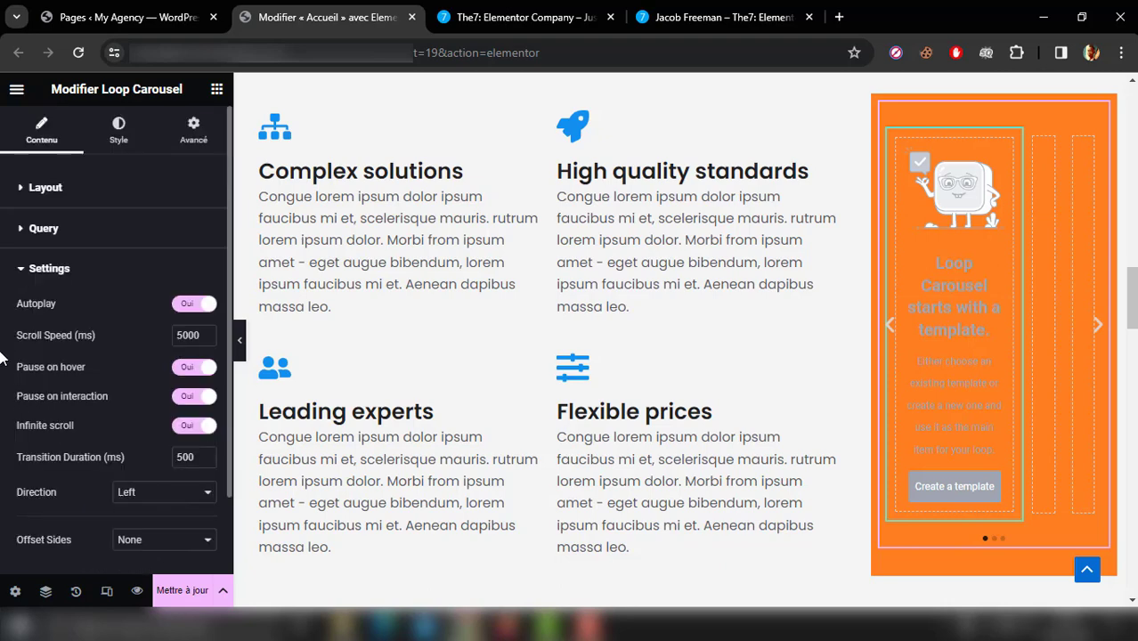
pyautogui.scroll(-1, 4, 374)
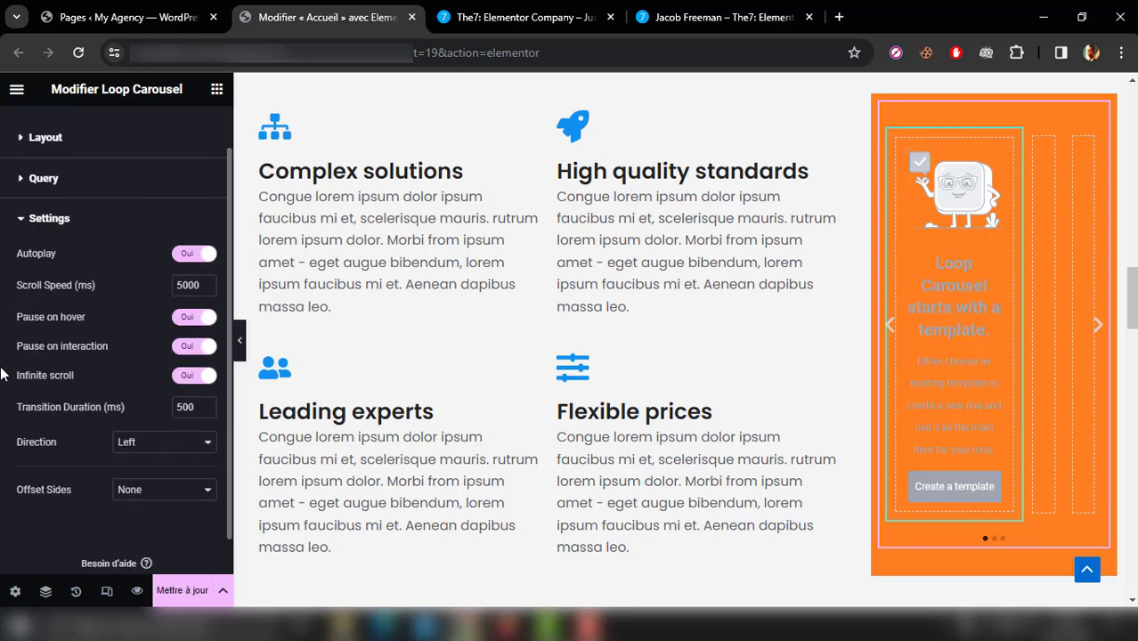
pyautogui.scroll(1, 3, 374)
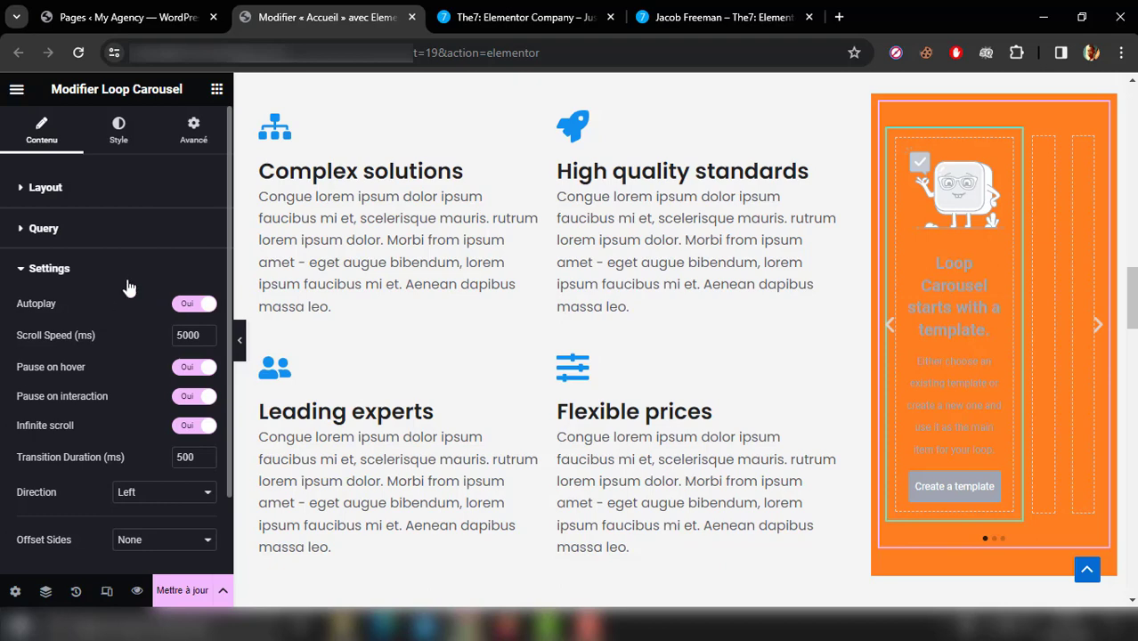
pyautogui.click(200, 305)
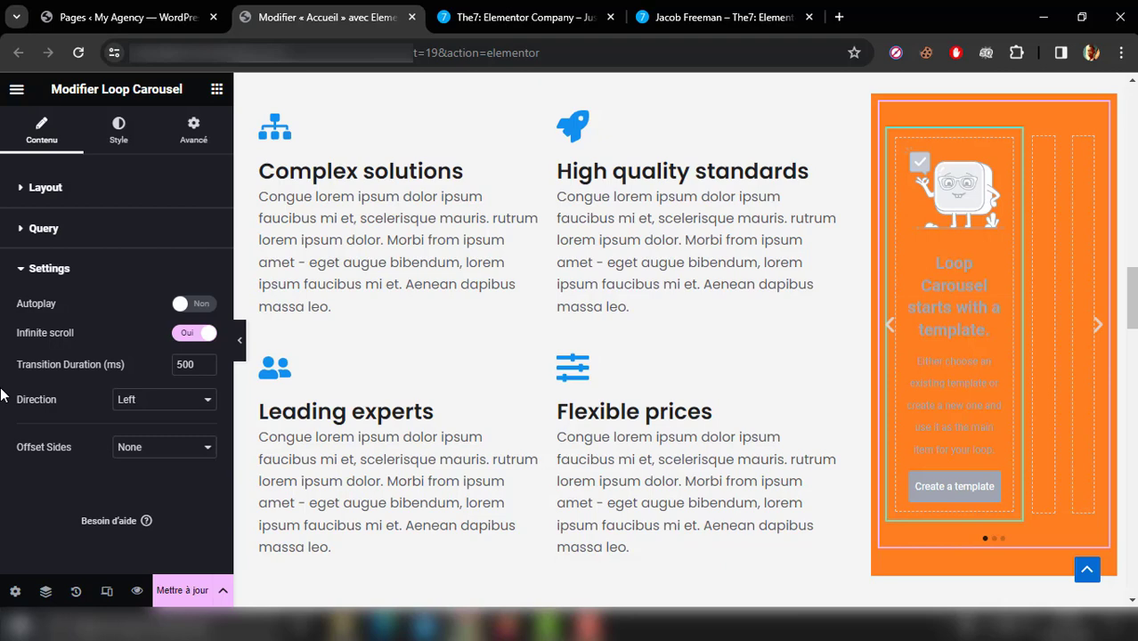
# Step: Create an empty loop template for the Loop Carousel, saving the page changes, and return to the Accueil page
pyautogui.click(83, 189)
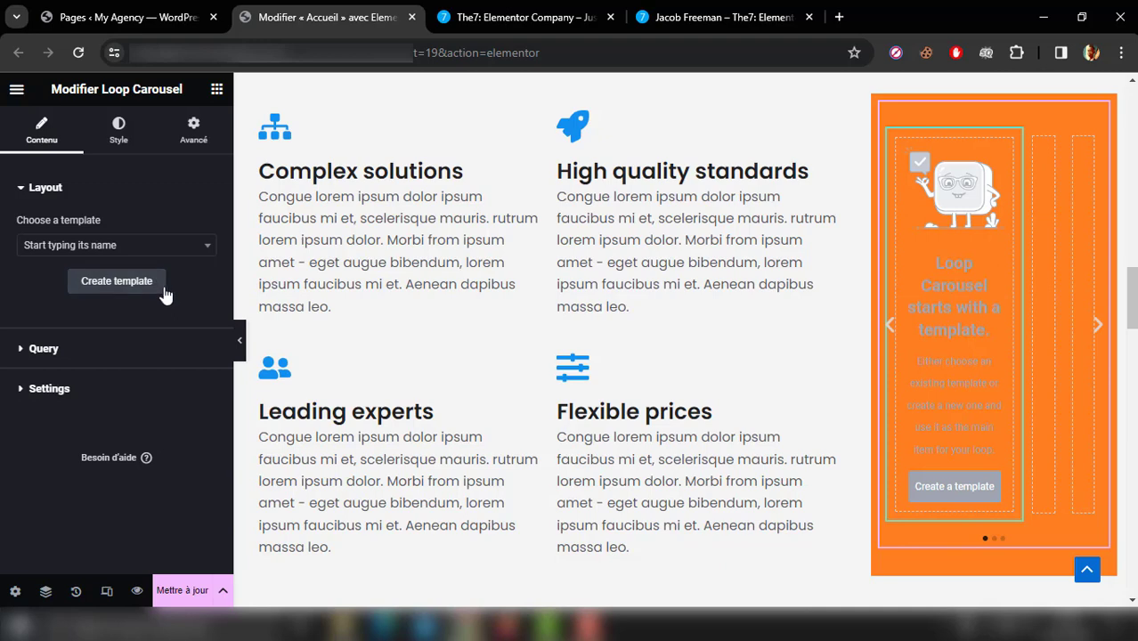
pyautogui.click(46, 591)
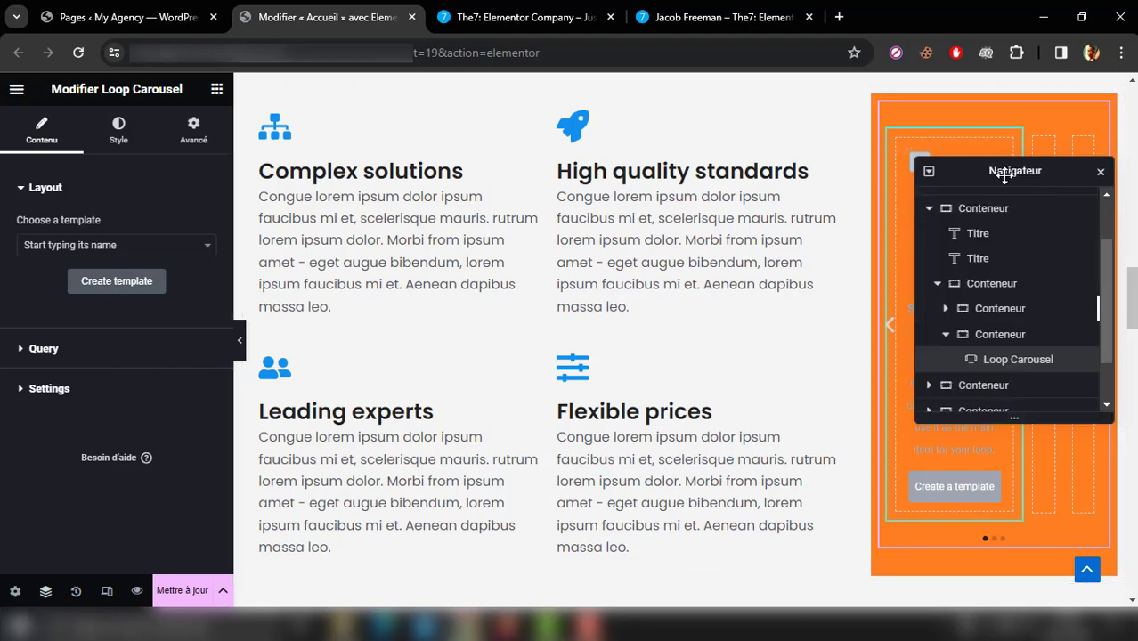
pyautogui.moveTo(999, 172); pyautogui.dragTo(570, 169)
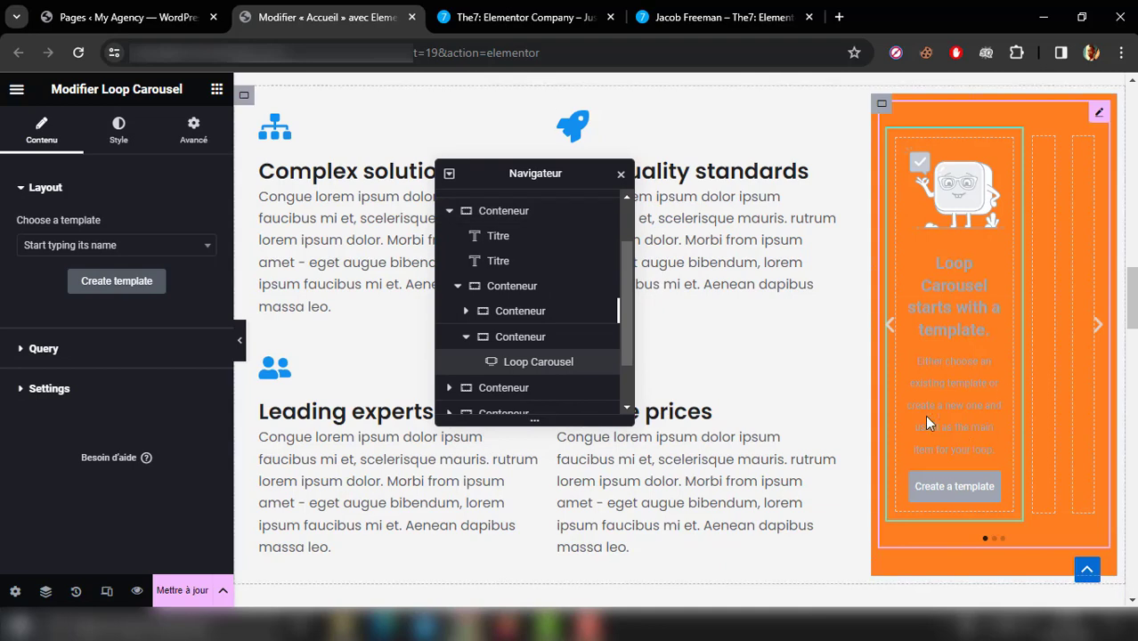
pyautogui.click(621, 175)
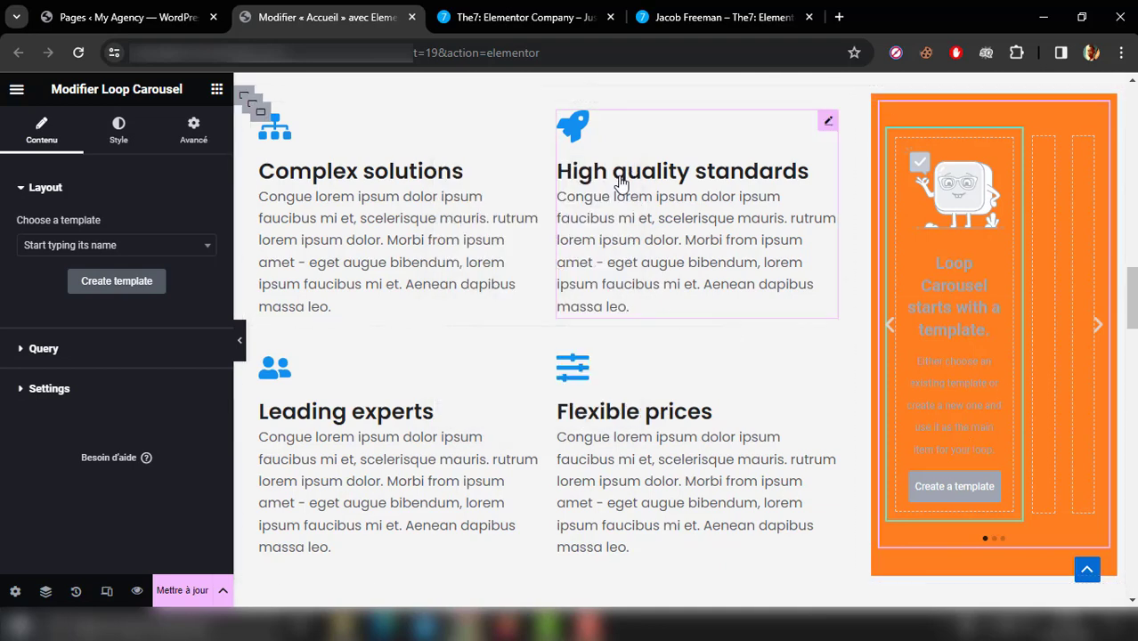
pyautogui.click(152, 295)
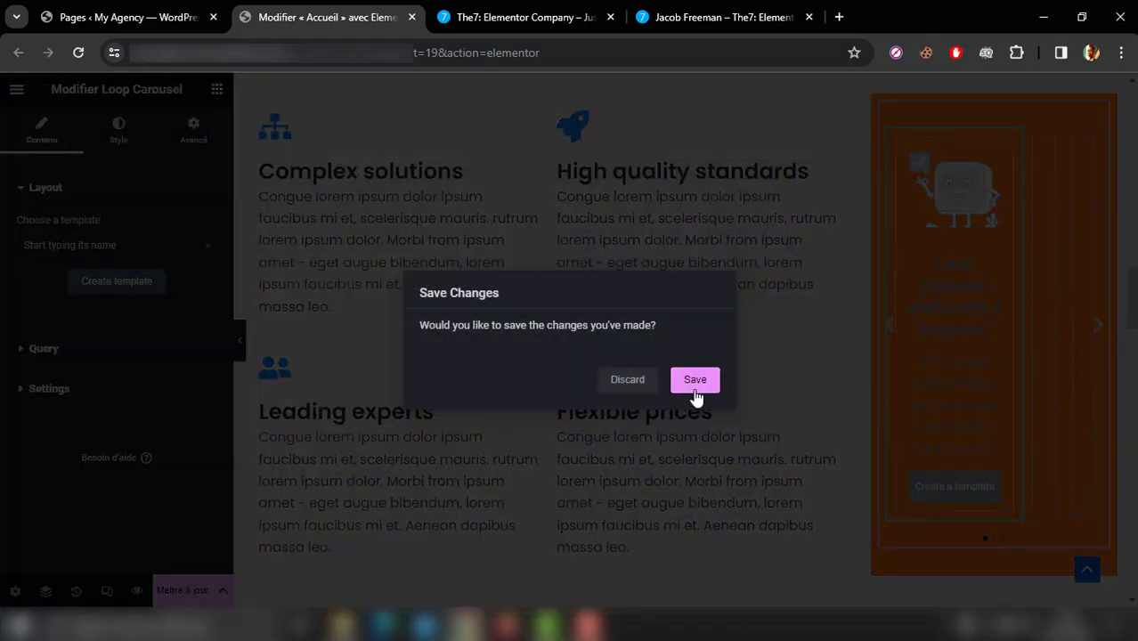
pyautogui.click(694, 381)
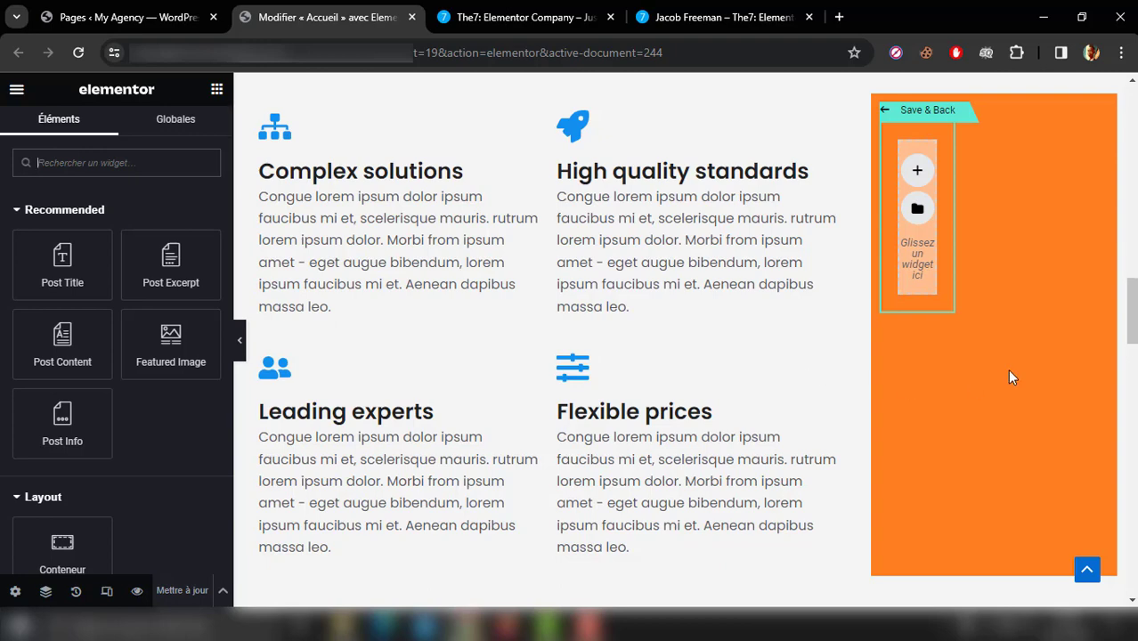
pyautogui.click(923, 111)
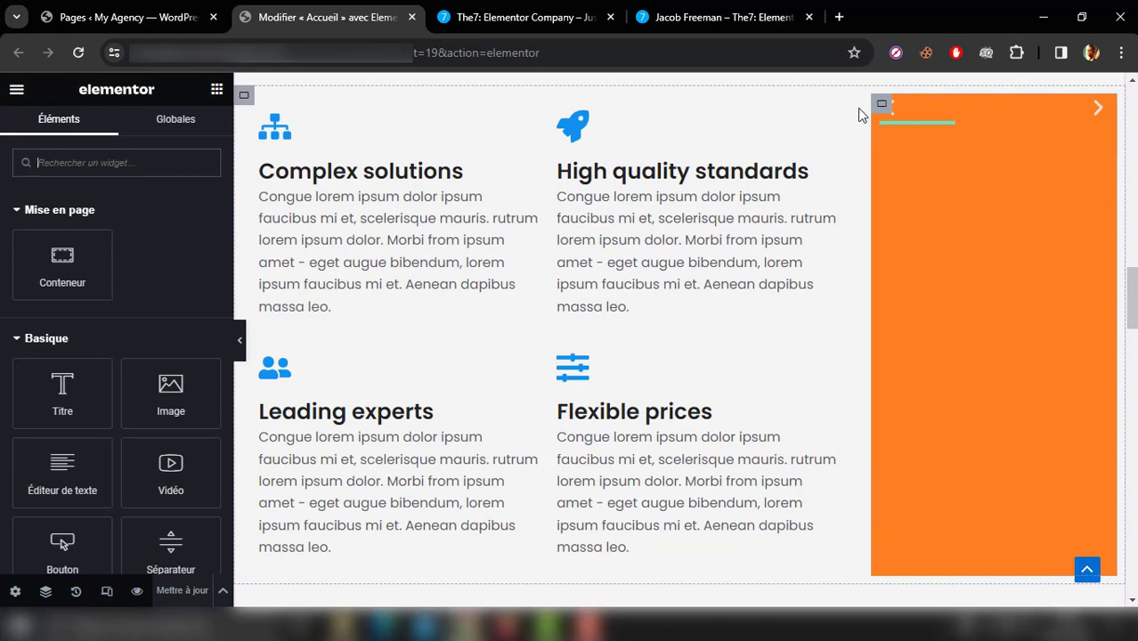
# Step: Select the Loop Carousel inside the orange container through the page structure and set its slides on display to 1
pyautogui.click(883, 107)
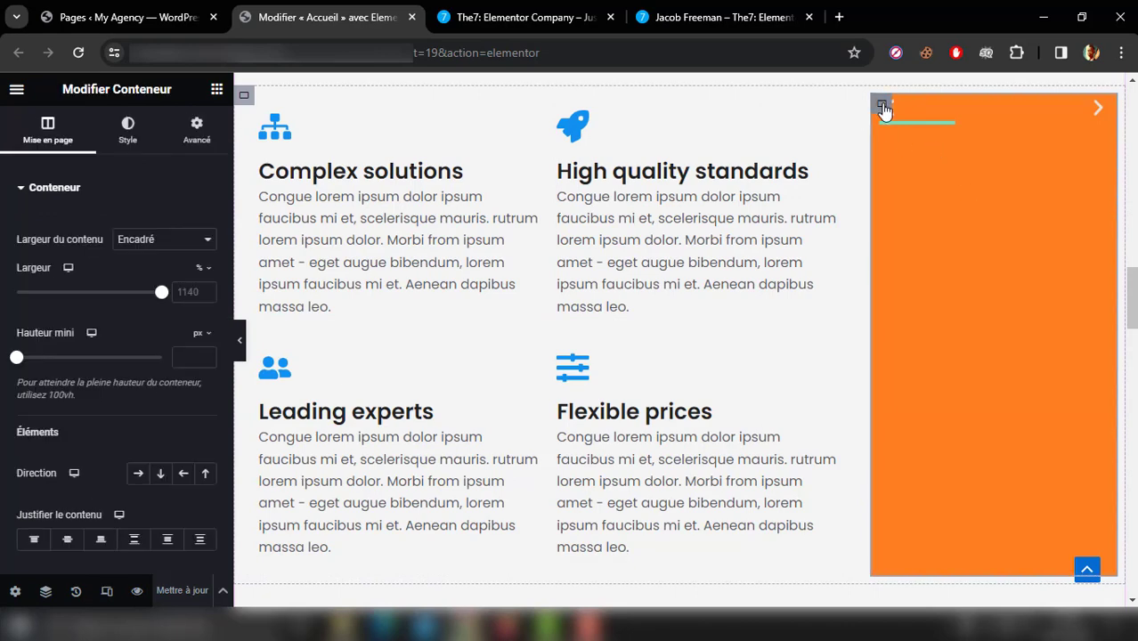
pyautogui.click(45, 590)
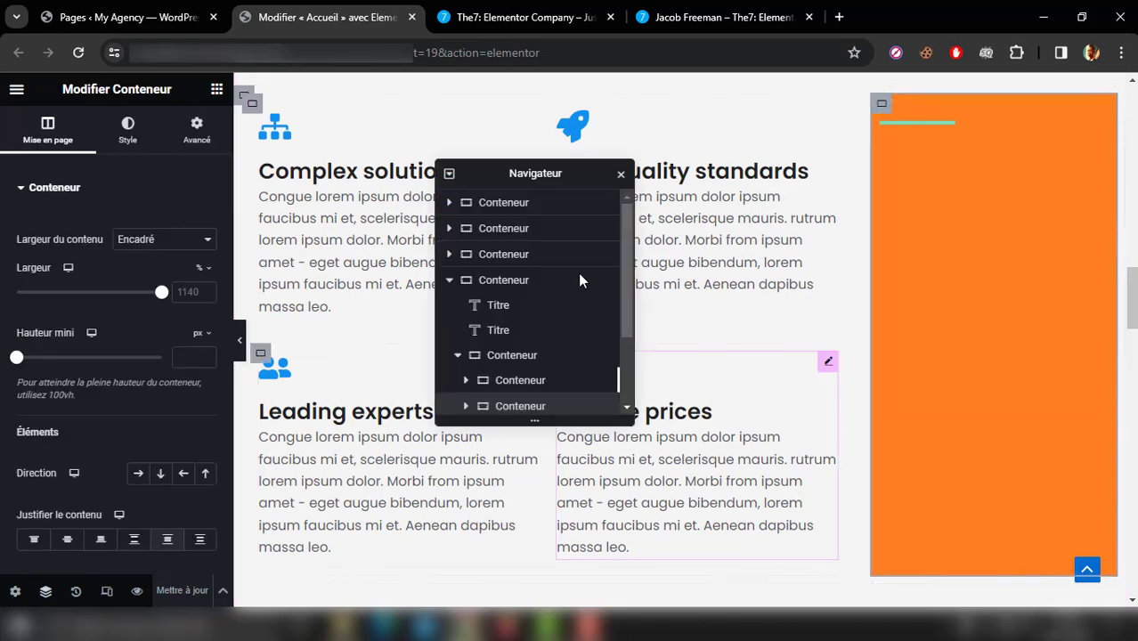
pyautogui.moveTo(628, 319); pyautogui.dragTo(623, 349)
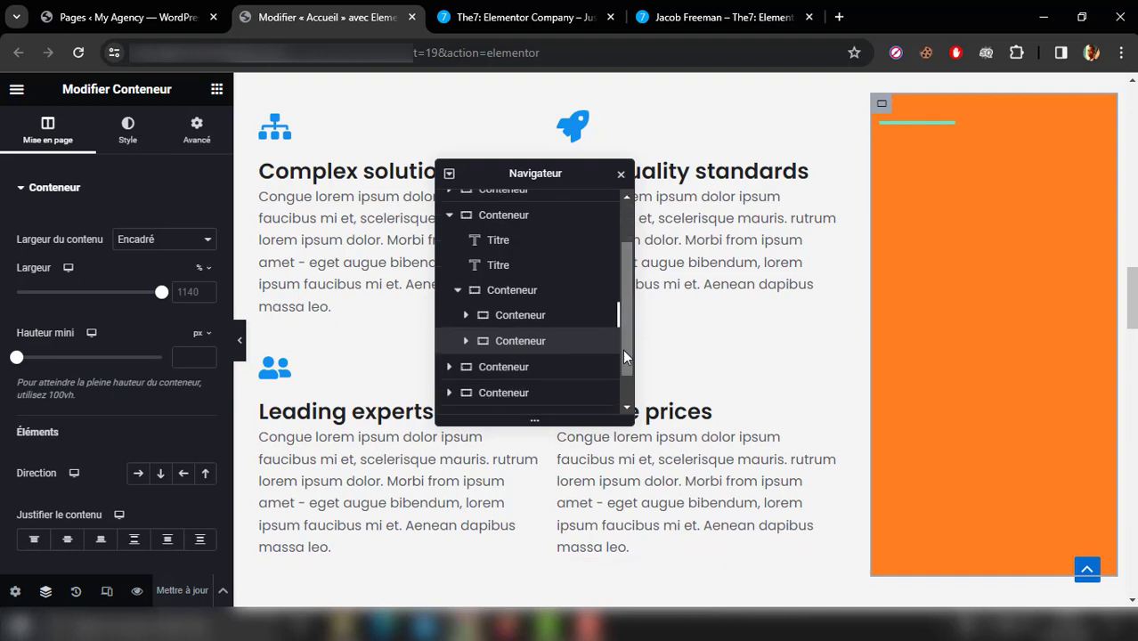
pyautogui.click(467, 342)
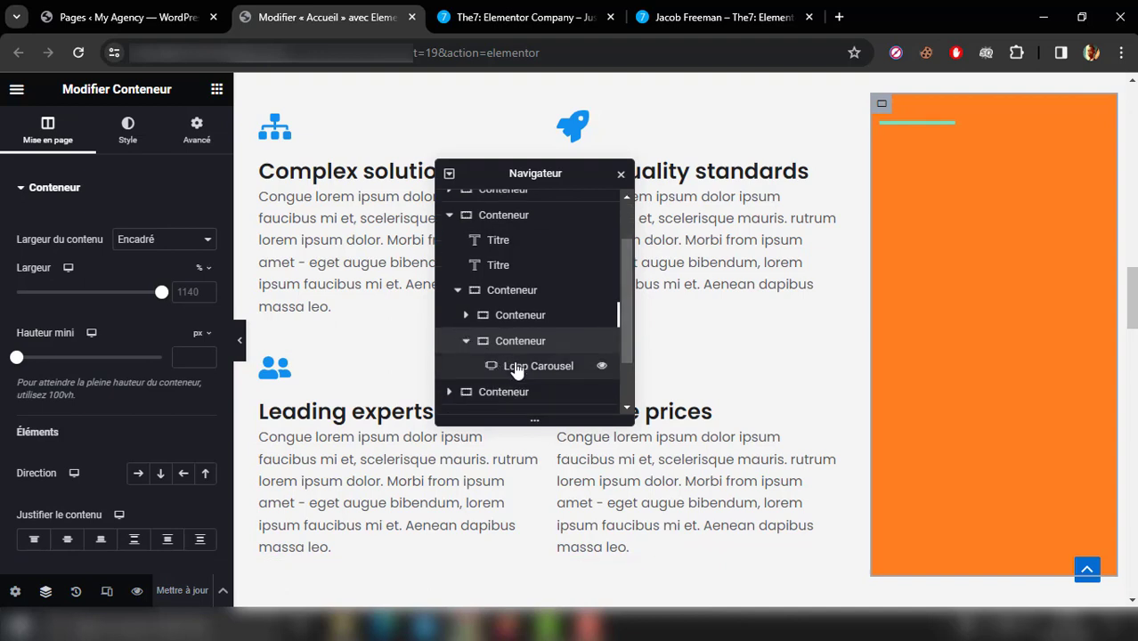
pyautogui.click(518, 369)
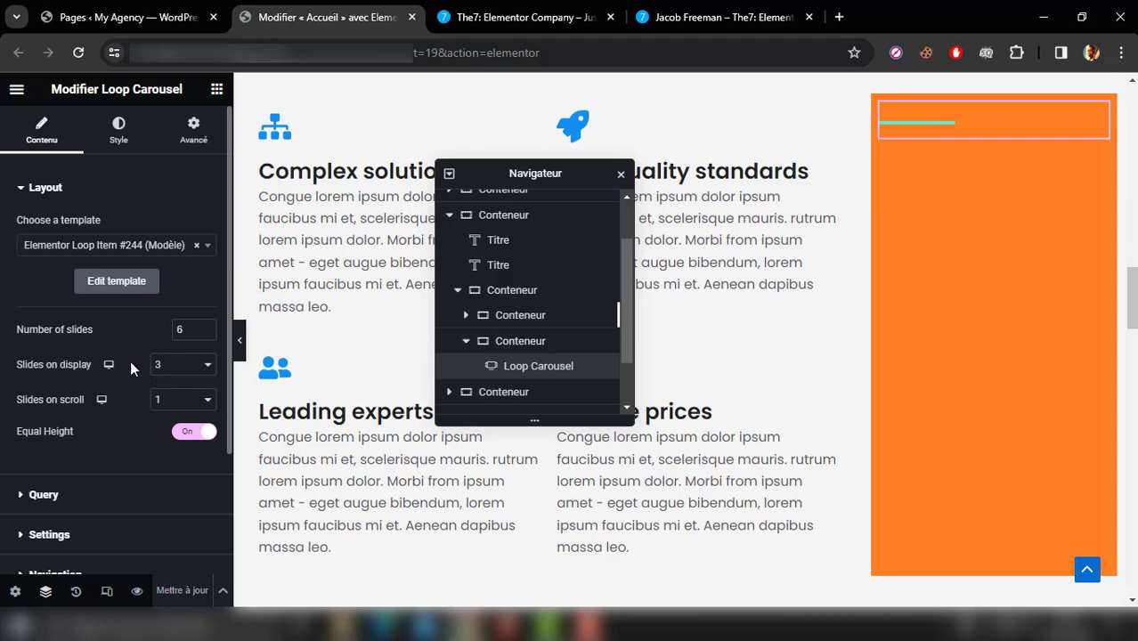
pyautogui.click(178, 372)
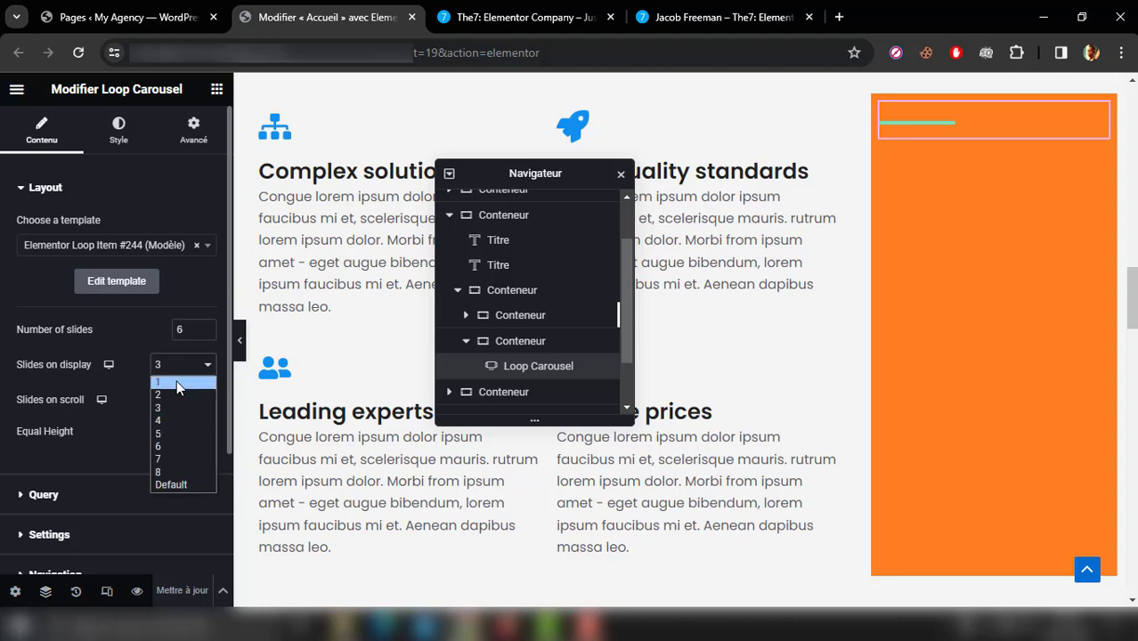
pyautogui.click(177, 381)
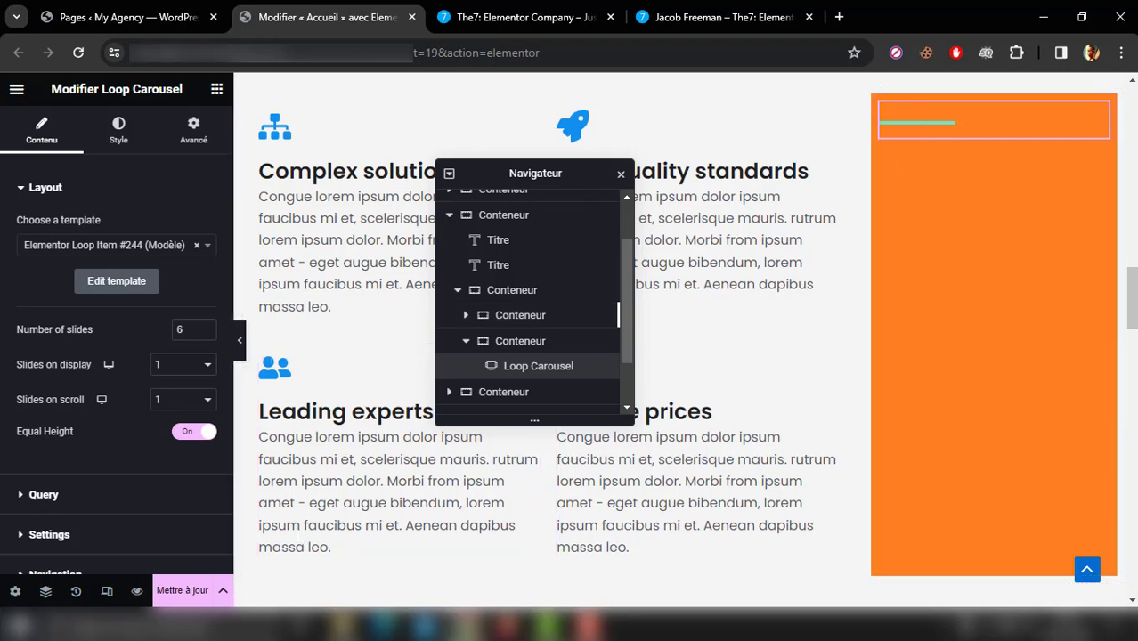
# Step: Open the Loop Carousel's template for editing and add a Featured Image widget to it
pyautogui.click(116, 283)
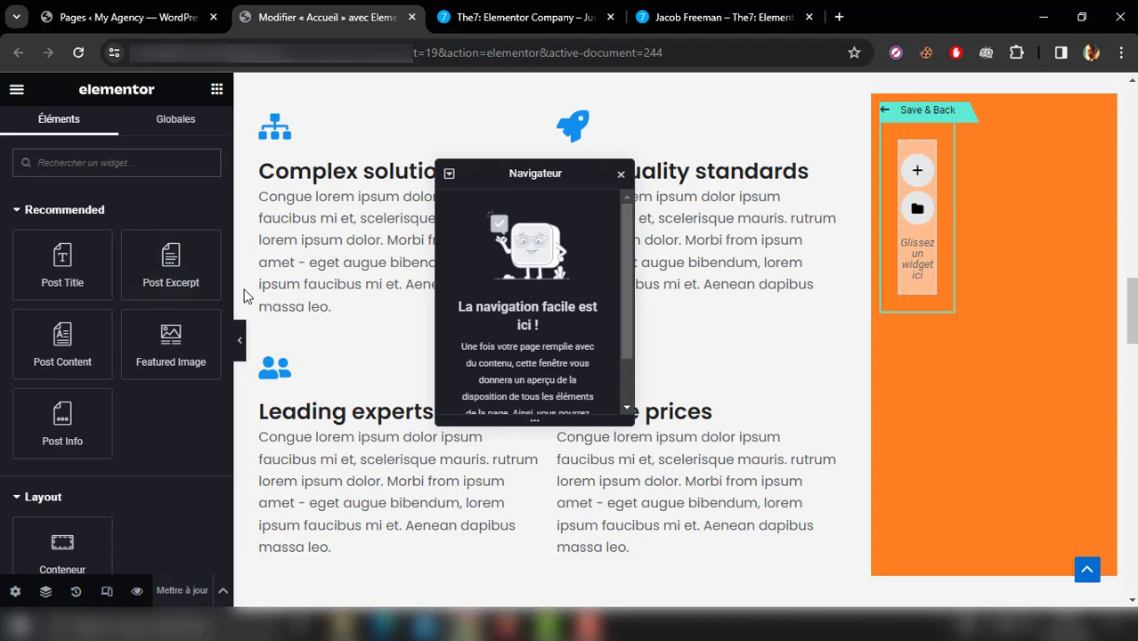
pyautogui.click(532, 9)
pyautogui.click(368, 7)
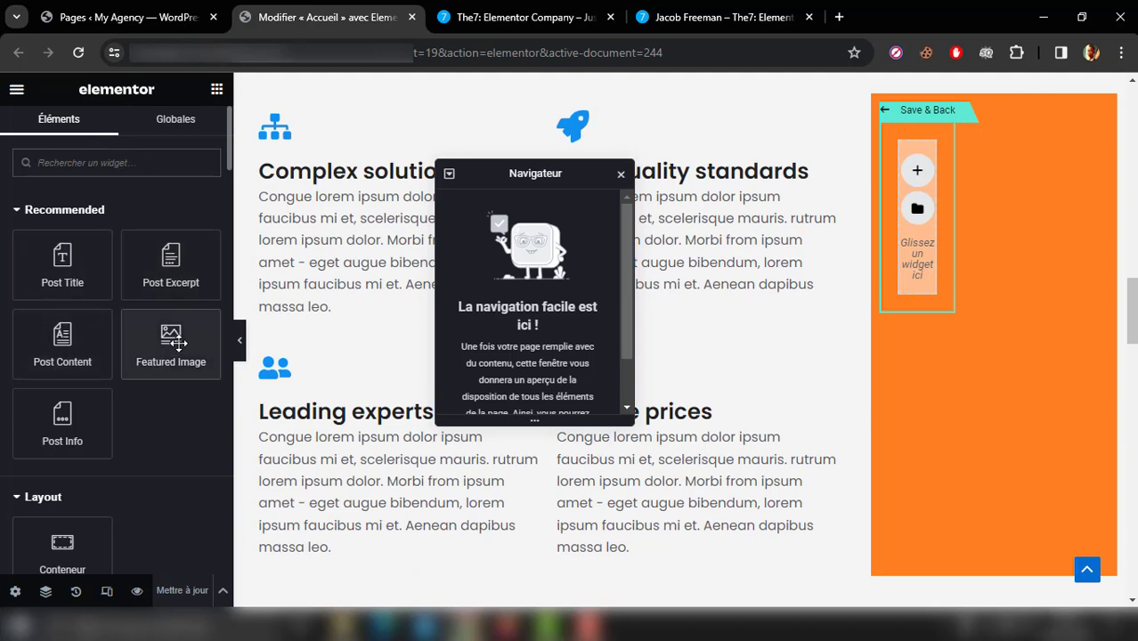
pyautogui.moveTo(167, 338); pyautogui.dragTo(918, 176)
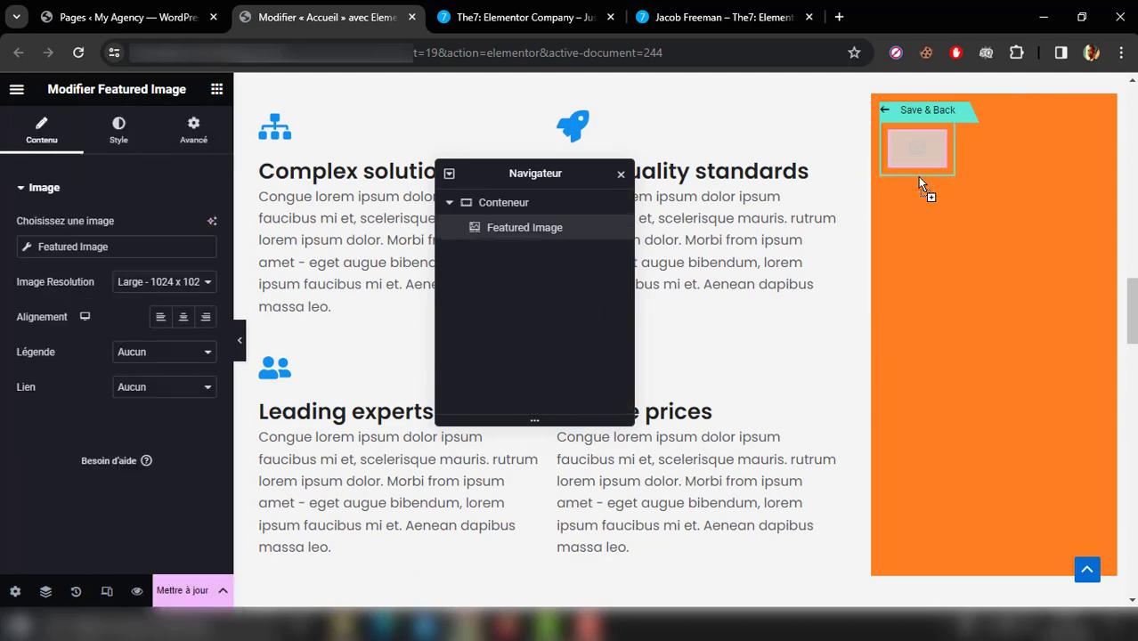
# Step: Check the demo's team card and add a Post Title widget below the featured image in the loop template
pyautogui.click(534, 7)
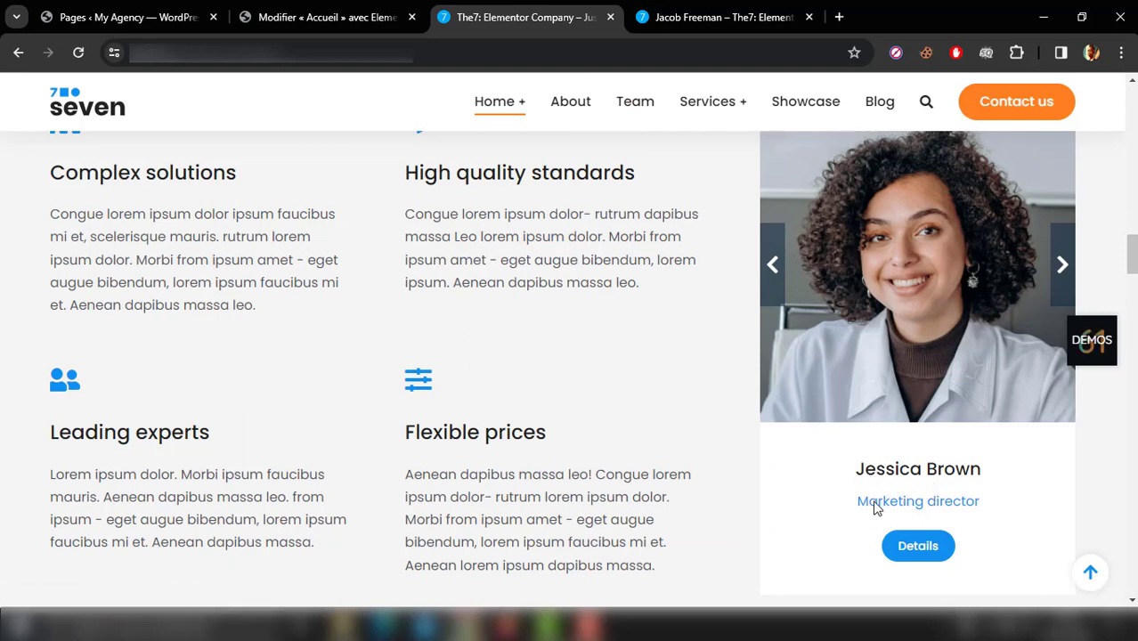
pyautogui.click(359, 7)
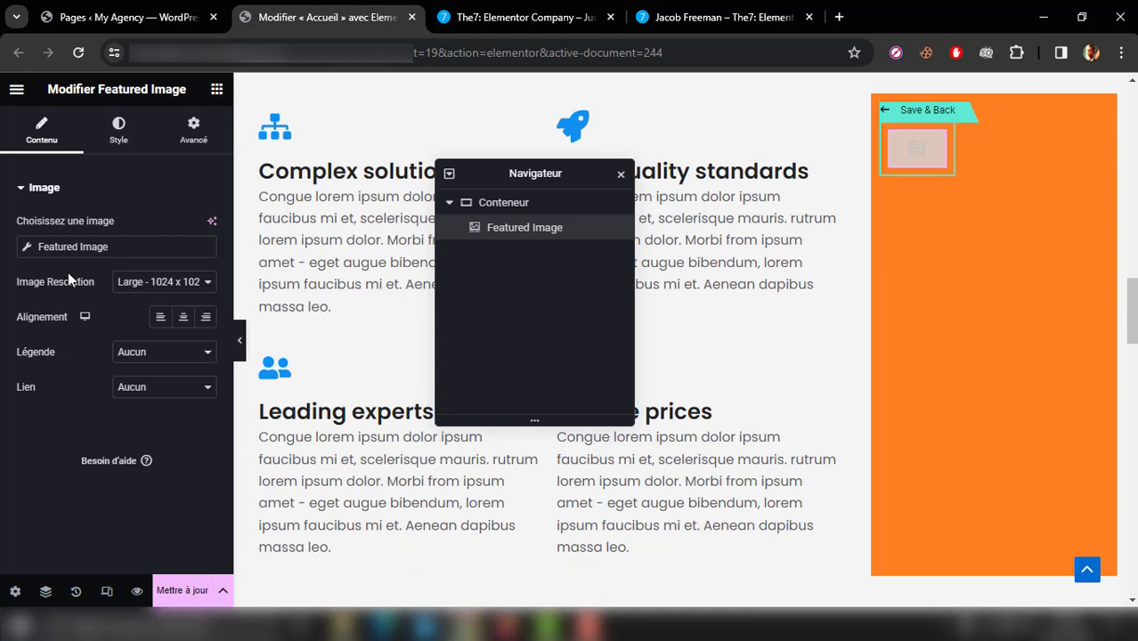
pyautogui.click(216, 89)
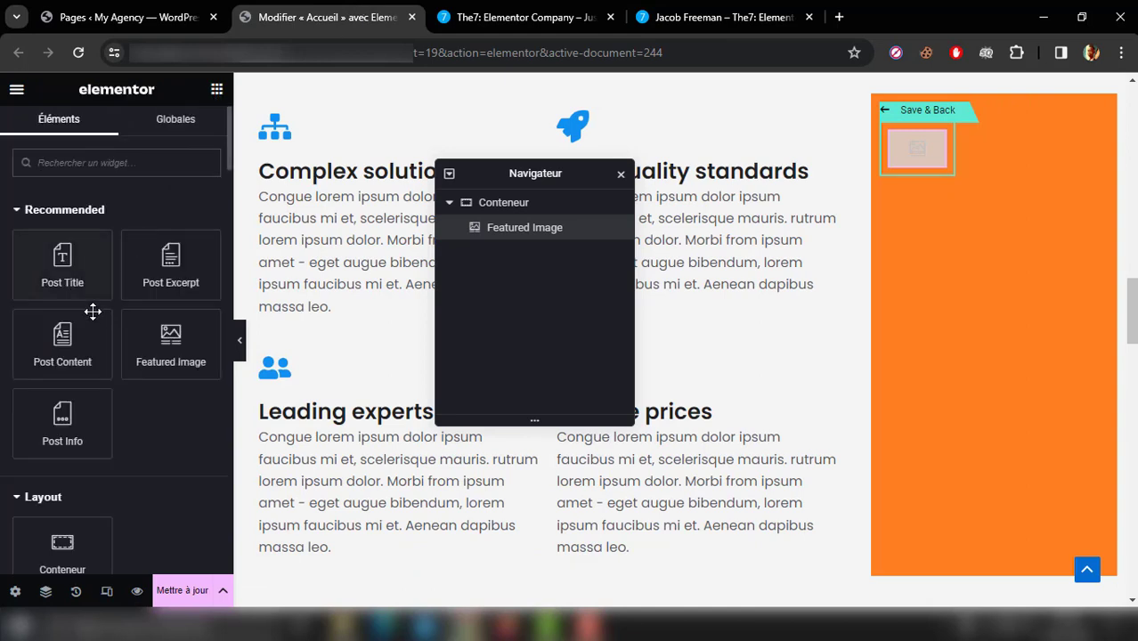
pyautogui.moveTo(49, 282); pyautogui.dragTo(917, 166)
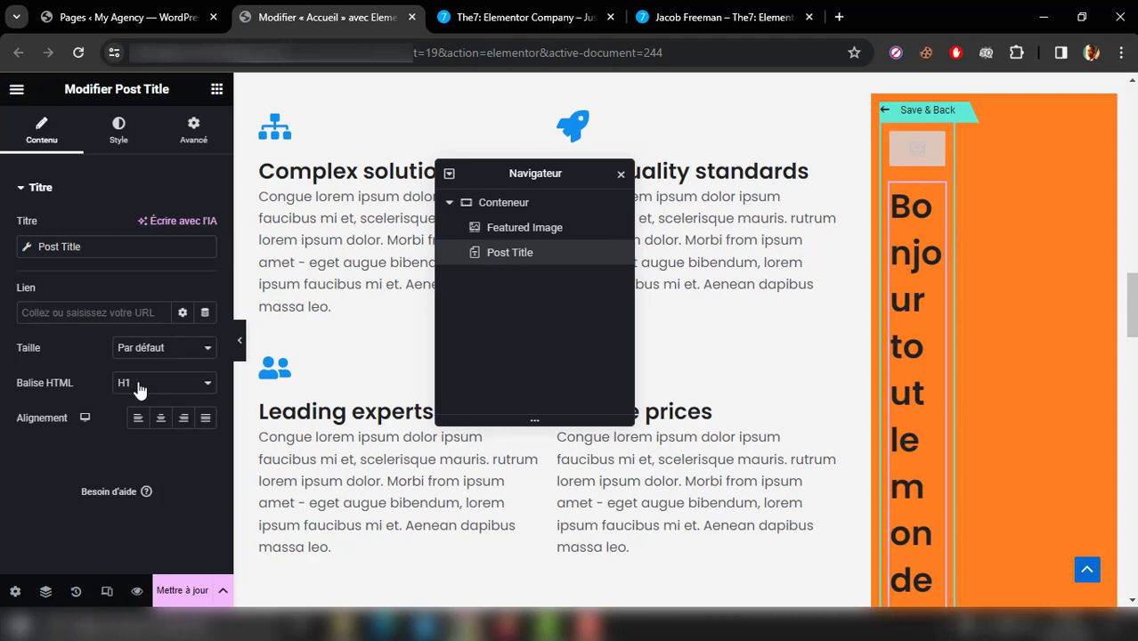
# Step: Set the loop template's preview to the Equipe post type and apply it
pyautogui.click(14, 595)
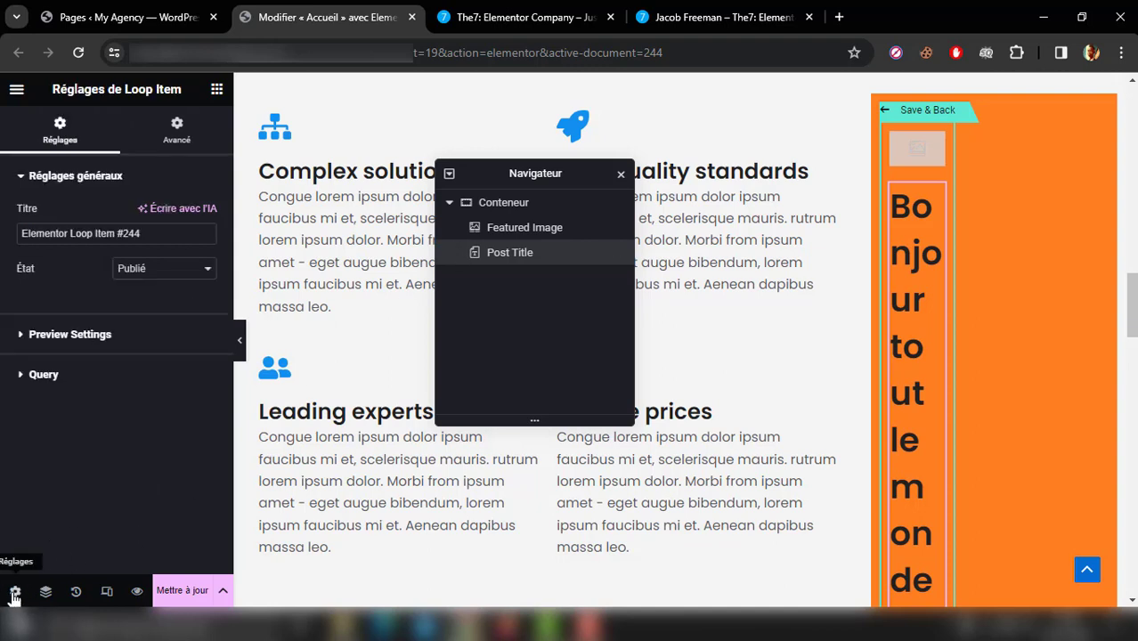
pyautogui.click(167, 341)
pyautogui.click(163, 331)
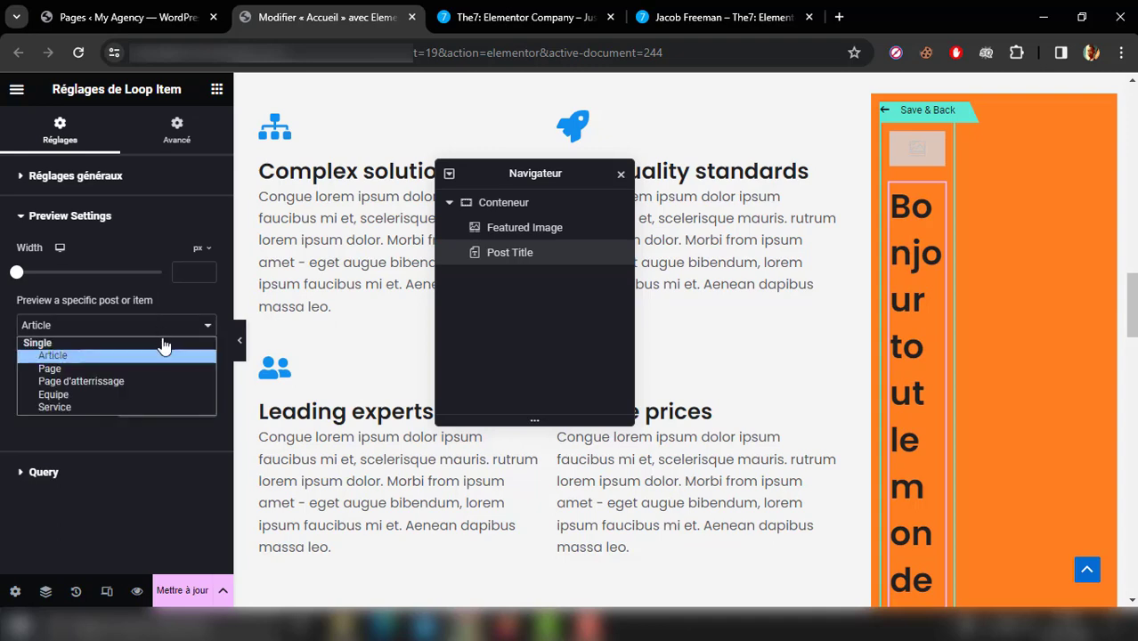
pyautogui.click(152, 395)
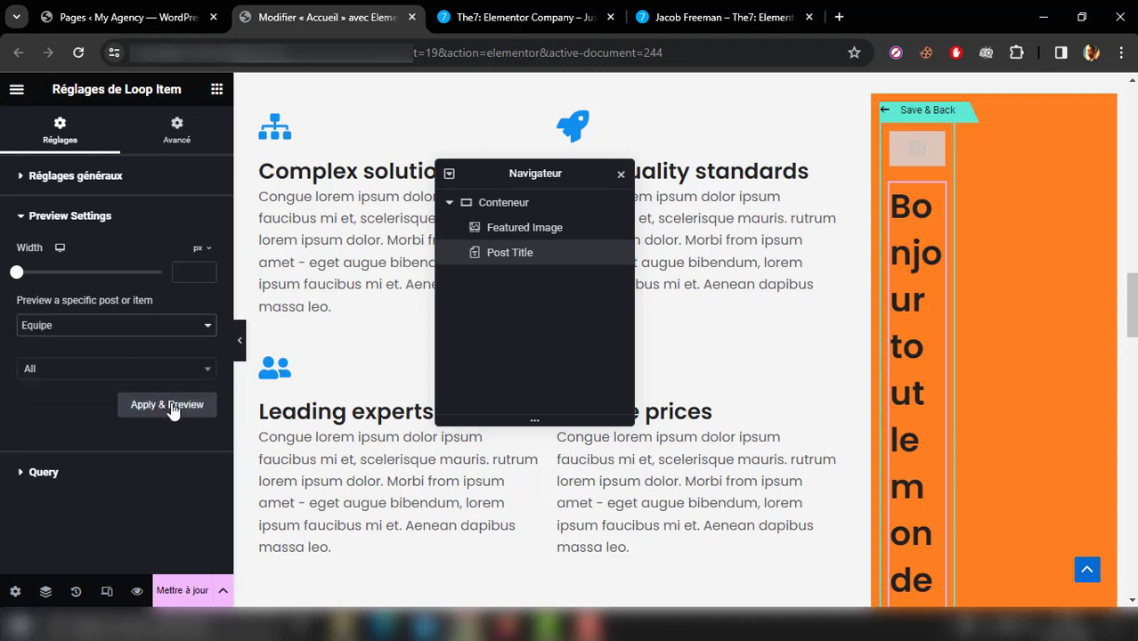
pyautogui.click(171, 406)
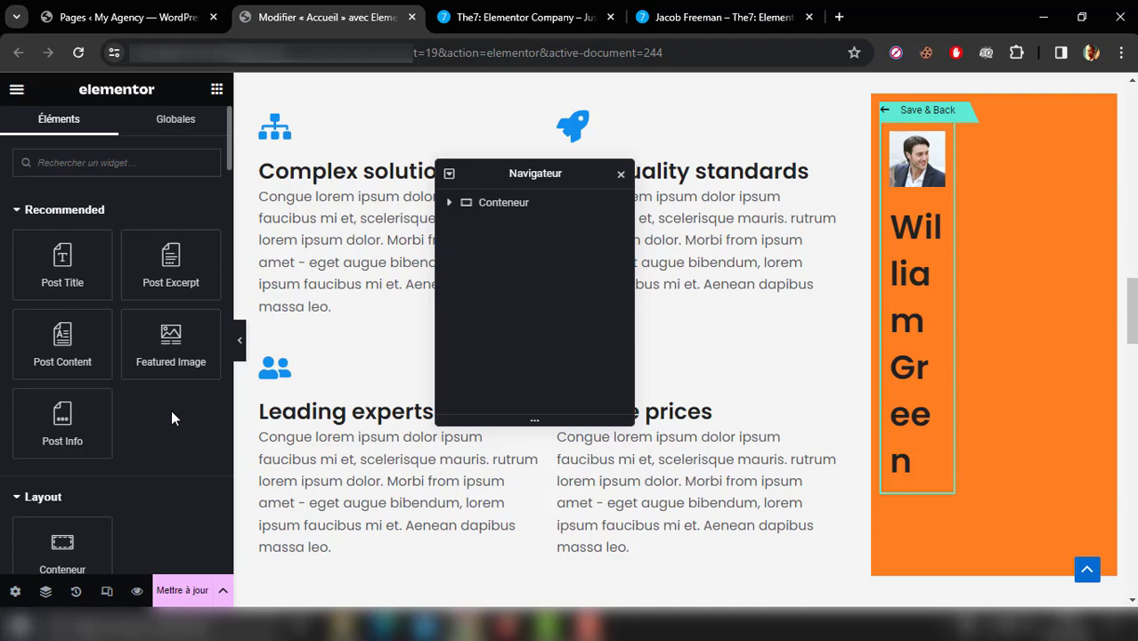
# Step: Compare the card with the demo, then set the Post Title's HTML tag to H4 and centre its text
pyautogui.click(525, 11)
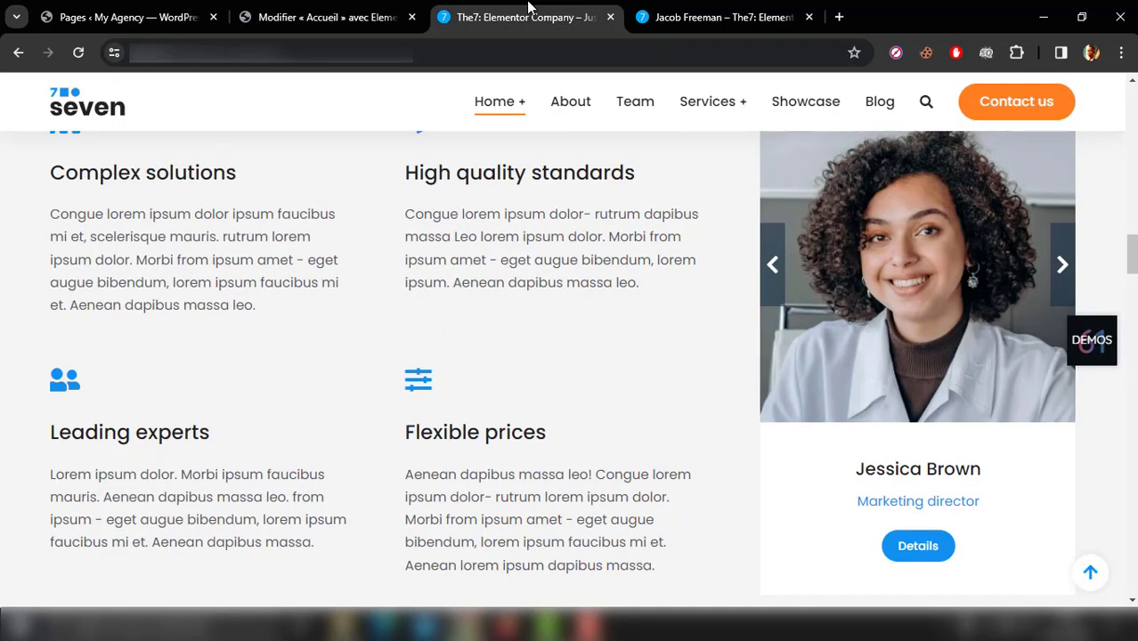
pyautogui.click(346, 9)
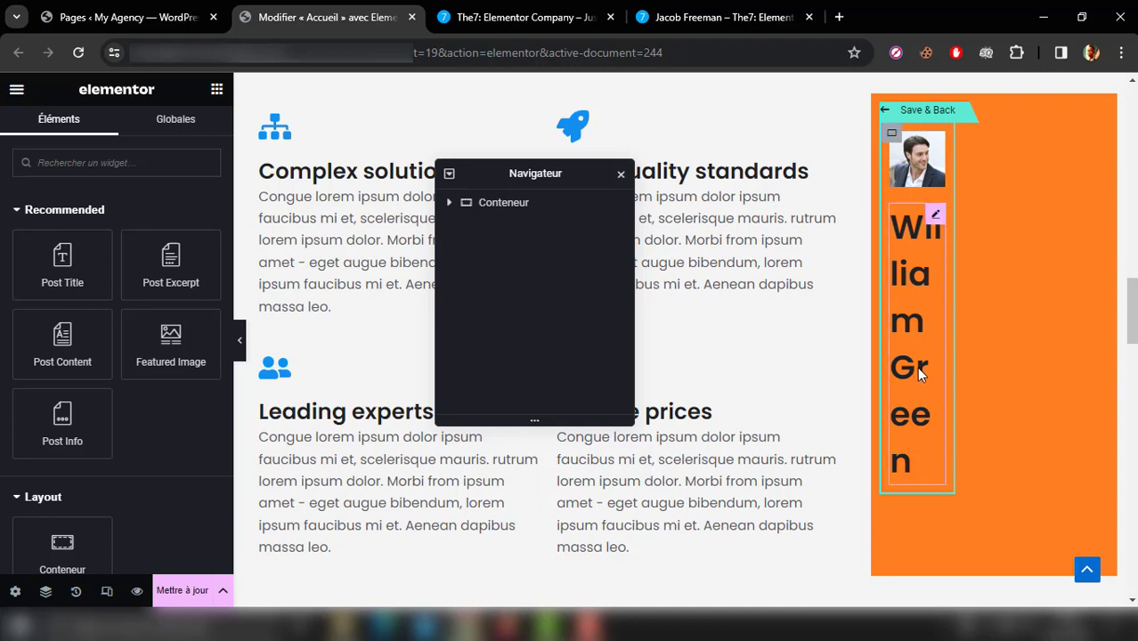
pyautogui.click(526, 13)
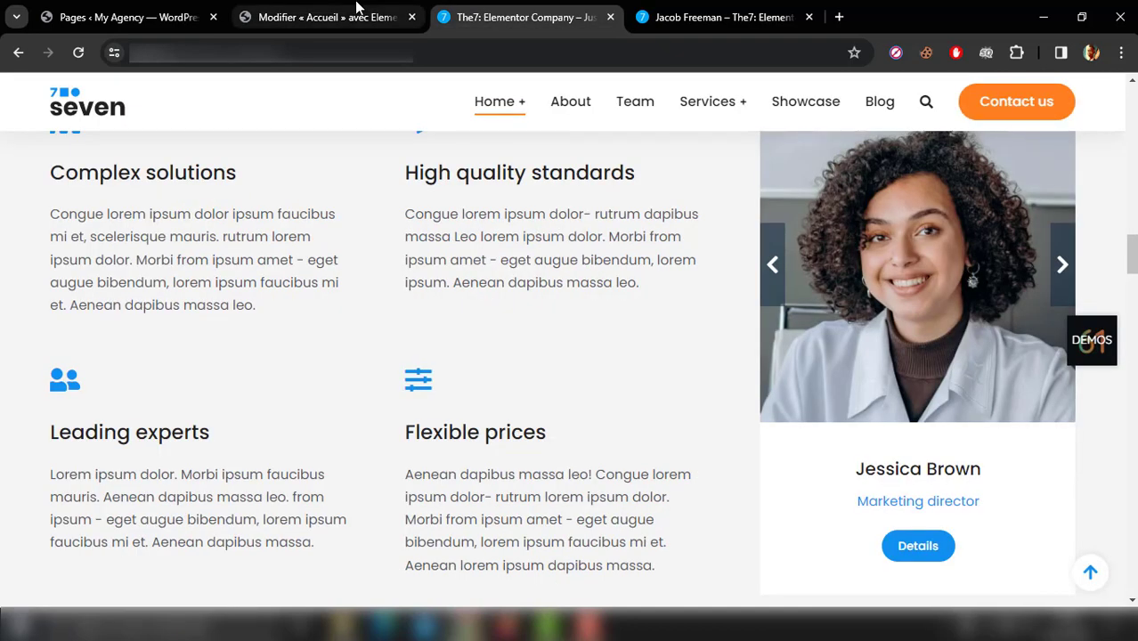
pyautogui.click(361, 9)
pyautogui.click(938, 218)
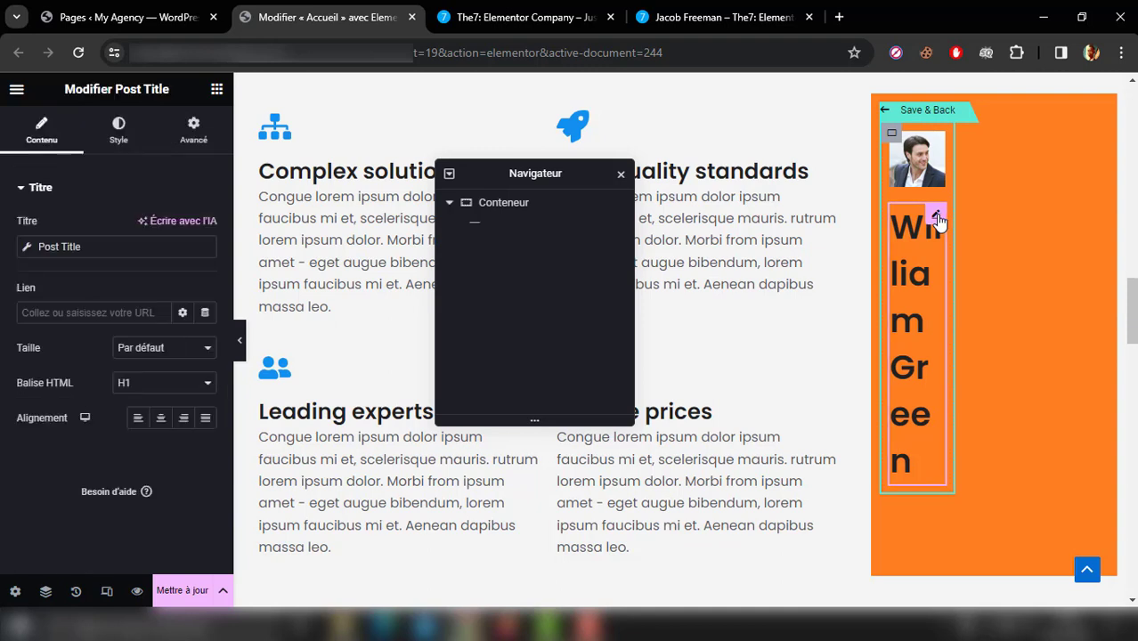
pyautogui.click(132, 384)
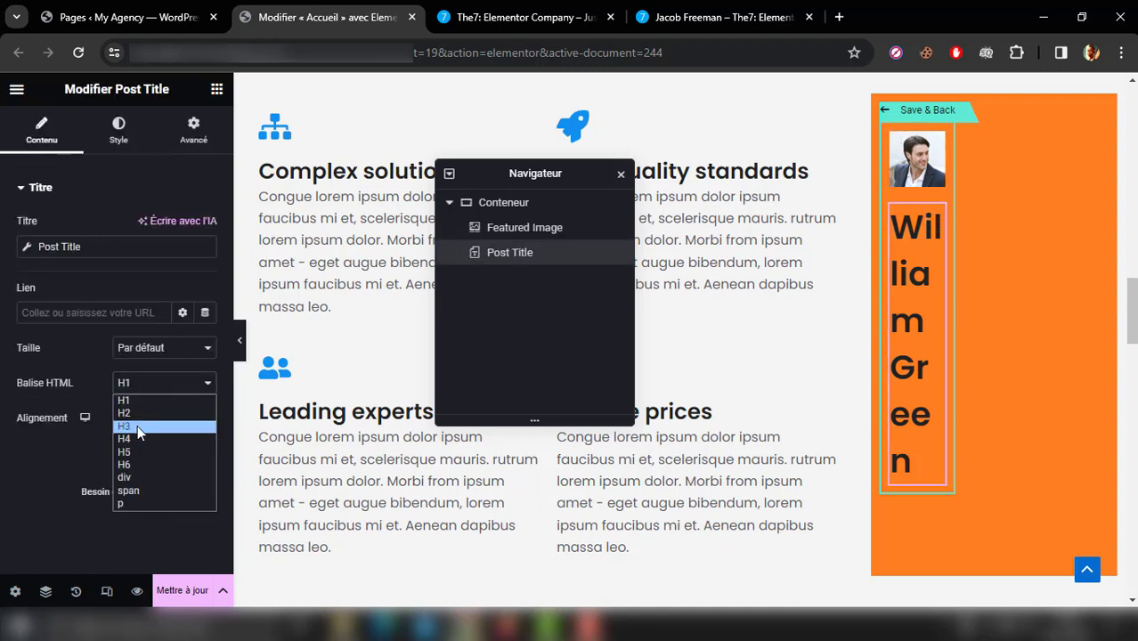
pyautogui.click(138, 425)
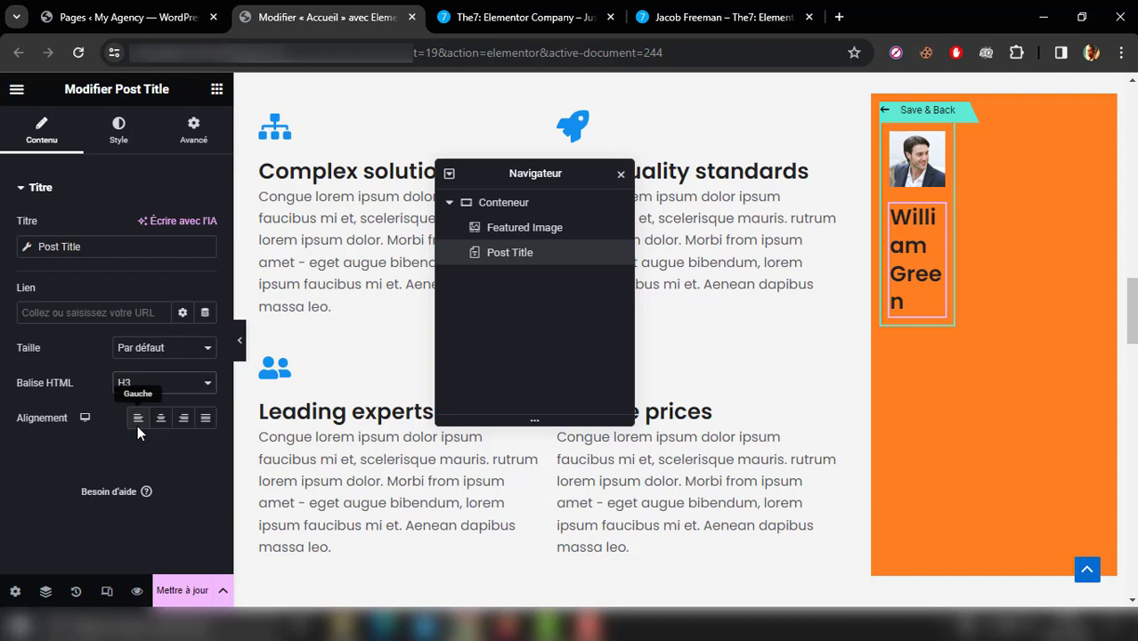
pyautogui.press('Down')
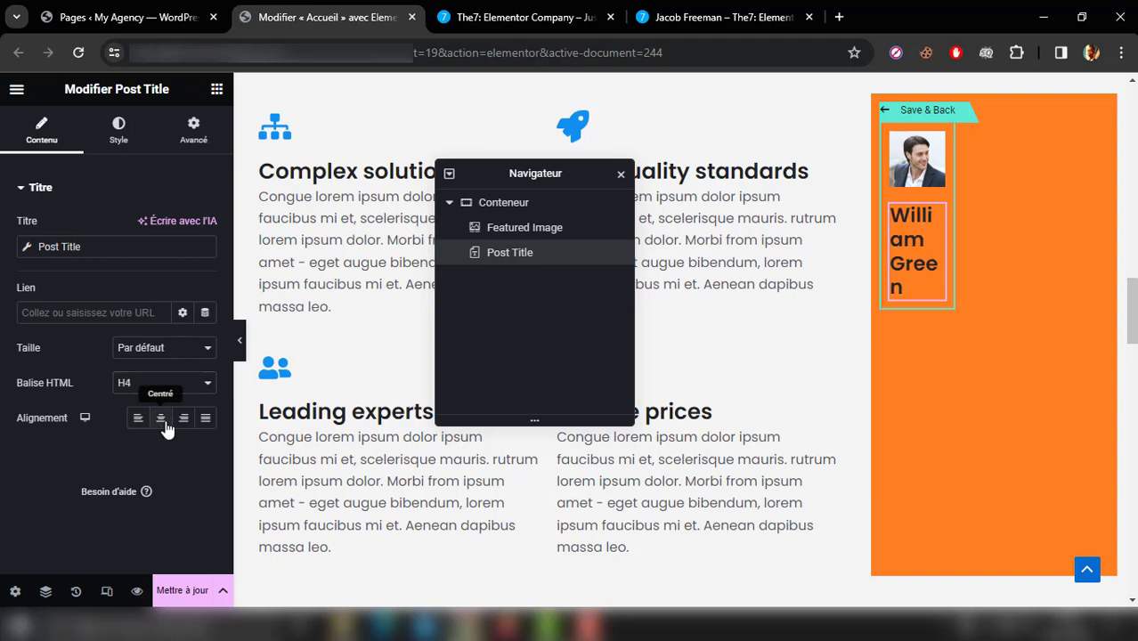
pyautogui.click(162, 423)
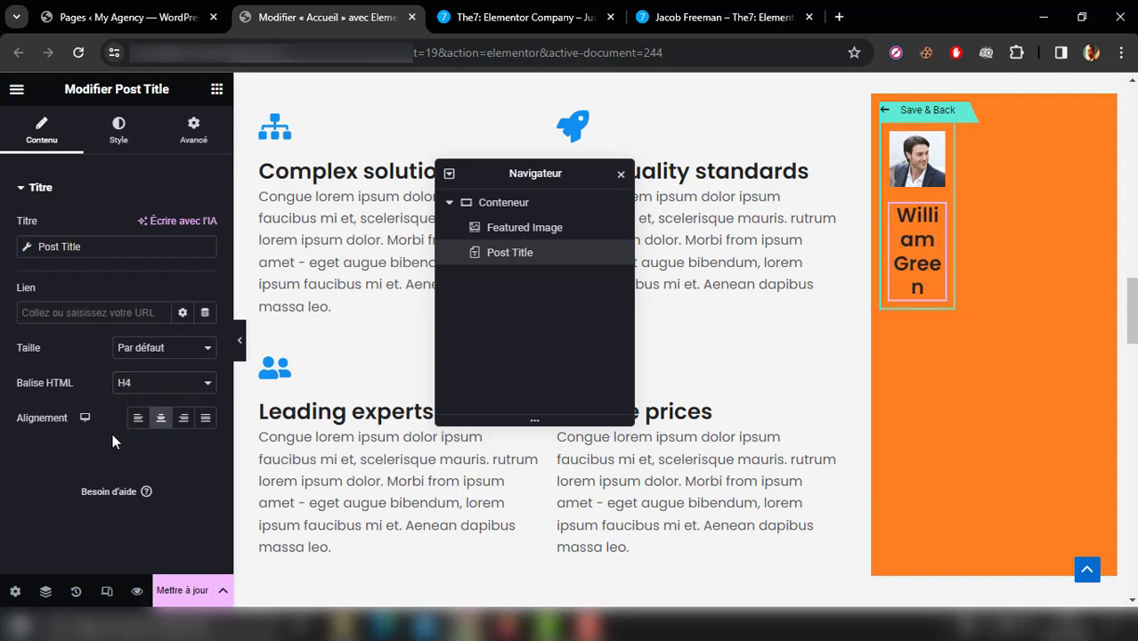
# Step: Set the Post Title's typography to weight 400 (Normal) and size 18 px, comparing it with the demo card
pyautogui.click(119, 129)
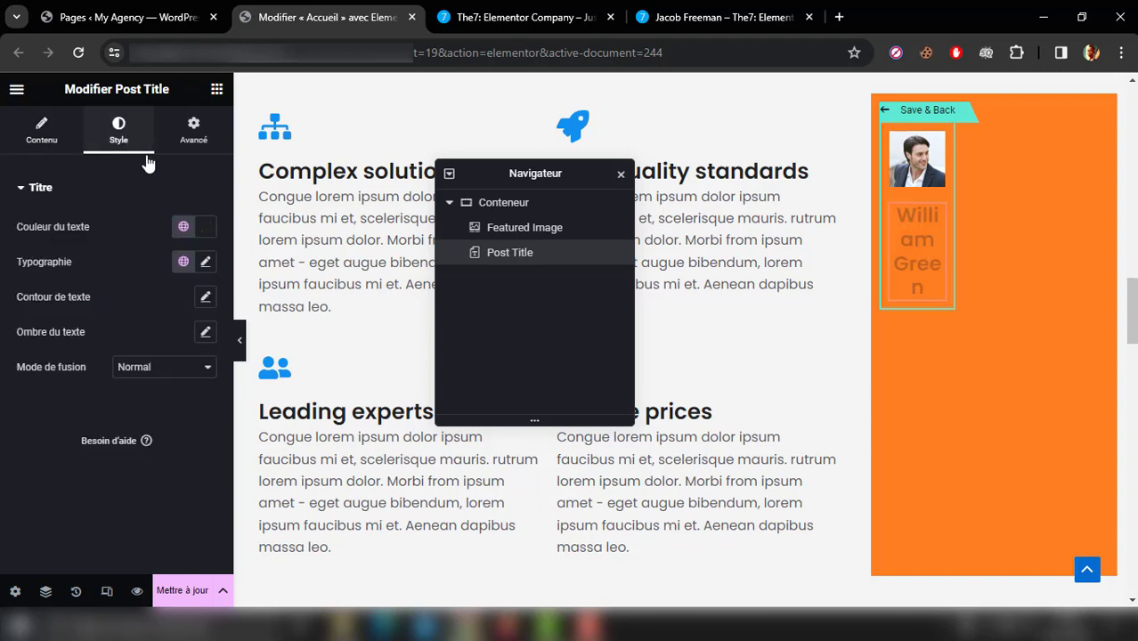
pyautogui.click(182, 228)
pyautogui.click(182, 228)
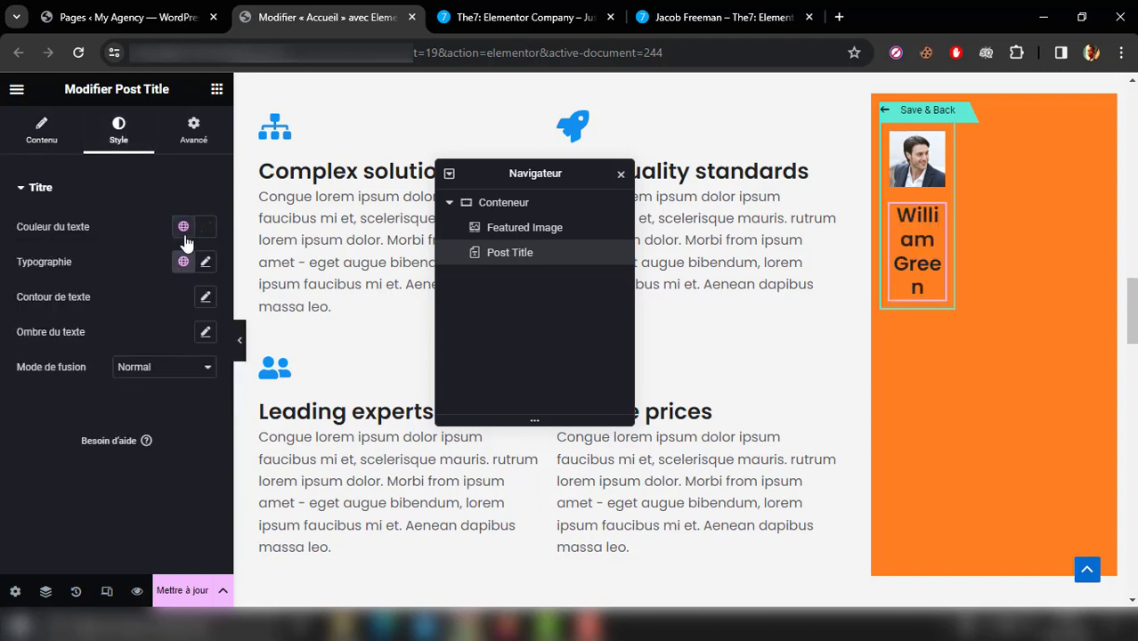
pyautogui.click(206, 263)
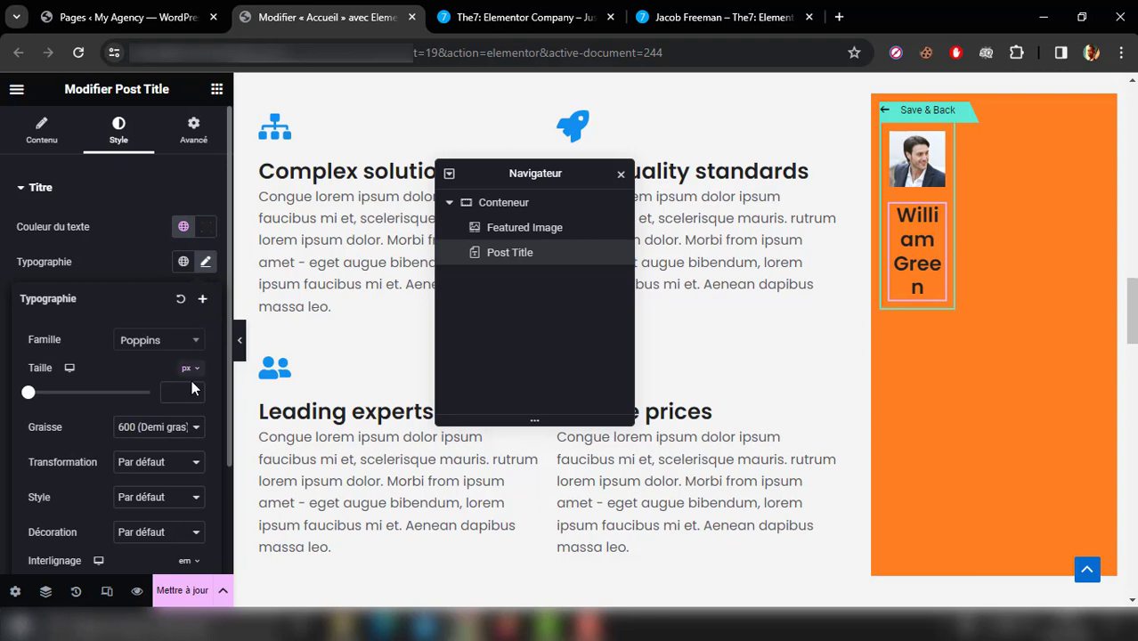
pyautogui.click(160, 427)
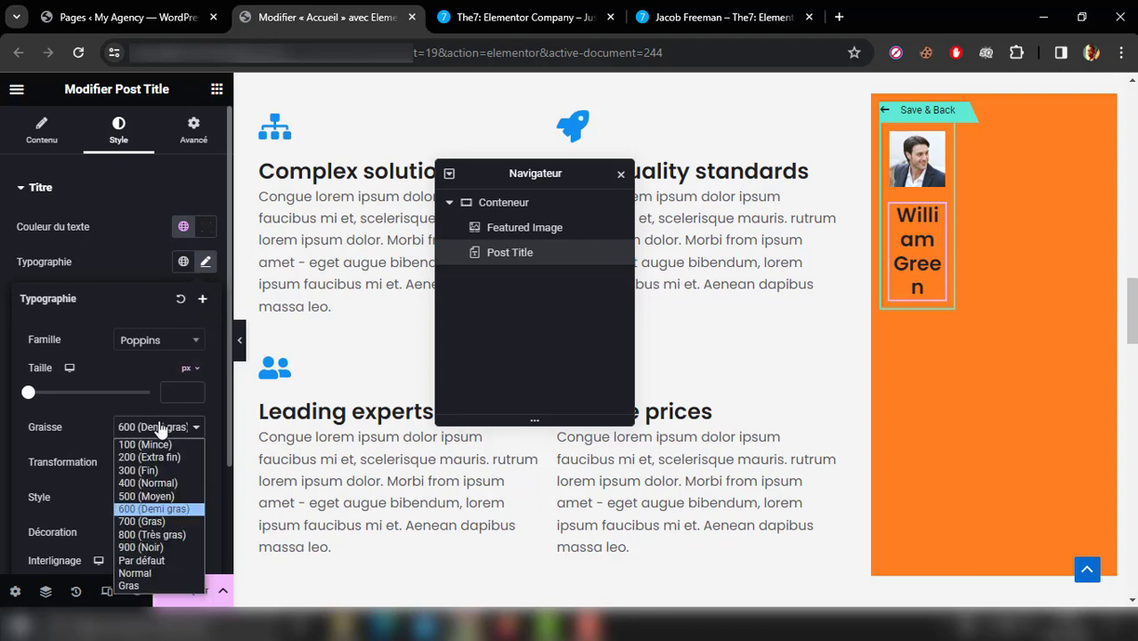
pyautogui.click(145, 482)
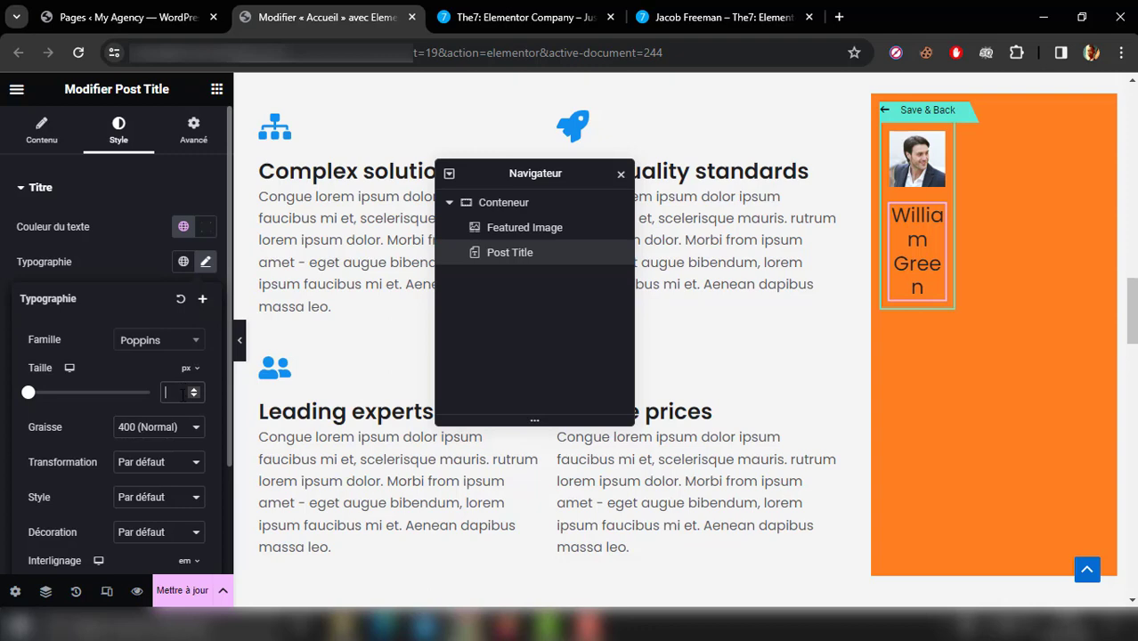
pyautogui.write('15')
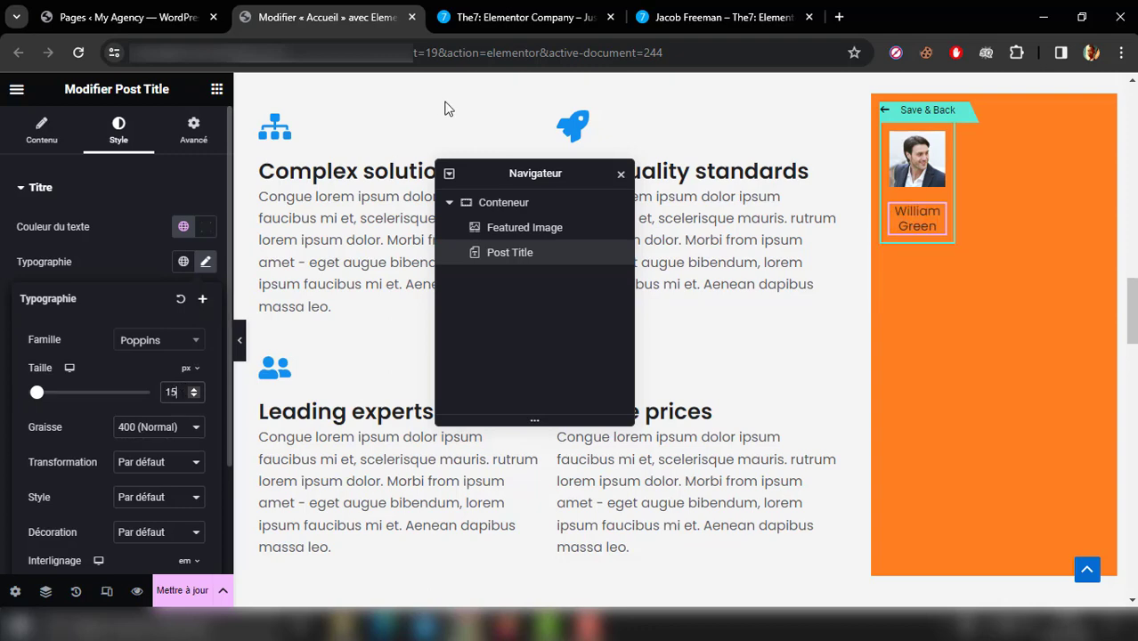
pyautogui.click(520, 13)
pyautogui.click(348, 9)
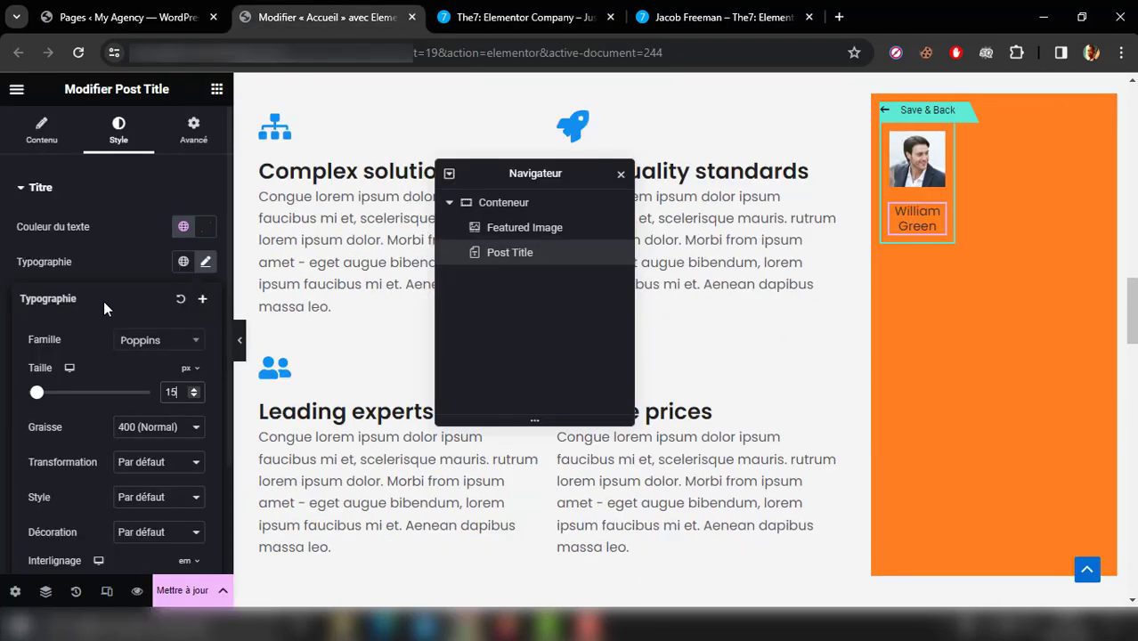
pyautogui.click(193, 388)
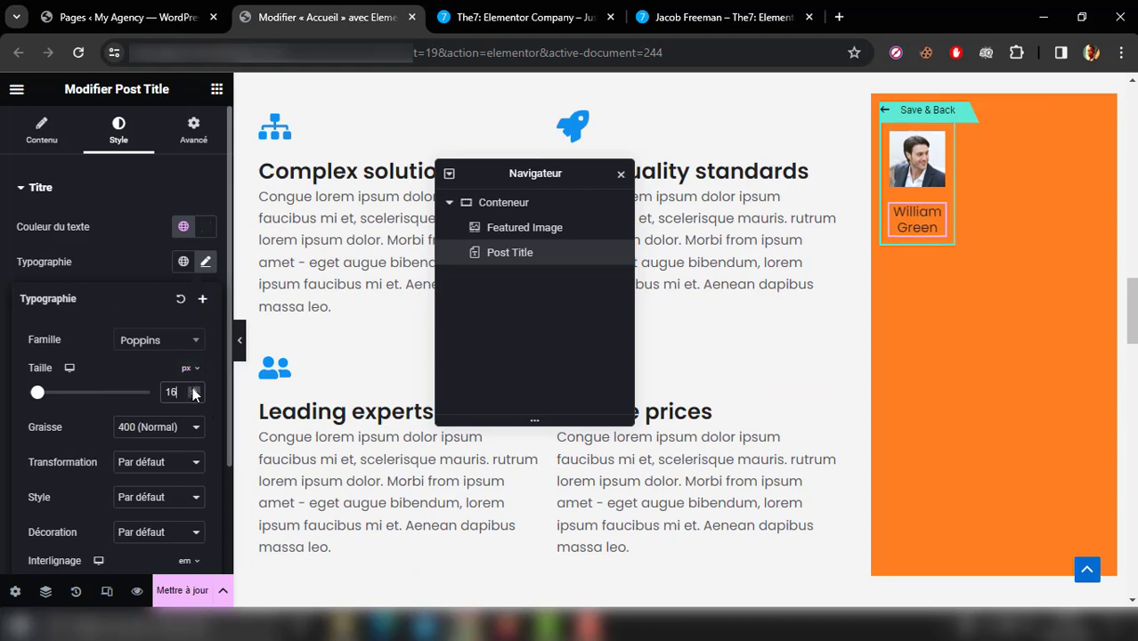
pyautogui.click(193, 389)
pyautogui.click(194, 389)
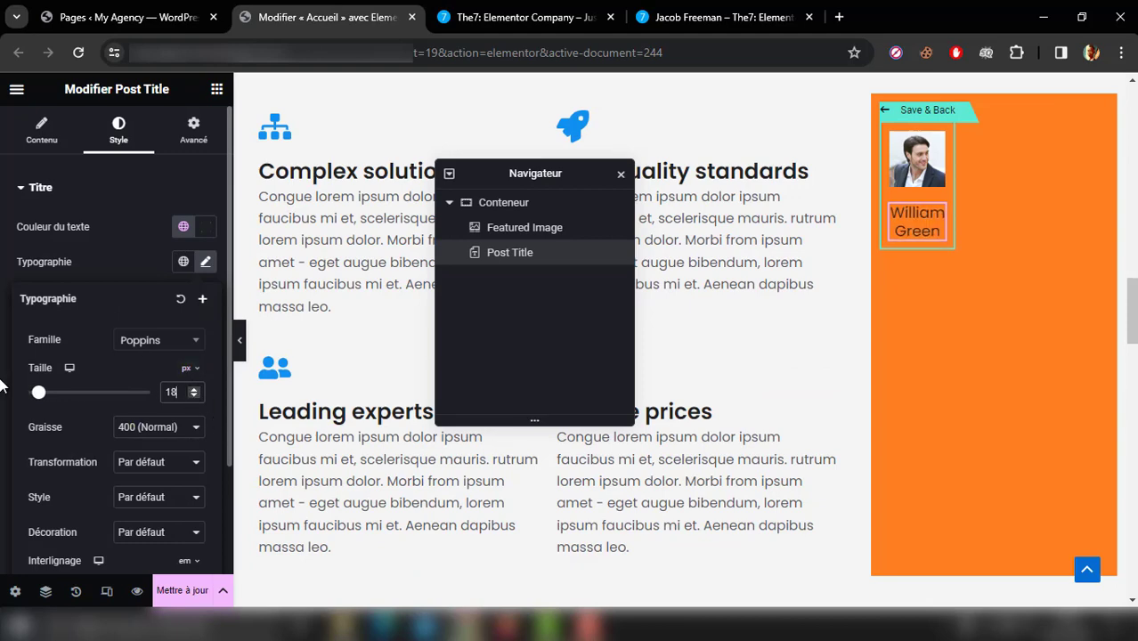
# Step: Compare the card with the demo's team card and add a Titre widget below the Post Title in the loop template
pyautogui.click(76, 286)
pyautogui.click(486, 9)
pyautogui.click(326, 9)
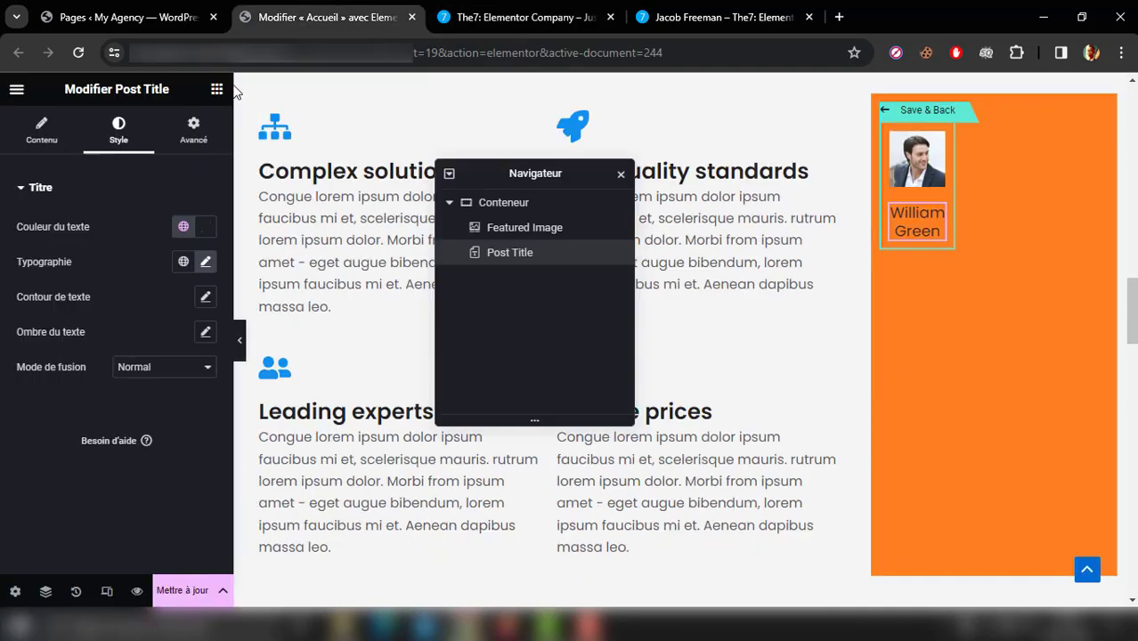
pyautogui.click(216, 89)
pyautogui.click(593, 9)
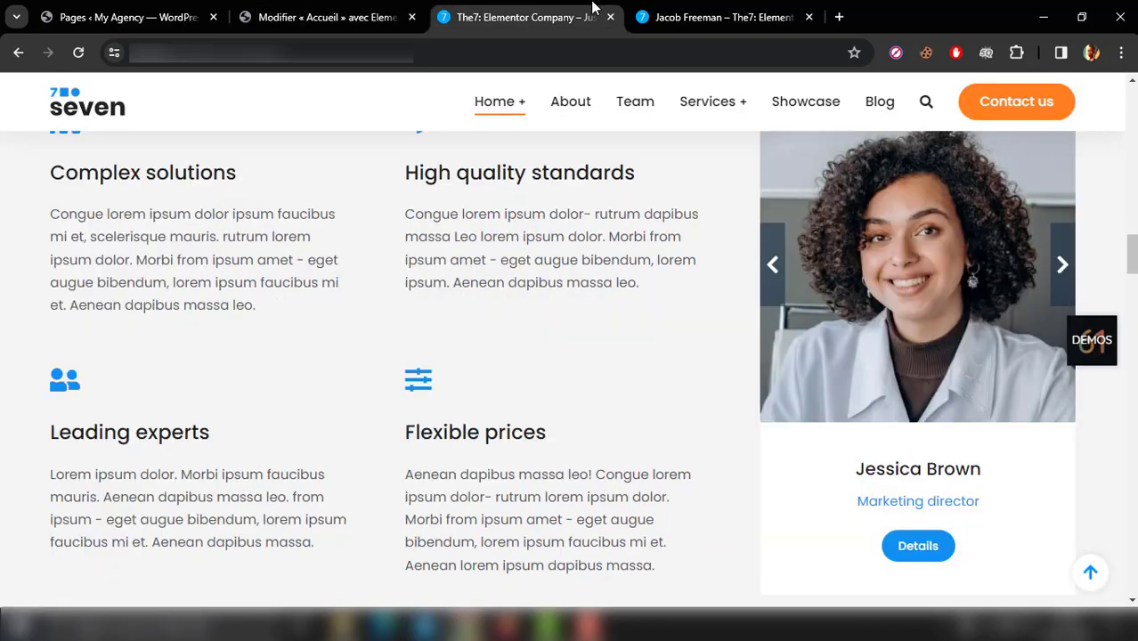
pyautogui.click(325, 9)
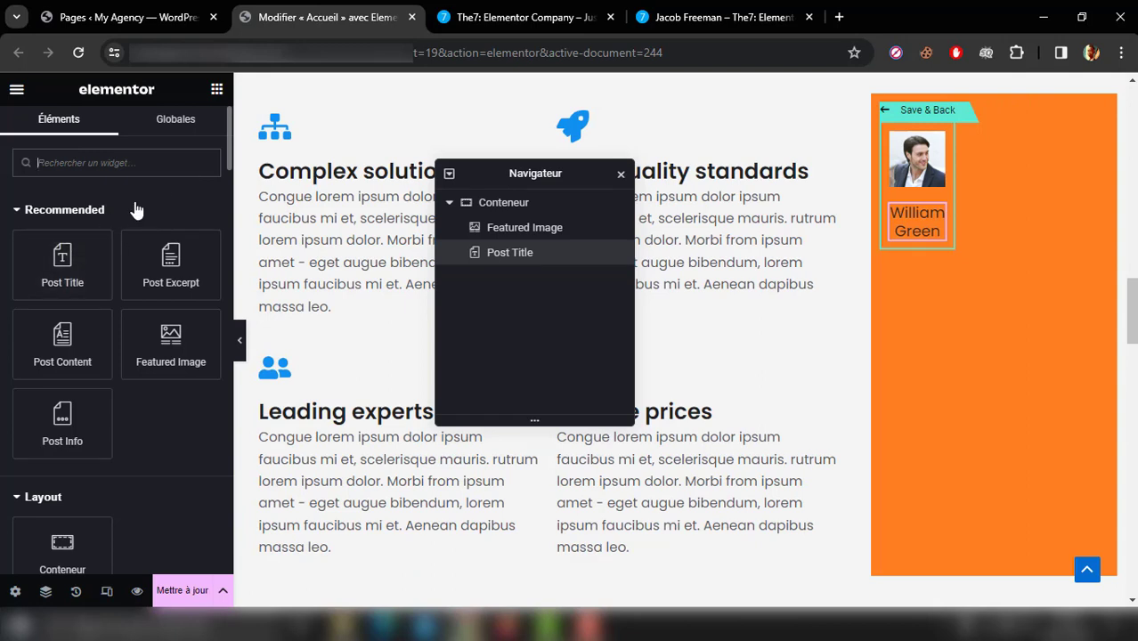
pyautogui.write('tit')
pyautogui.moveTo(89, 218); pyautogui.dragTo(937, 242)
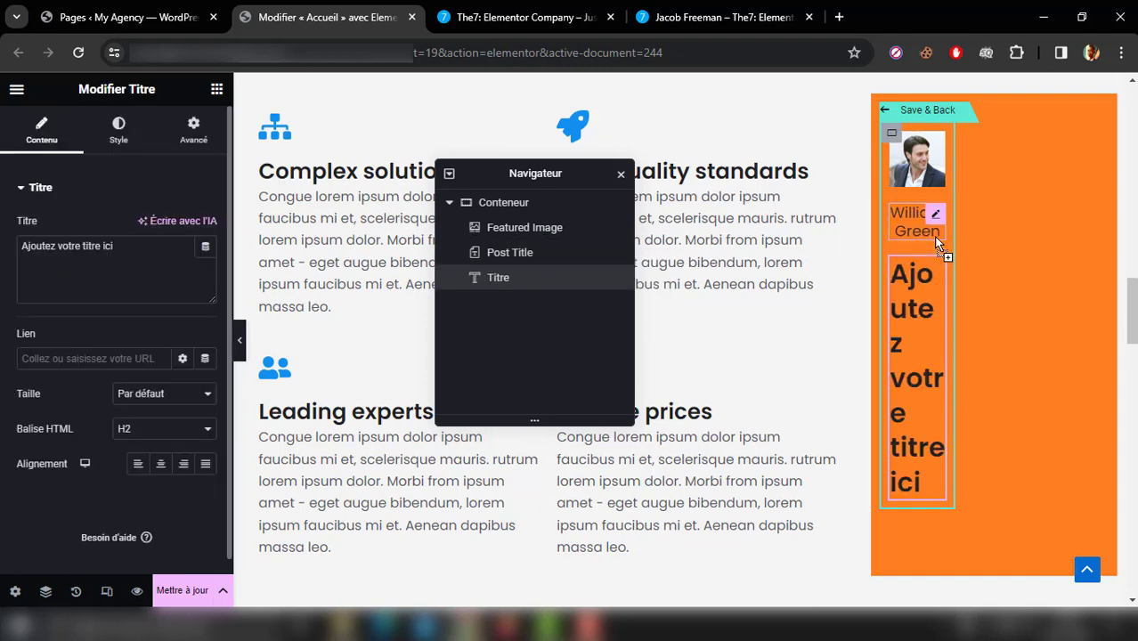
# Step: Set the new Titre widget's HTML tag to H5
pyautogui.click(169, 429)
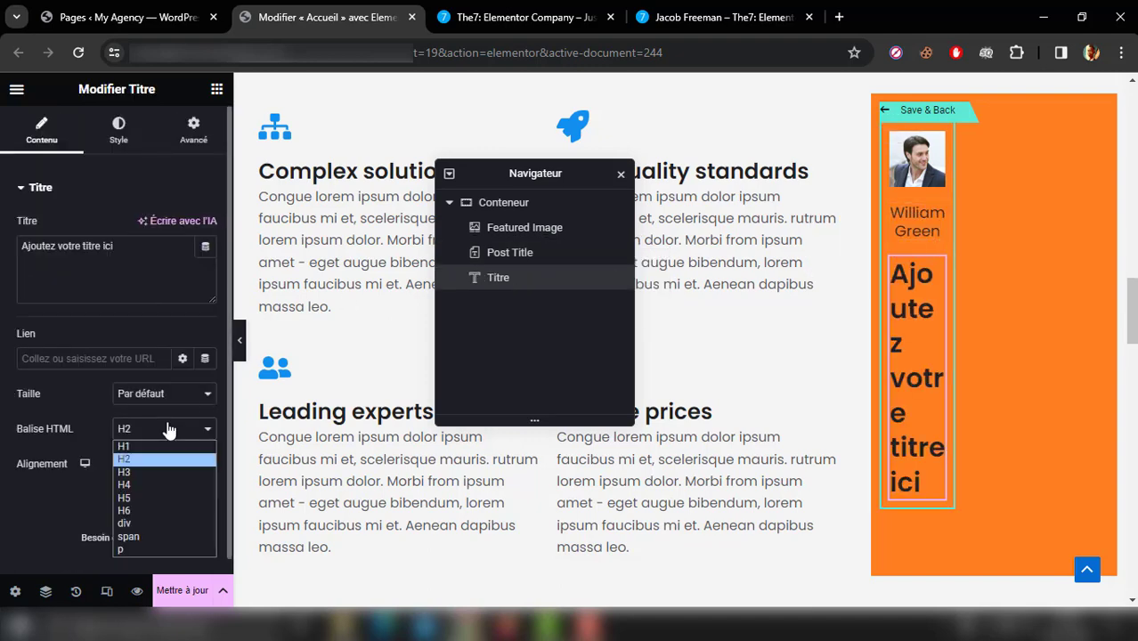
pyautogui.click(156, 501)
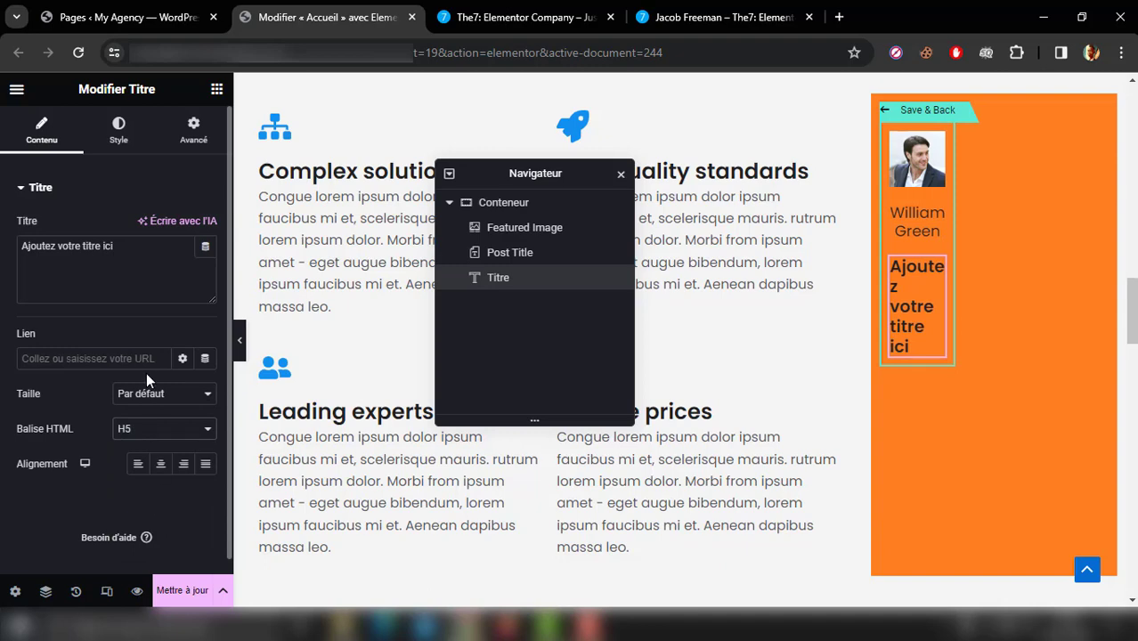
pyautogui.click(116, 141)
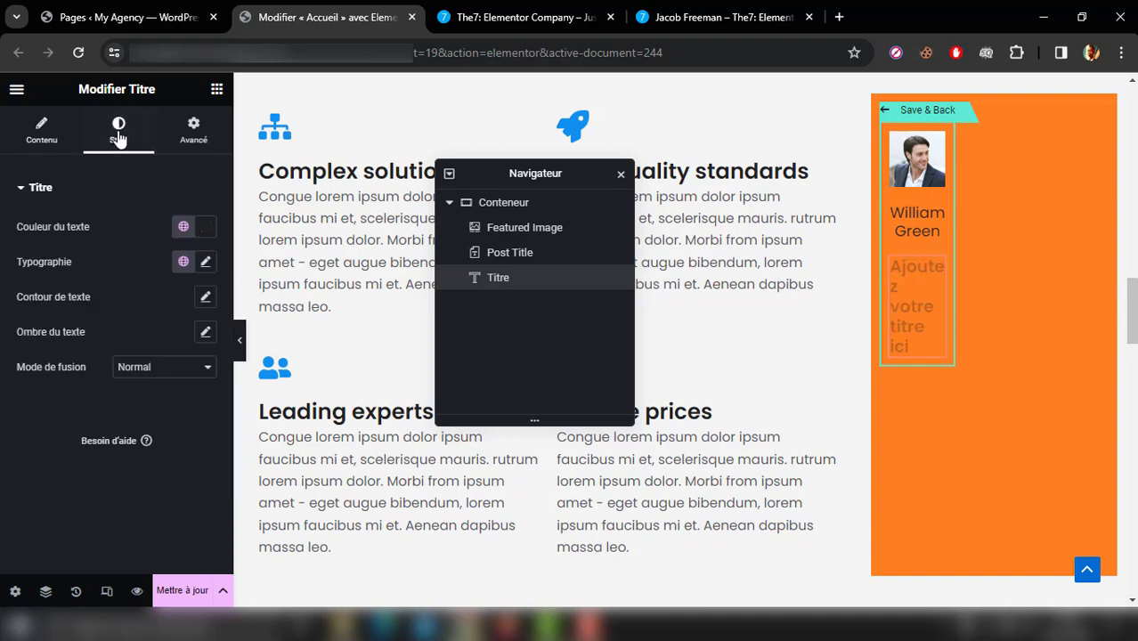
# Step: Bind the Titre widget's text to the dynamic ACF Field with the key Poste from Champs Equipe
pyautogui.click(21, 126)
pyautogui.click(207, 248)
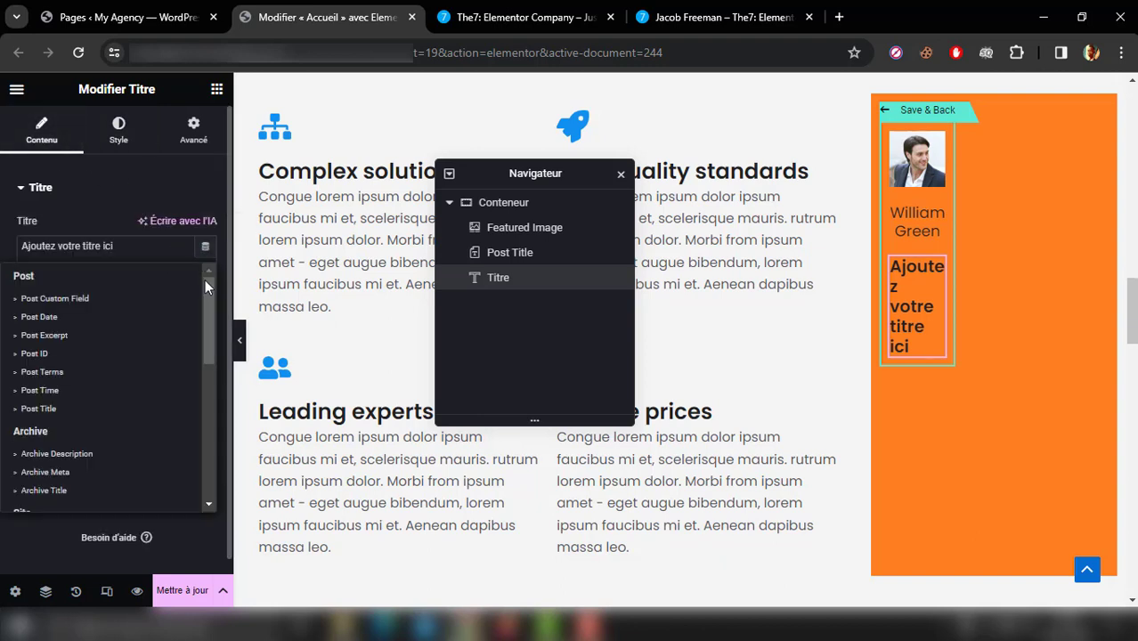
pyautogui.moveTo(205, 280); pyautogui.dragTo(217, 465)
pyautogui.click(93, 499)
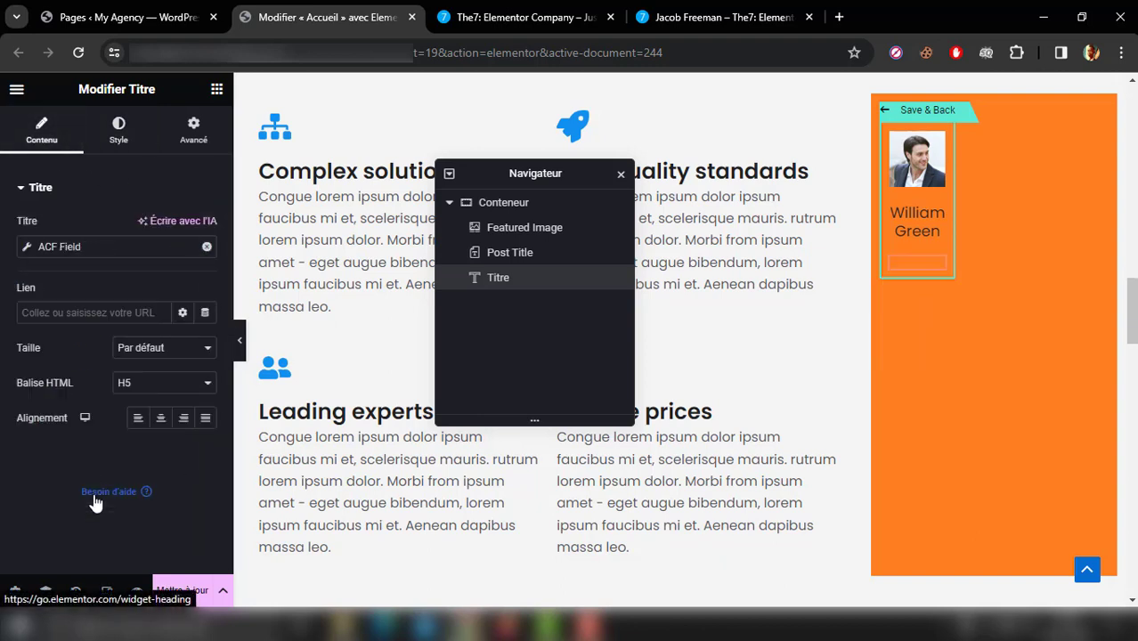
pyautogui.click(122, 246)
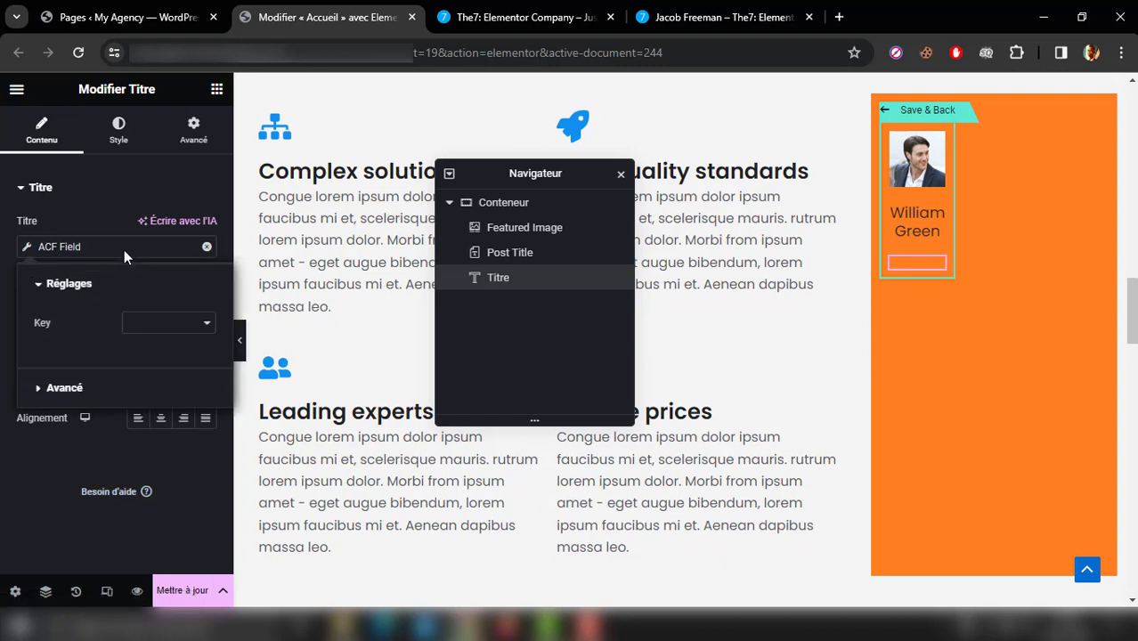
pyautogui.click(147, 326)
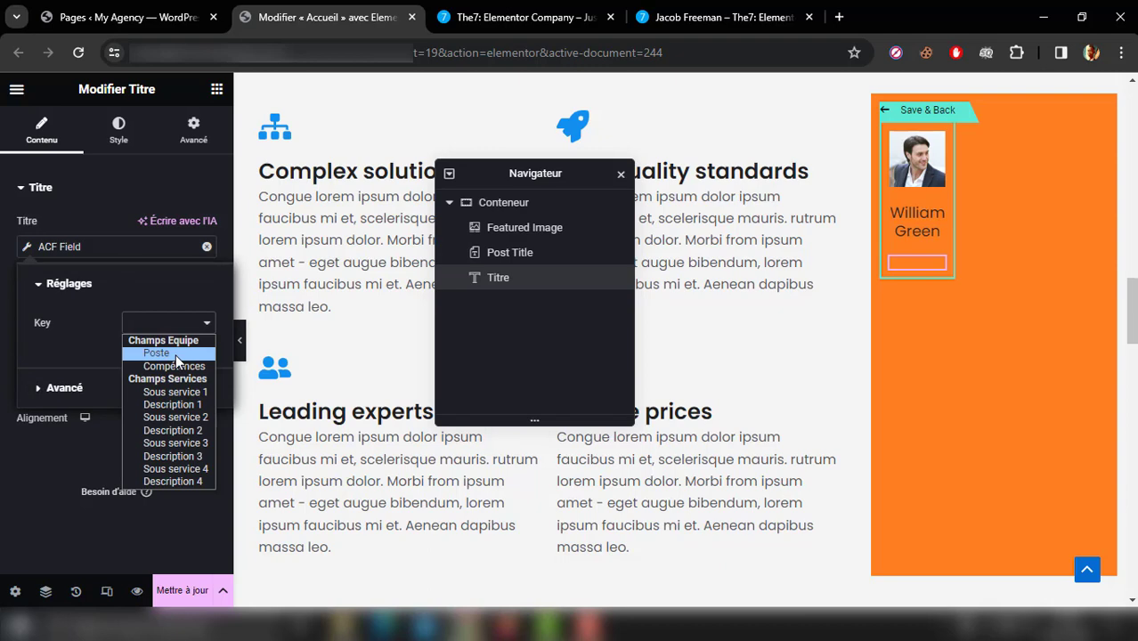
pyautogui.click(175, 354)
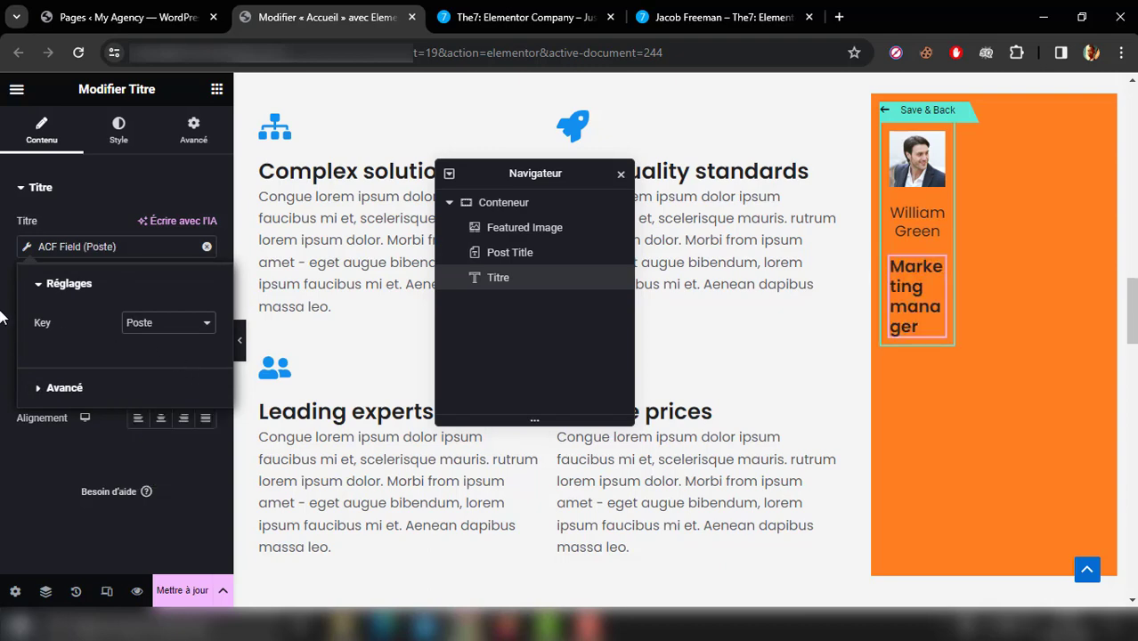
# Step: Set the job title's typography to weight 400 (Normal) and its size slightly above 10 px
pyautogui.click(118, 129)
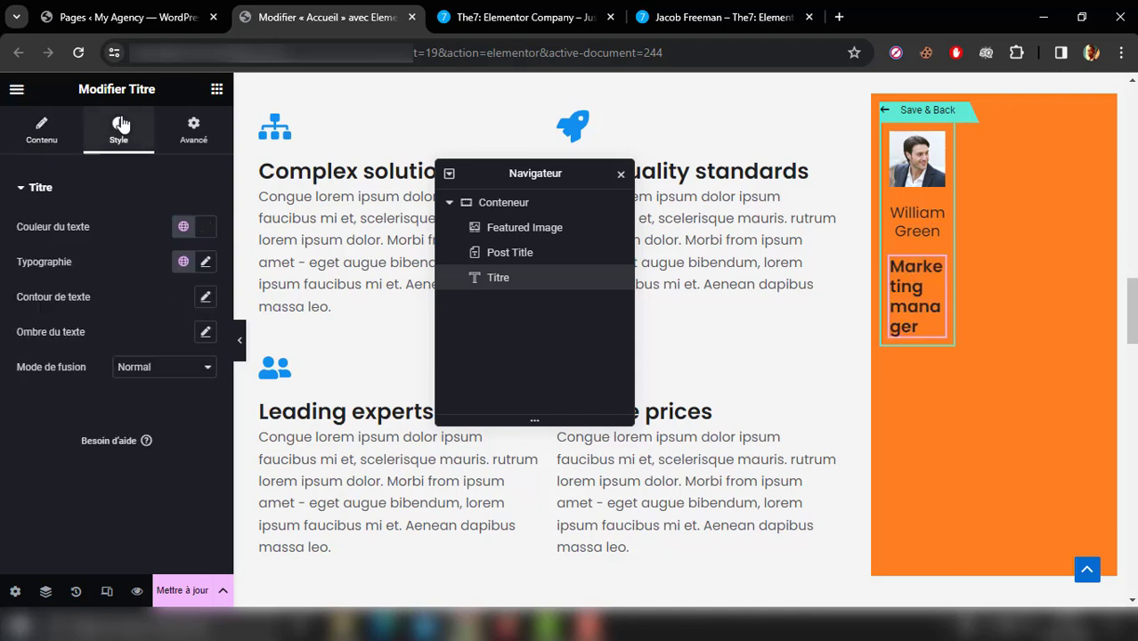
pyautogui.click(205, 262)
pyautogui.click(151, 438)
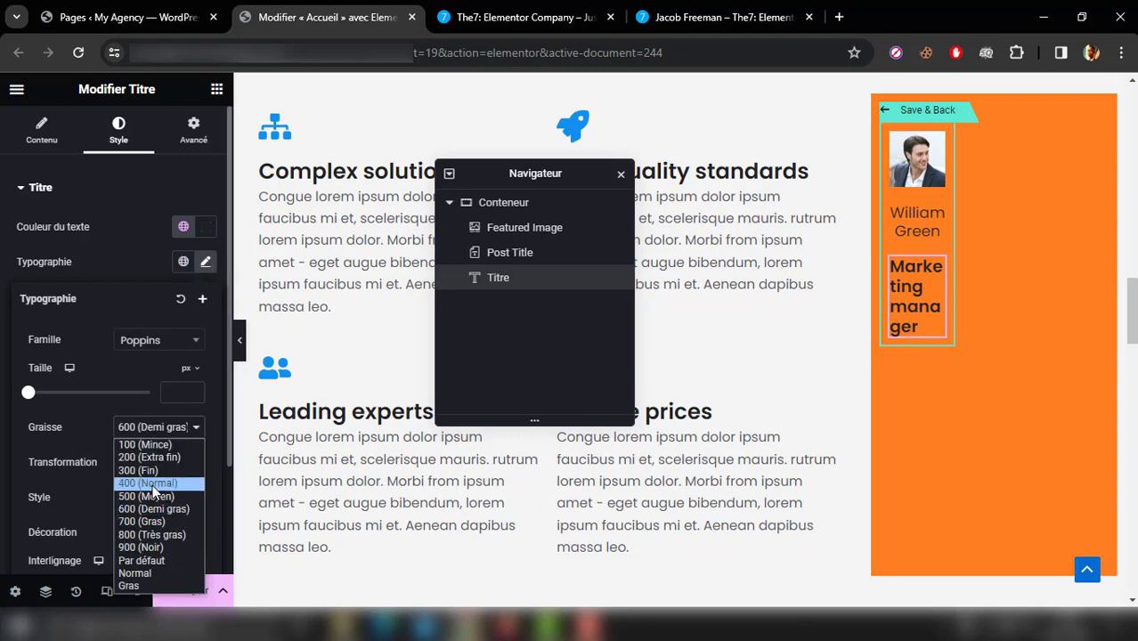
pyautogui.click(152, 484)
pyautogui.click(179, 395)
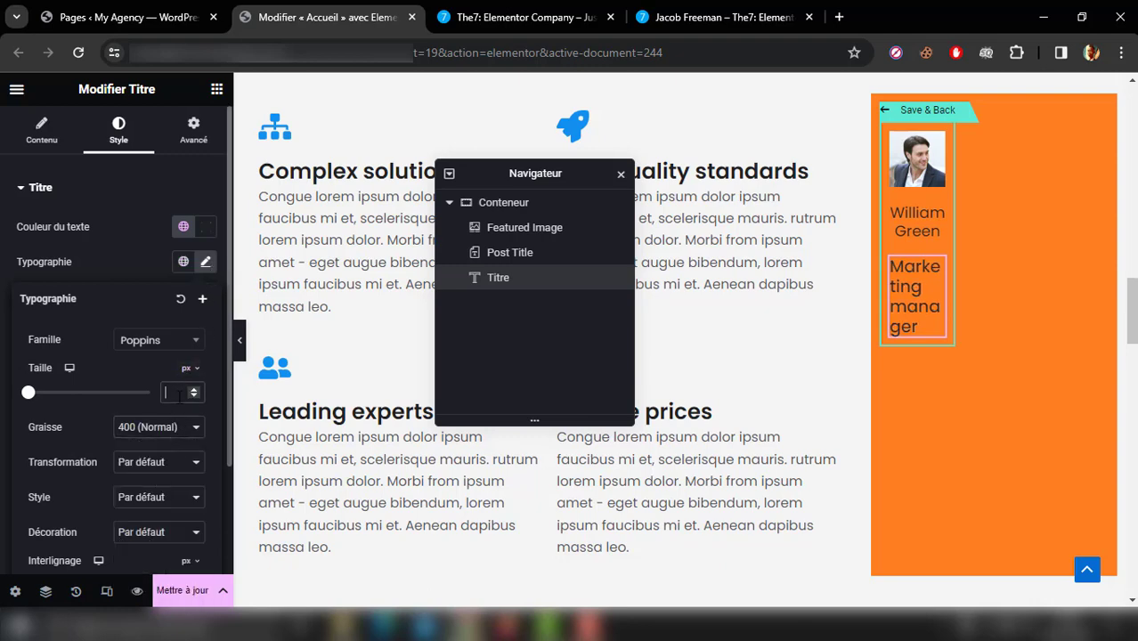
pyautogui.write('10')
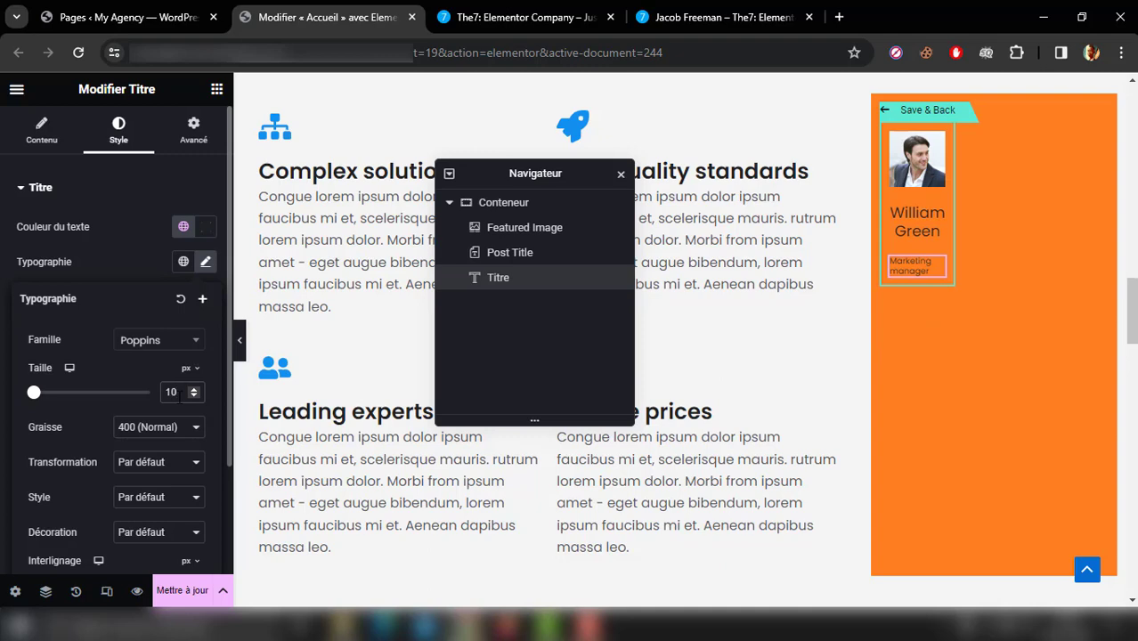
pyautogui.click(194, 389)
pyautogui.click(194, 389)
pyautogui.click(194, 389)
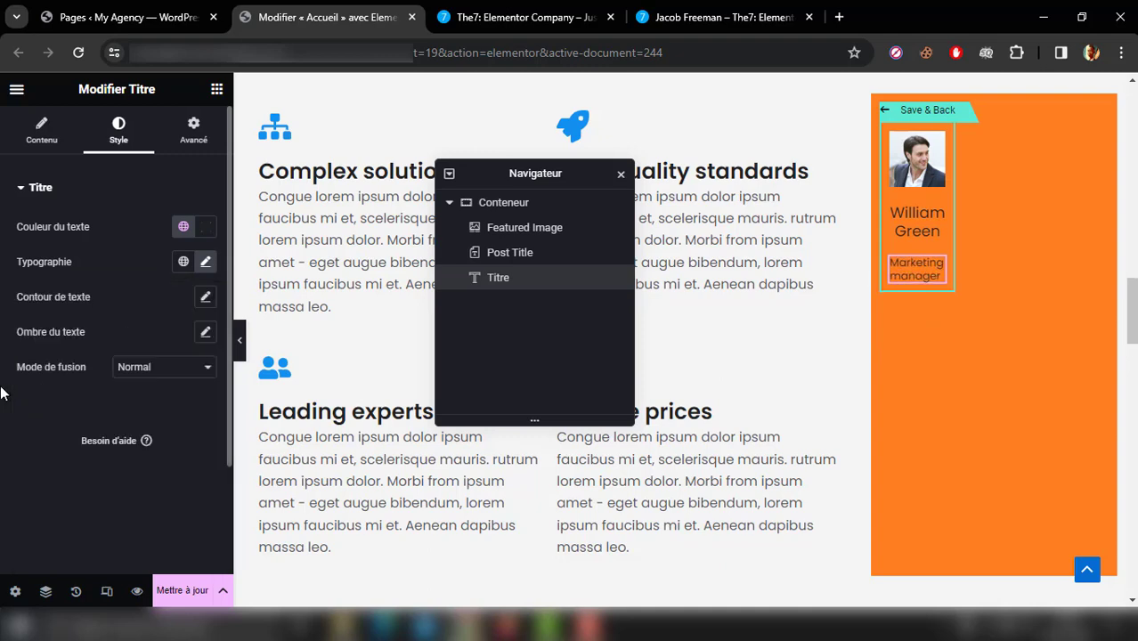
# Step: Centre the job title's text and compare it with the demo card
pyautogui.click(41, 130)
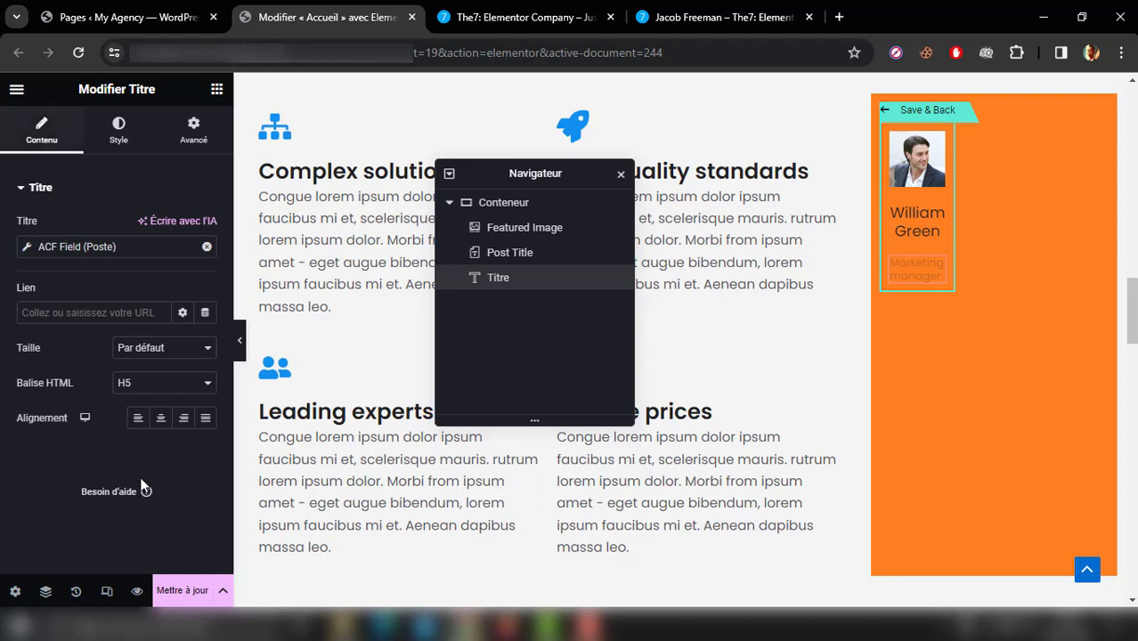
pyautogui.click(160, 417)
pyautogui.click(533, 10)
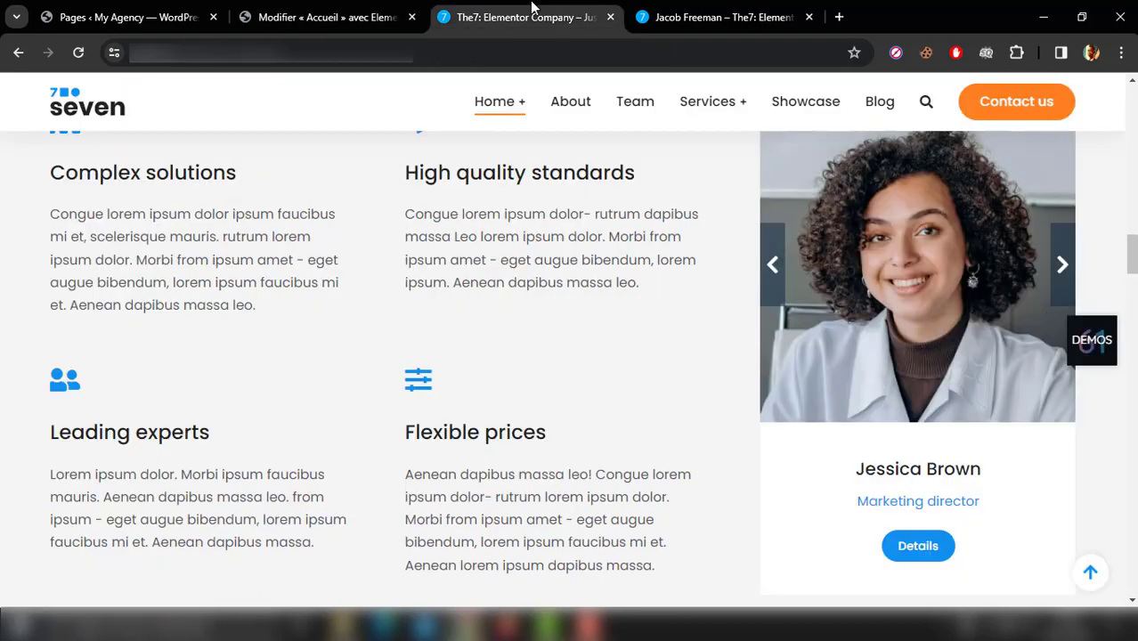
pyautogui.click(374, 9)
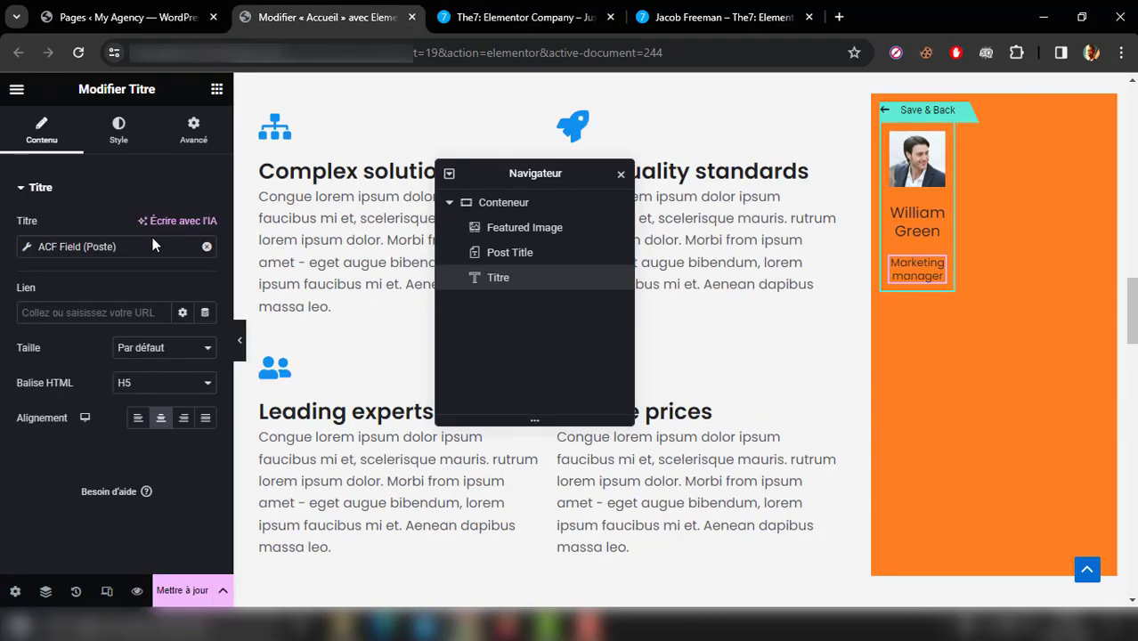
# Step: Apply the blue global colour to the job title's text and check it against the demo card
pyautogui.click(123, 141)
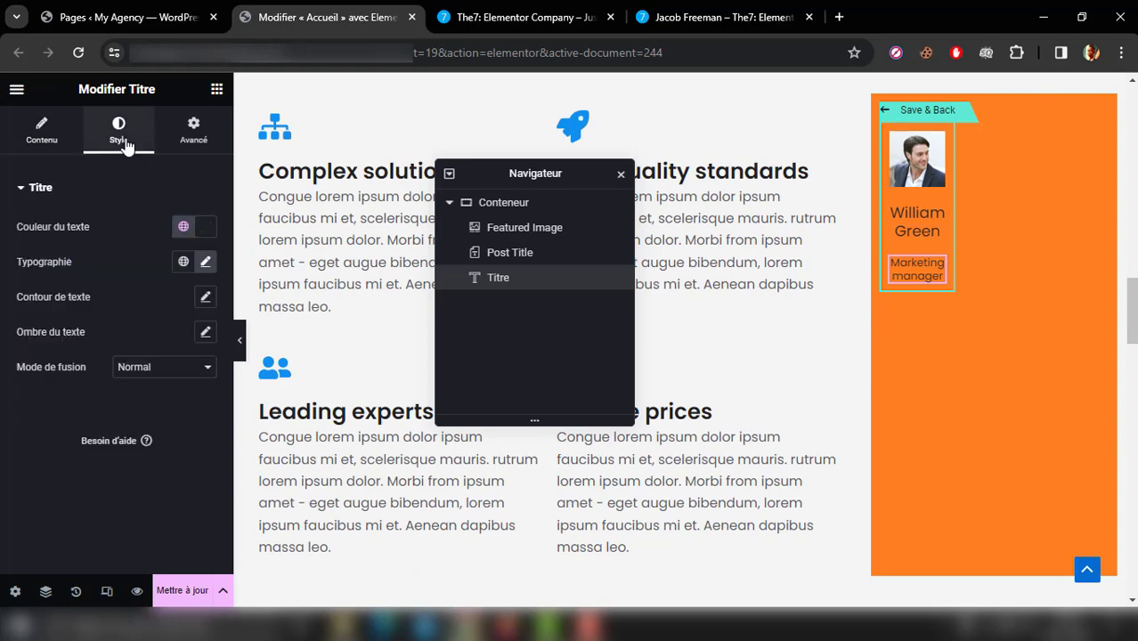
pyautogui.click(184, 226)
pyautogui.click(146, 407)
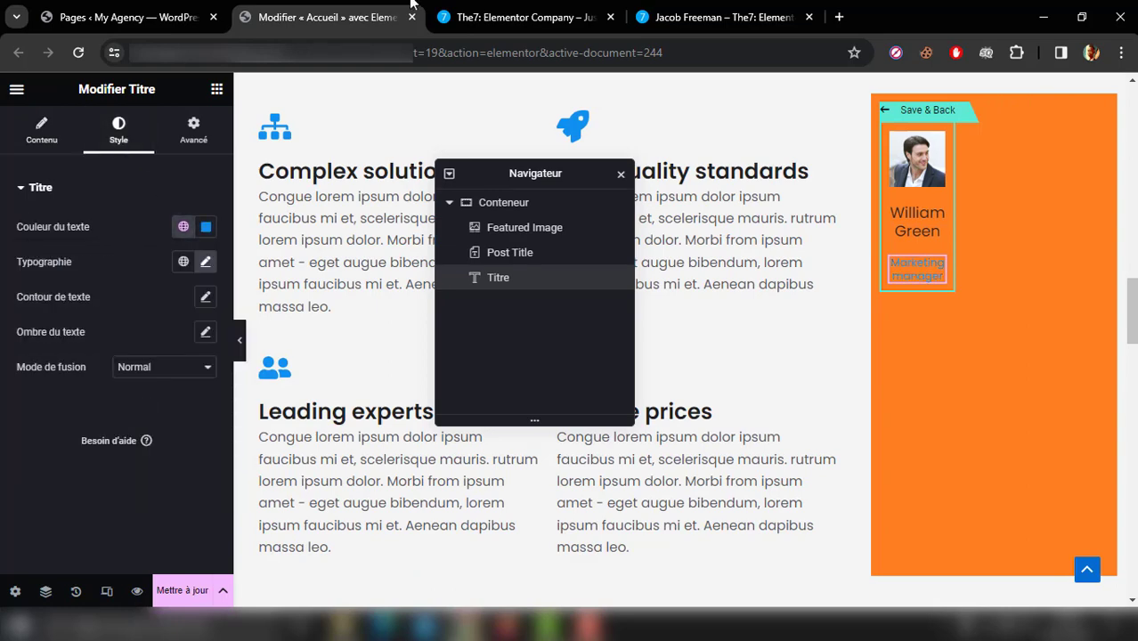
pyautogui.click(481, 8)
pyautogui.click(352, 10)
# Step: Add a Bouton widget below the job title in the loop template
pyautogui.click(216, 89)
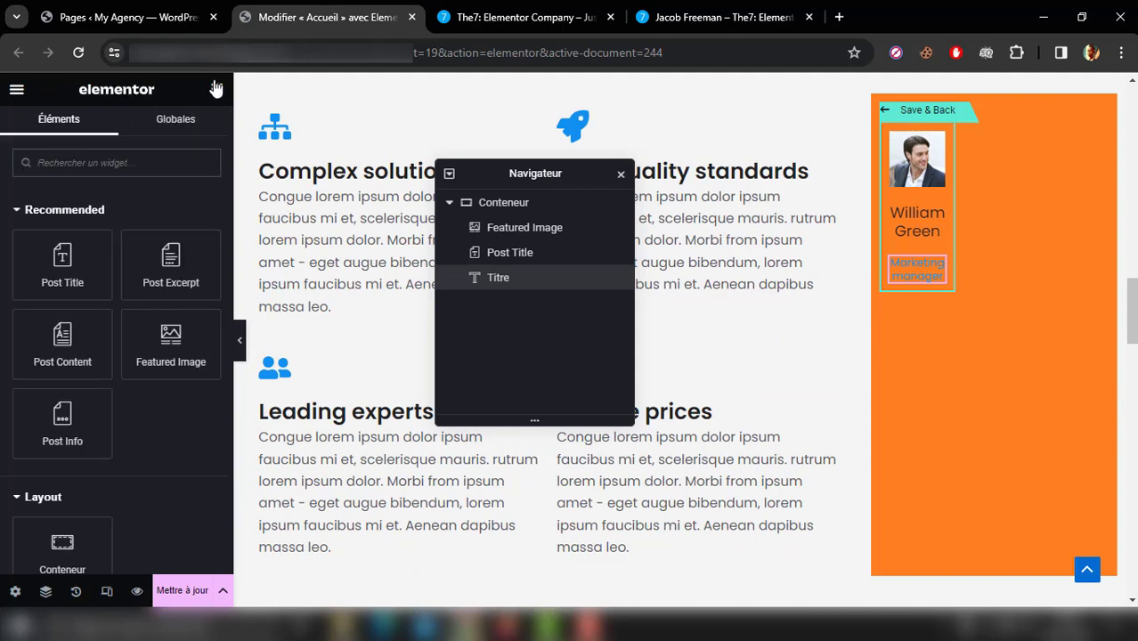
pyautogui.scroll(-2, 229, 182)
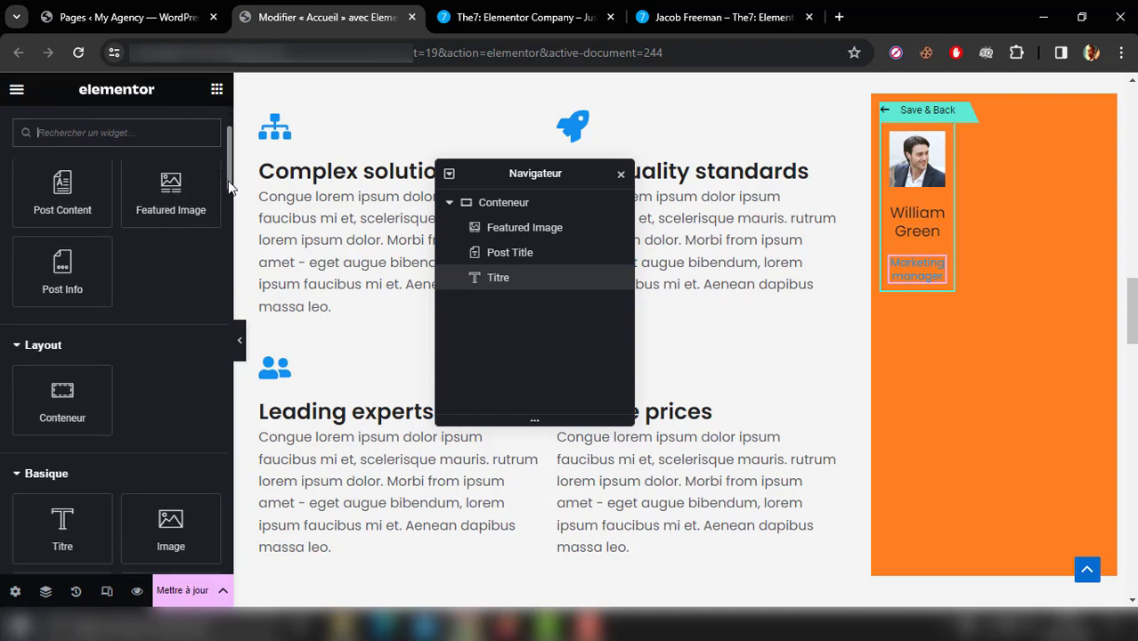
pyautogui.scroll(-1, 229, 189)
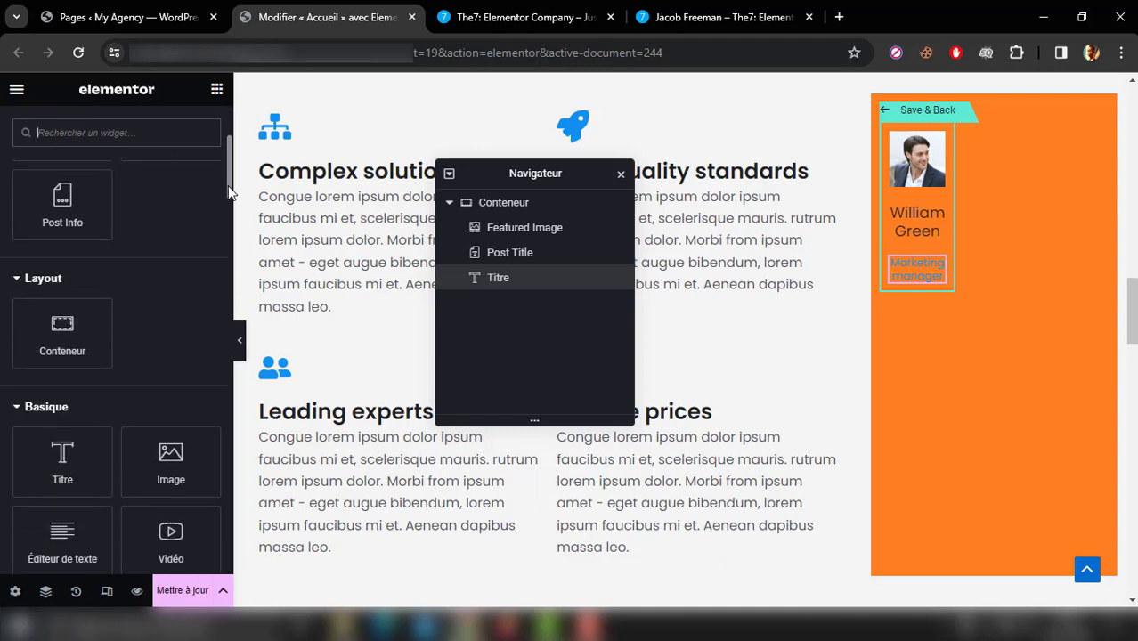
pyautogui.scroll(-4, 228, 214)
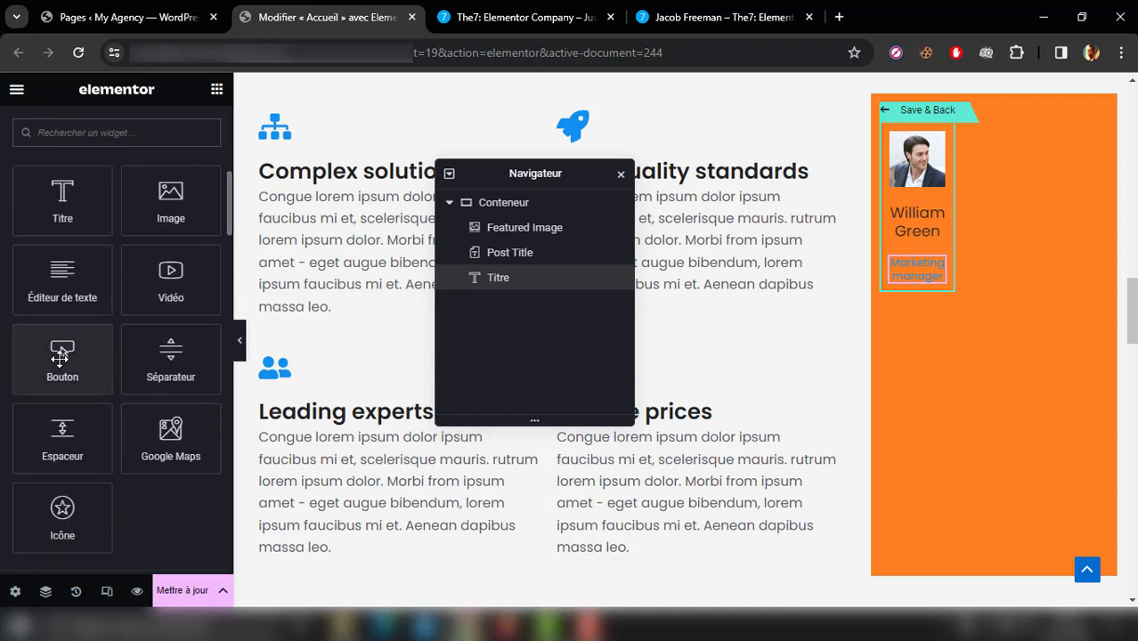
pyautogui.moveTo(59, 357); pyautogui.dragTo(916, 284)
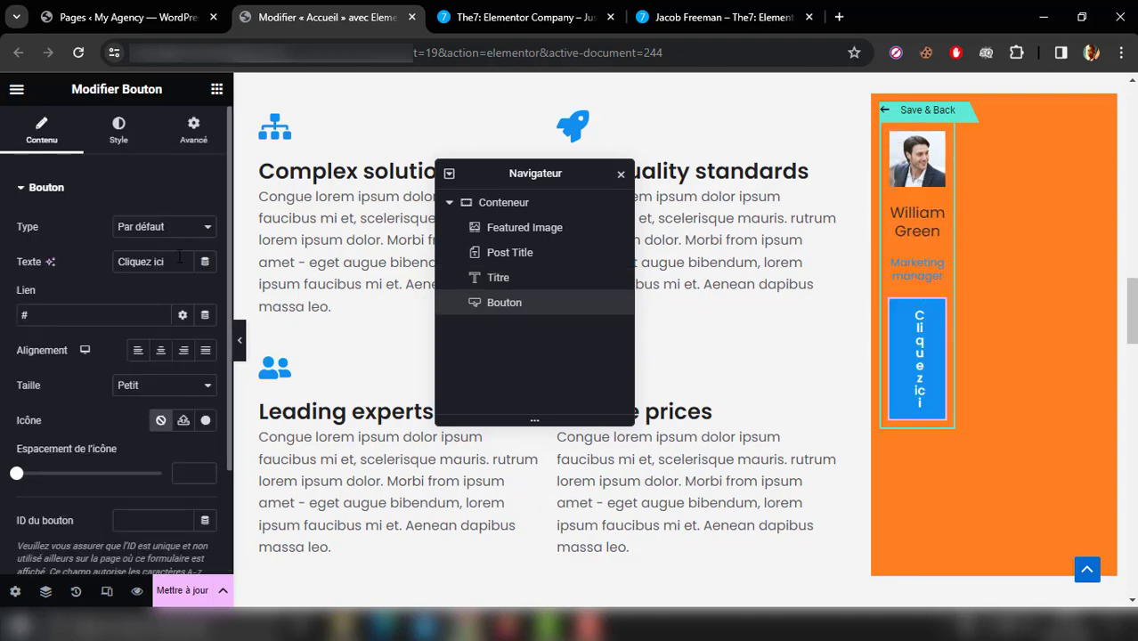
# Step: Check the demo card's button label and set the new button's text to "Details"
pyautogui.click(526, 17)
pyautogui.click(342, 12)
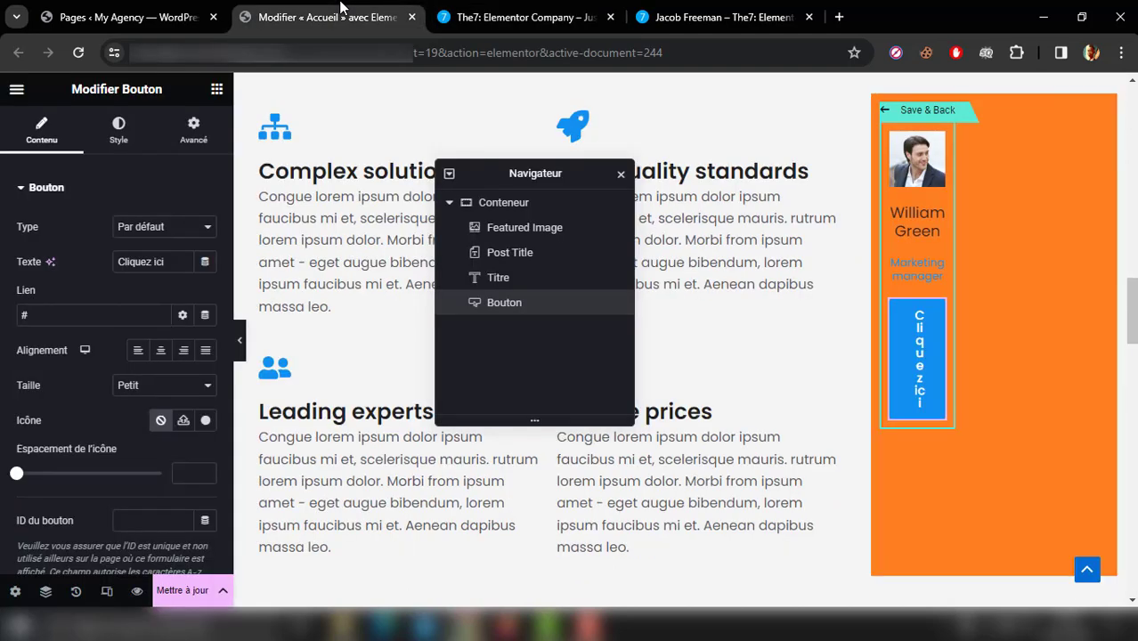
pyautogui.tripleClick(181, 262)
pyautogui.write('D')
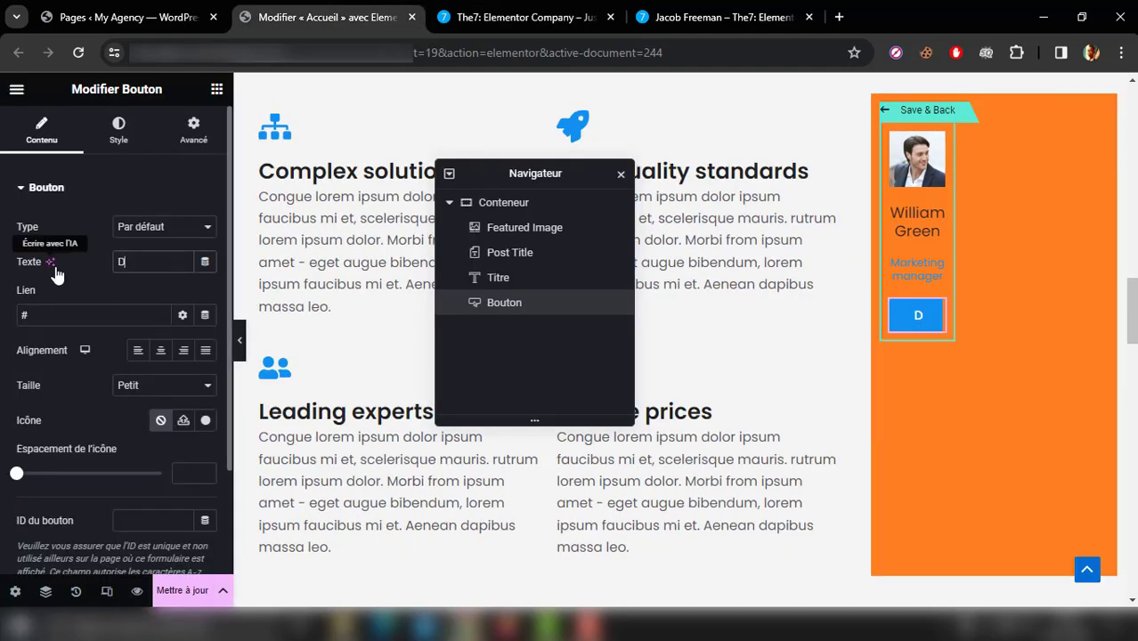
pyautogui.write('etails')
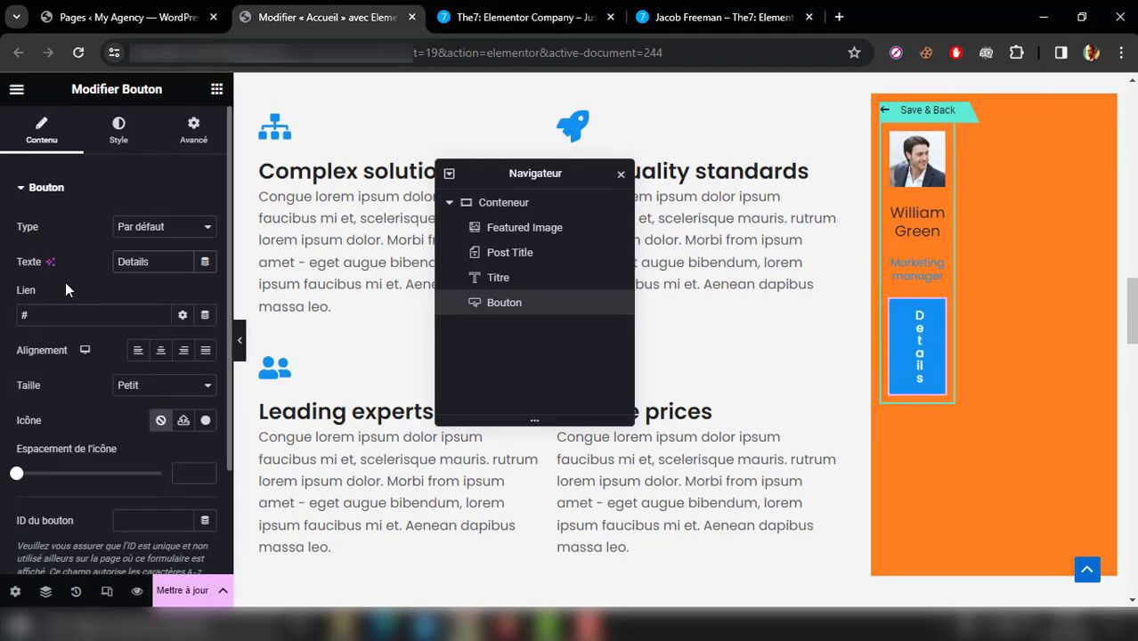
# Step: Link the Details button to the dynamic Post URL
pyautogui.click(205, 315)
pyautogui.click(38, 385)
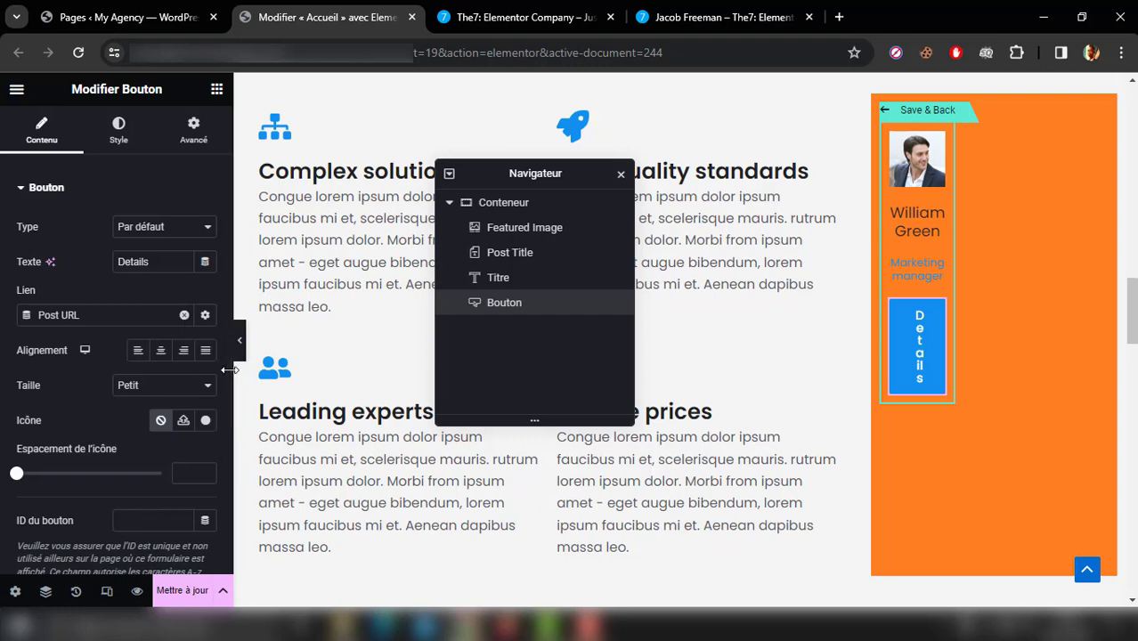
pyautogui.moveTo(229, 377); pyautogui.dragTo(226, 424)
pyautogui.scroll(2, 226, 440)
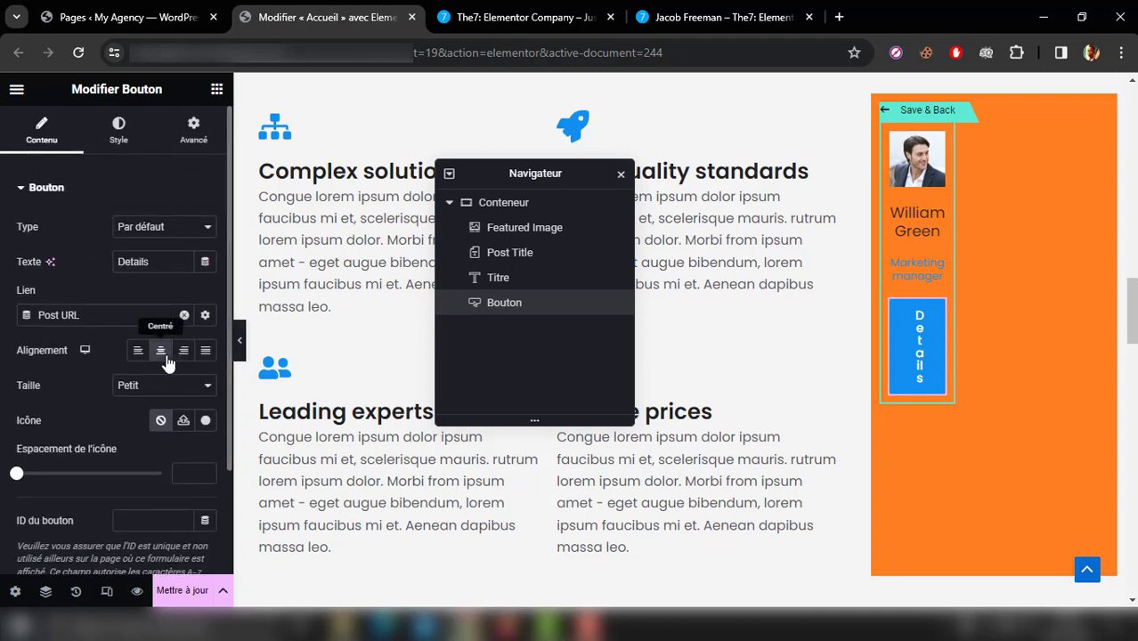
# Step: Set the Details button's border radius to 40 px on all corners
pyautogui.click(120, 133)
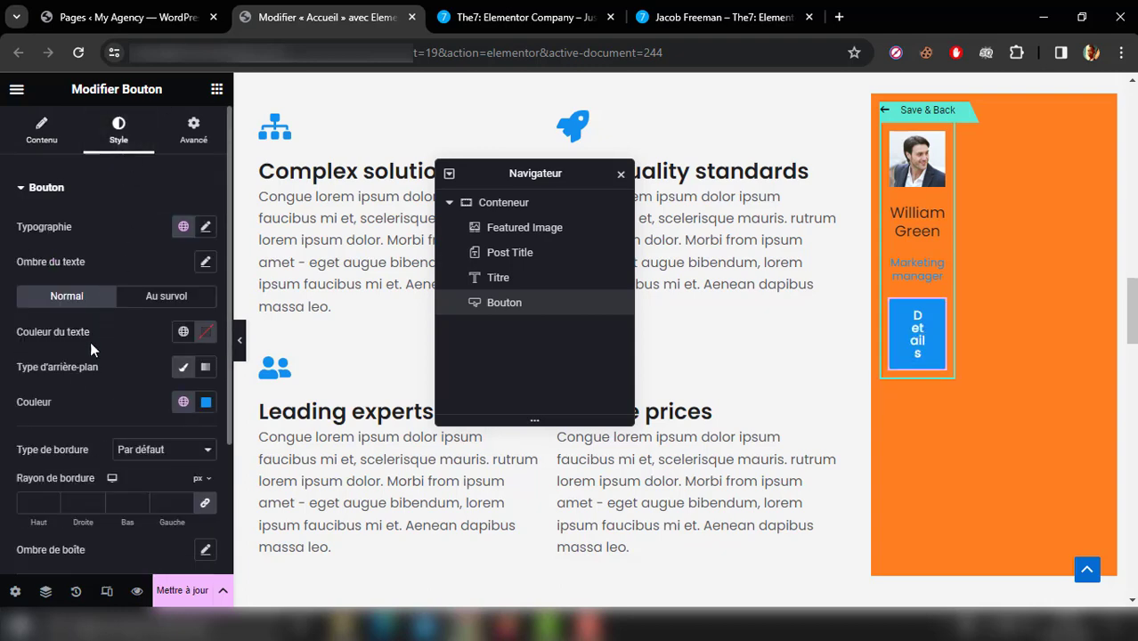
pyautogui.scroll(-1, 75, 380)
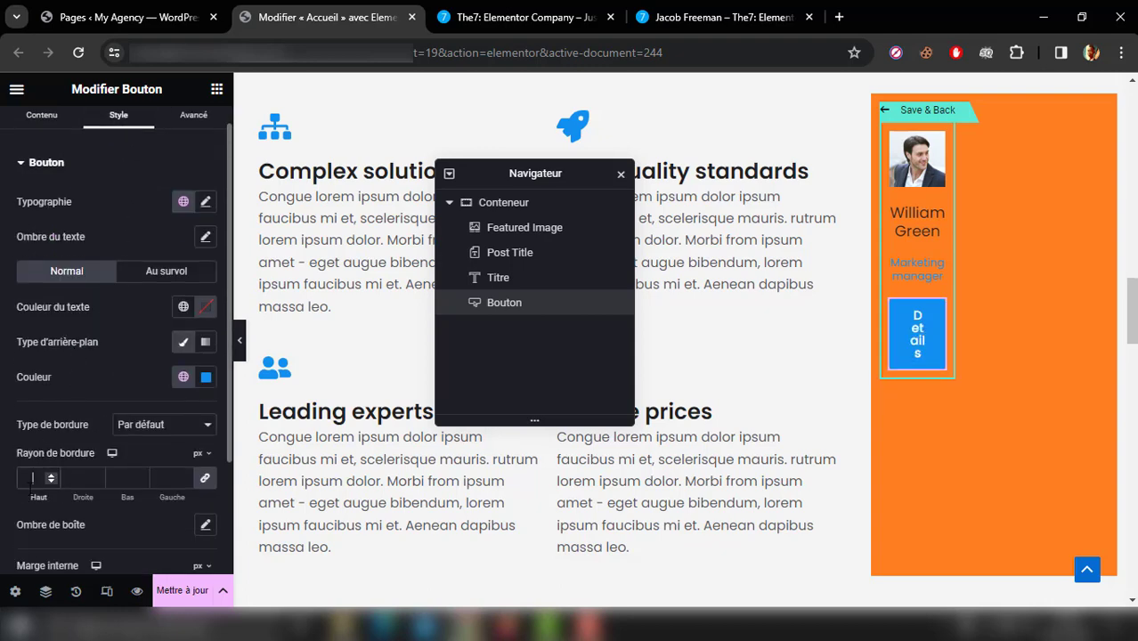
pyautogui.write('40')
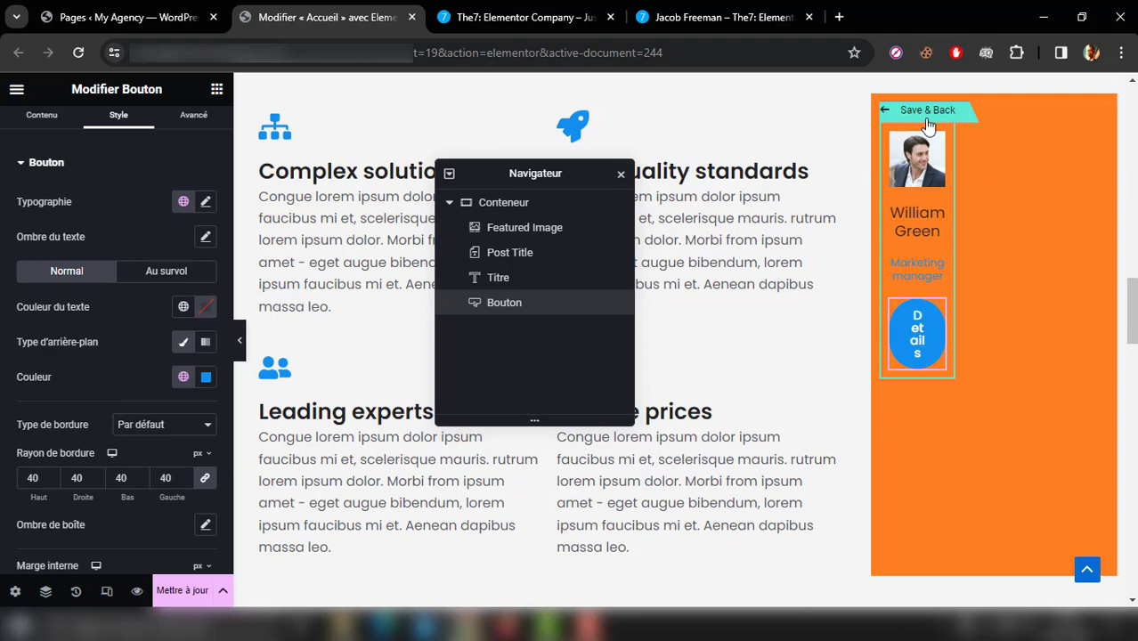
# Step: Compare the card's design with the demo team card, and save the loop template to return to the Accueil page
pyautogui.click(525, 9)
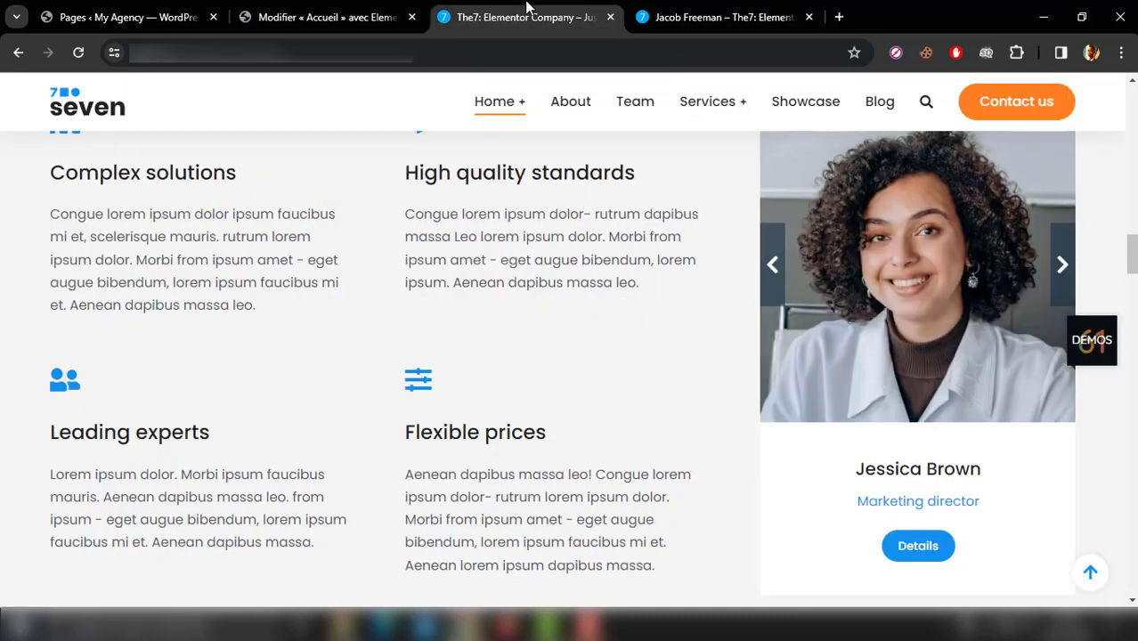
pyautogui.press('Down')
pyautogui.press('Down')
pyautogui.press('Up')
pyautogui.press('Up')
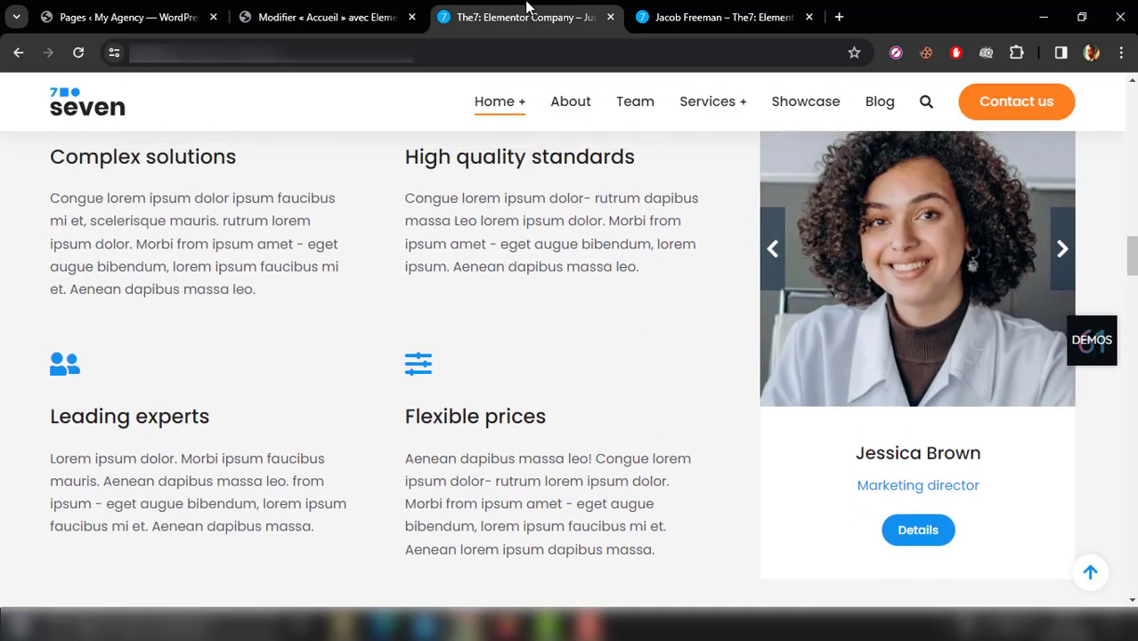
pyautogui.click(339, 10)
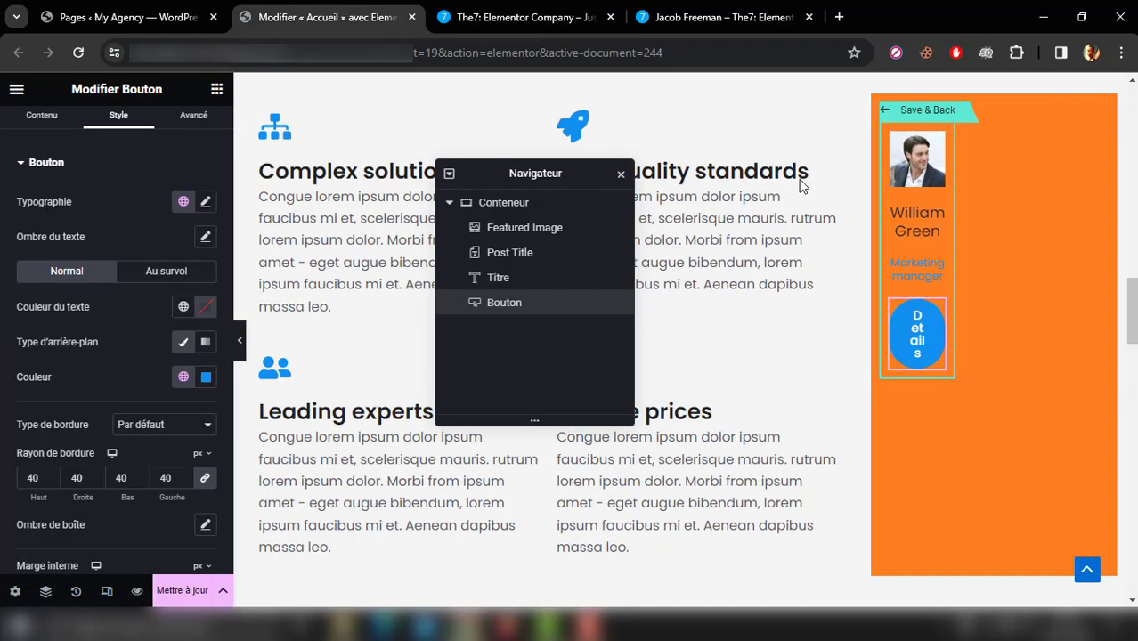
pyautogui.click(948, 114)
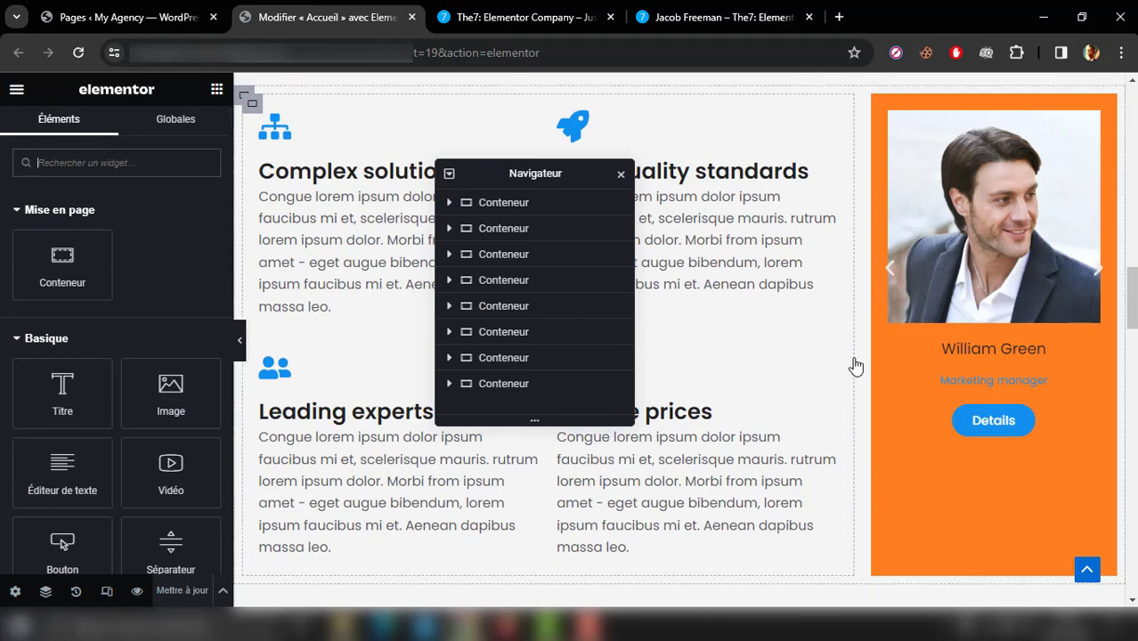
# Step: Check the demo card's background and set the carousel container's background to the white global colour
pyautogui.click(1100, 276)
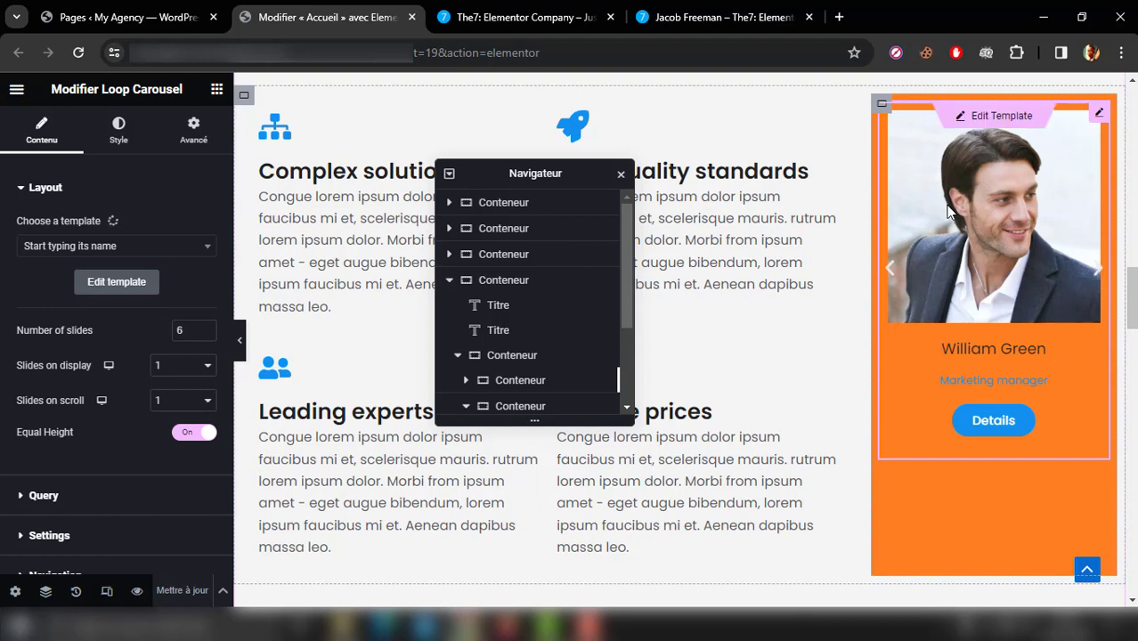
pyautogui.click(882, 104)
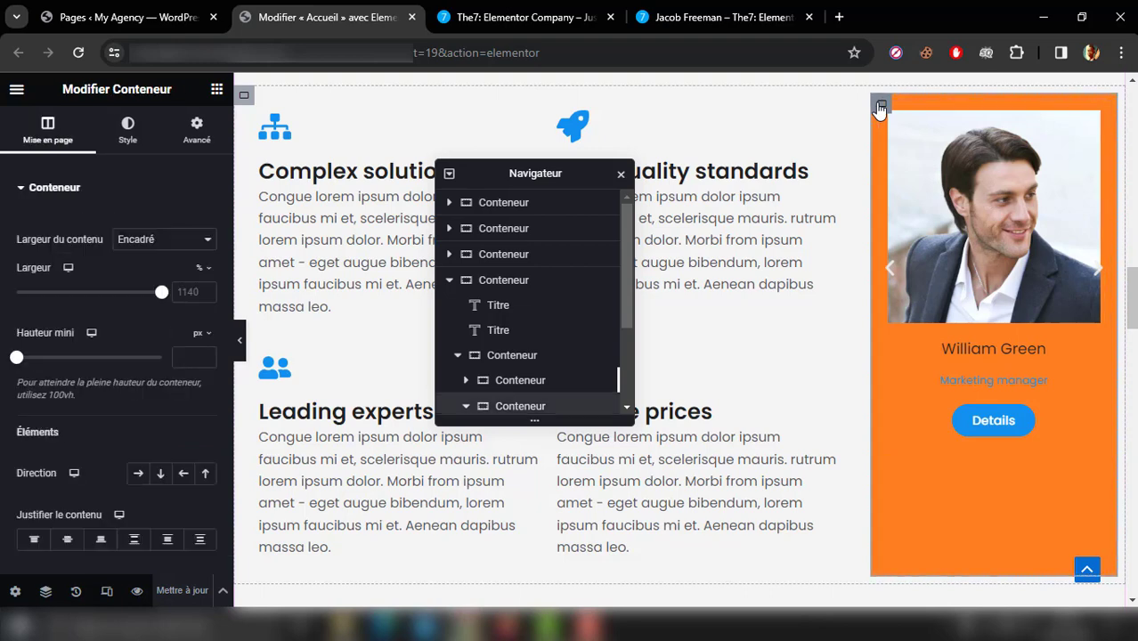
pyautogui.click(128, 129)
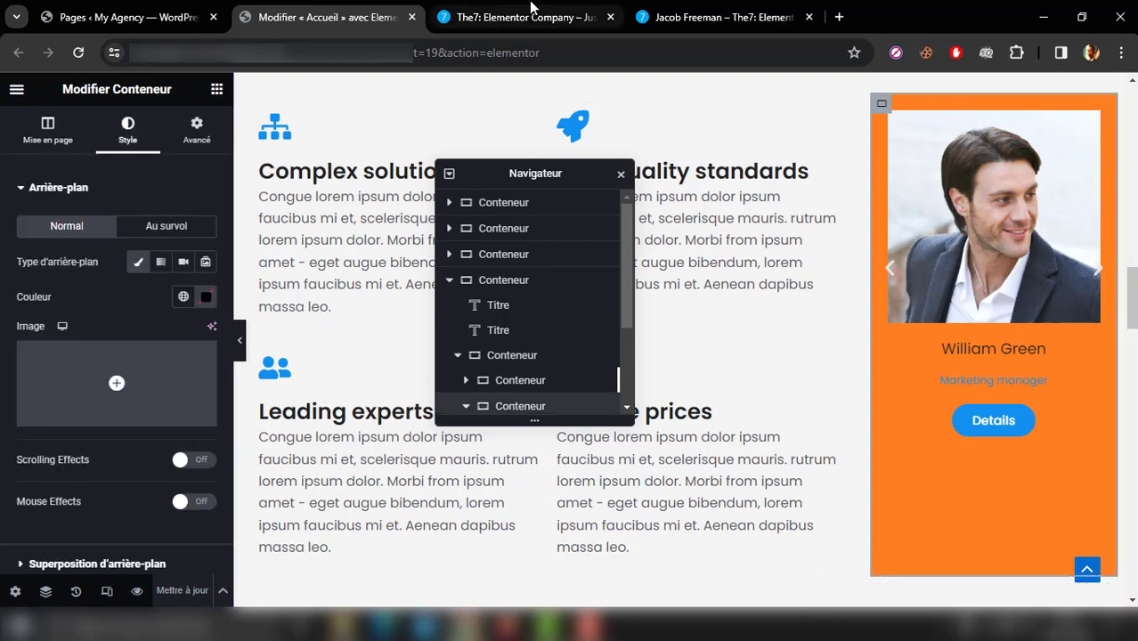
pyautogui.click(530, 9)
pyautogui.click(338, 13)
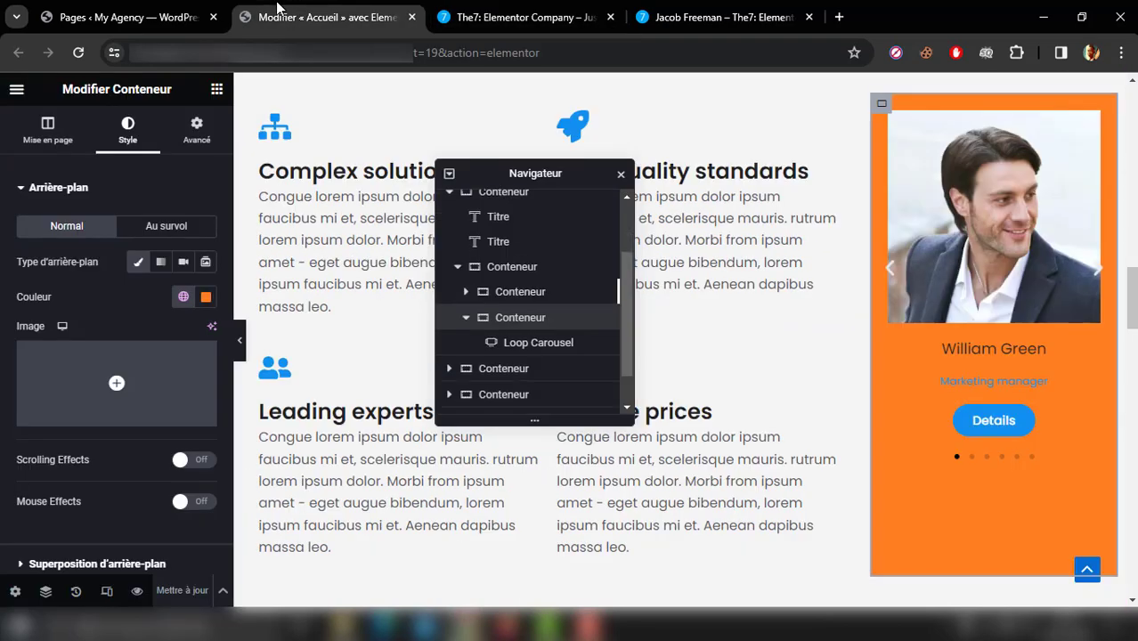
pyautogui.click(184, 298)
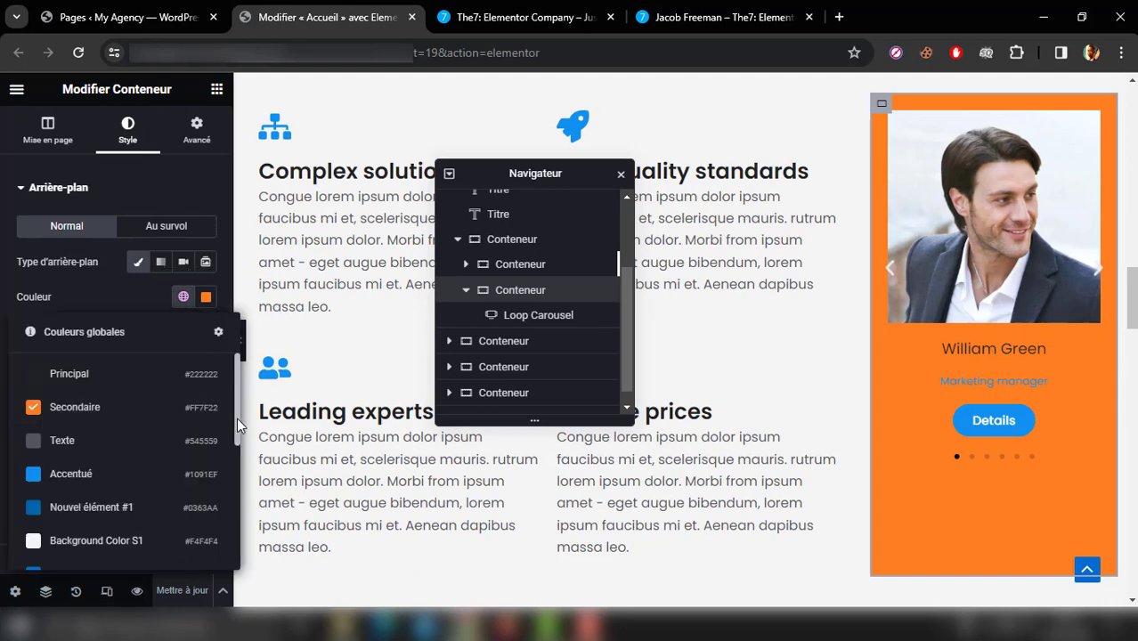
pyautogui.moveTo(237, 418); pyautogui.dragTo(236, 531)
pyautogui.click(189, 481)
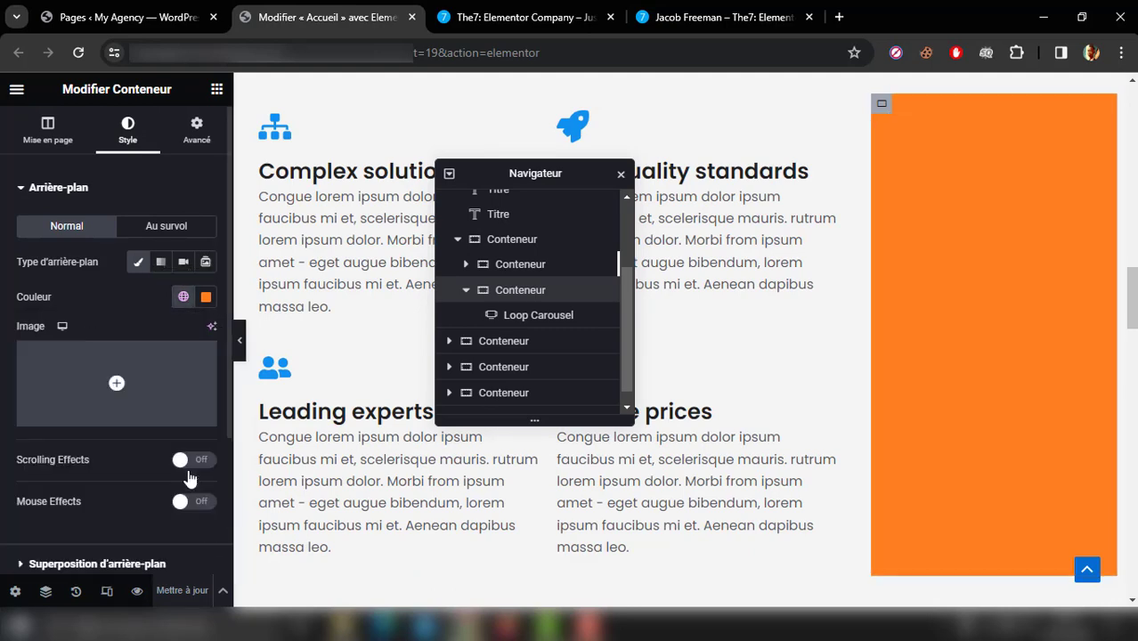
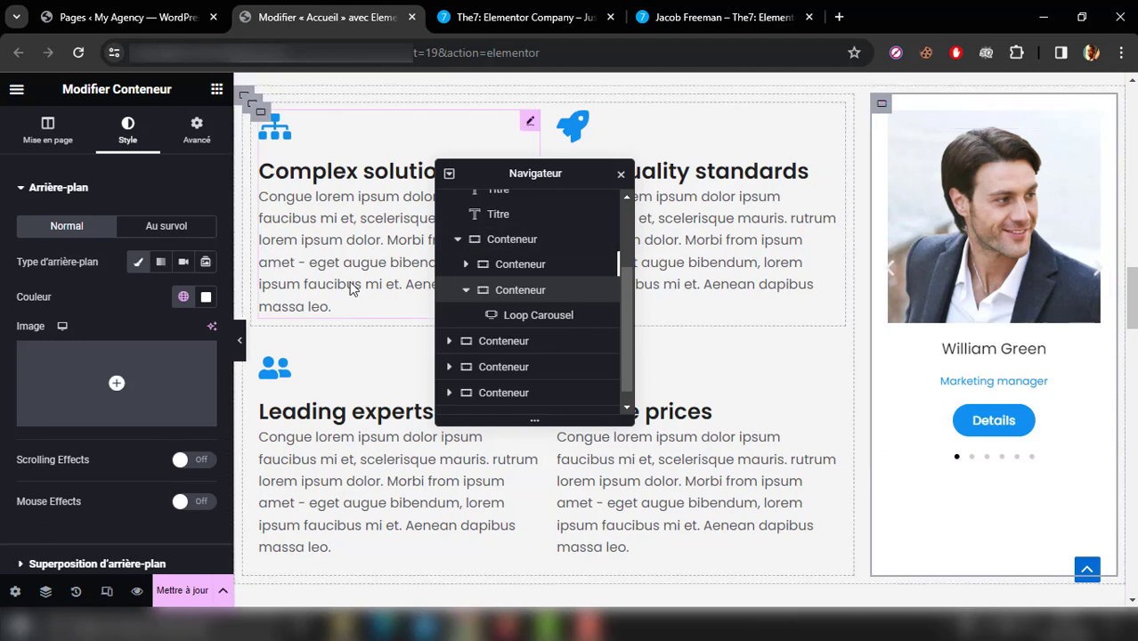
# Step: Set the carousel container's inner padding to 0 px on all sides, and save the page to open the carousel's loop template
pyautogui.click(196, 129)
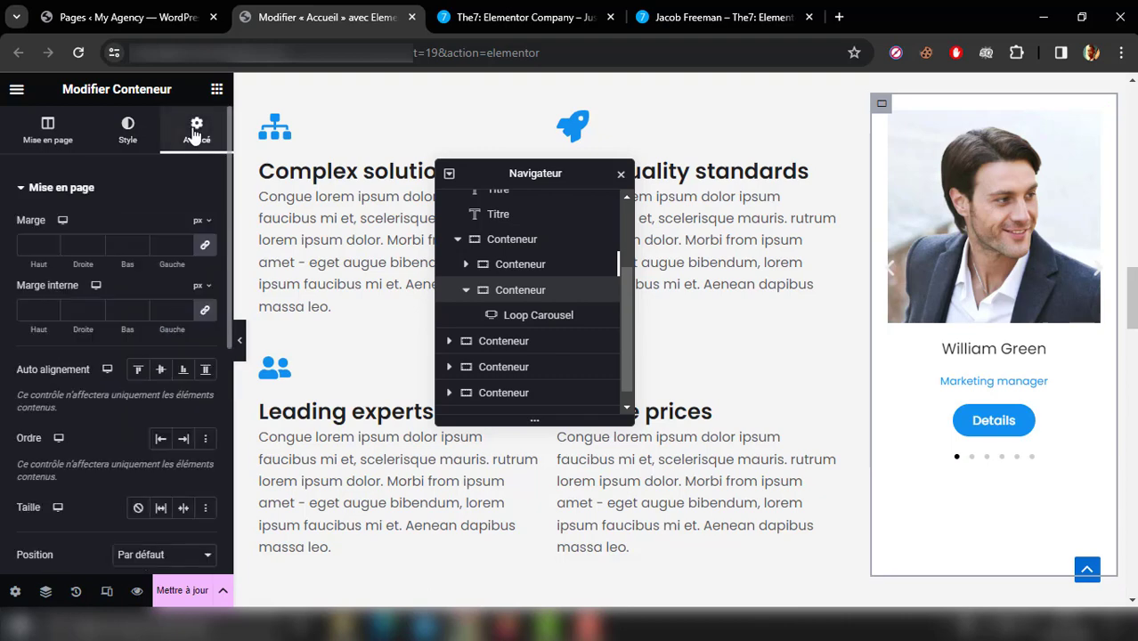
pyautogui.click(207, 314)
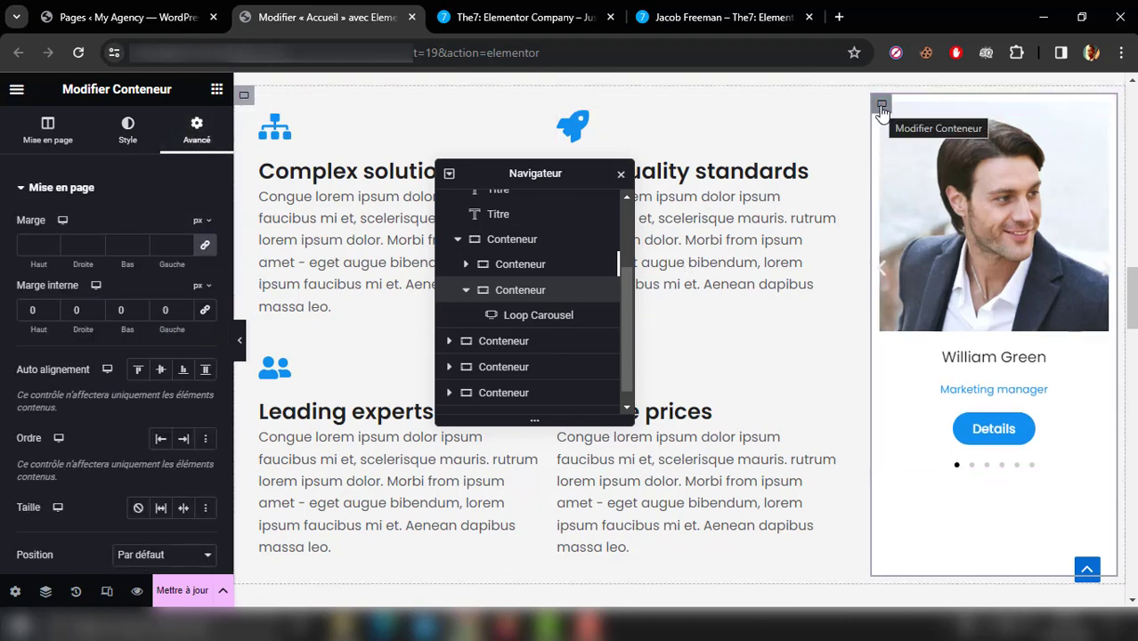
pyautogui.click(562, 315)
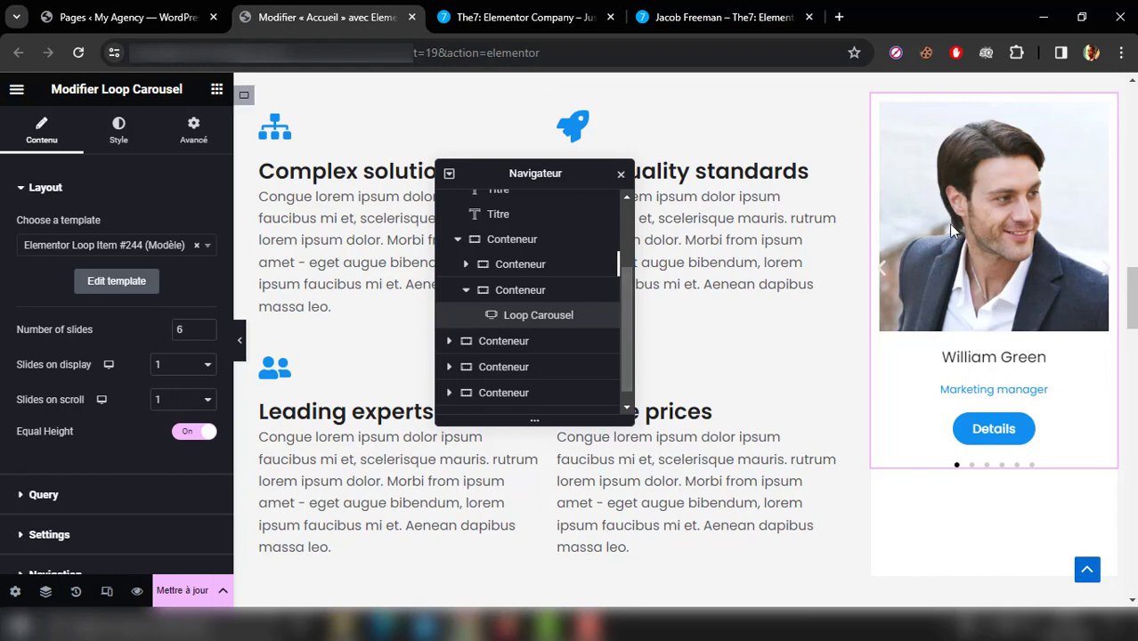
pyautogui.moveTo(995, 161)
pyautogui.click(988, 116)
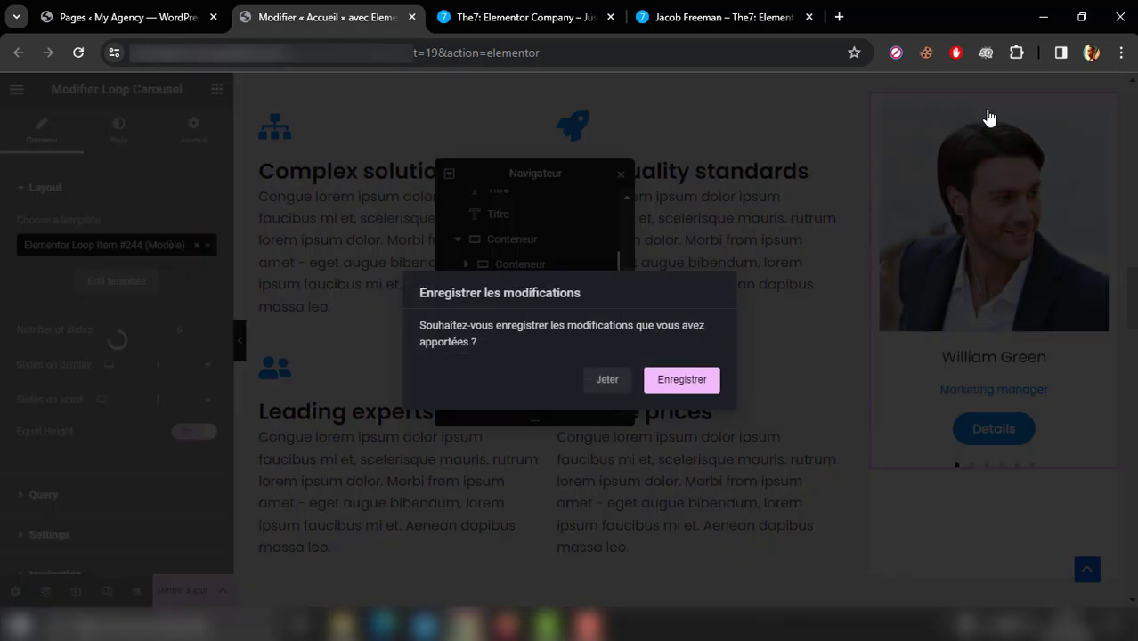
pyautogui.click(679, 390)
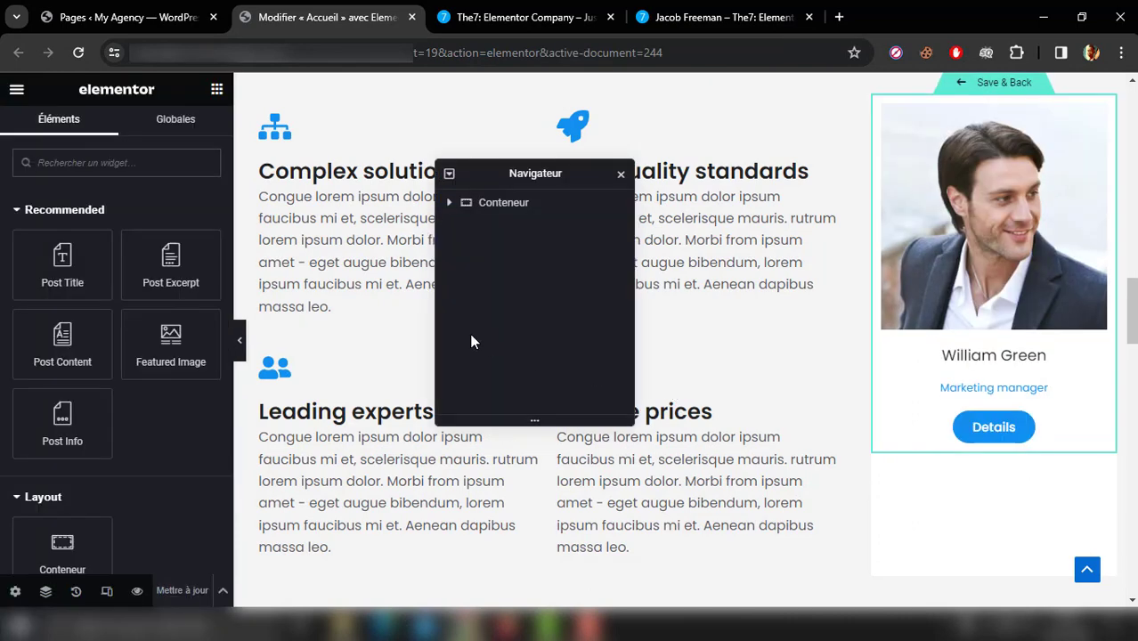
# Step: Set the loop template container's inner padding to 0 px on all sides
pyautogui.click(508, 207)
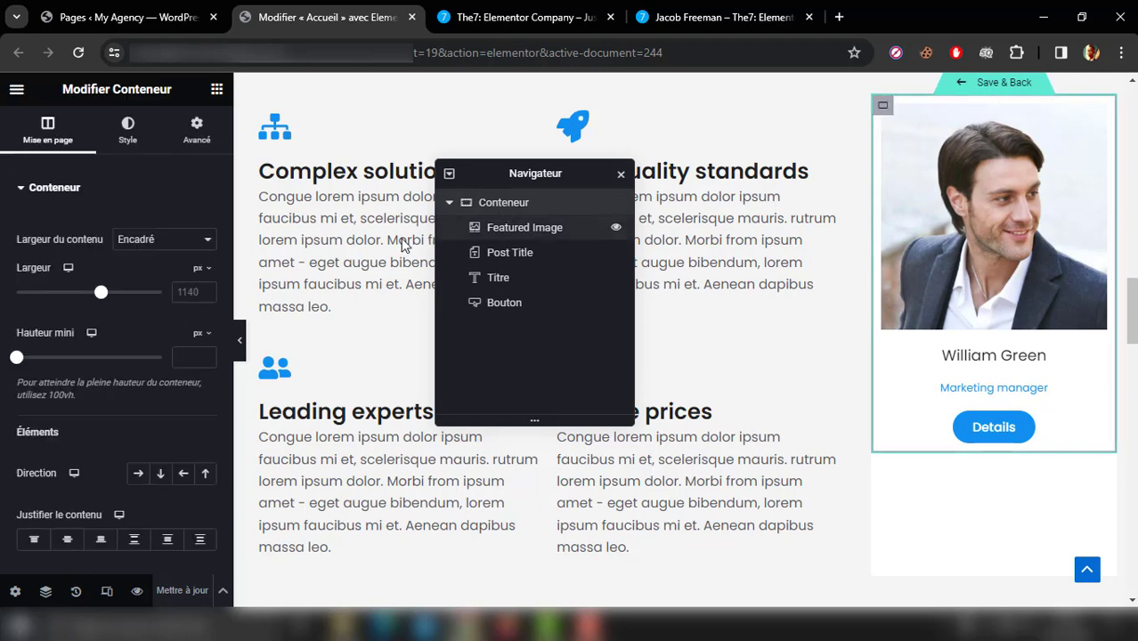
pyautogui.click(199, 143)
pyautogui.click(205, 314)
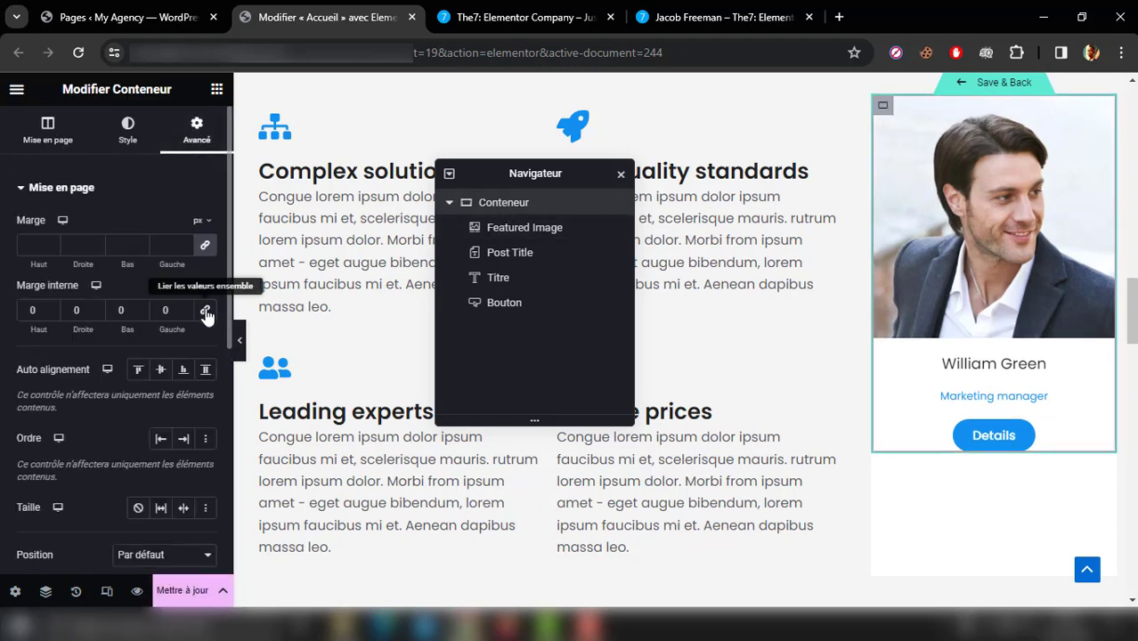
# Step: Compare the card with the demo and set the Post Title typography to weight 500 (Moyen) and size 20 px
pyautogui.click(452, 15)
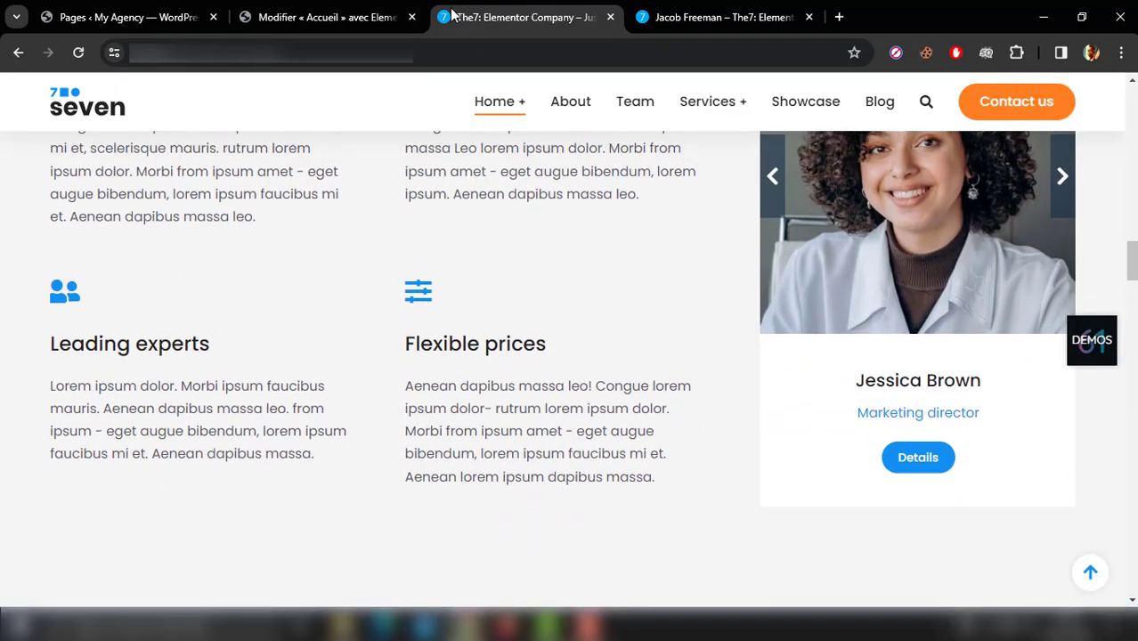
pyautogui.click(323, 11)
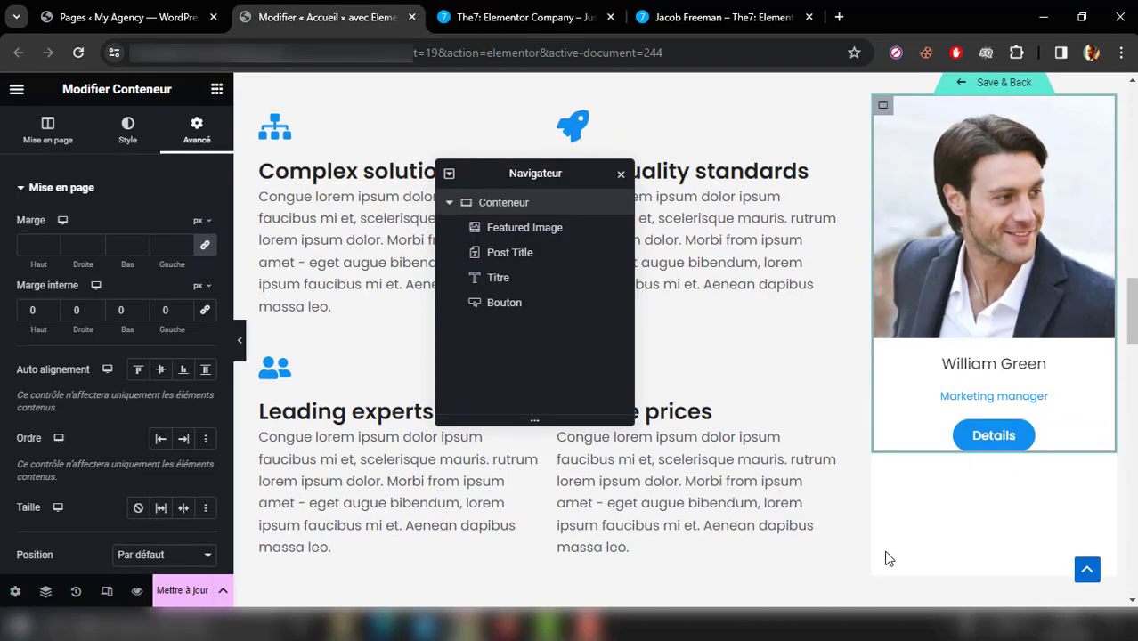
pyautogui.click(550, 13)
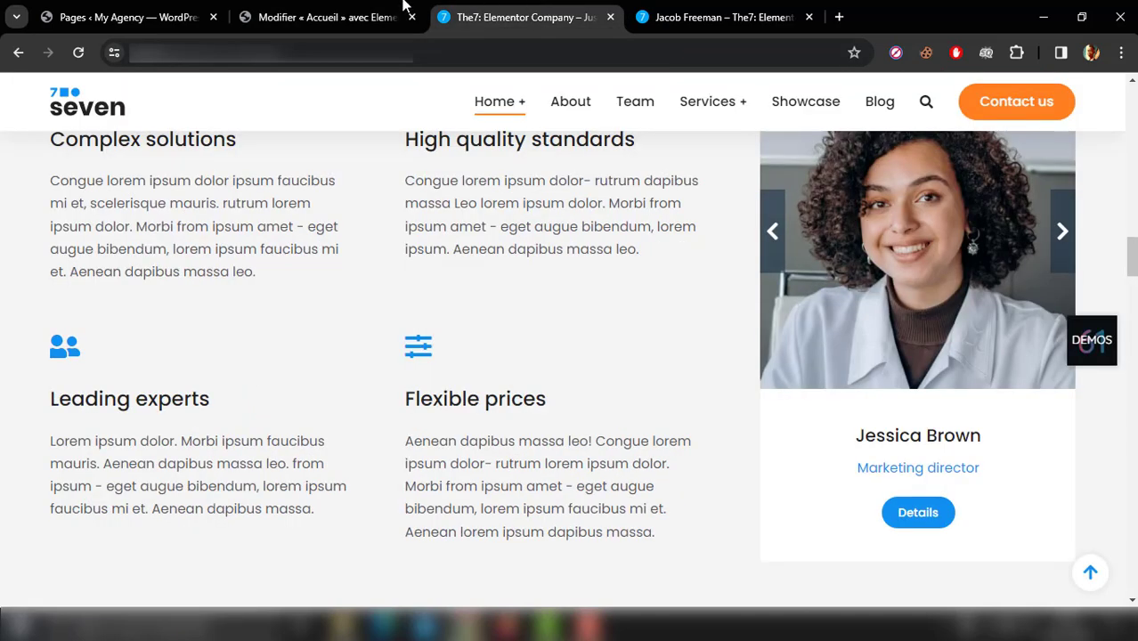
pyautogui.click(343, 13)
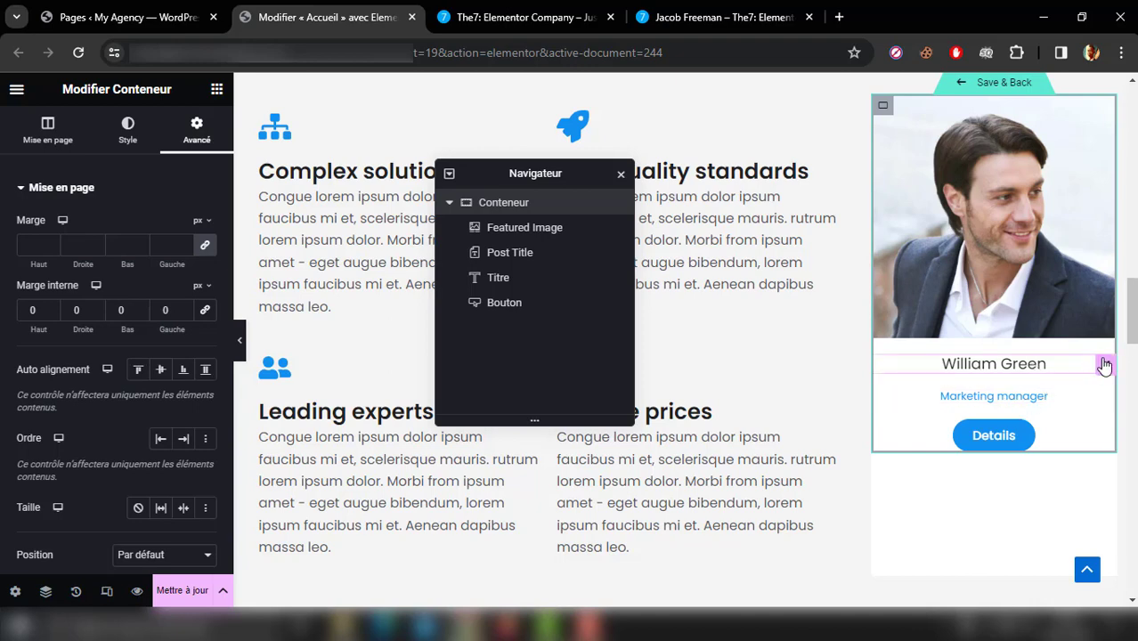
pyautogui.click(517, 17)
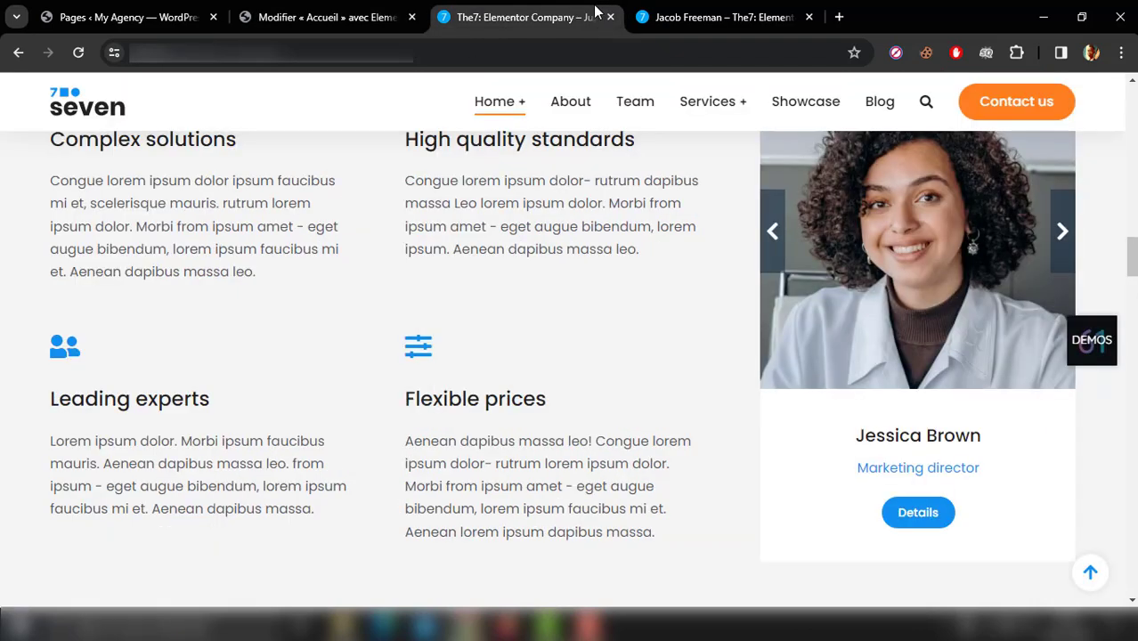
pyautogui.click(376, 9)
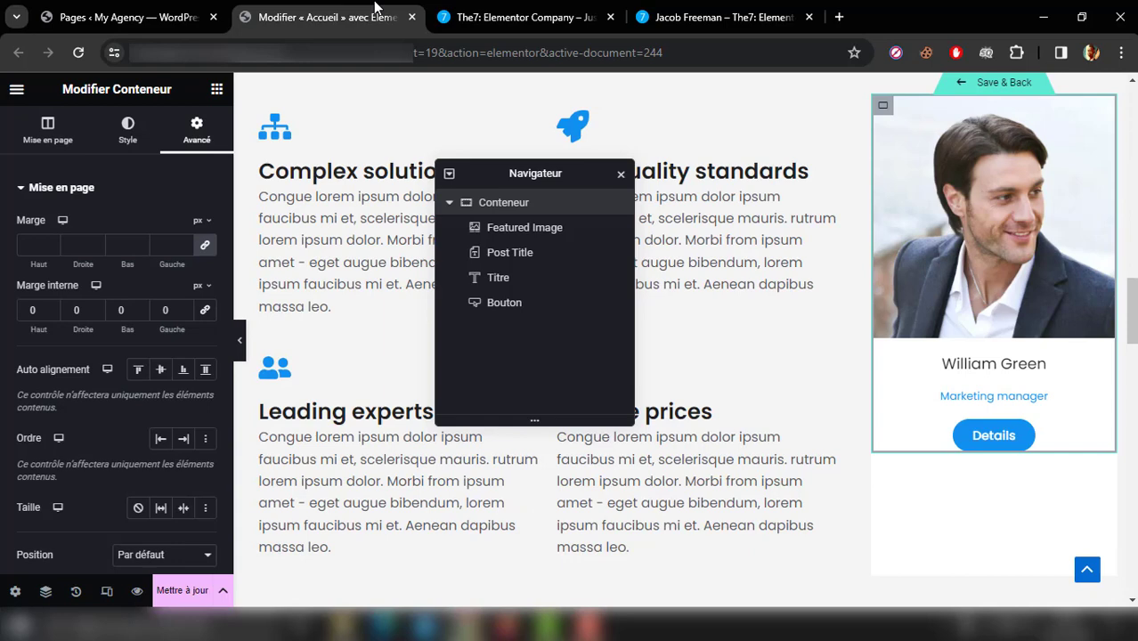
pyautogui.click(1104, 369)
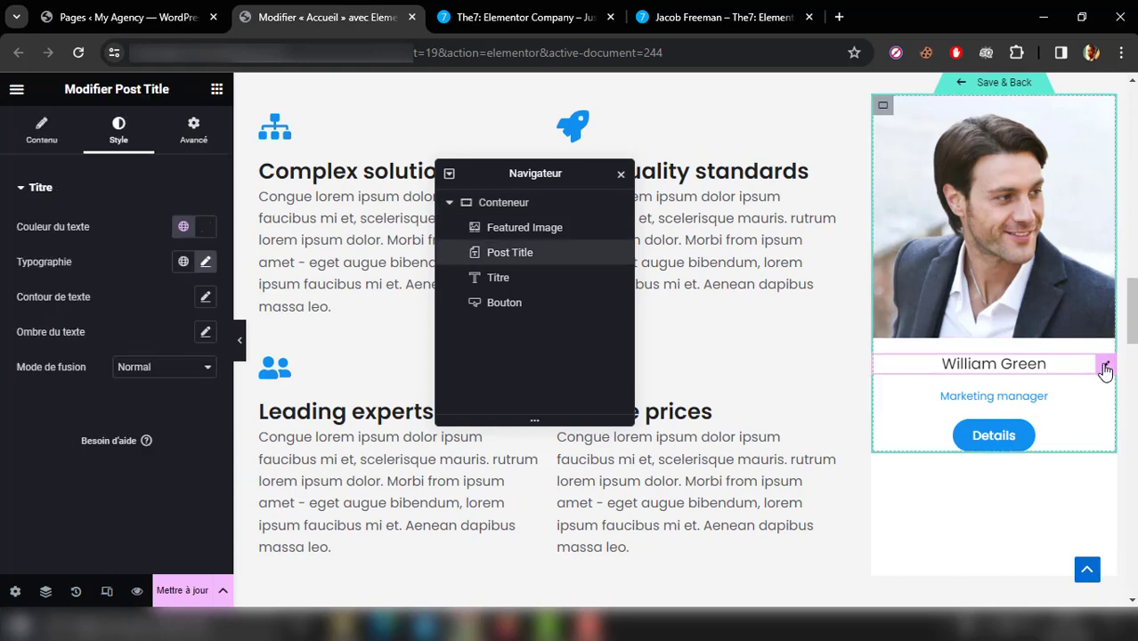
pyautogui.click(212, 265)
pyautogui.click(168, 429)
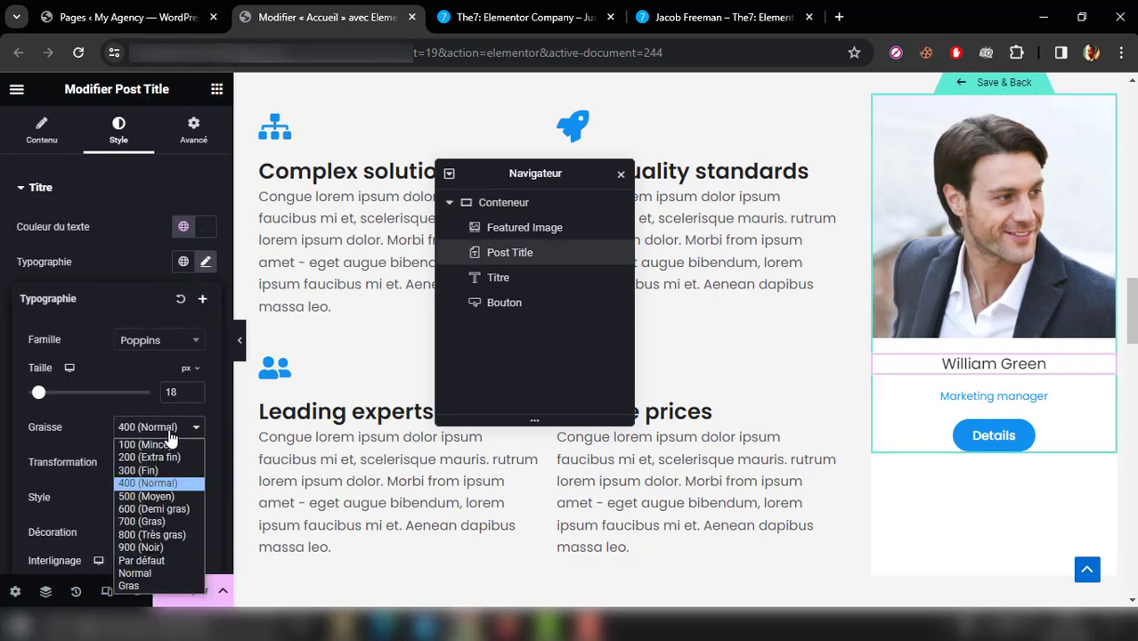
pyautogui.click(152, 496)
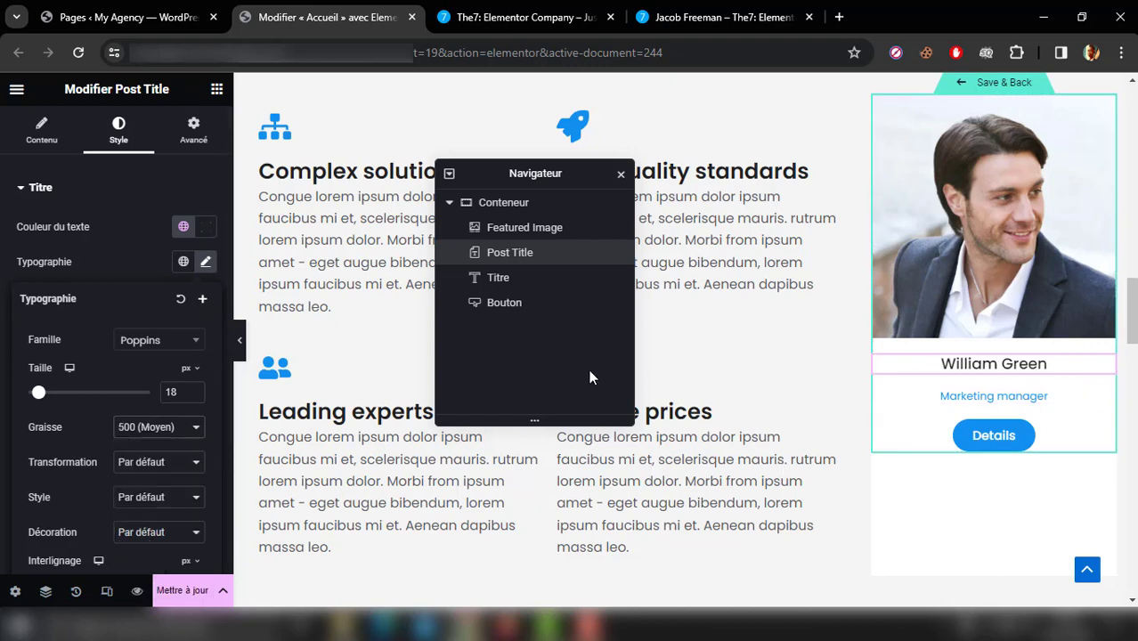
pyautogui.click(196, 387)
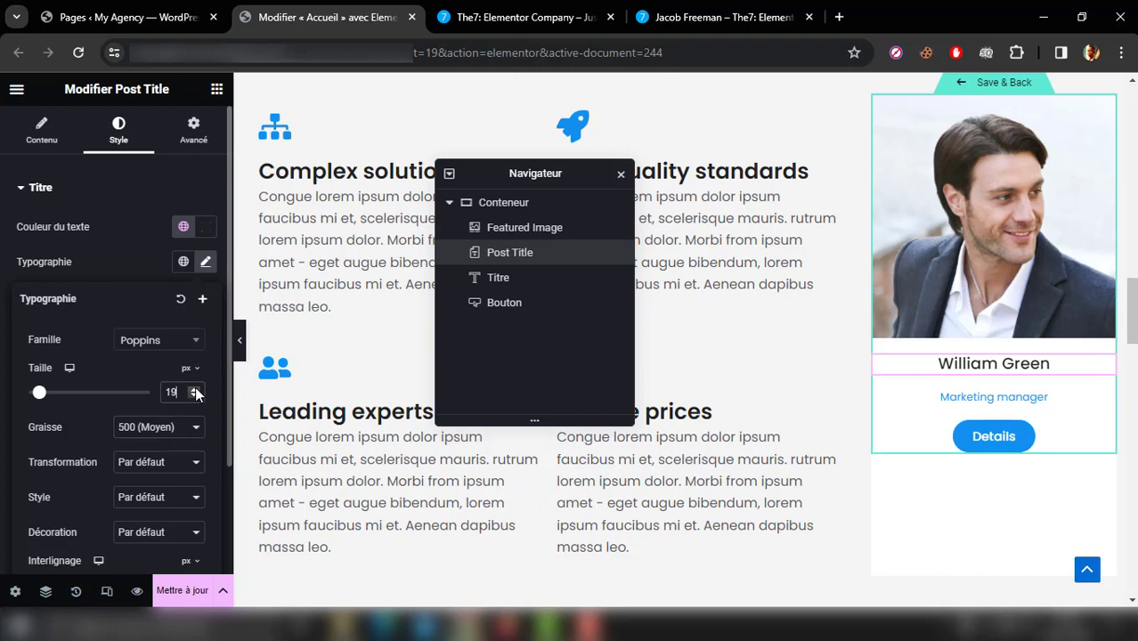
pyautogui.click(195, 386)
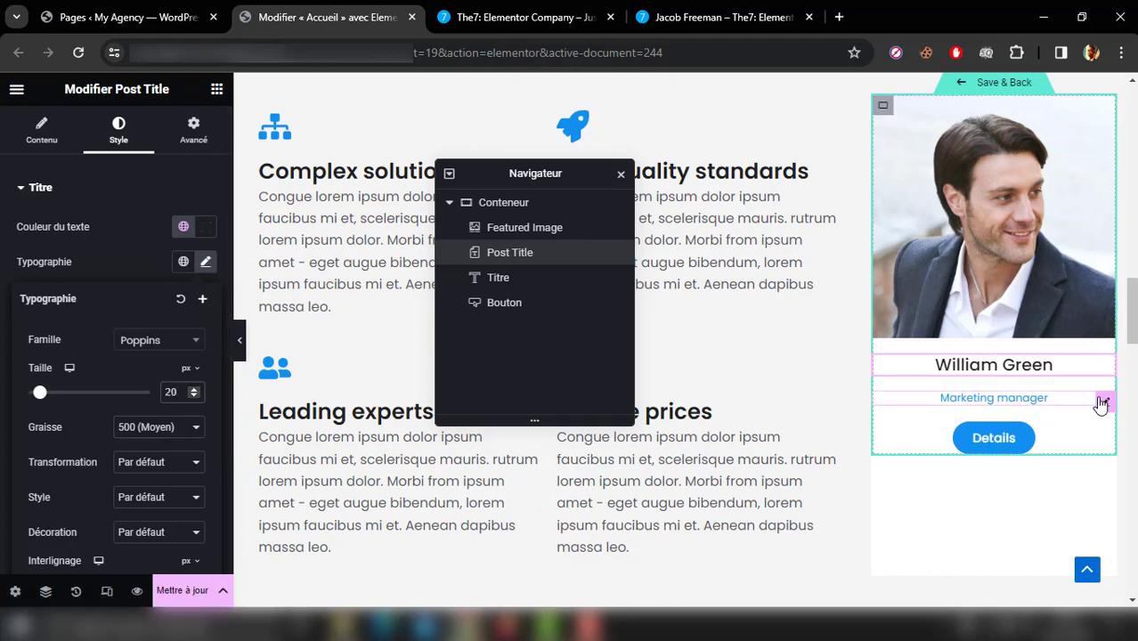
# Step: Set the job title's font size to 15 px, and save the loop template to return to the page
pyautogui.click(1101, 402)
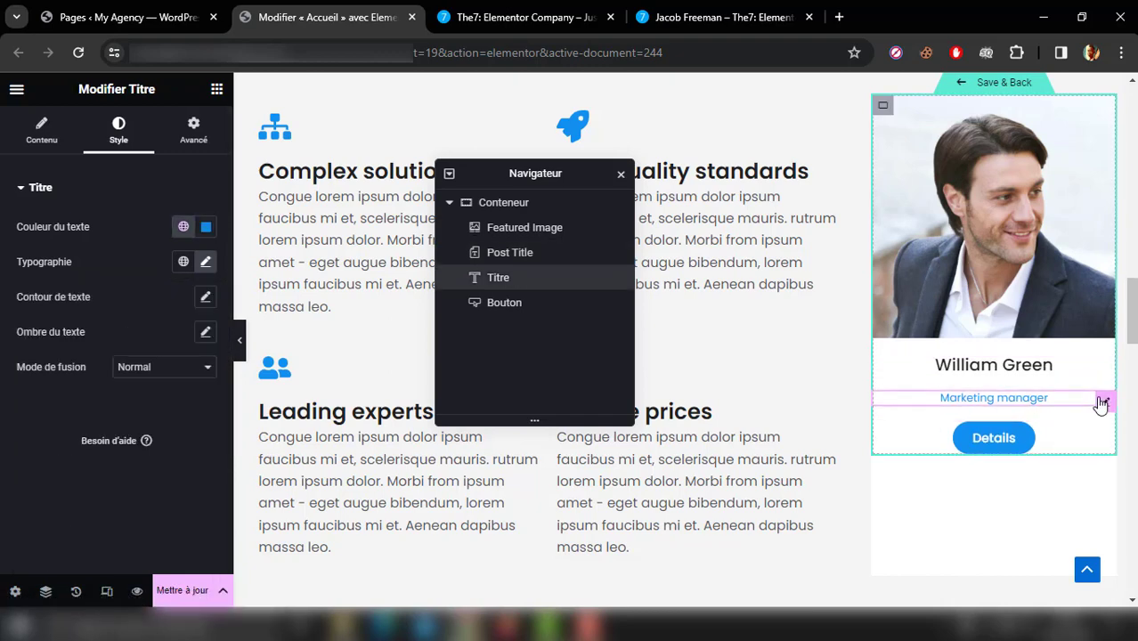
pyautogui.click(205, 262)
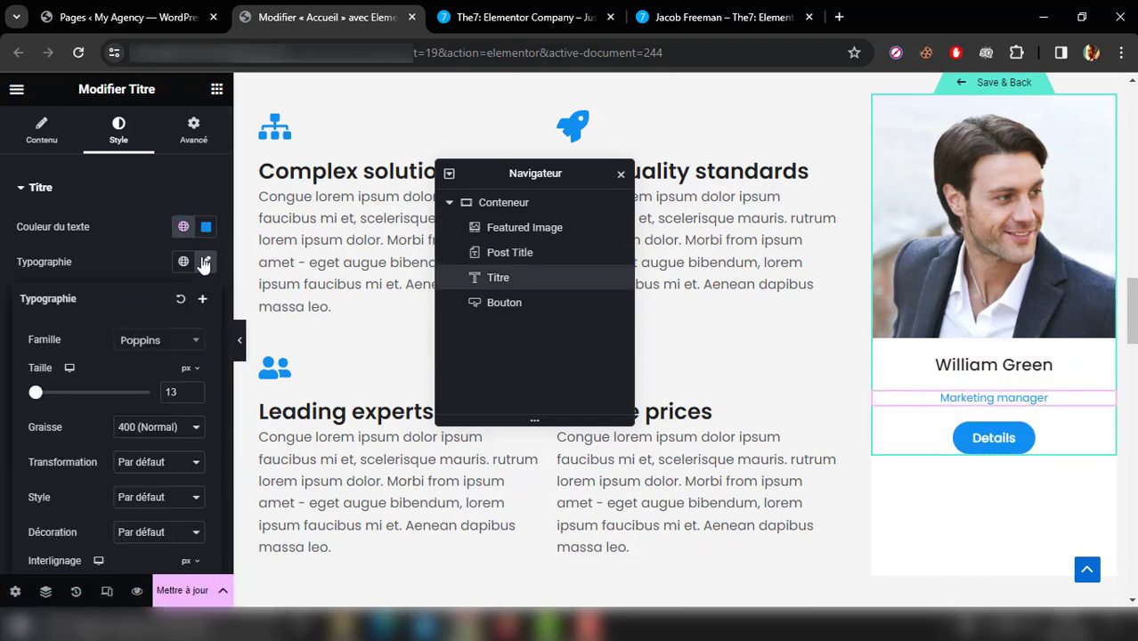
pyautogui.click(192, 391)
pyautogui.click(192, 391)
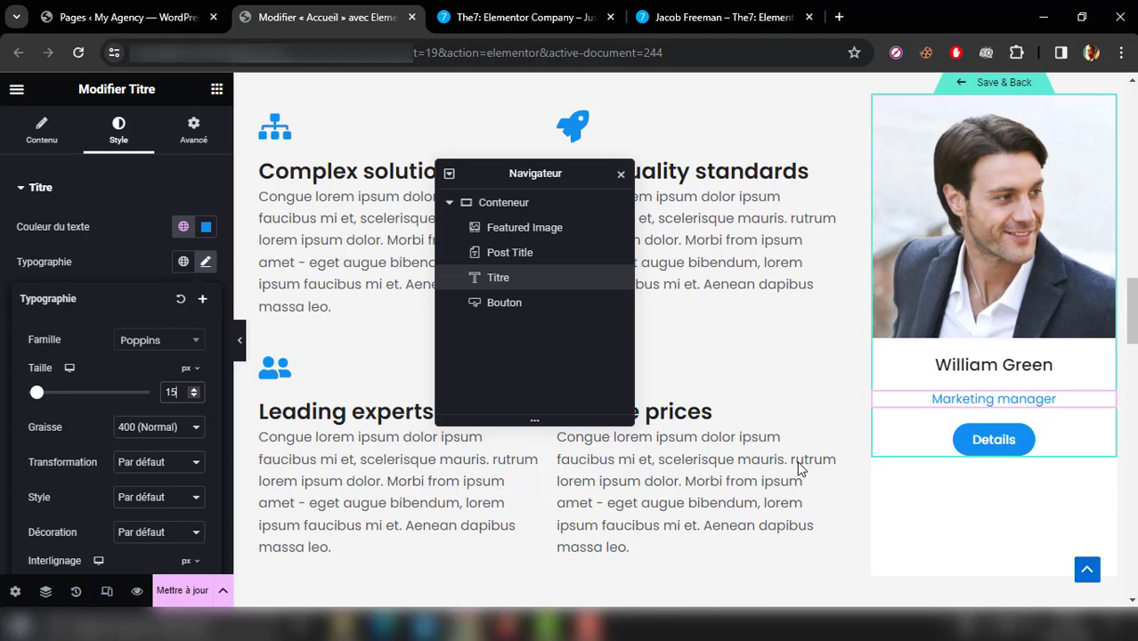
pyautogui.click(992, 85)
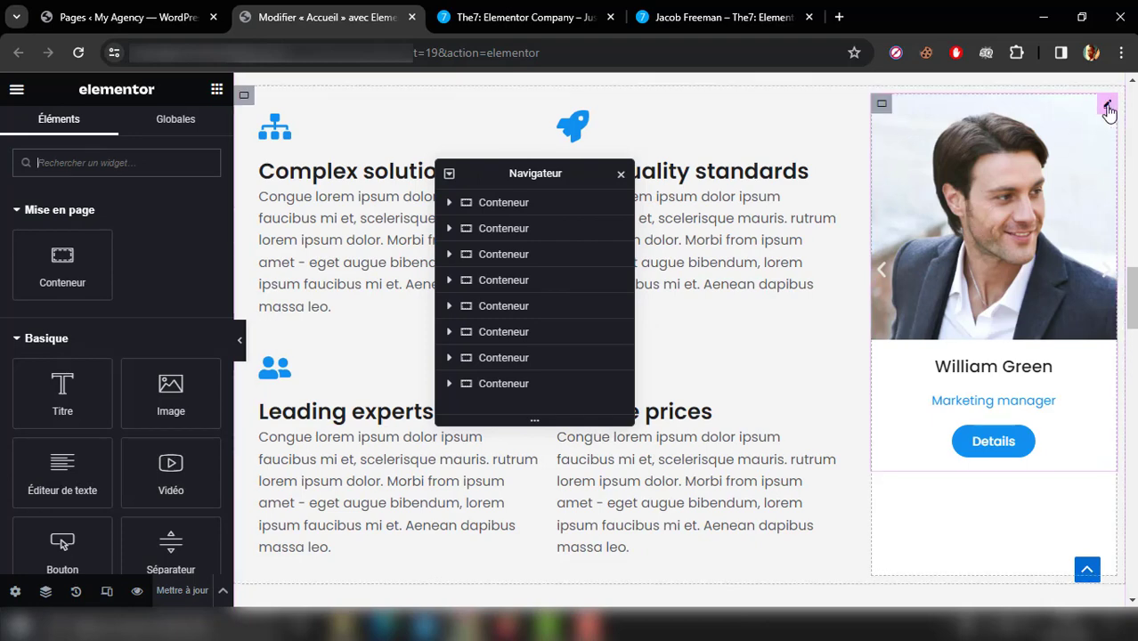
# Step: Open the Loop Carousel's settings for editing and close the Navigator
pyautogui.click(1107, 105)
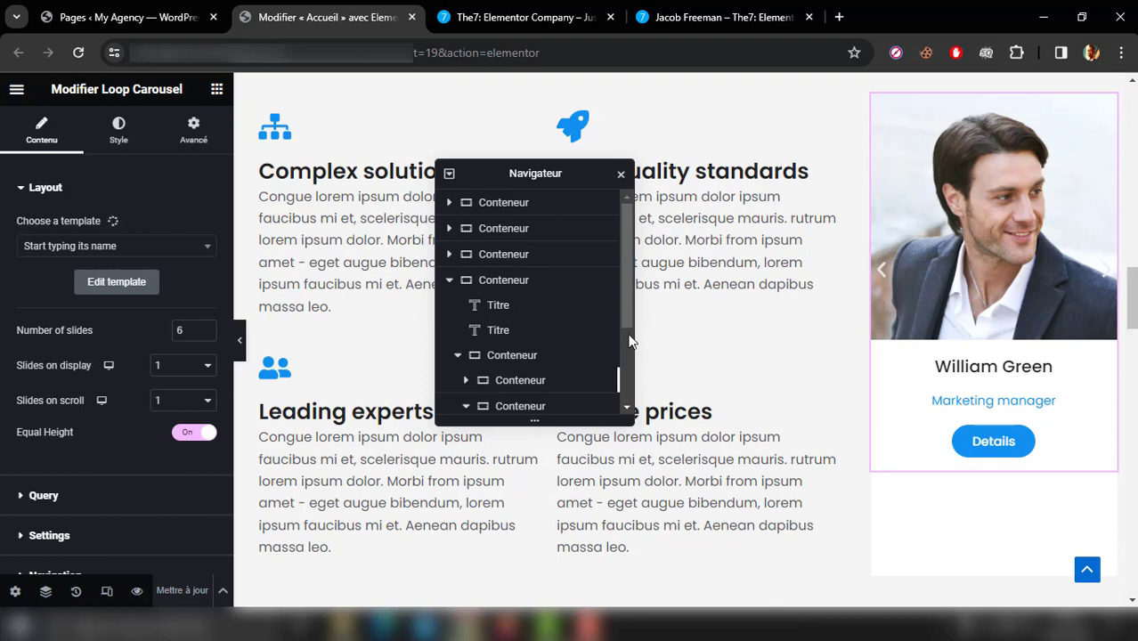
pyautogui.click(628, 383)
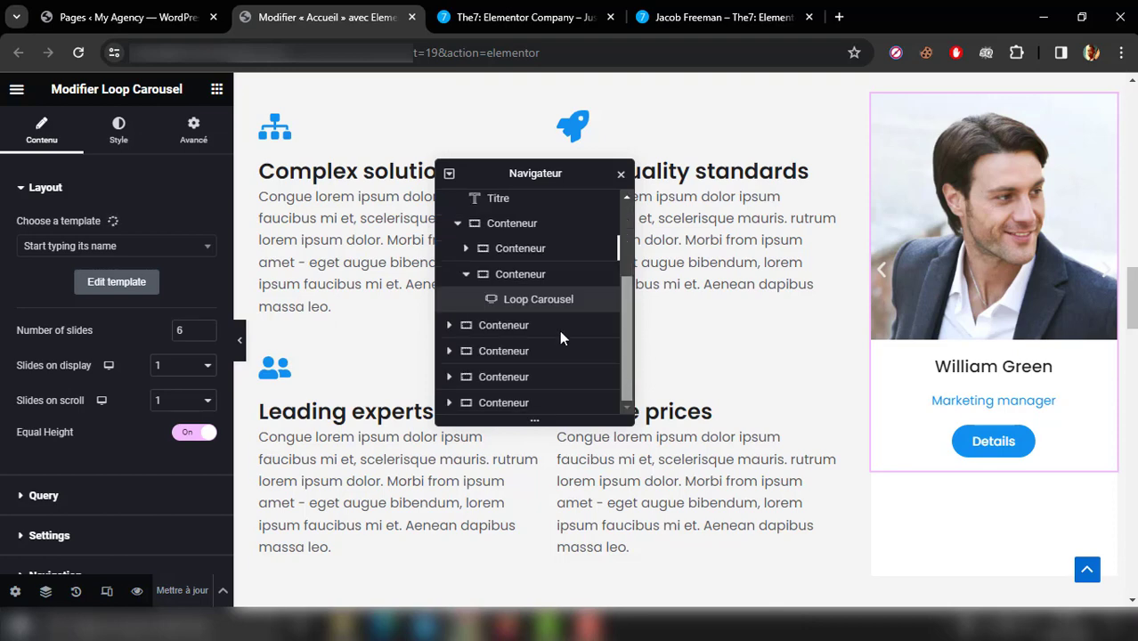
pyautogui.click(622, 174)
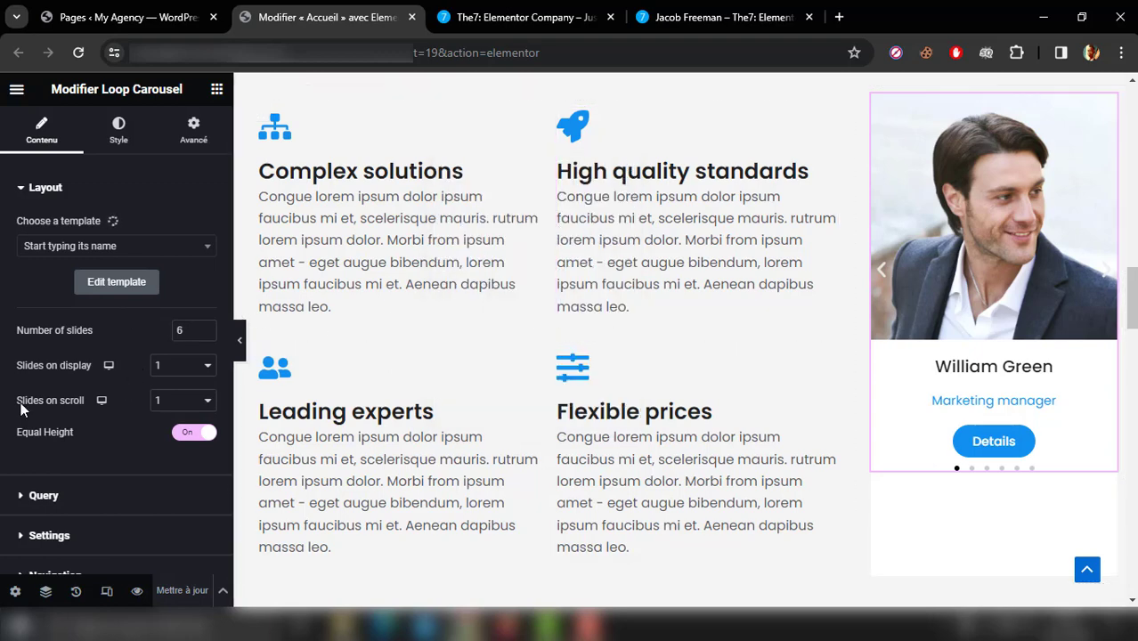
# Step: Examine the carousel's Layout, Query, Settings and Navigation options, comparing its arrows and card with the demo's carousel
pyautogui.scroll(-3, 1, 449)
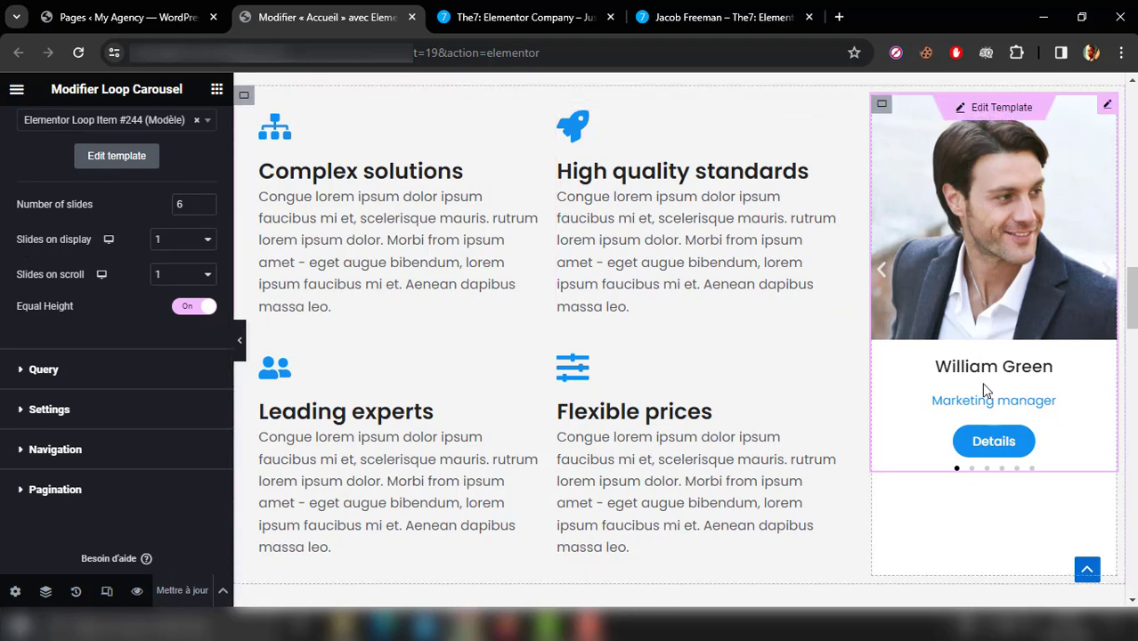
pyautogui.click(516, 16)
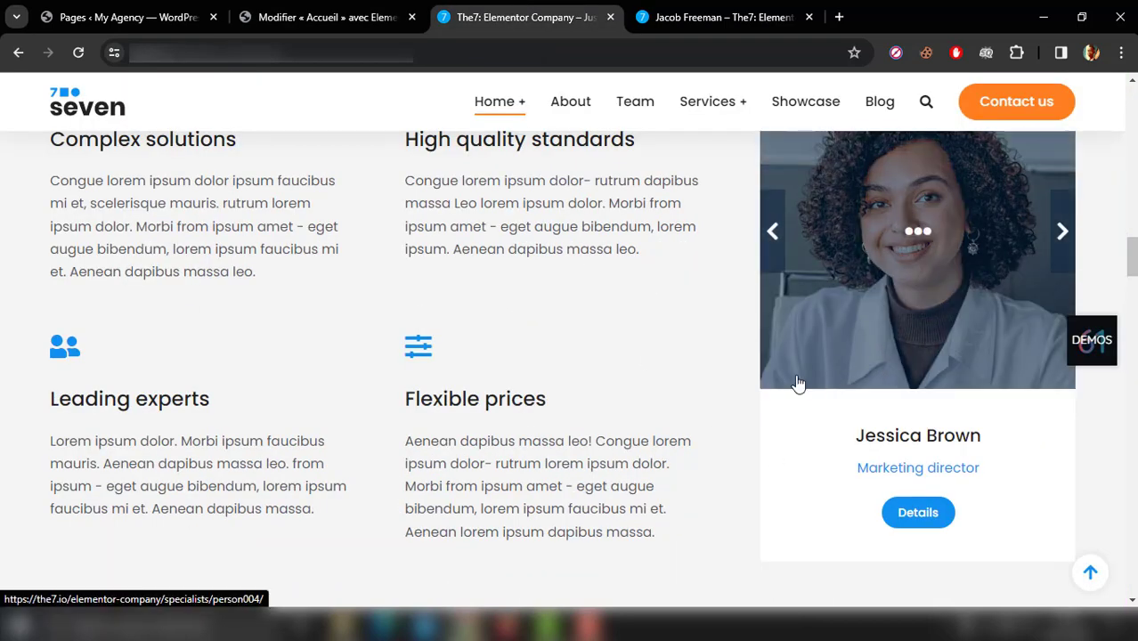
pyautogui.click(368, 11)
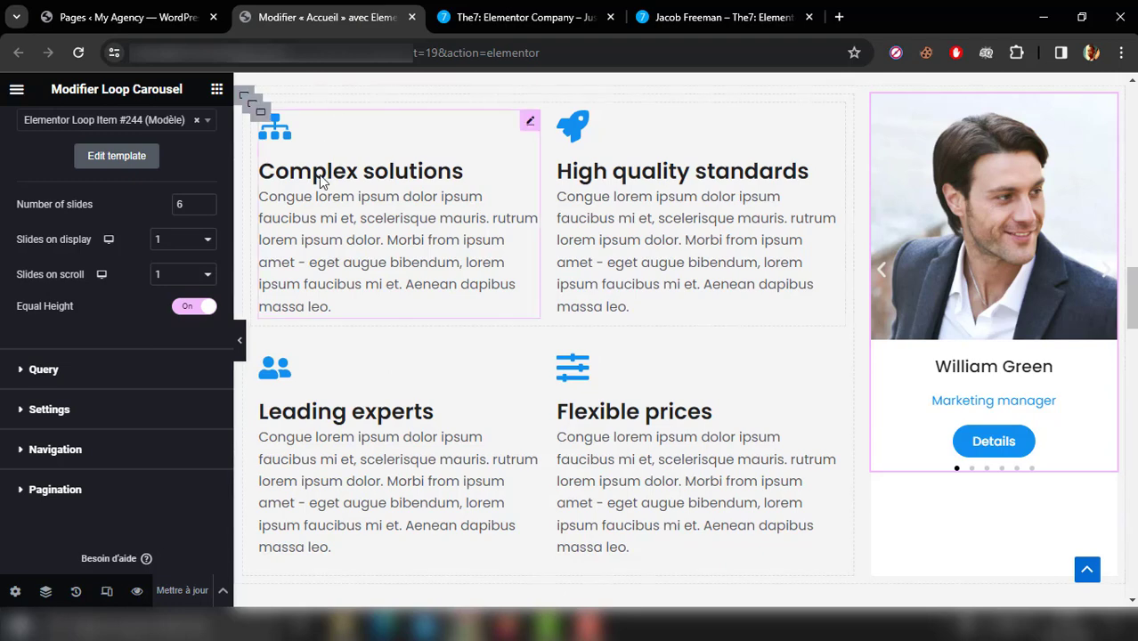
pyautogui.click(45, 380)
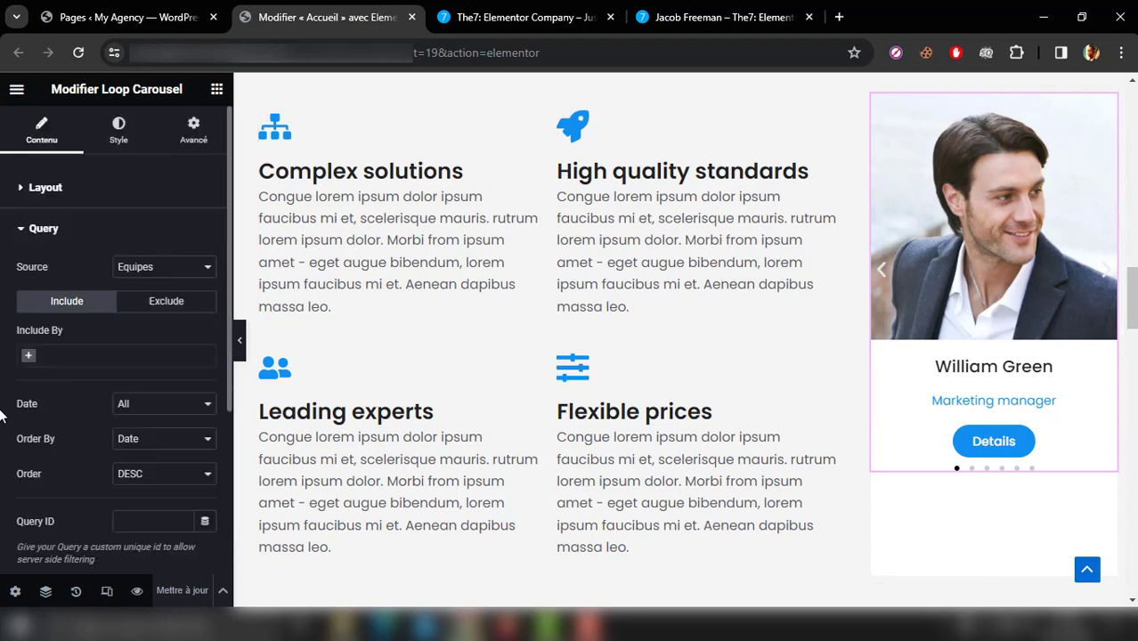
pyautogui.scroll(-1, 1, 416)
pyautogui.scroll(-1, 5, 417)
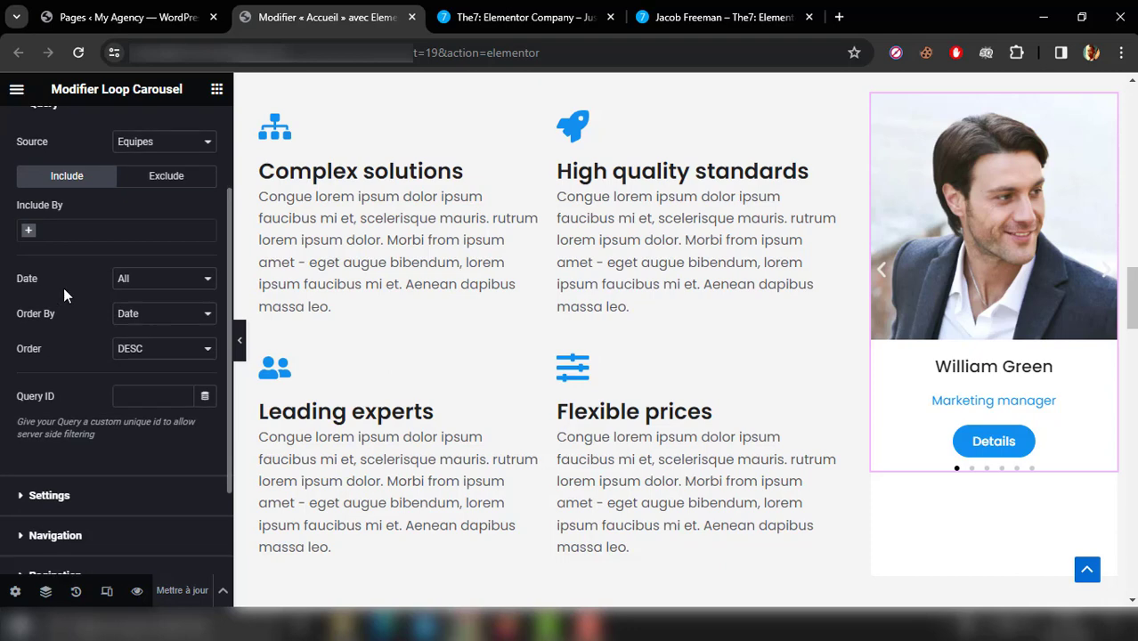
pyautogui.click(67, 504)
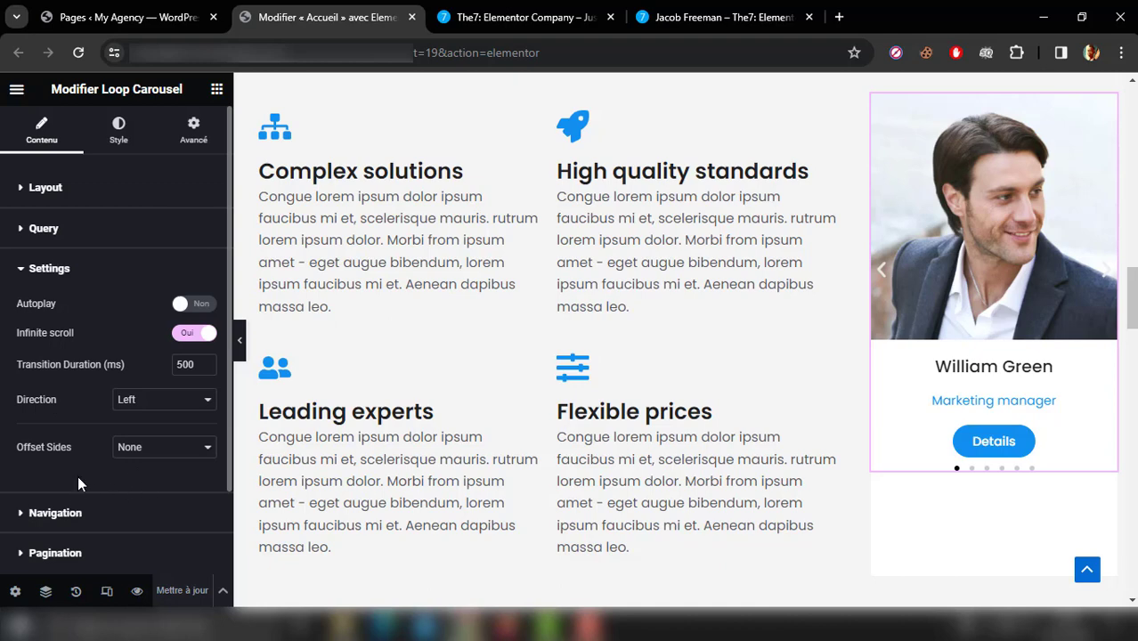
pyautogui.scroll(-1, 77, 483)
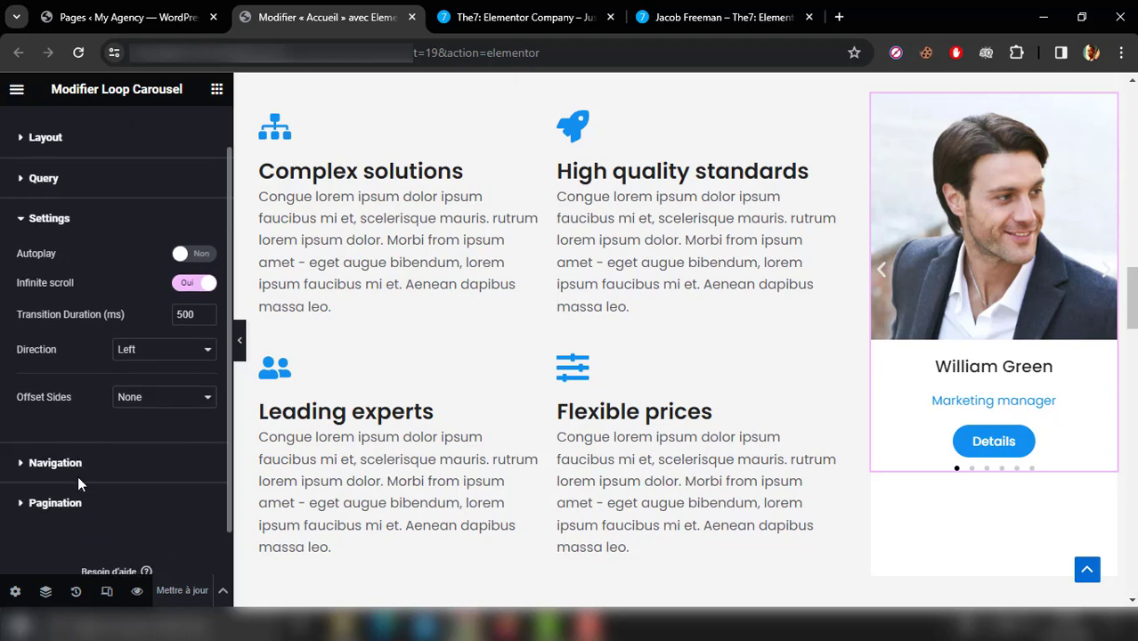
pyautogui.click(50, 466)
pyautogui.scroll(-1, 50, 474)
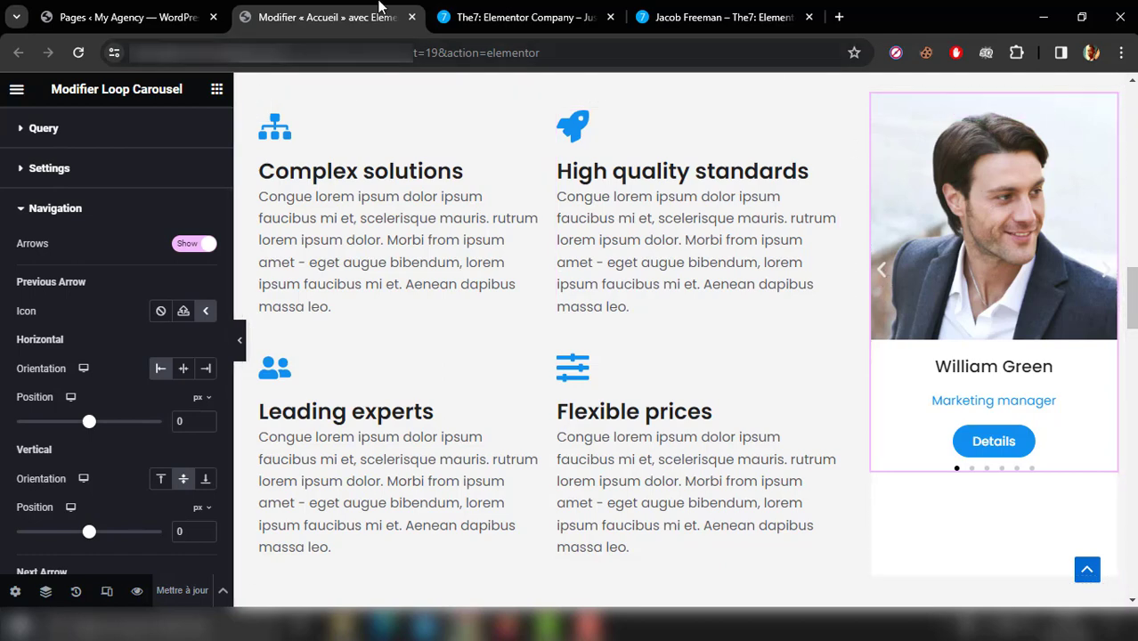
pyautogui.click(465, 7)
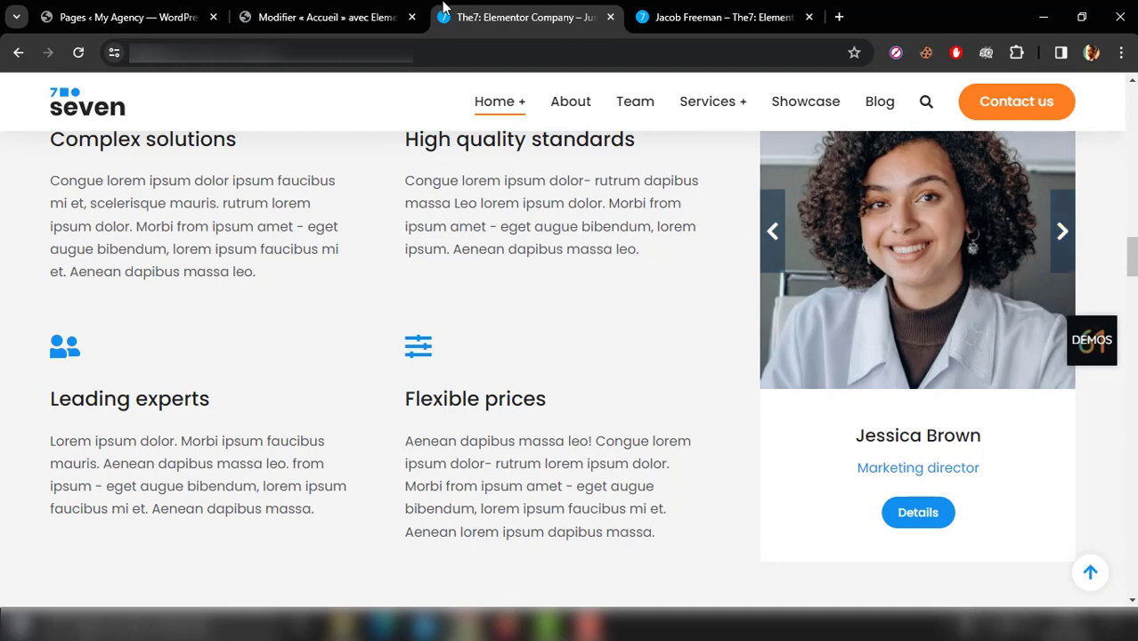
pyautogui.click(322, 7)
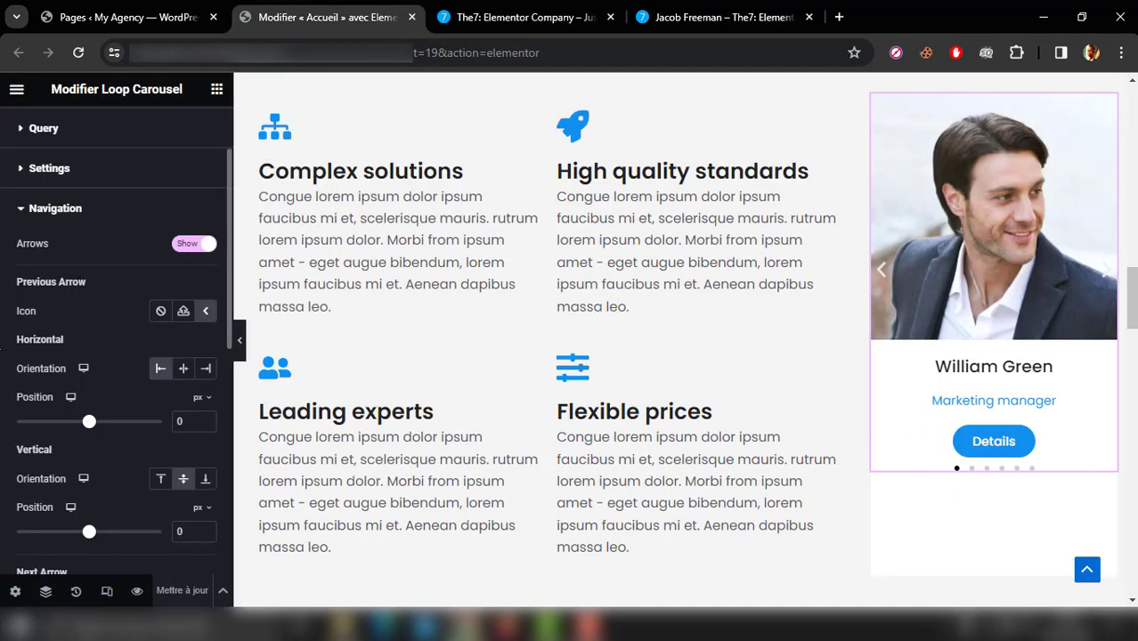
pyautogui.scroll(-1, 2, 361)
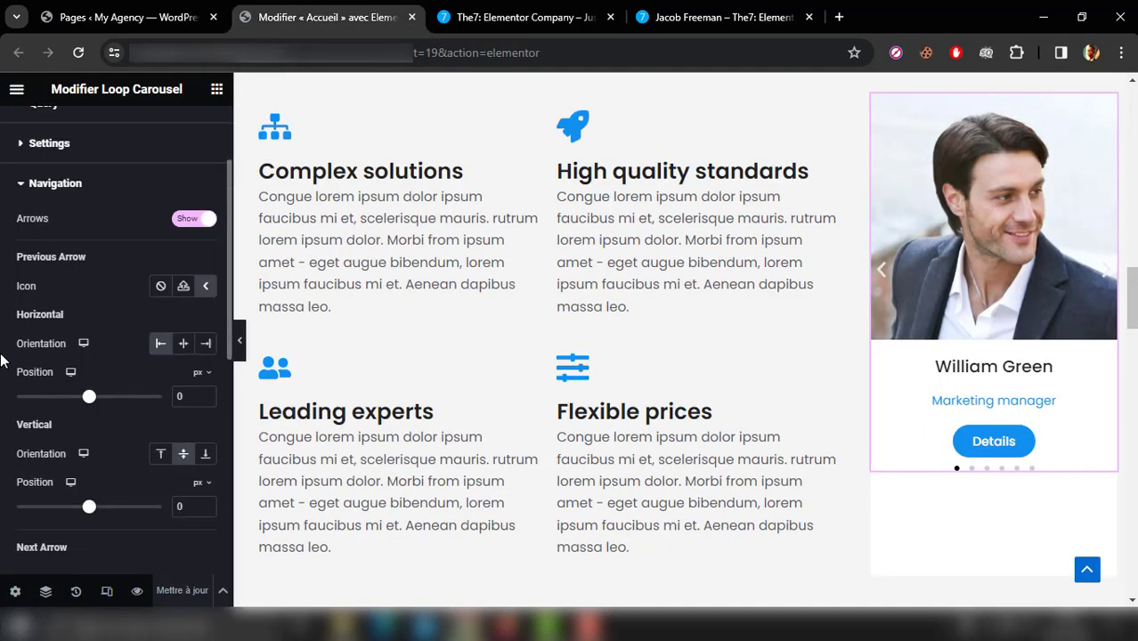
pyautogui.scroll(-2, 3, 360)
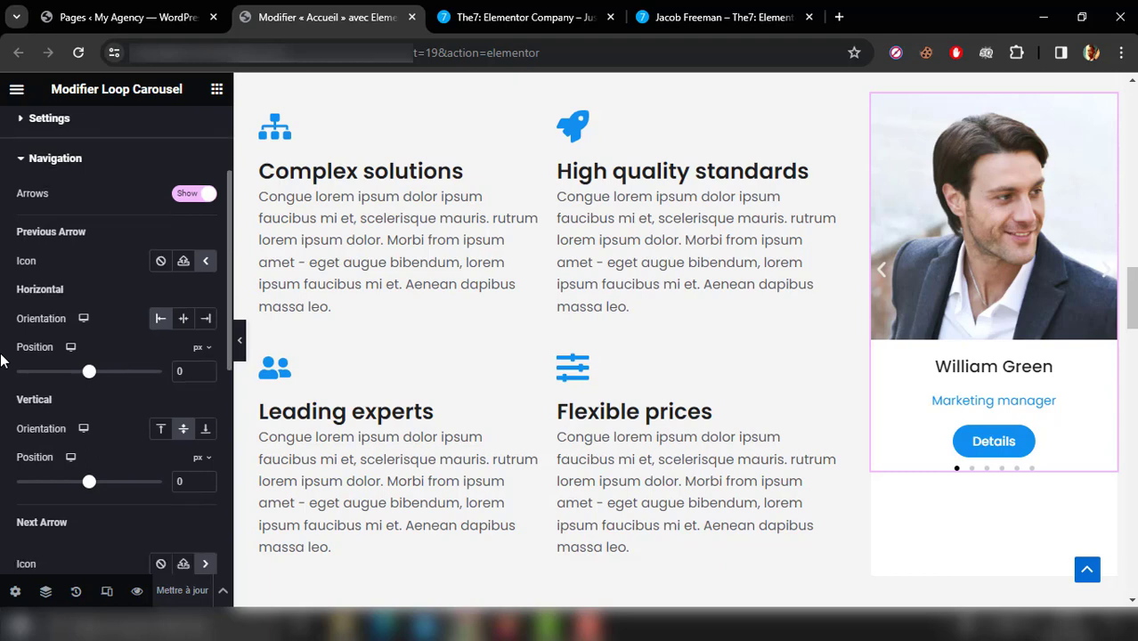
pyautogui.scroll(-6, 2, 361)
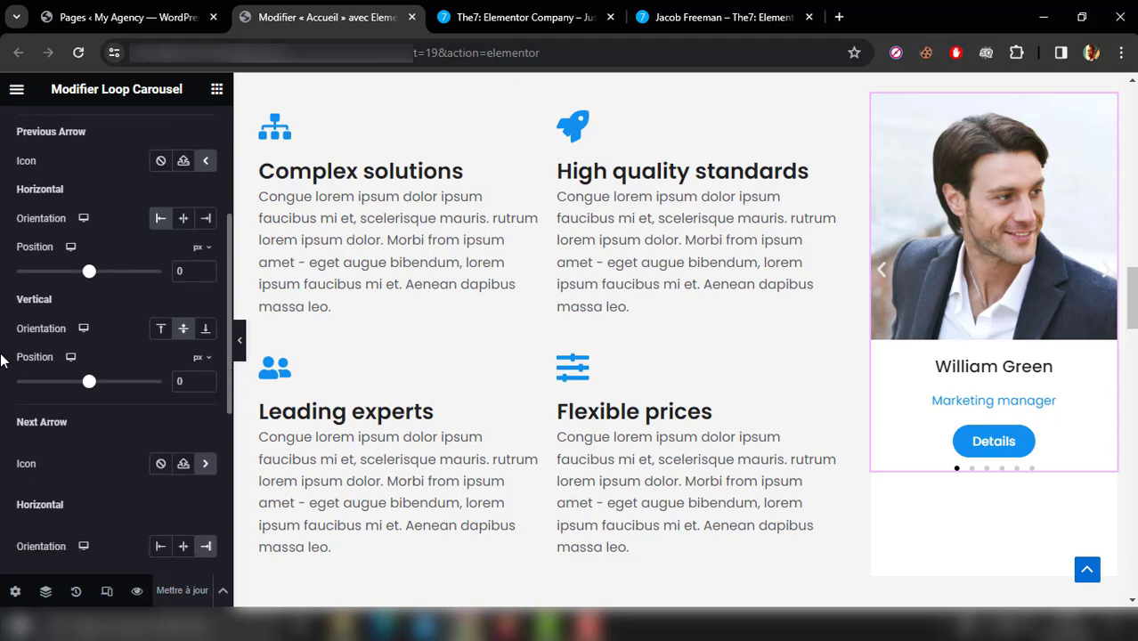
pyautogui.scroll(-3, 2, 361)
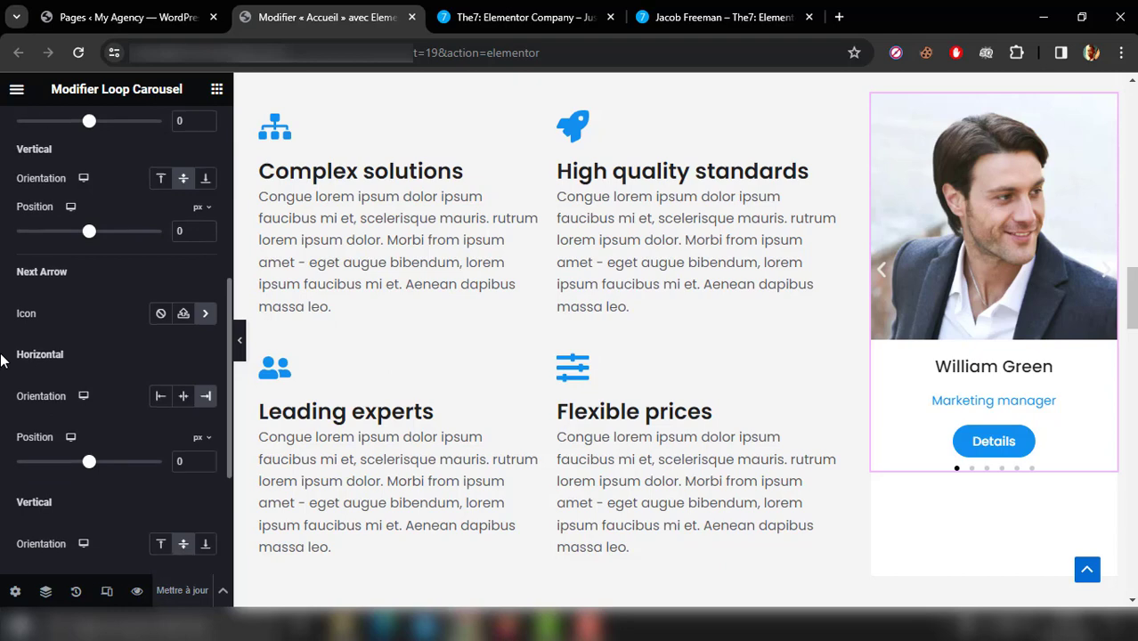
pyautogui.scroll(-6, 3, 360)
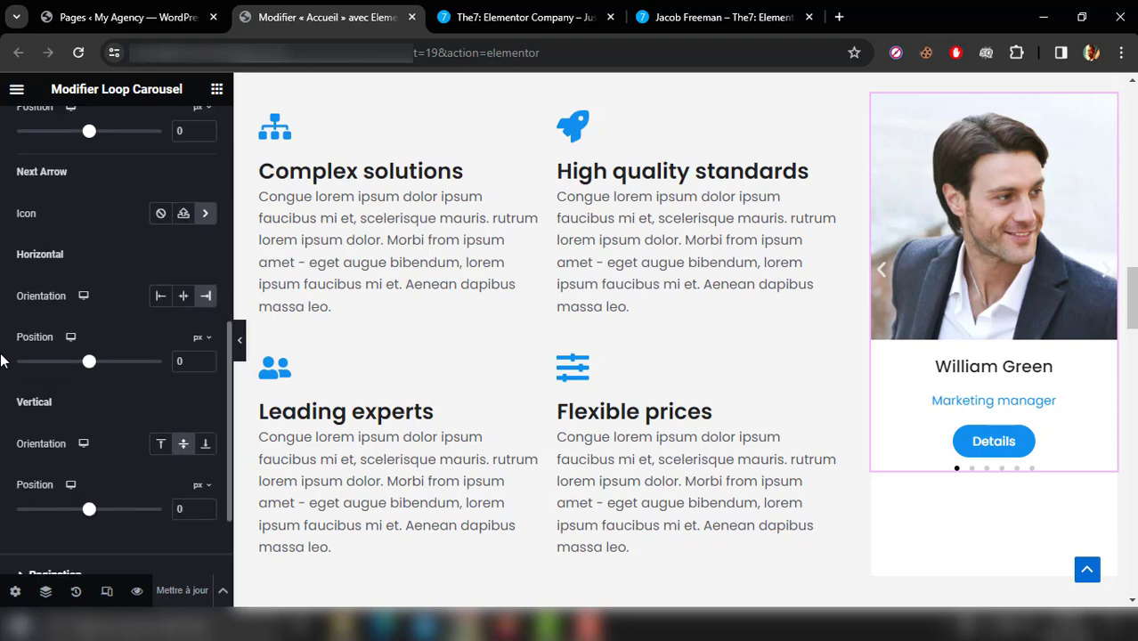
pyautogui.scroll(-3, 3, 361)
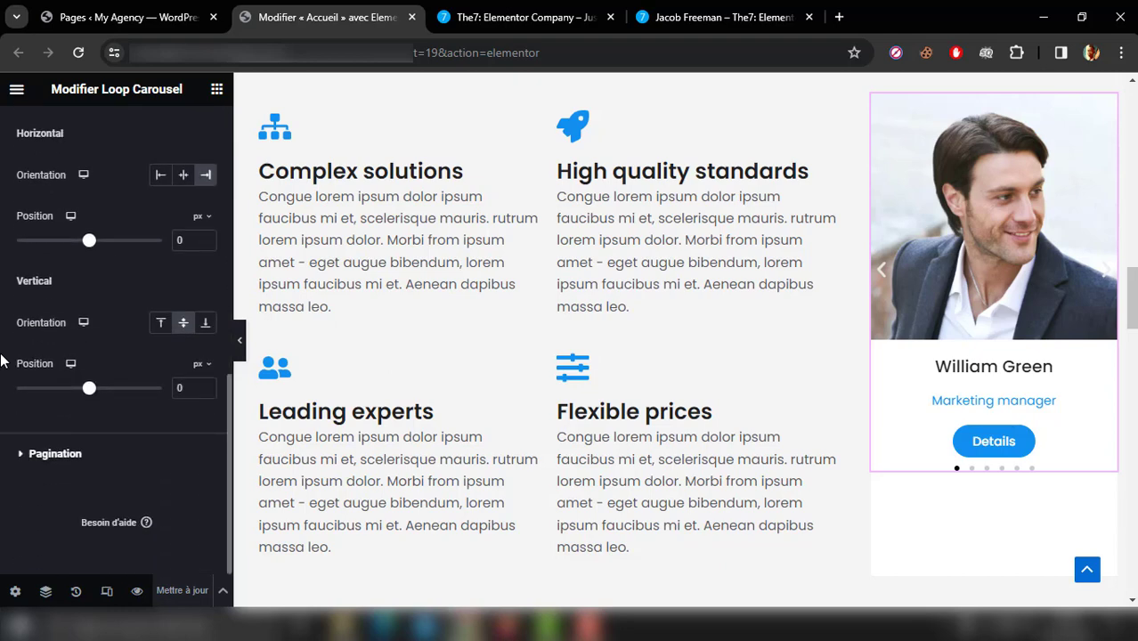
# Step: Compare the carousel's pagination with the demo and set it to None
pyautogui.click(49, 454)
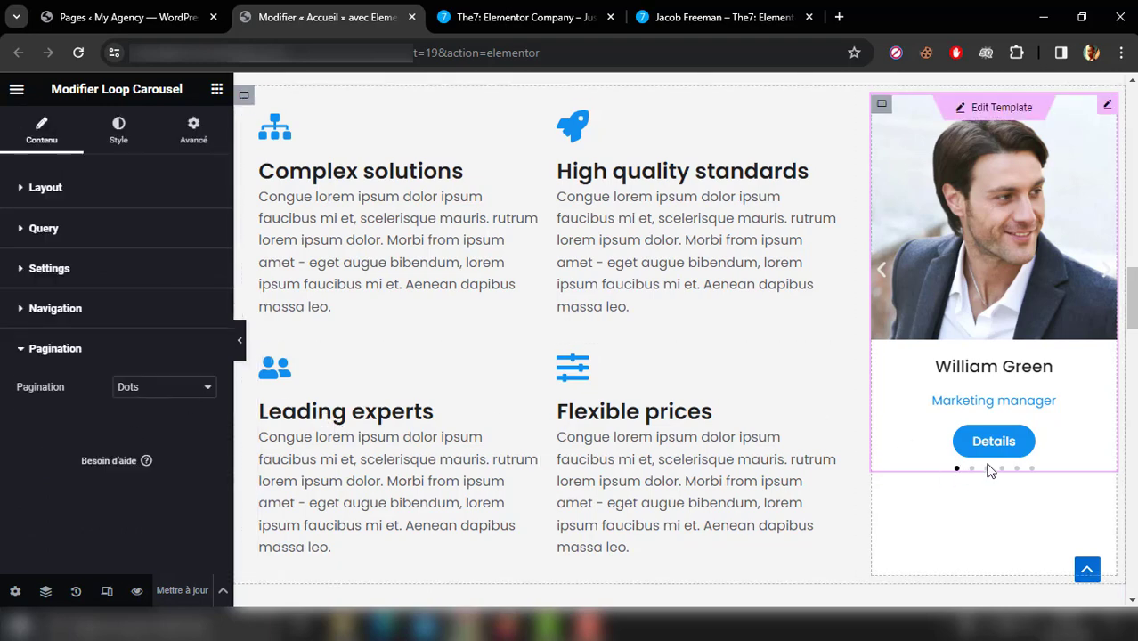
pyautogui.click(525, 17)
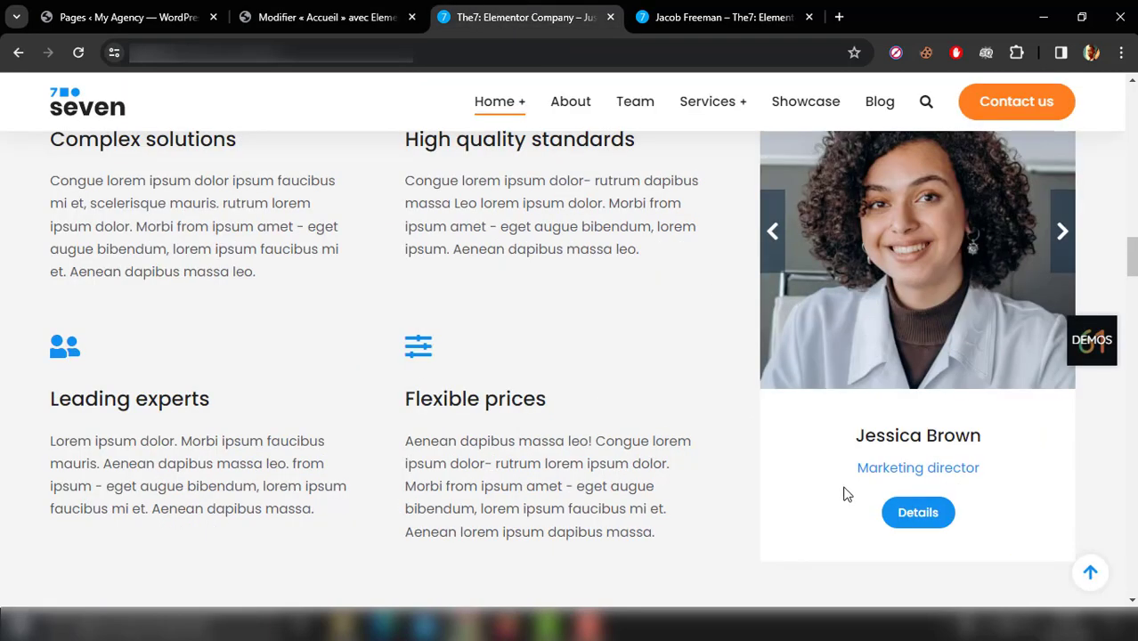
pyautogui.click(304, 7)
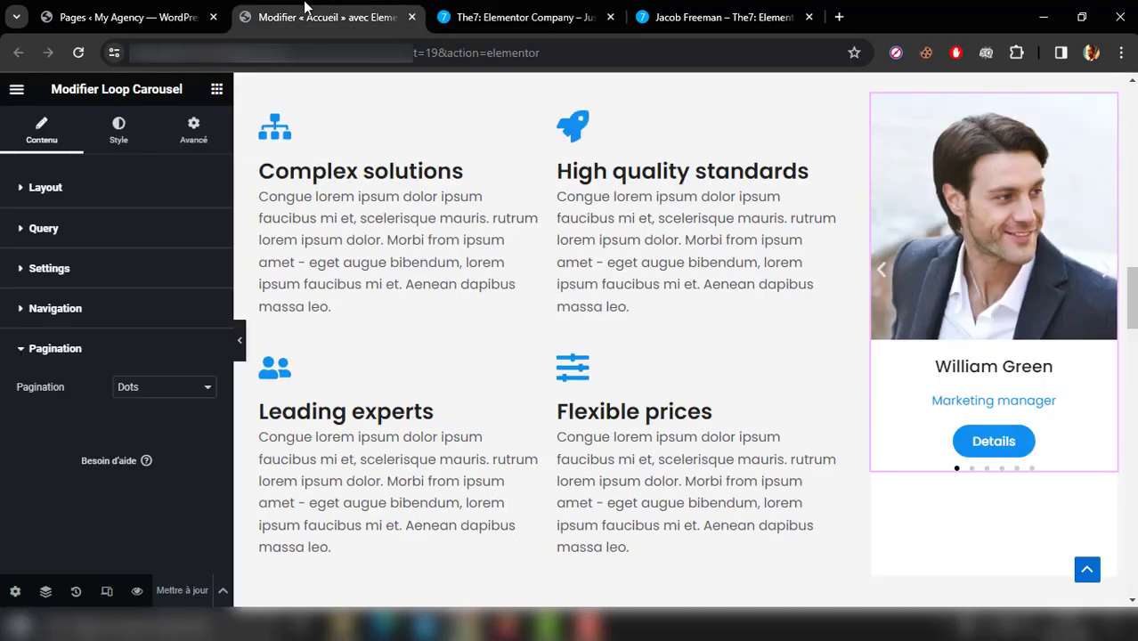
pyautogui.click(145, 386)
pyautogui.click(144, 405)
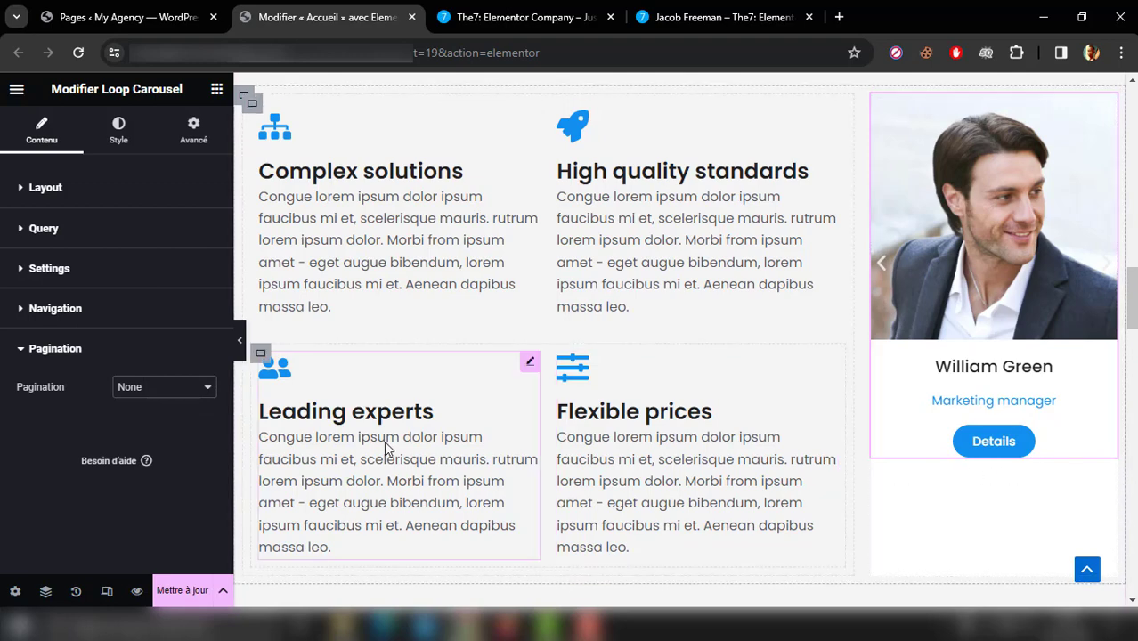
# Step: Give the carousel's navigation arrows a classic hover background in the global Accentué colour (#1091EF)
pyautogui.click(118, 130)
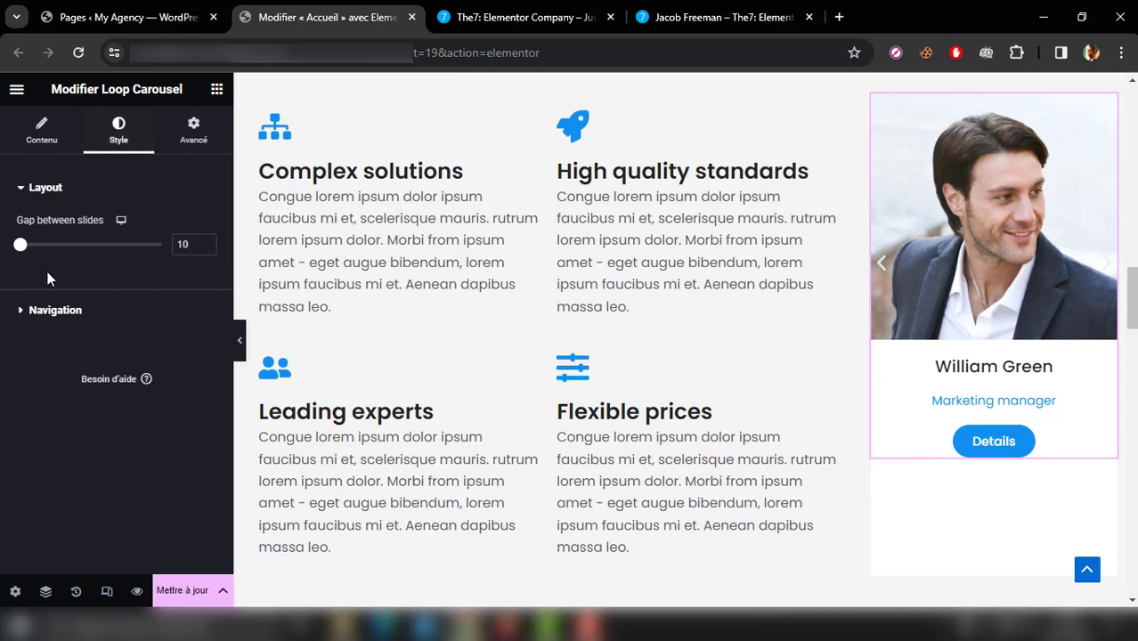
pyautogui.click(77, 312)
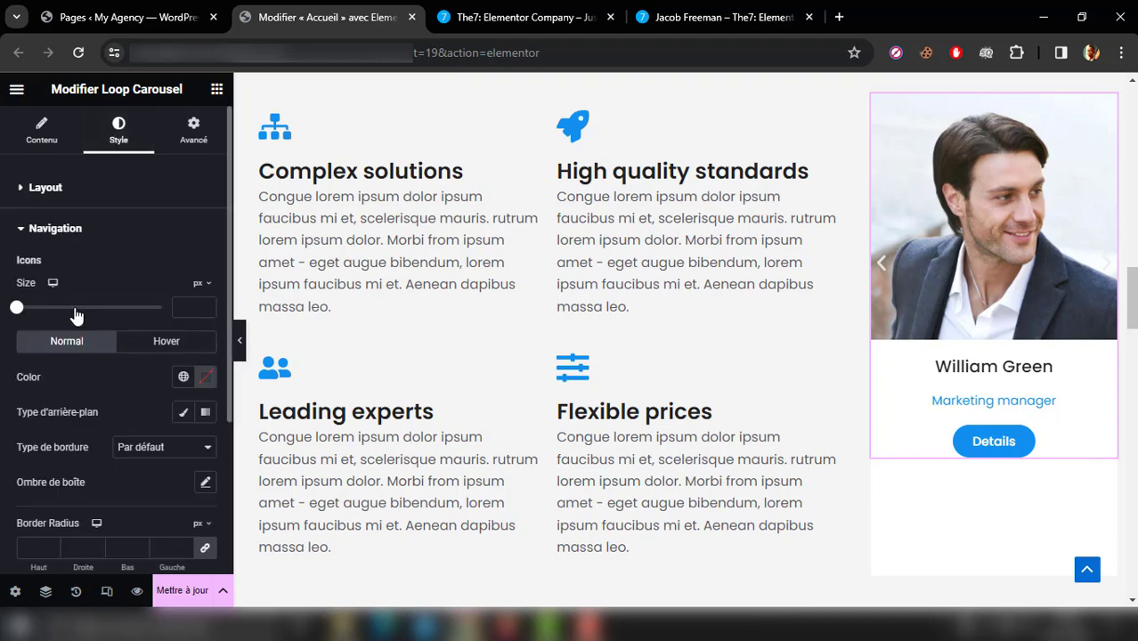
pyautogui.scroll(-2, 76, 316)
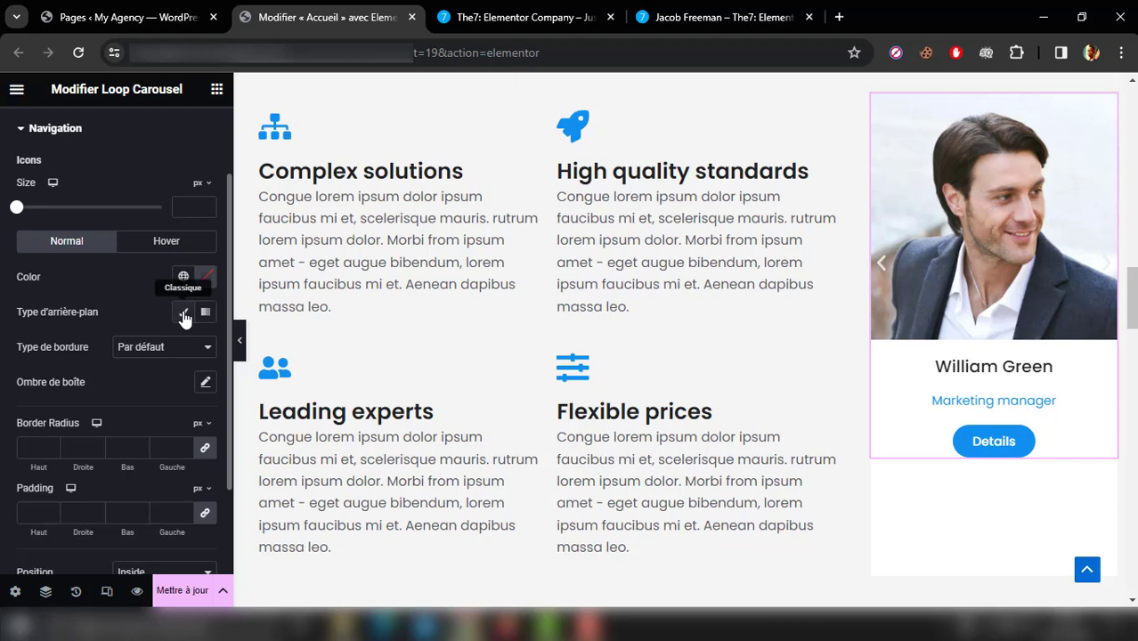
pyautogui.click(193, 247)
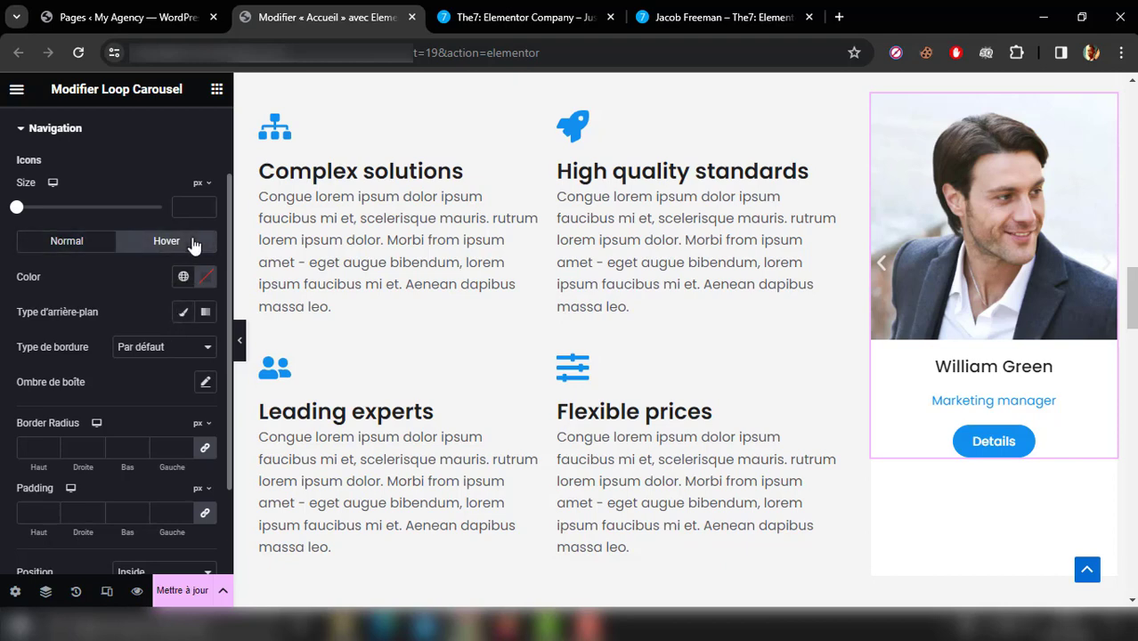
pyautogui.click(185, 315)
pyautogui.click(184, 349)
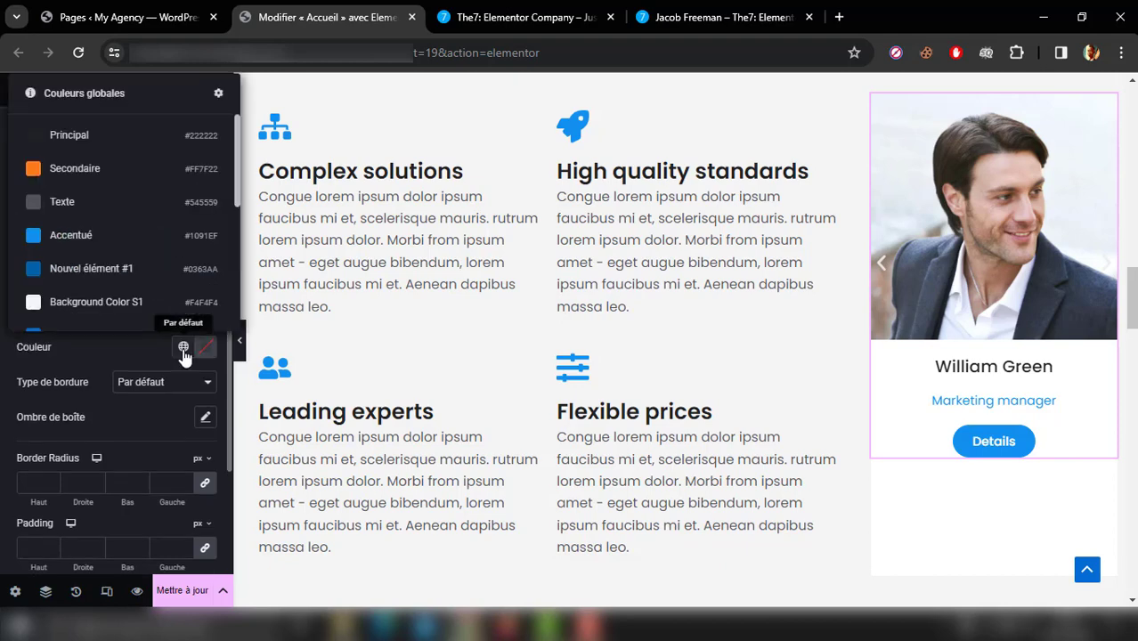
pyautogui.click(150, 239)
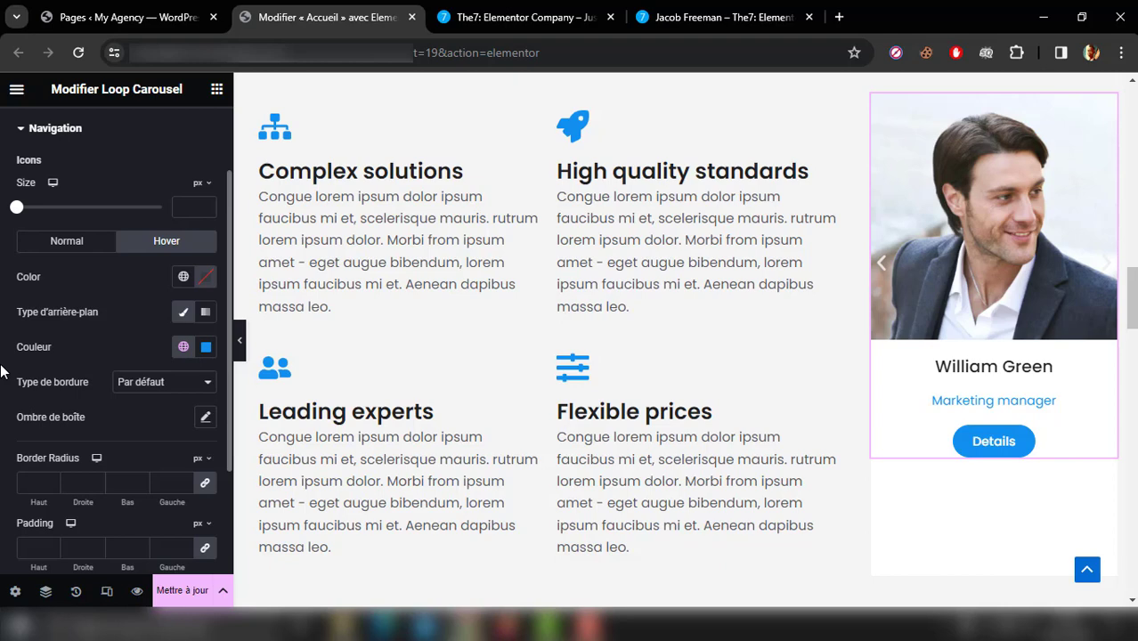
# Step: Set the navigation arrows' padding to 20 px top and bottom and 0 px left and right, and compare them with the demo
pyautogui.scroll(-3, 1, 372)
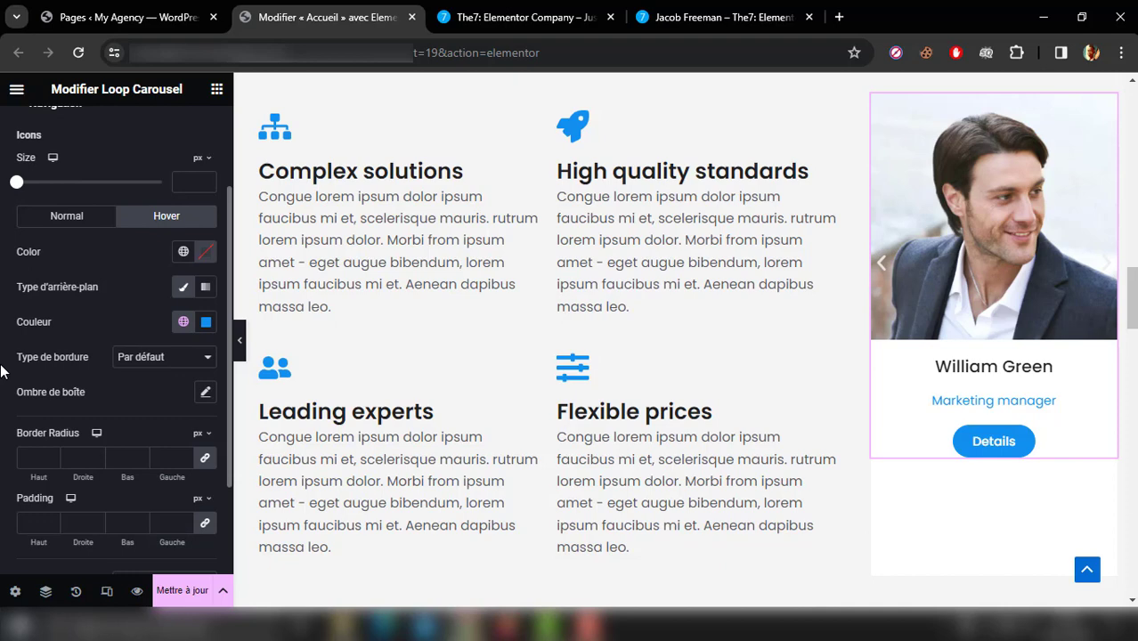
pyautogui.scroll(-3, 2, 372)
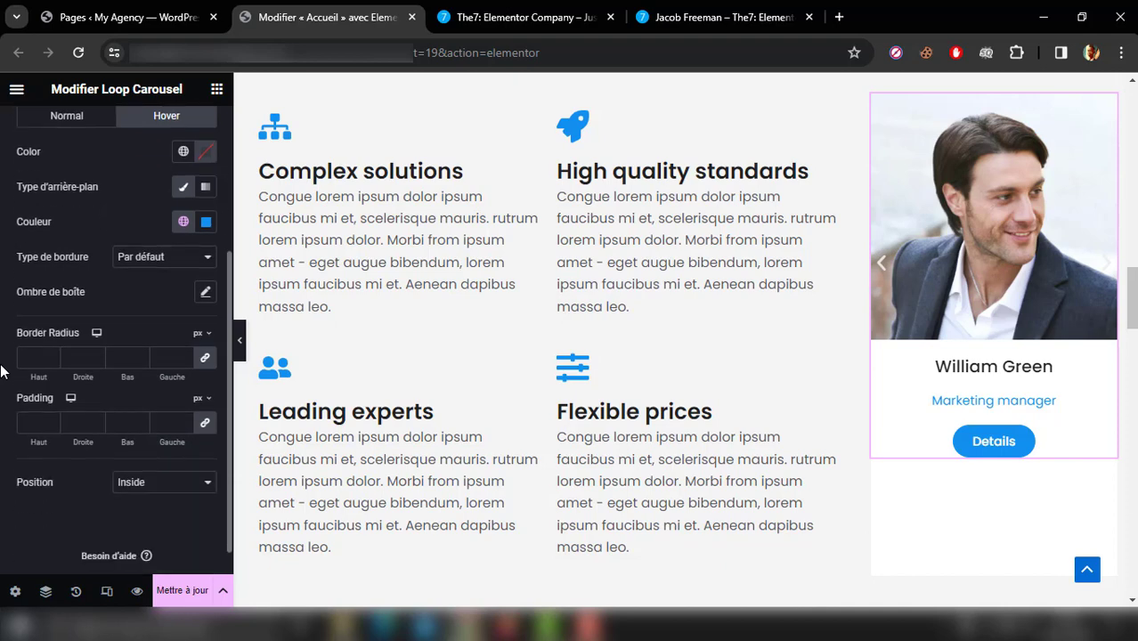
pyautogui.click(204, 399)
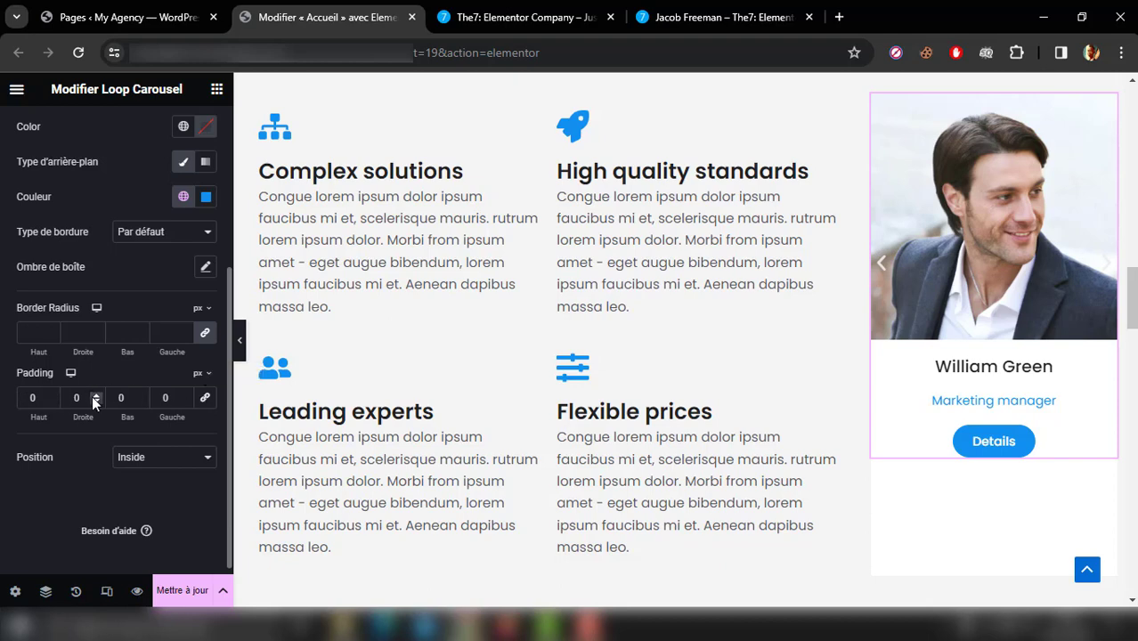
pyautogui.click(32, 398)
pyautogui.write('2')
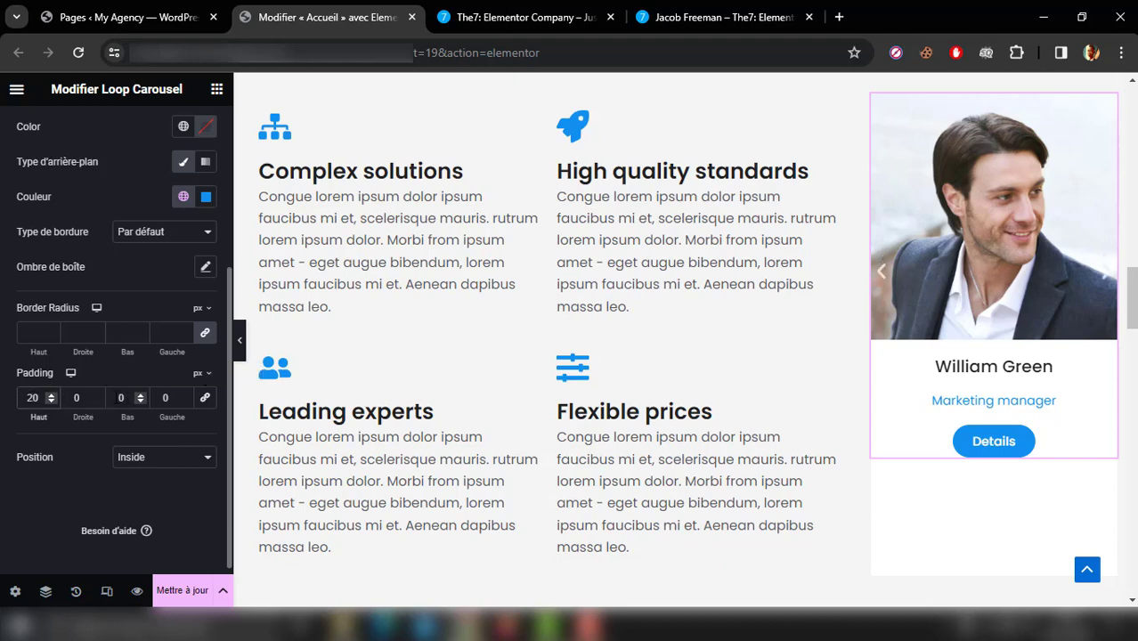
pyautogui.click(120, 399)
pyautogui.write('2')
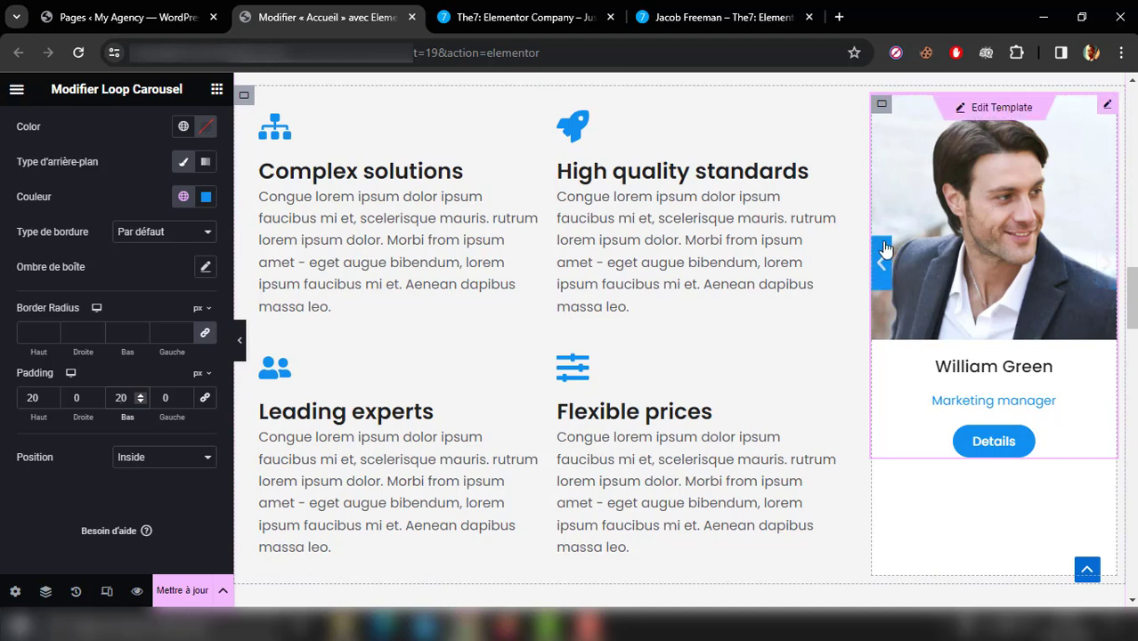
pyautogui.click(516, 17)
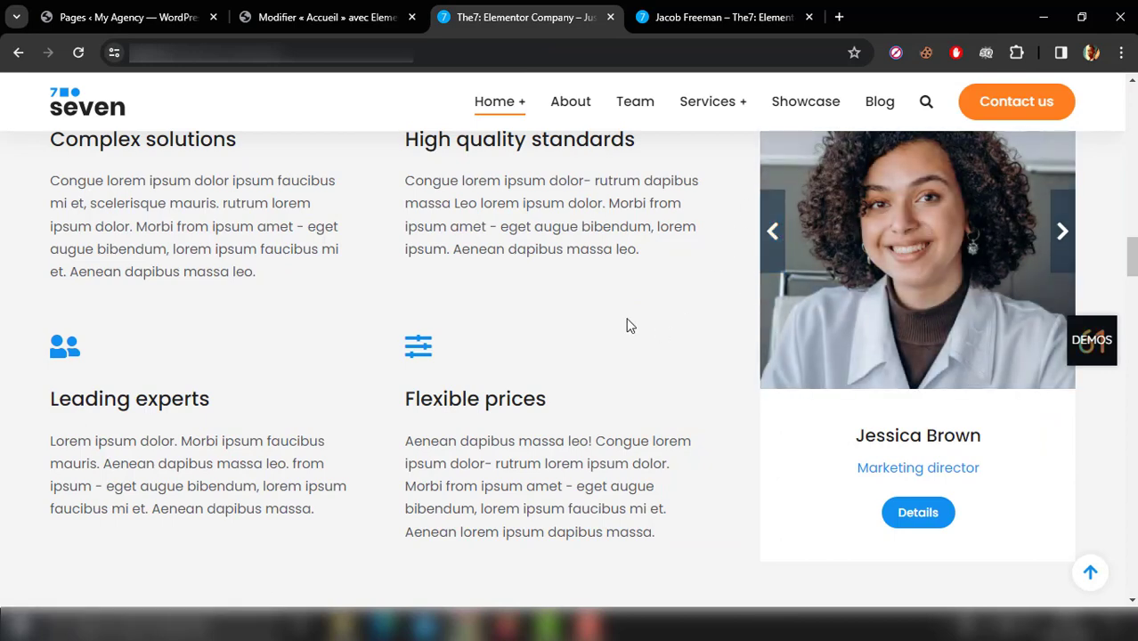
# Step: Give the carousel's navigation arrows a classic background in their normal state, using the global Principal colour (#222222)
pyautogui.click(338, 9)
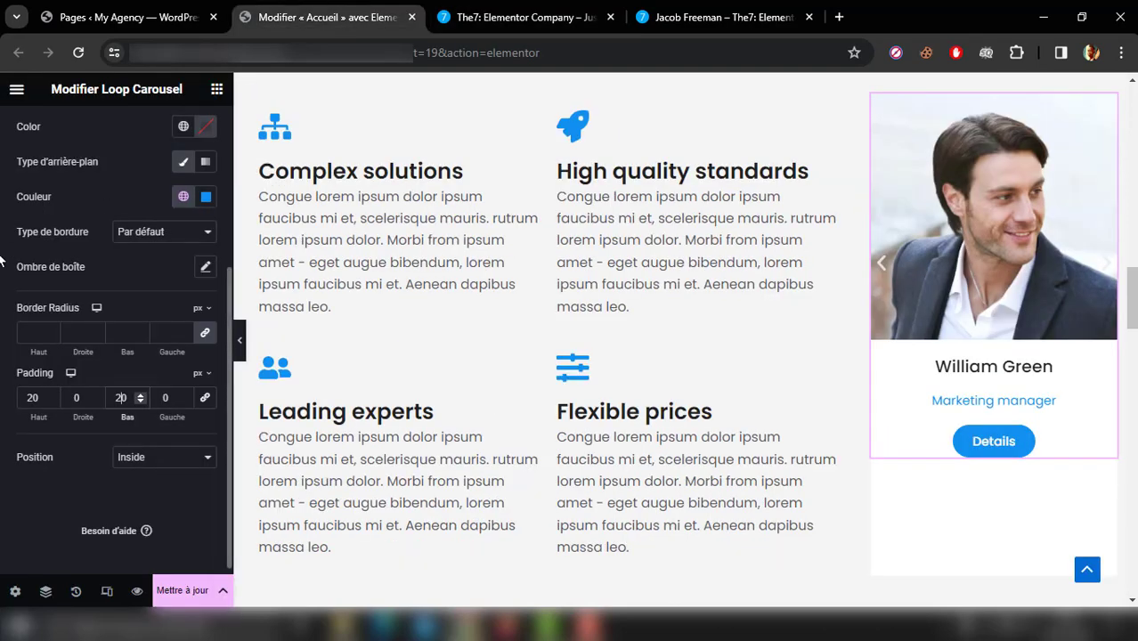
pyautogui.scroll(2, 2, 259)
pyautogui.scroll(1, 2, 258)
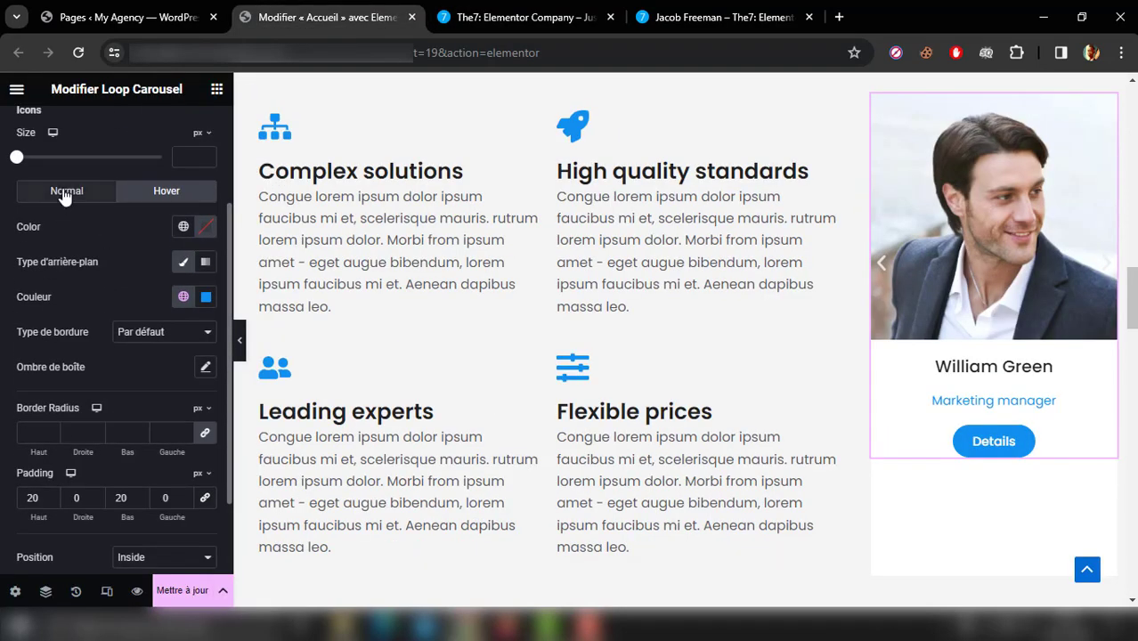
pyautogui.click(64, 194)
pyautogui.click(184, 261)
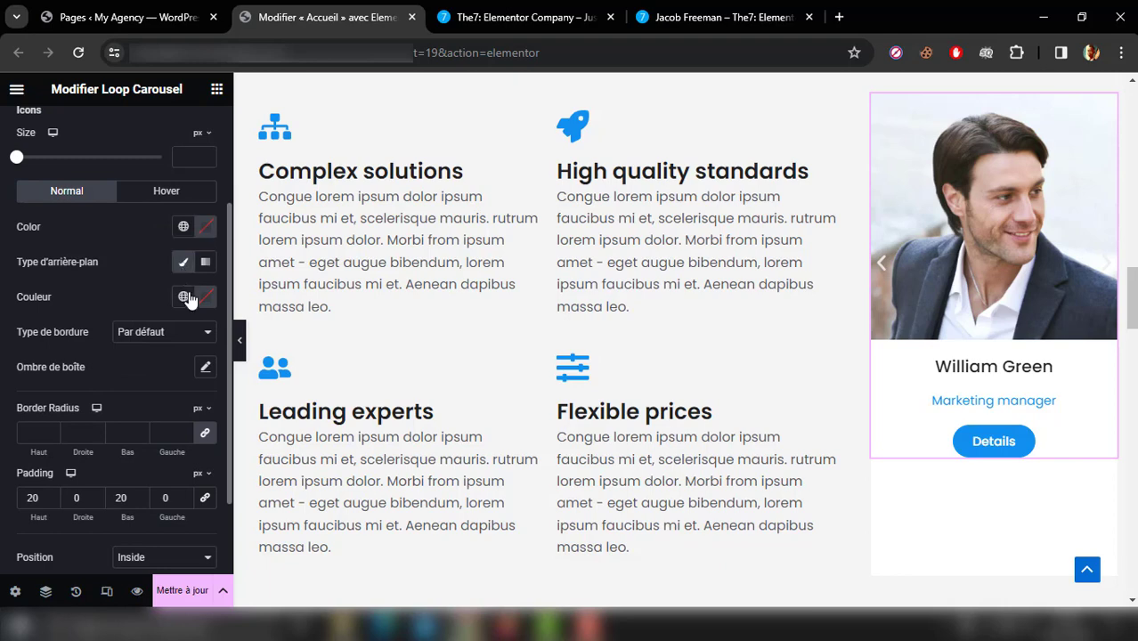
pyautogui.click(185, 298)
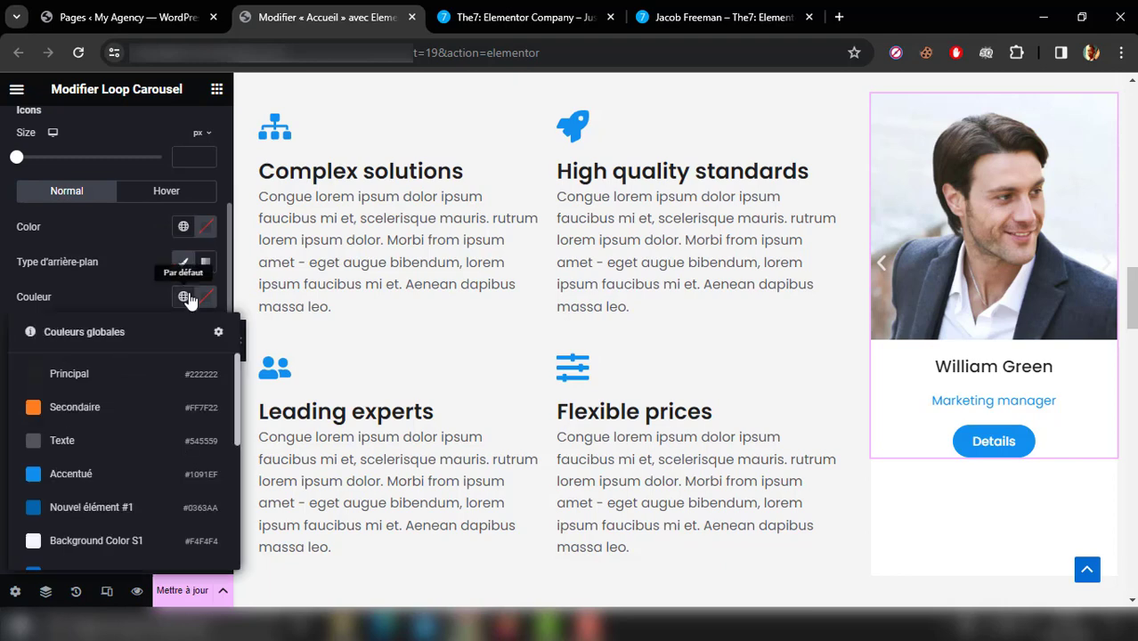
pyautogui.click(174, 375)
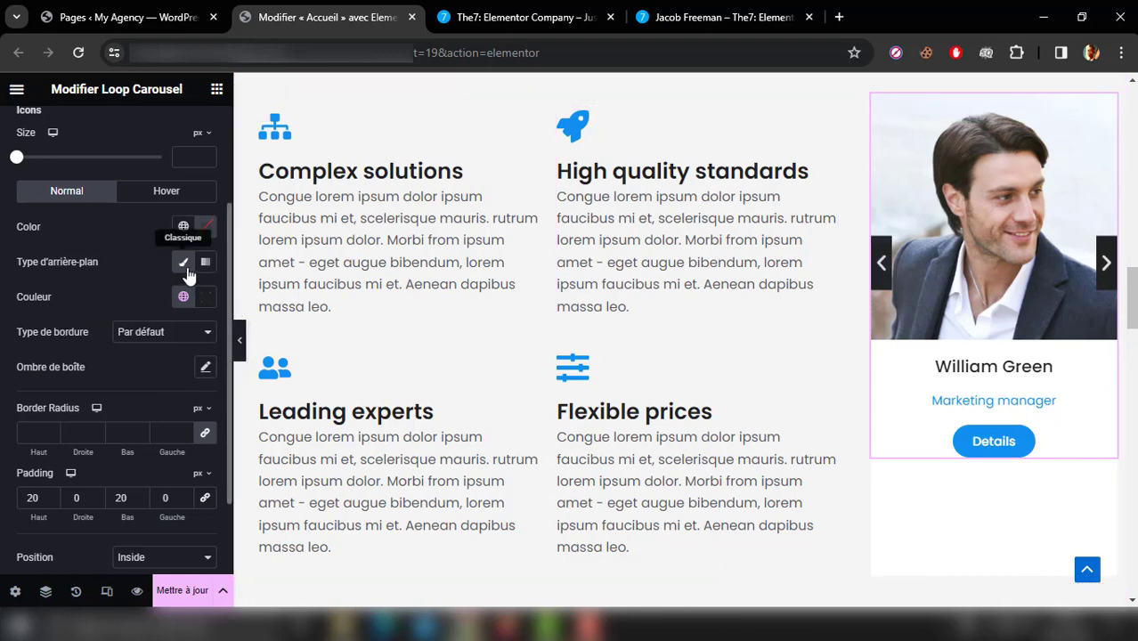
# Step: Make the arrows' normal background a semi-transparent dark grey, #1F1F1F7D
pyautogui.click(205, 299)
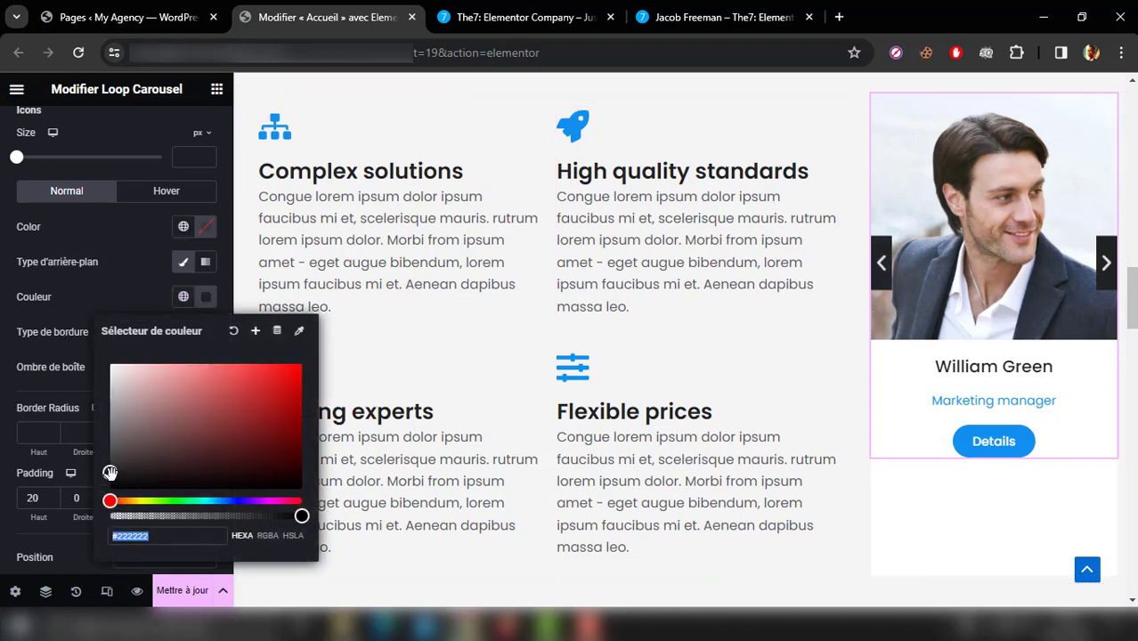
pyautogui.moveTo(110, 472)
pyautogui.mouseDown()
pyautogui.moveTo(106, 451)
pyautogui.moveTo(109, 474)
pyautogui.mouseUp()
pyautogui.moveTo(300, 517); pyautogui.dragTo(206, 531)
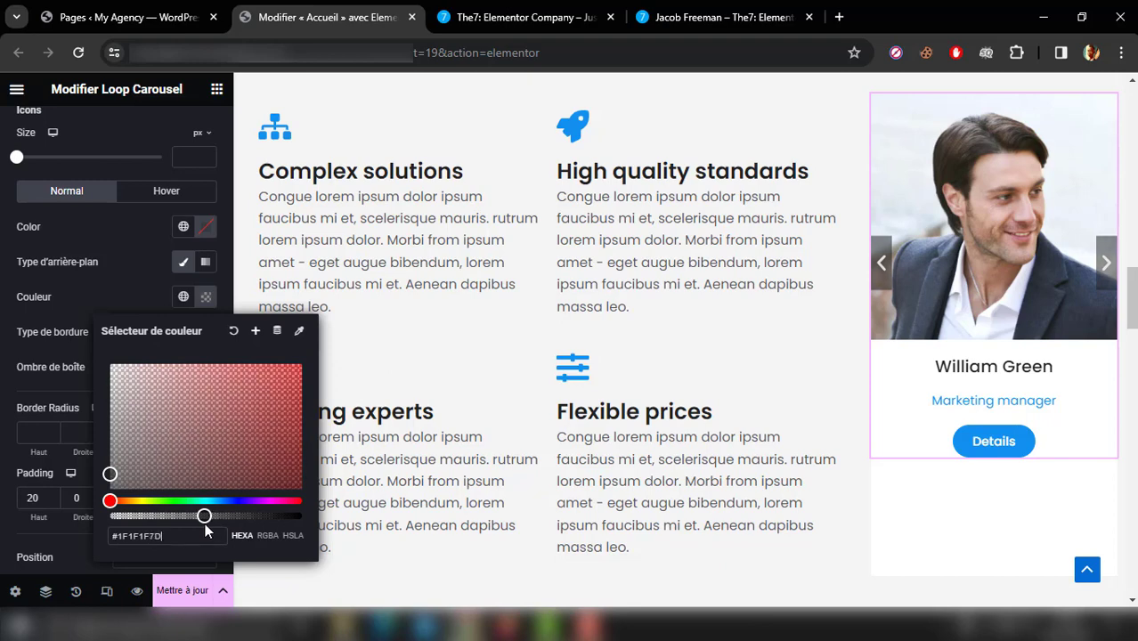
pyautogui.click(4, 389)
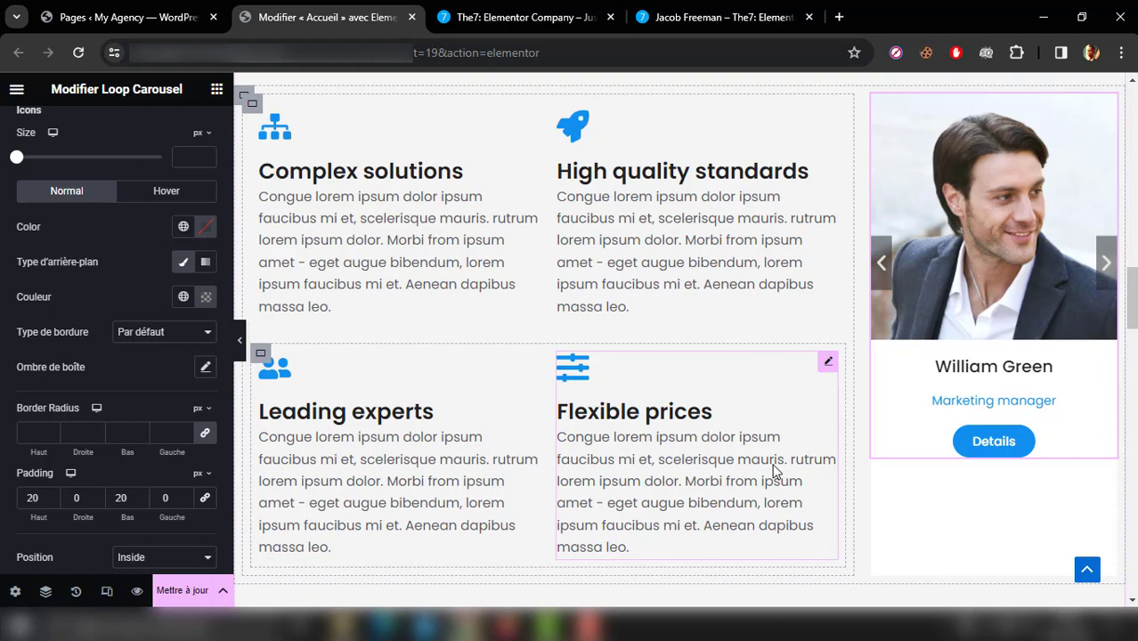
# Step: Preview the Accueil page without the editing panel and compare its carousel arrows, card and feature texts with the demo's section
pyautogui.click(240, 343)
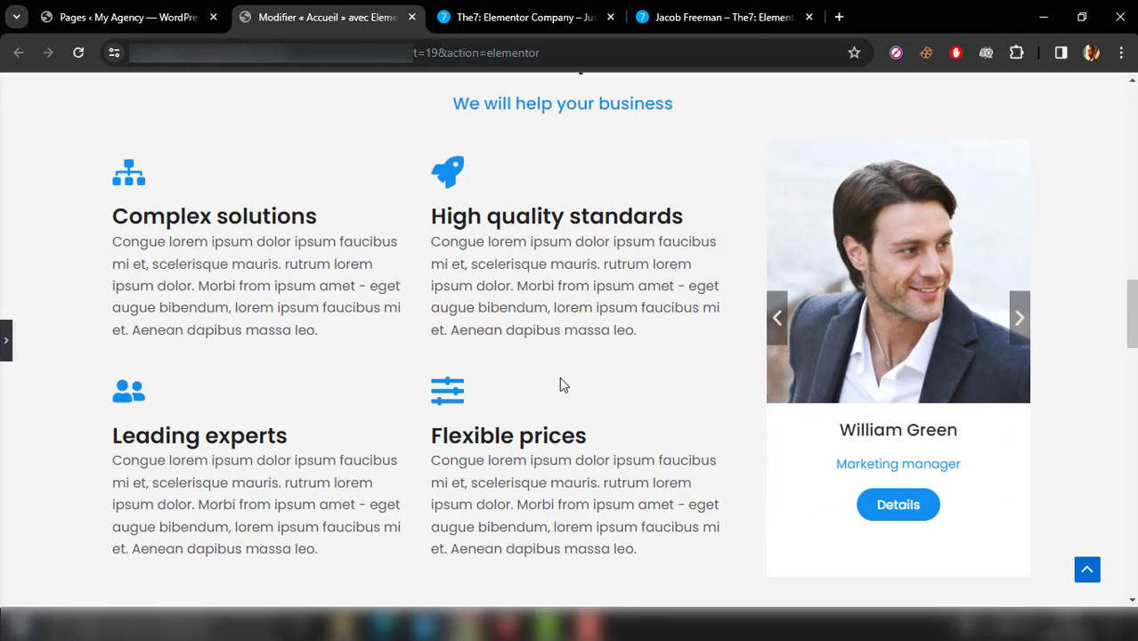
pyautogui.moveTo(1132, 302); pyautogui.dragTo(1134, 310)
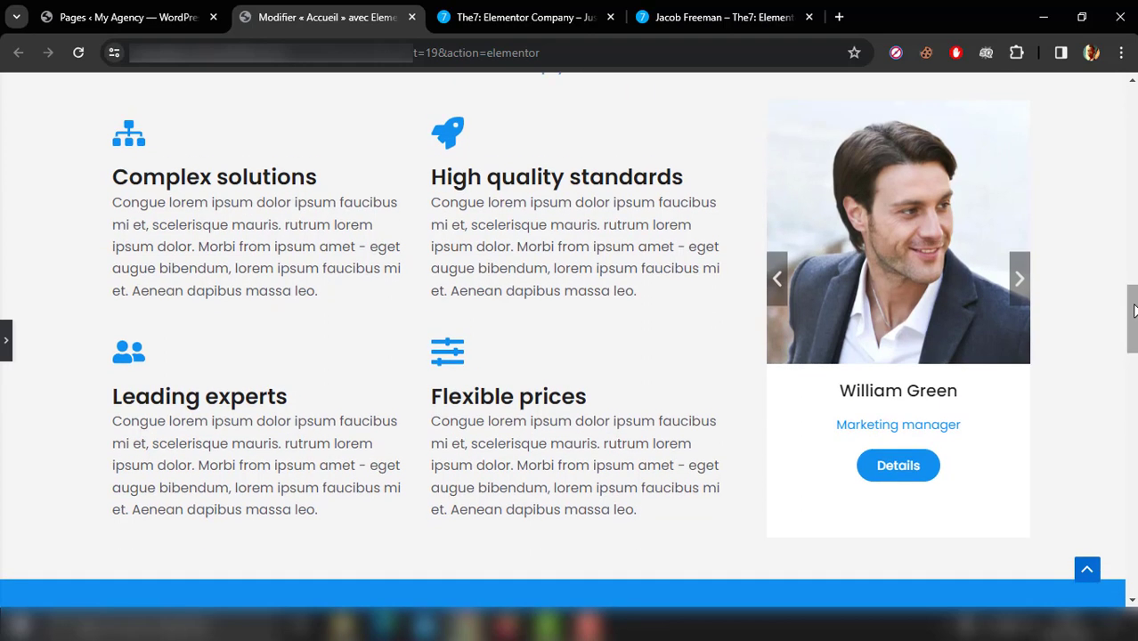
pyautogui.click(498, 13)
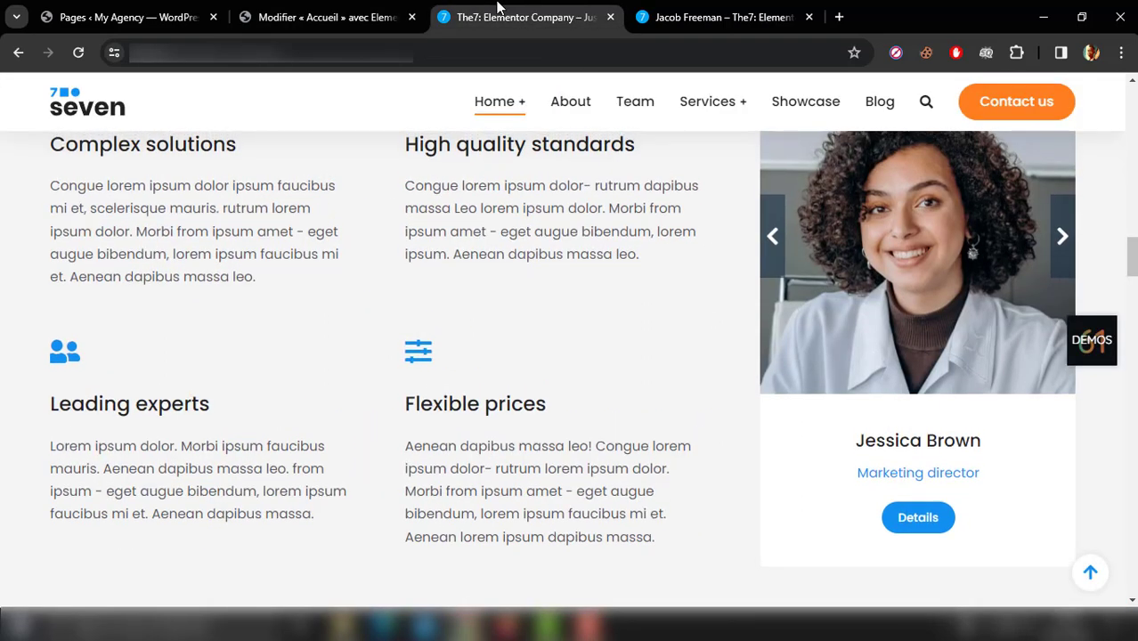
pyautogui.click(339, 8)
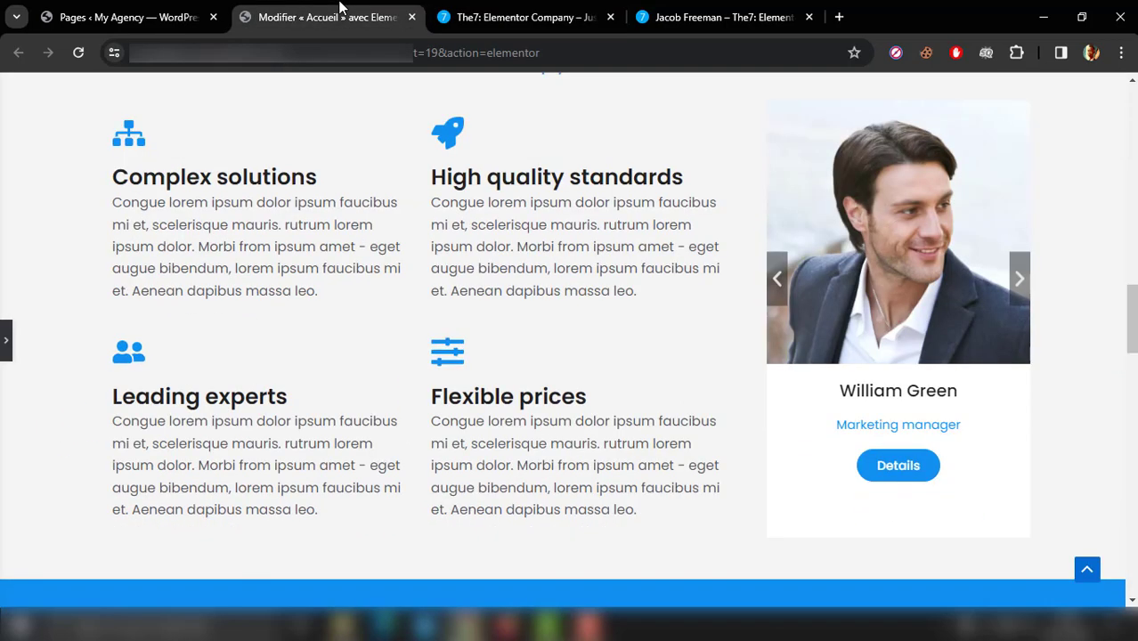
pyautogui.click(526, 13)
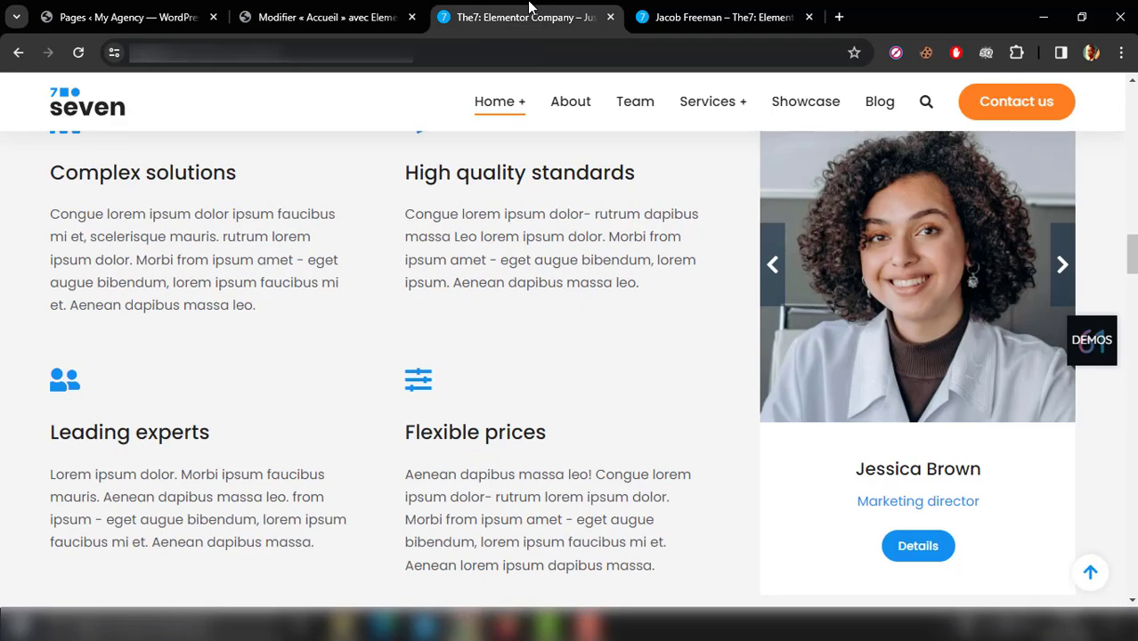
pyautogui.click(330, 12)
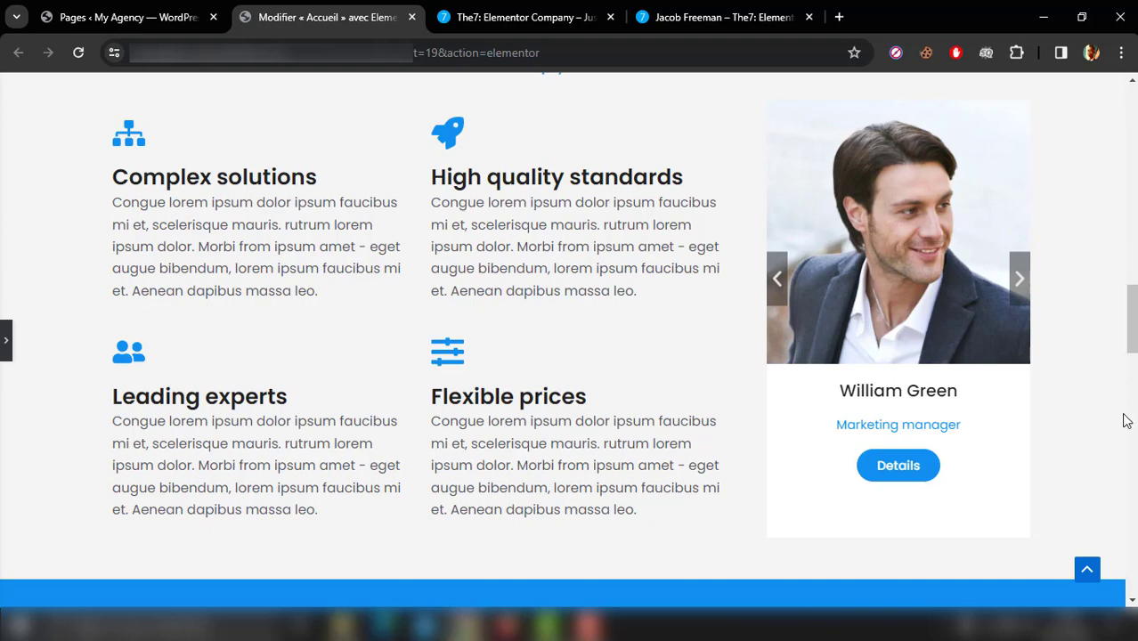
pyautogui.click(525, 17)
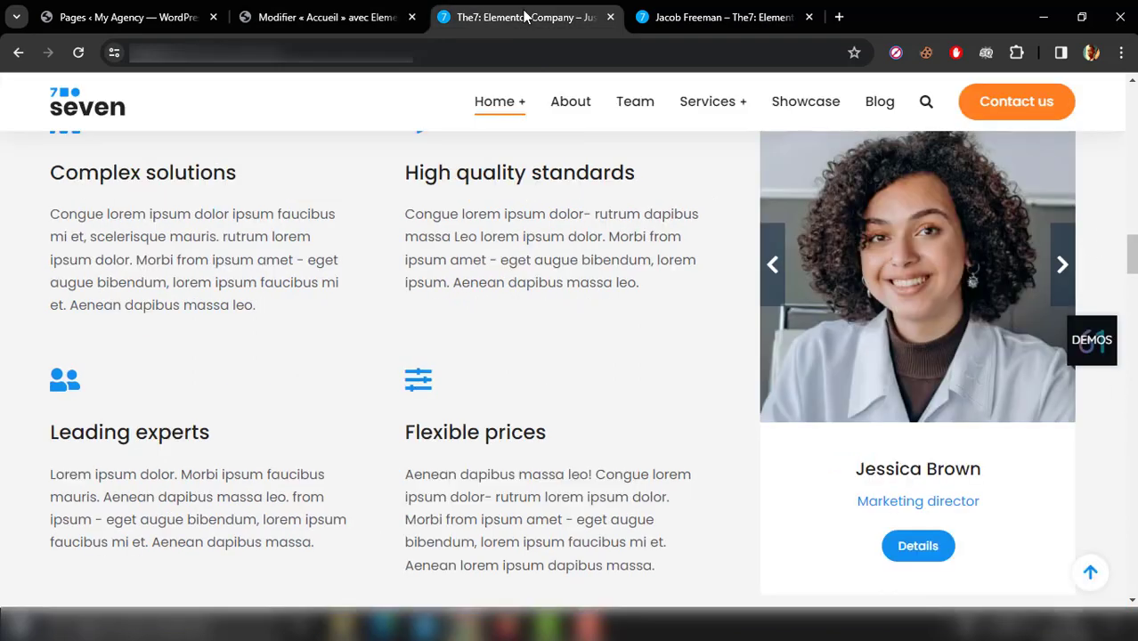
pyautogui.click(408, 9)
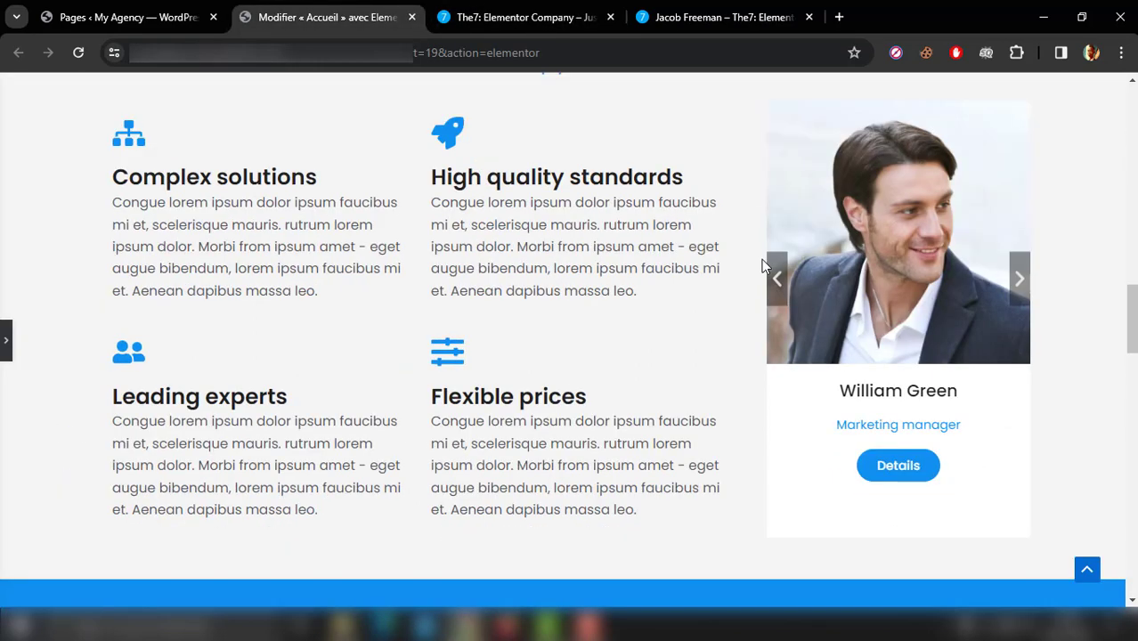